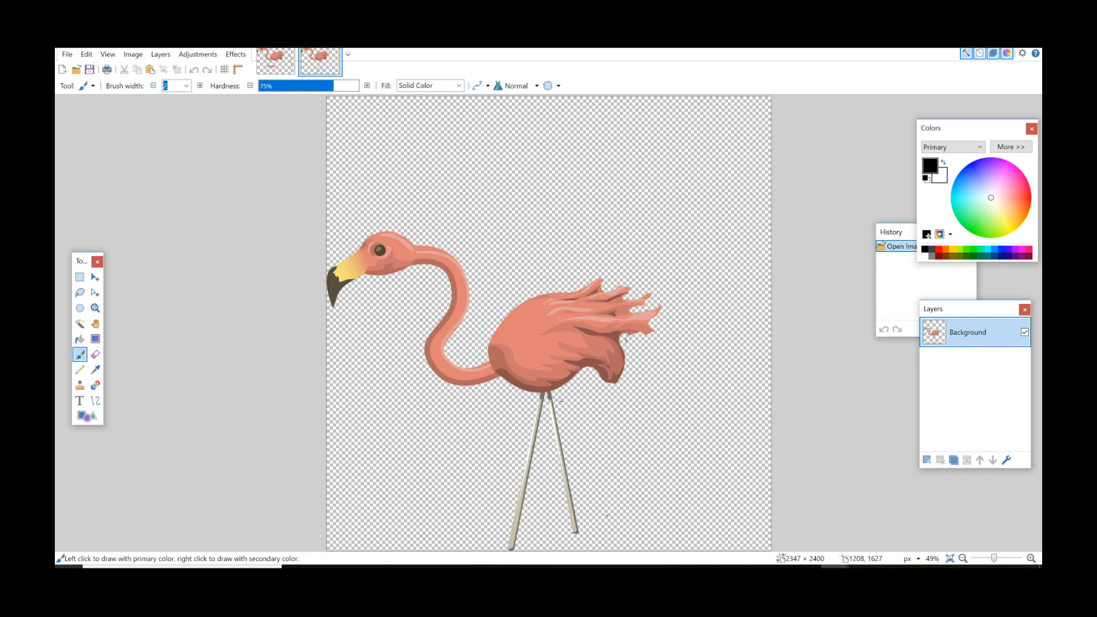
Step: Compare the image of the separated flamingo body parts with the image of the assembled flamingo
left_click(276, 62)
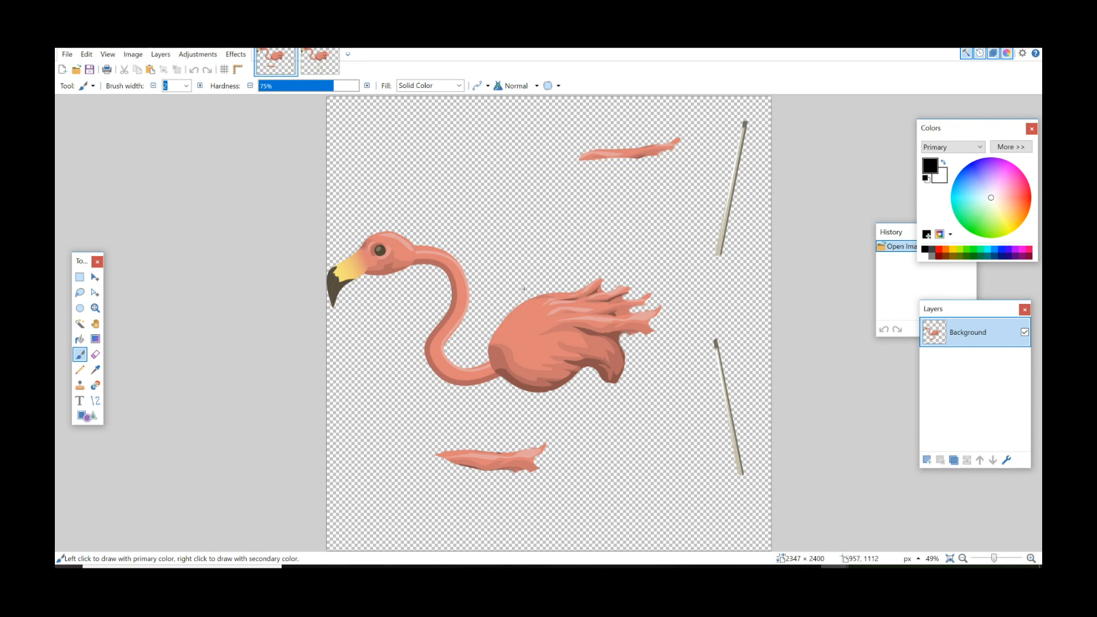
left_click(320, 61)
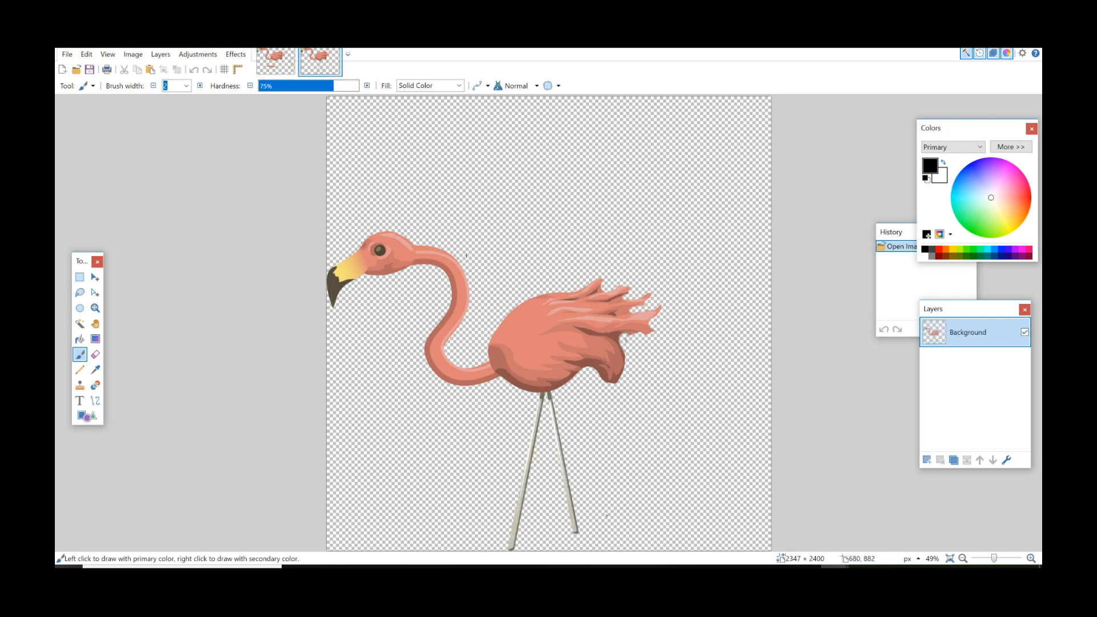
left_click(276, 60)
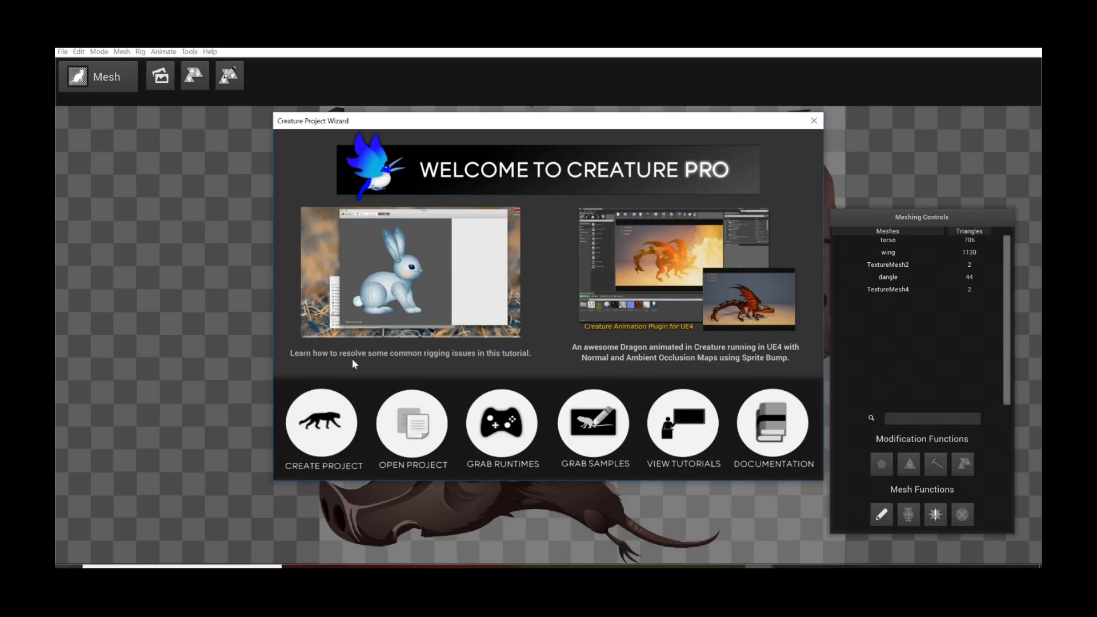
Step: Switch to Creature Pro and start a new project of the type Create from Image Atlas
left_click(329, 416)
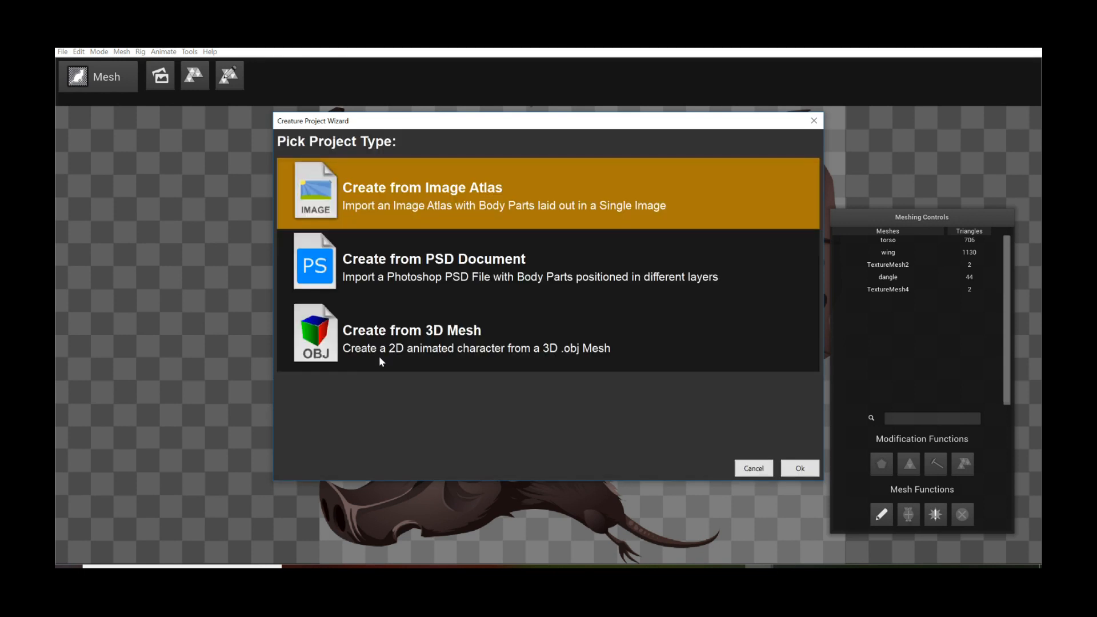
left_click(462, 267)
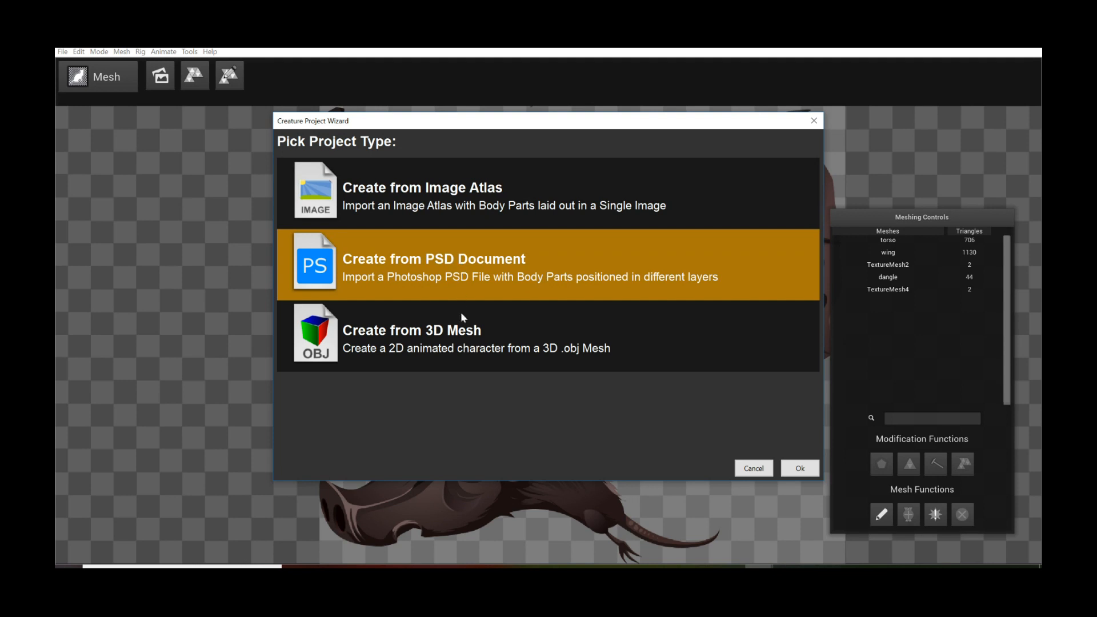
left_click(465, 343)
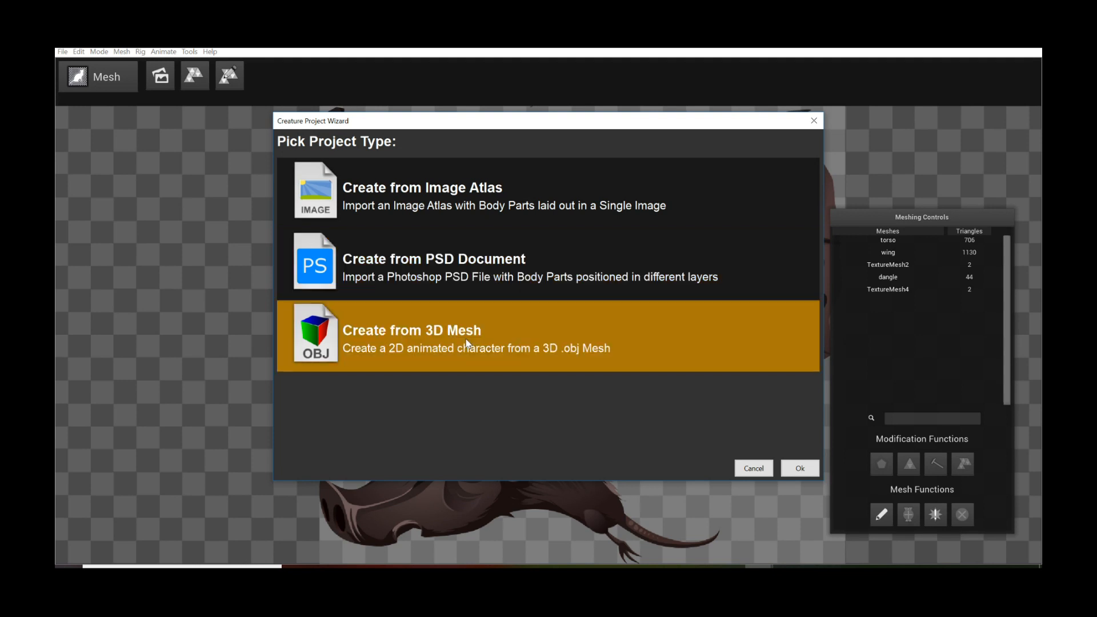
left_click(496, 203)
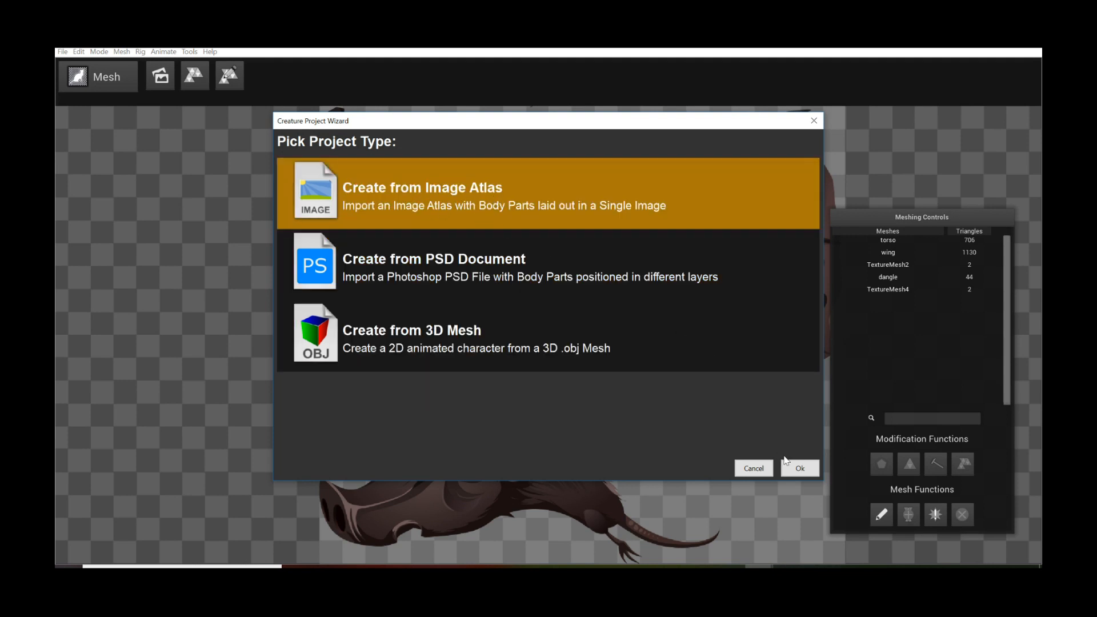
left_click(803, 471)
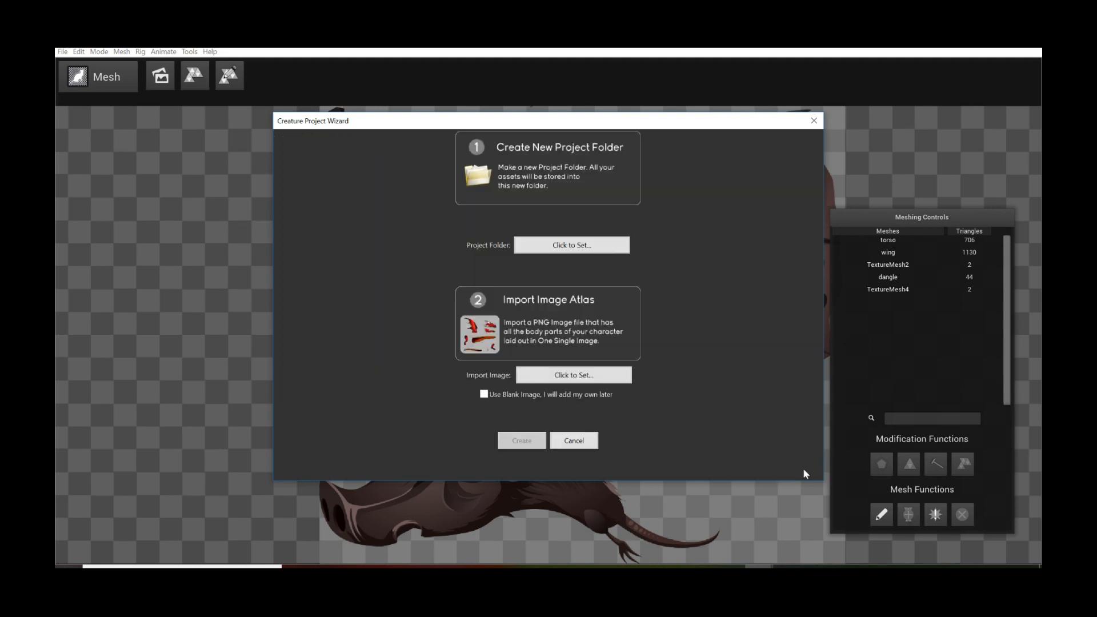
Step: Set the new project folder to testProject inside the Documents > Work > Projects > Temp directory
left_click(542, 246)
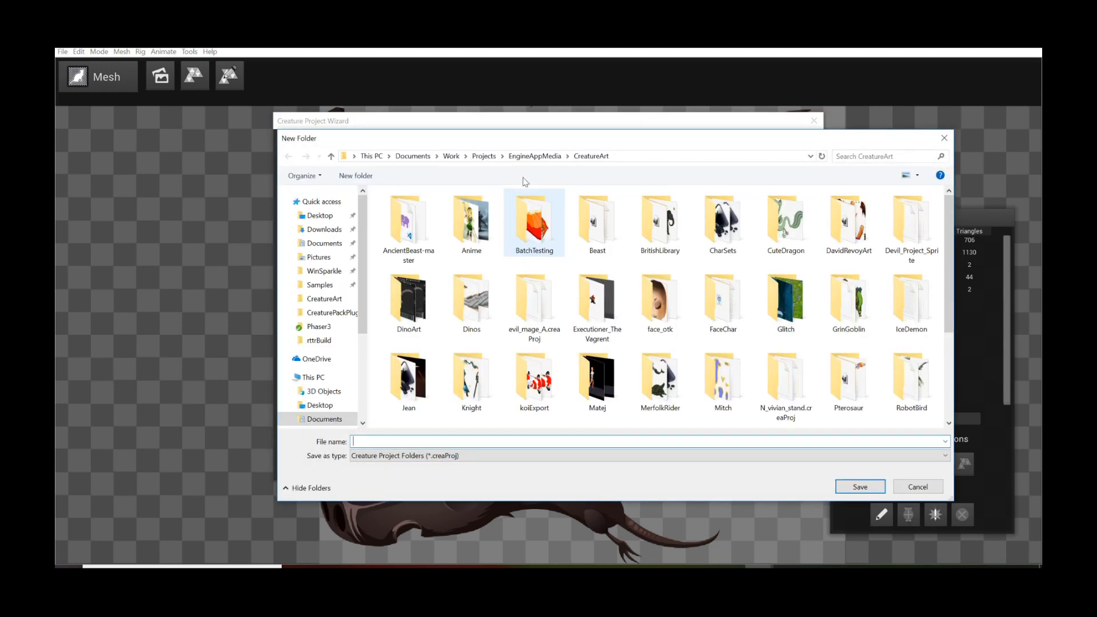
left_click(482, 157)
left_click(471, 379)
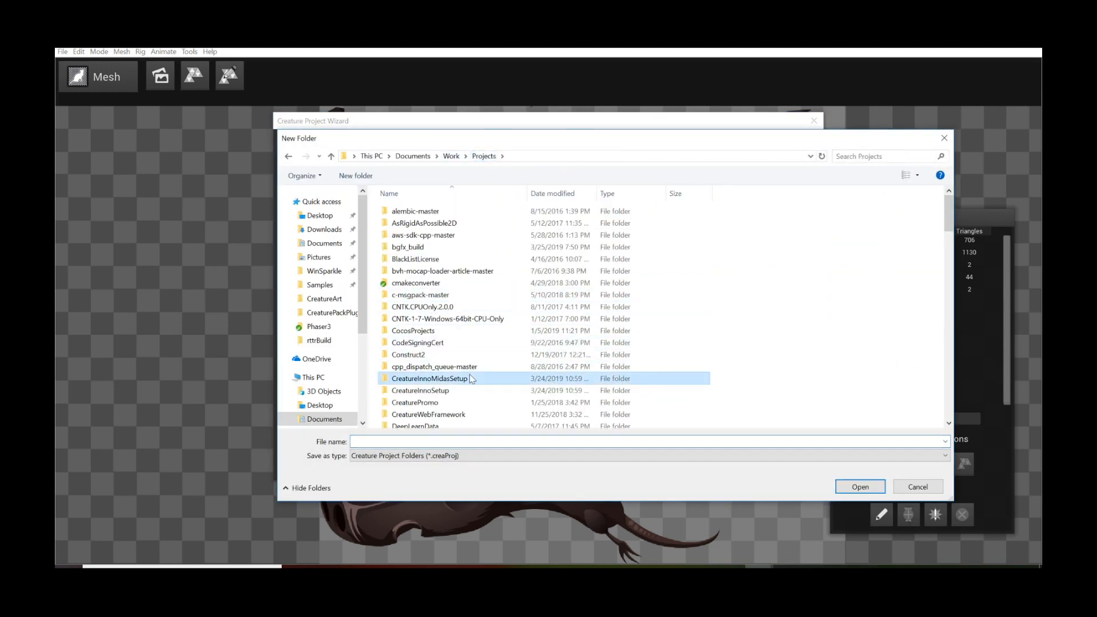
scroll(471, 379, "down", 15)
left_click(421, 209)
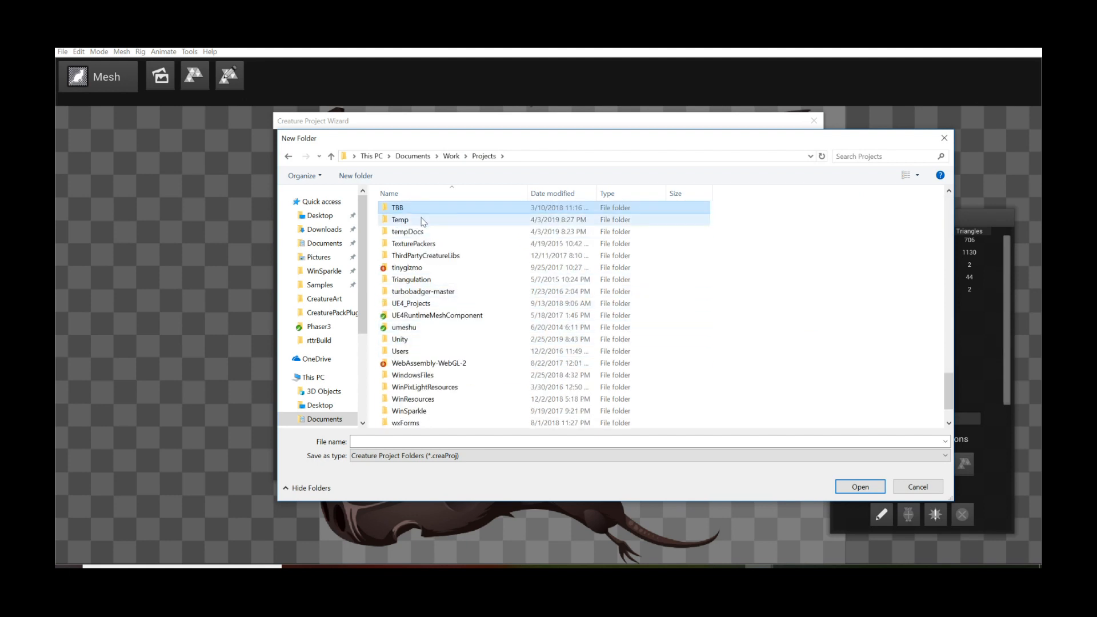
double_click(423, 221)
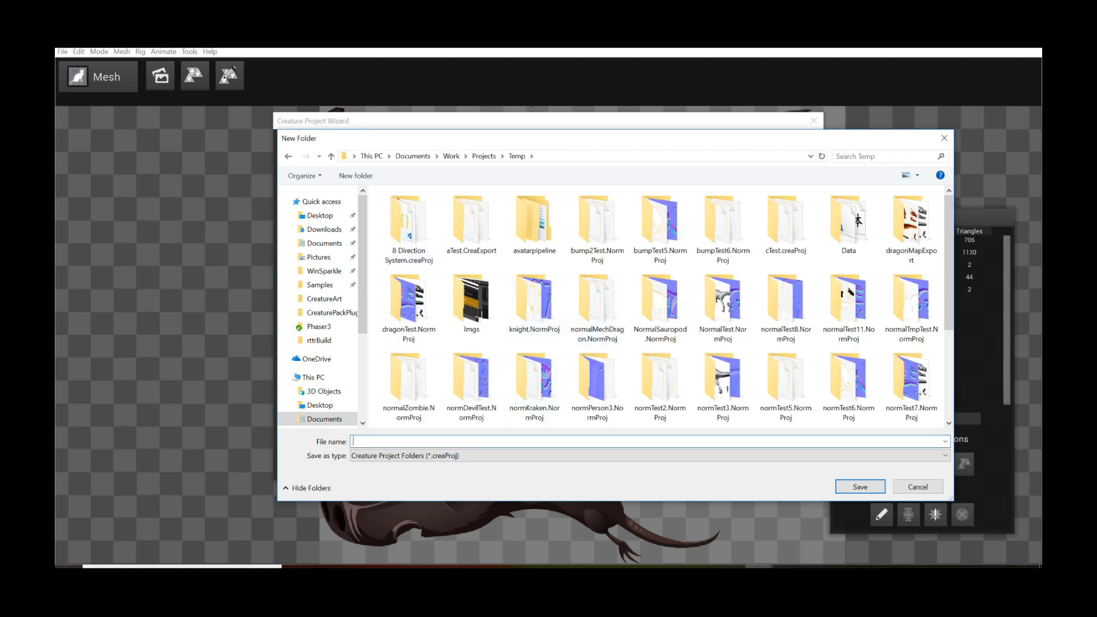
type("testProject")
key("Return")
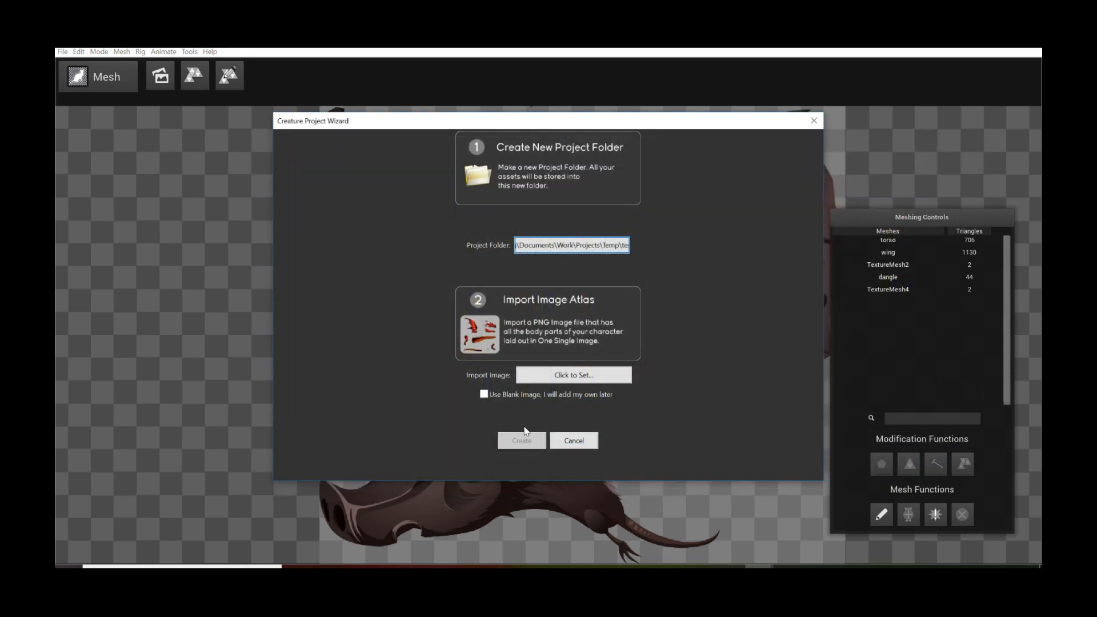
Step: Import flamingo_parts.png as the image atlas, create the project and dismiss the welcome tips
left_click(567, 382)
scroll(661, 378, "down", 5)
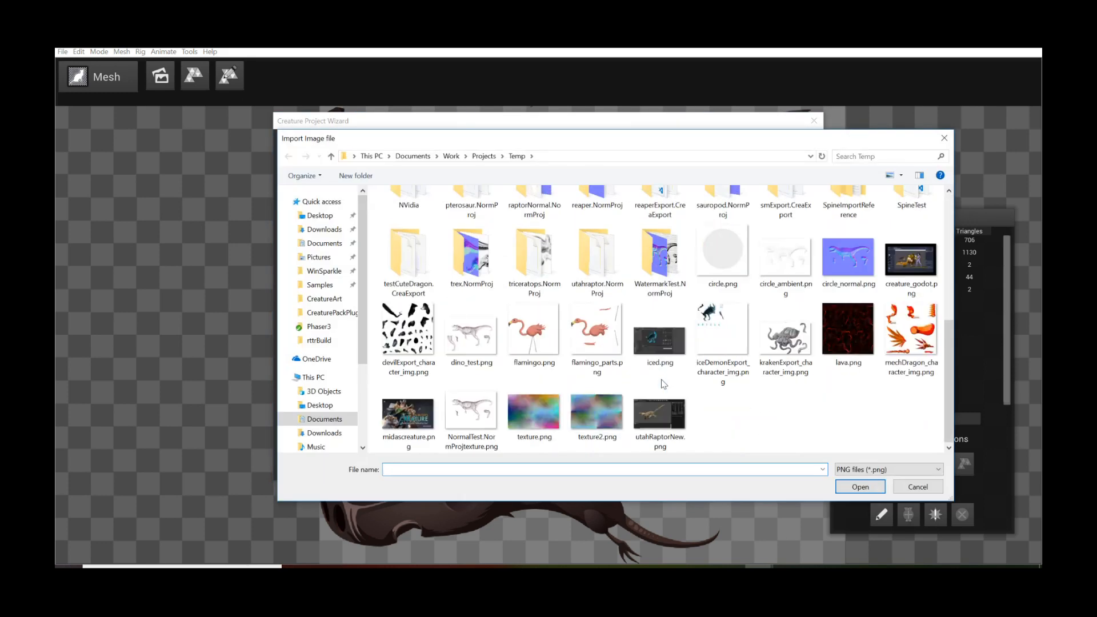
left_click(597, 343)
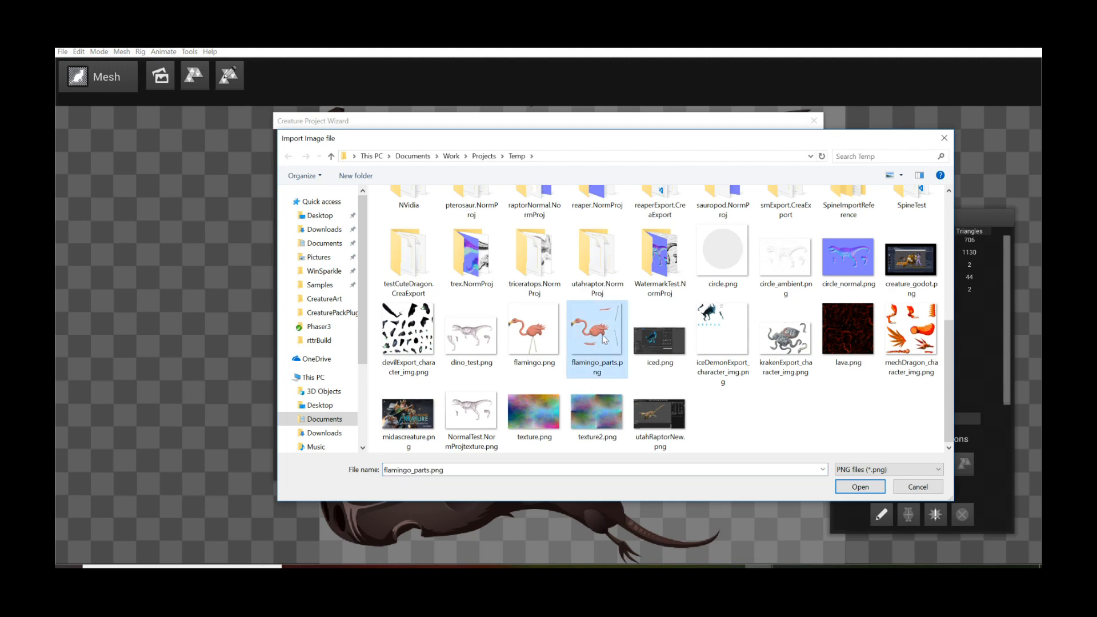
double_click(604, 338)
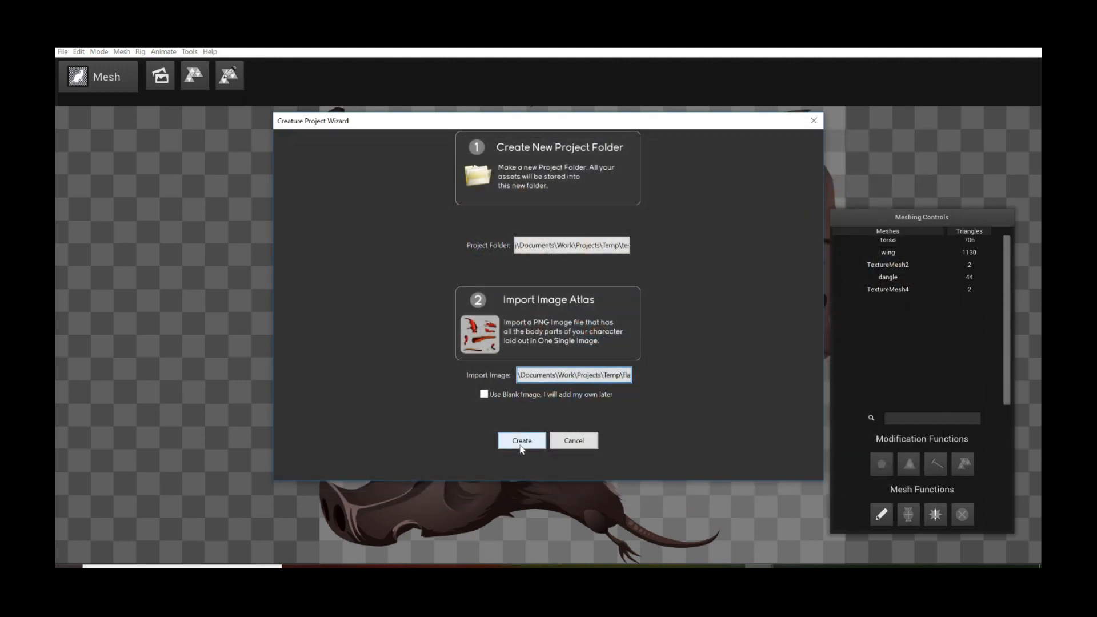
left_click(519, 442)
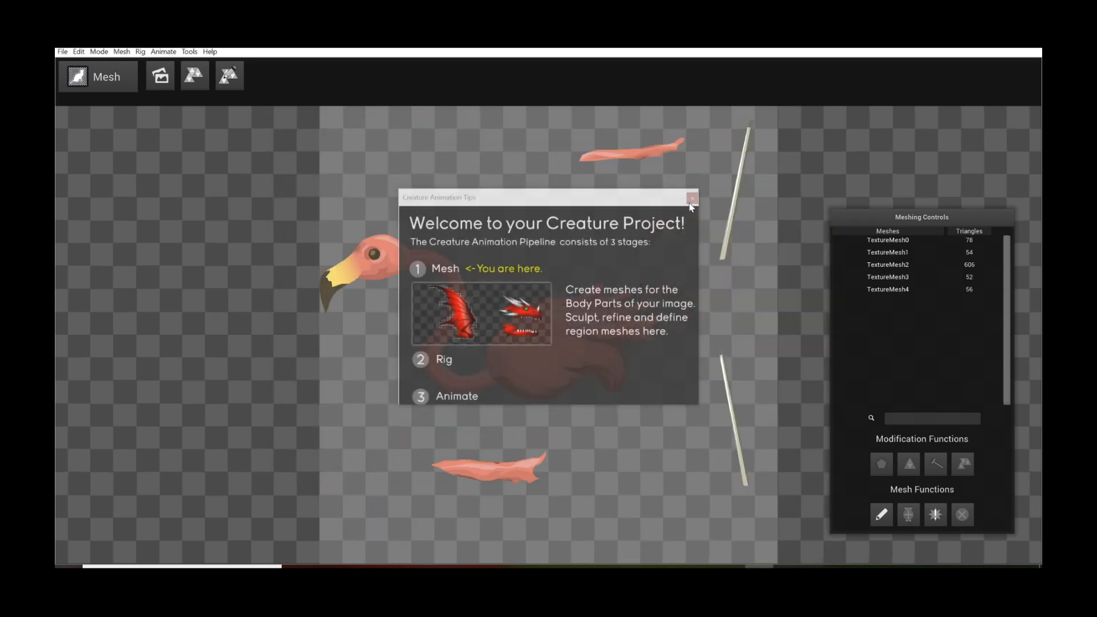
left_click(691, 199)
Step: Examine the generated meshes of the flamingo's body, both separate feather pieces and both legs
left_click(576, 326)
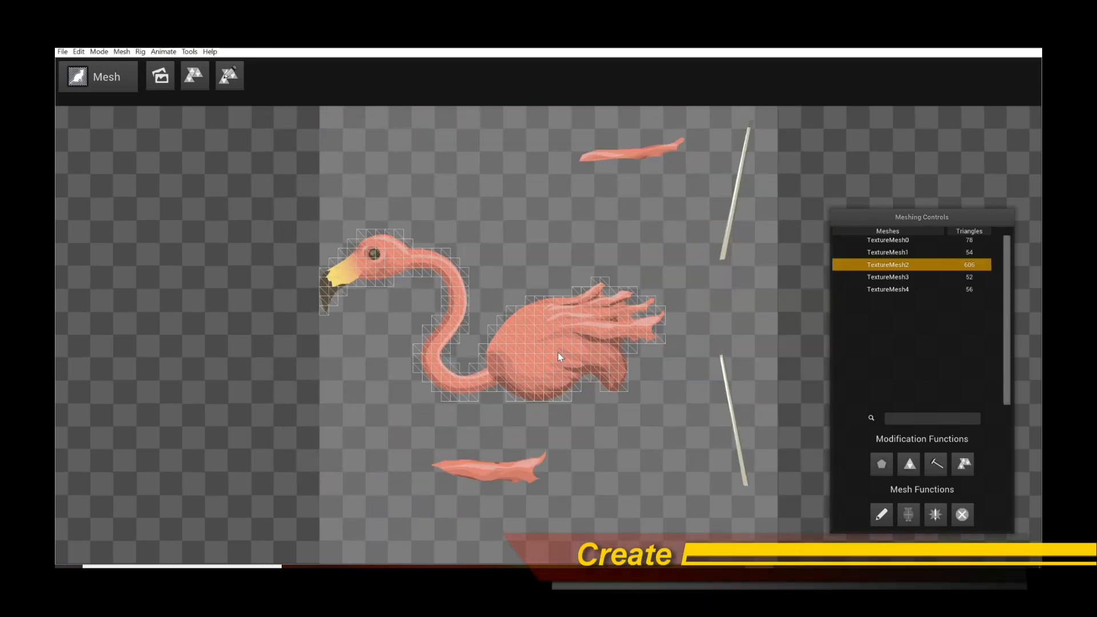
left_click(514, 472)
left_click(626, 155)
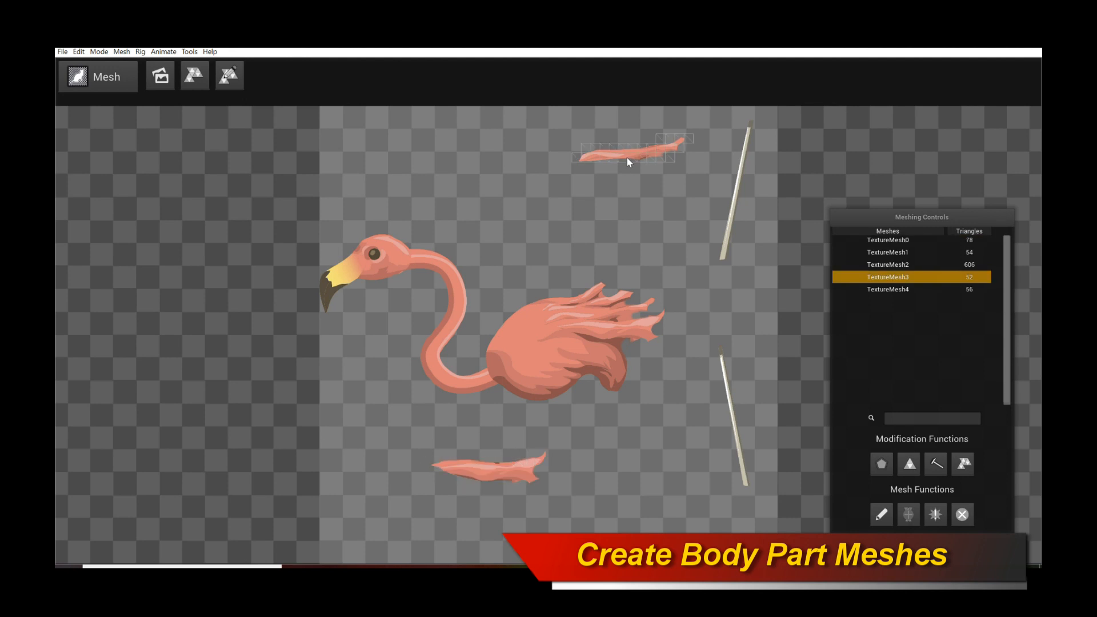
left_click(736, 207)
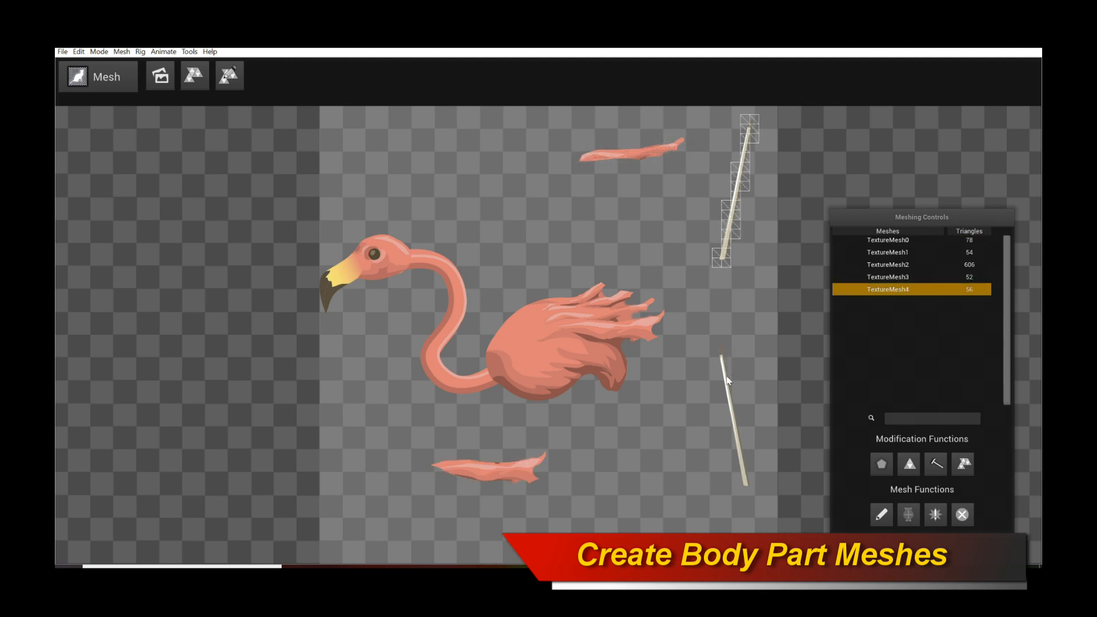
left_click(728, 390)
left_click(562, 344)
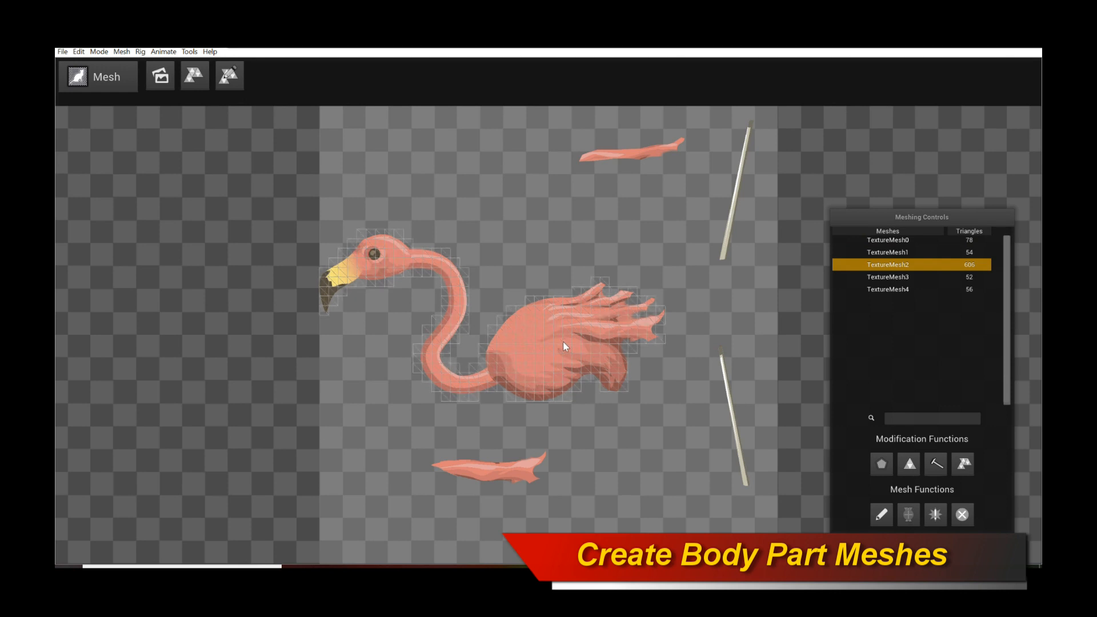
scroll(587, 339, "down", 4)
scroll(588, 339, "up", 5)
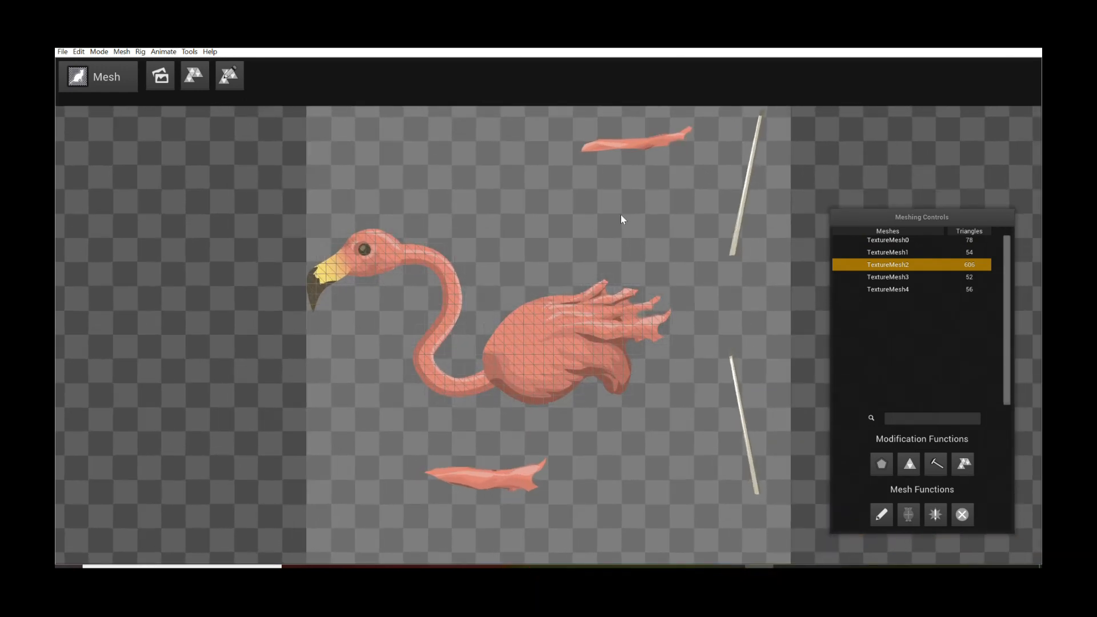
Step: Remesh the texture at a finer grid resolution in both directions, with X set to 70, and re-create the region meshes
left_click(196, 79)
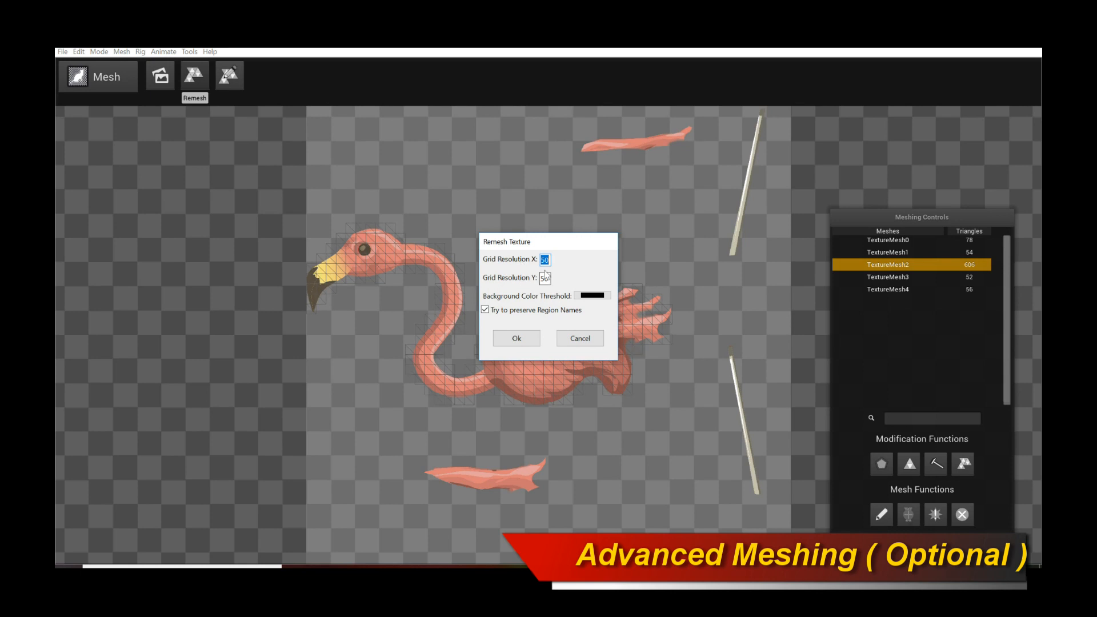
left_click(546, 261)
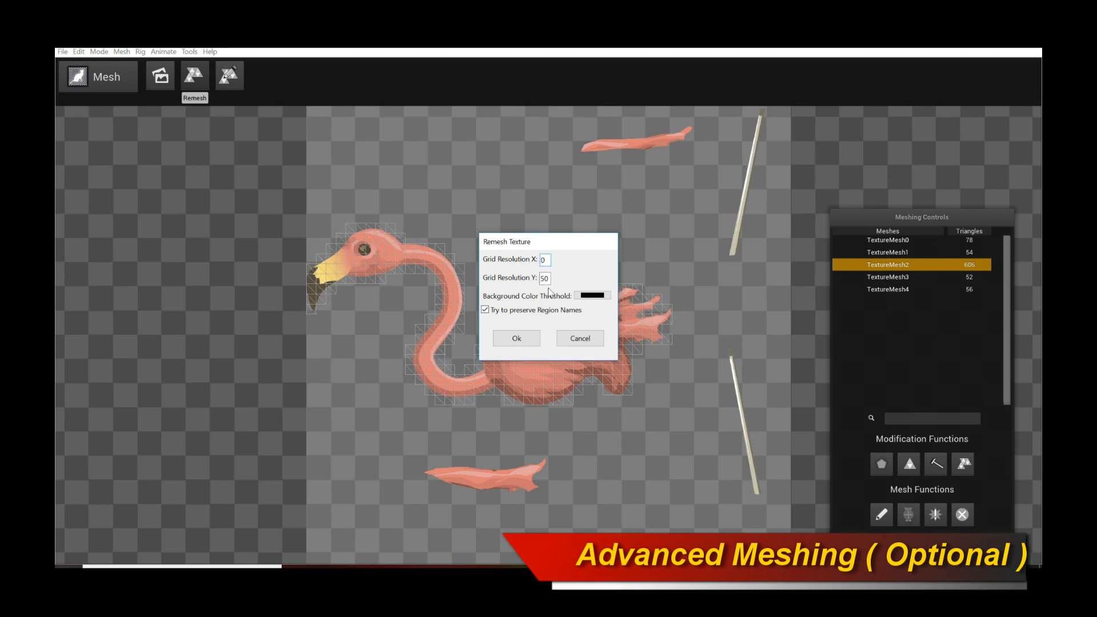
type("7")
left_click(544, 278)
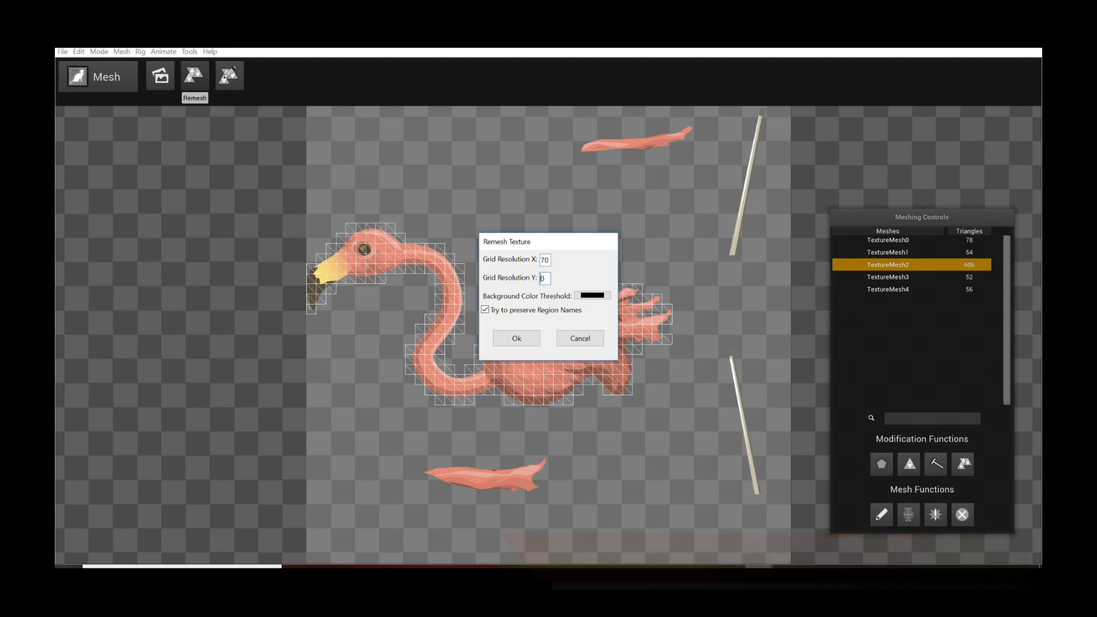
left_click(498, 334)
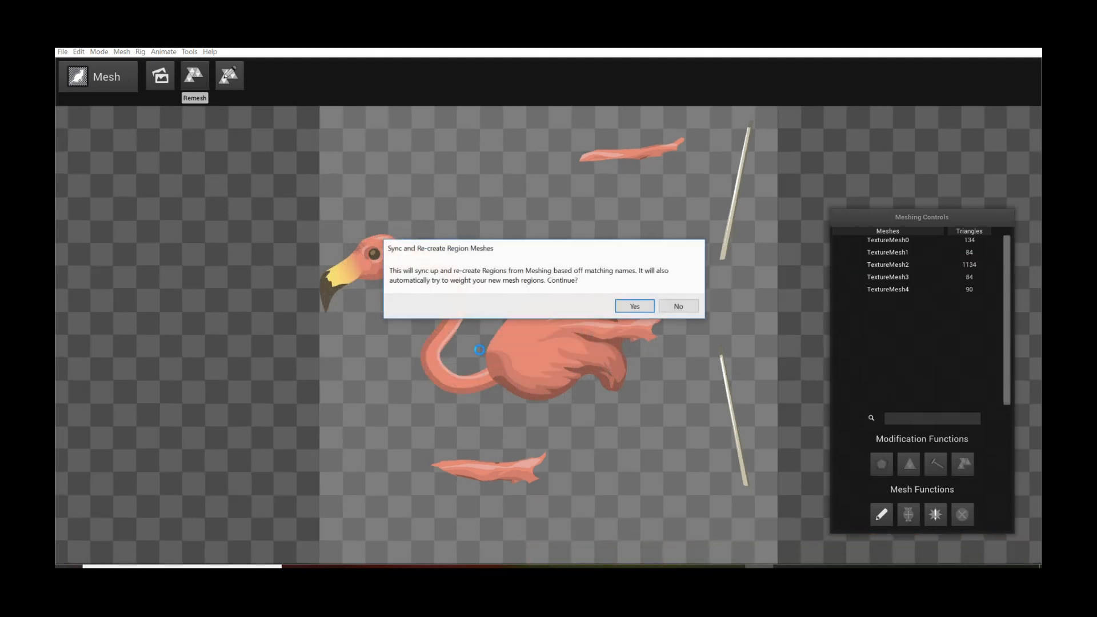
left_click(625, 306)
Step: Inspect the finer meshes on the flamingo's body, feather pieces and legs one by one
left_click(564, 340)
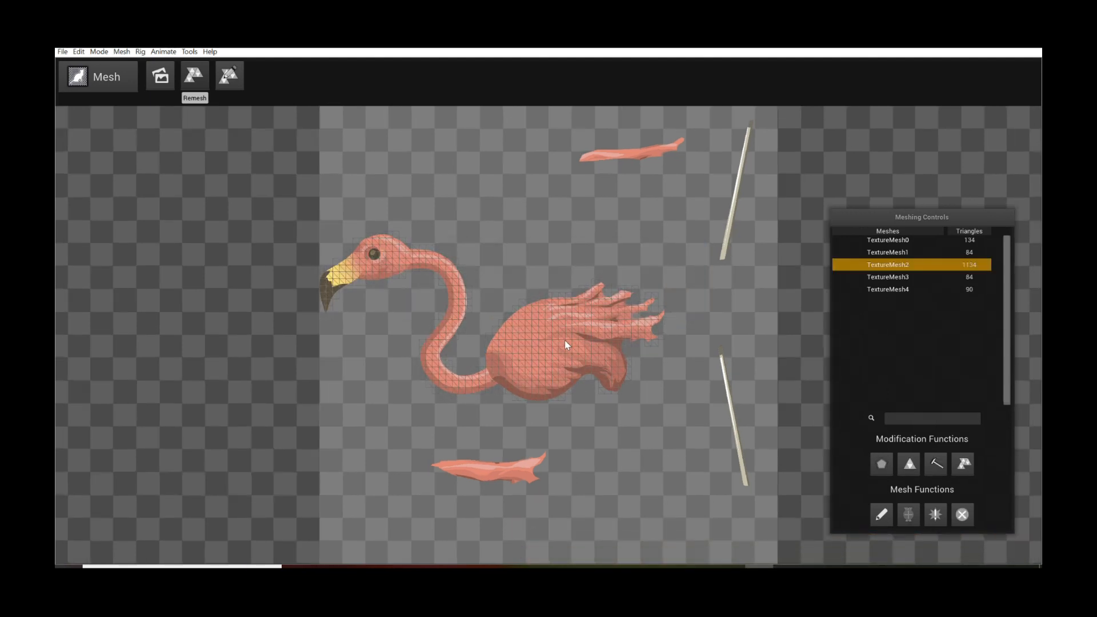
left_click(523, 471)
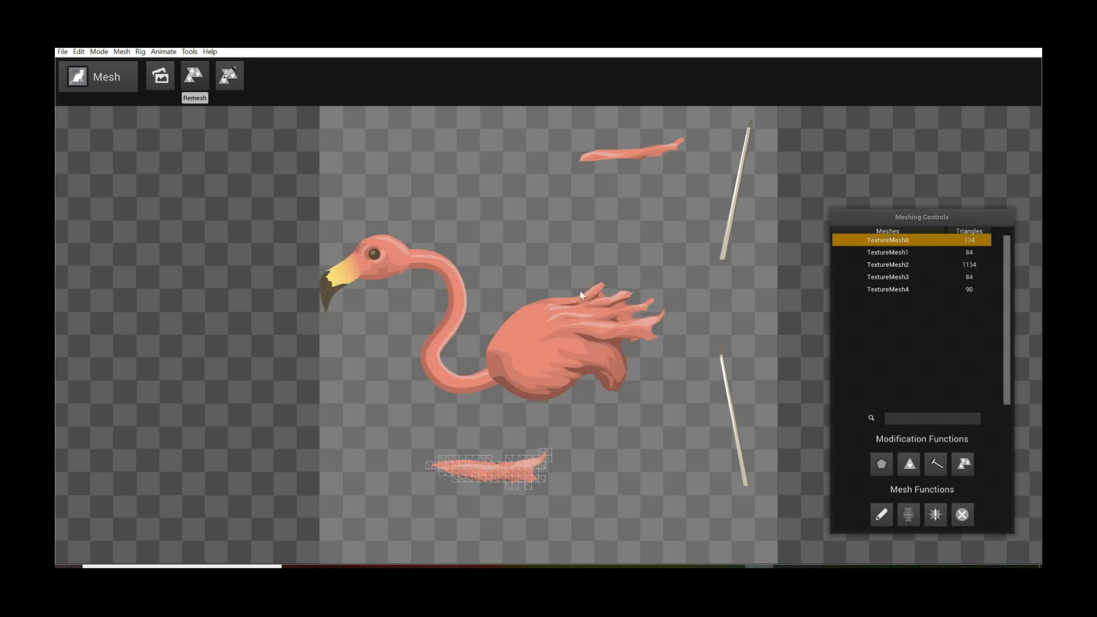
left_click(625, 156)
left_click(728, 228)
left_click(728, 382)
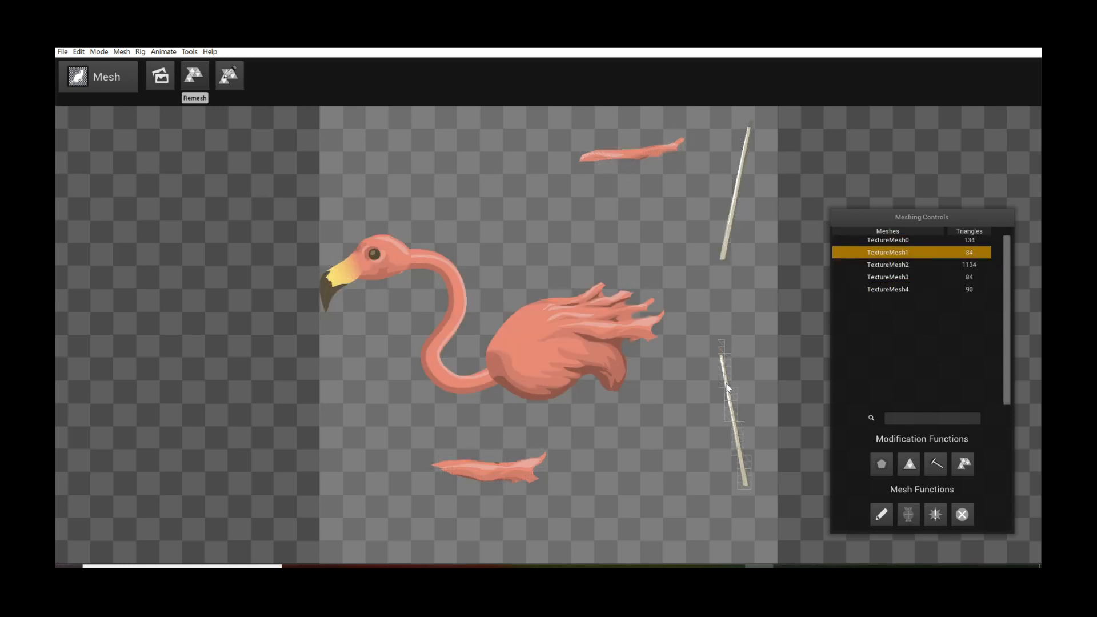
Step: Delete the mesh that covers the flamingo's head, neck and body
left_click(574, 341)
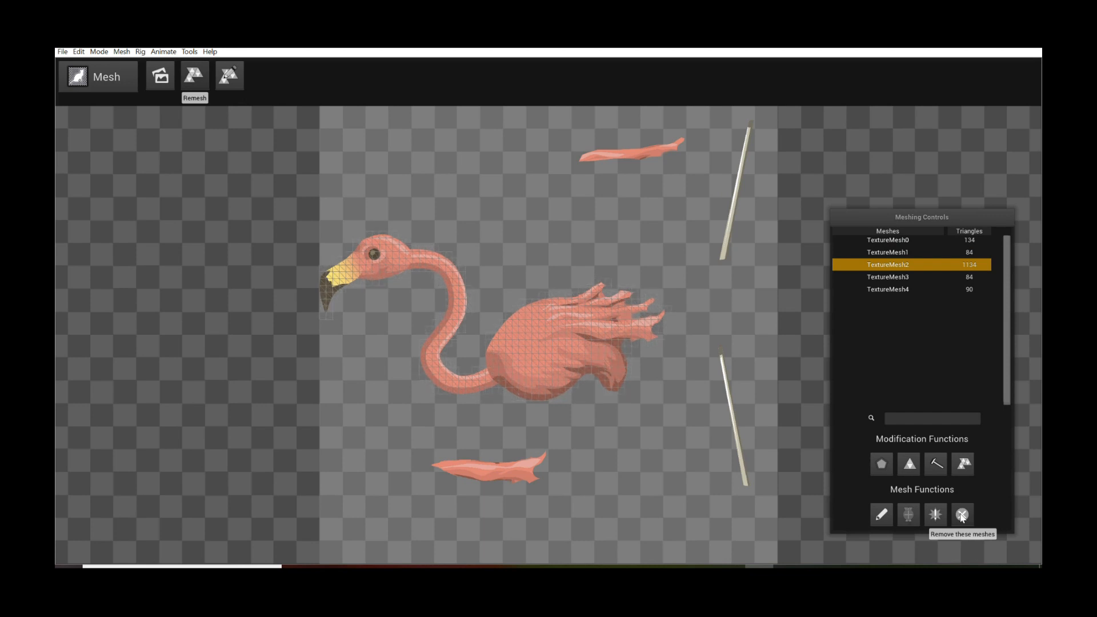
left_click(962, 514)
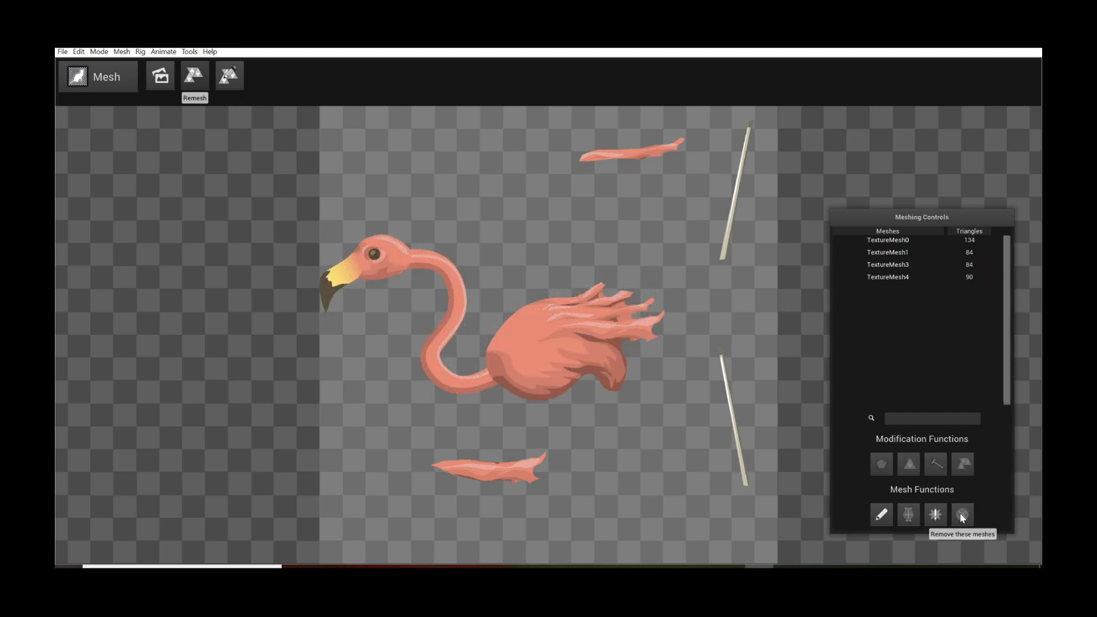
Step: Draw a closed custom polygon mesh outline around the flamingo's head, neck and body, and leave the custom polygon editor
left_click(888, 520)
left_click(469, 285)
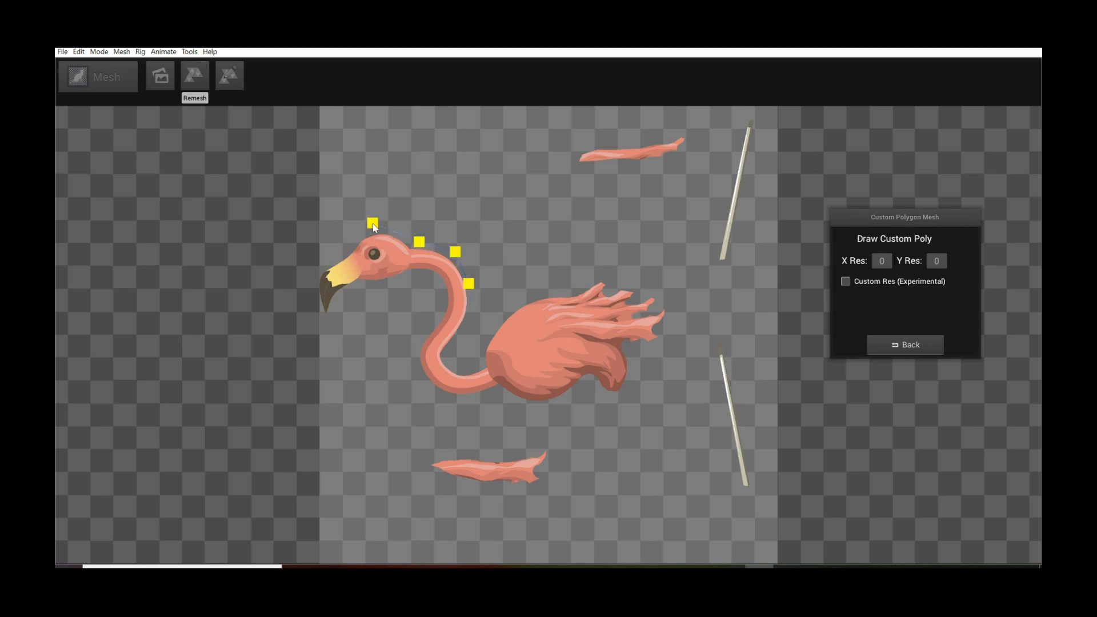
left_click(322, 263)
left_click(320, 314)
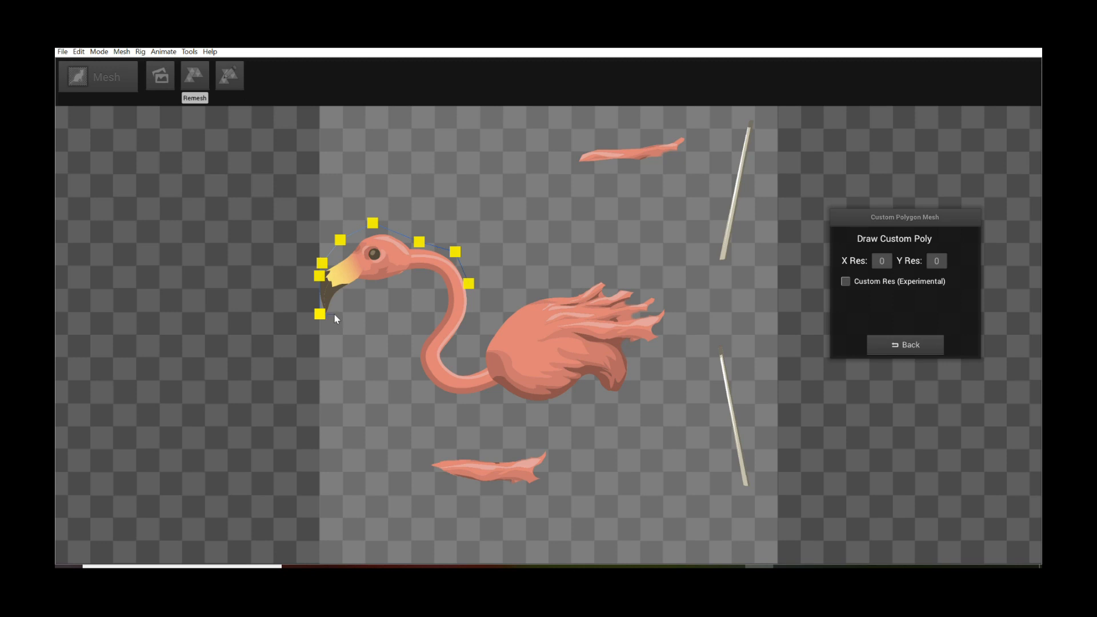
left_click(371, 285)
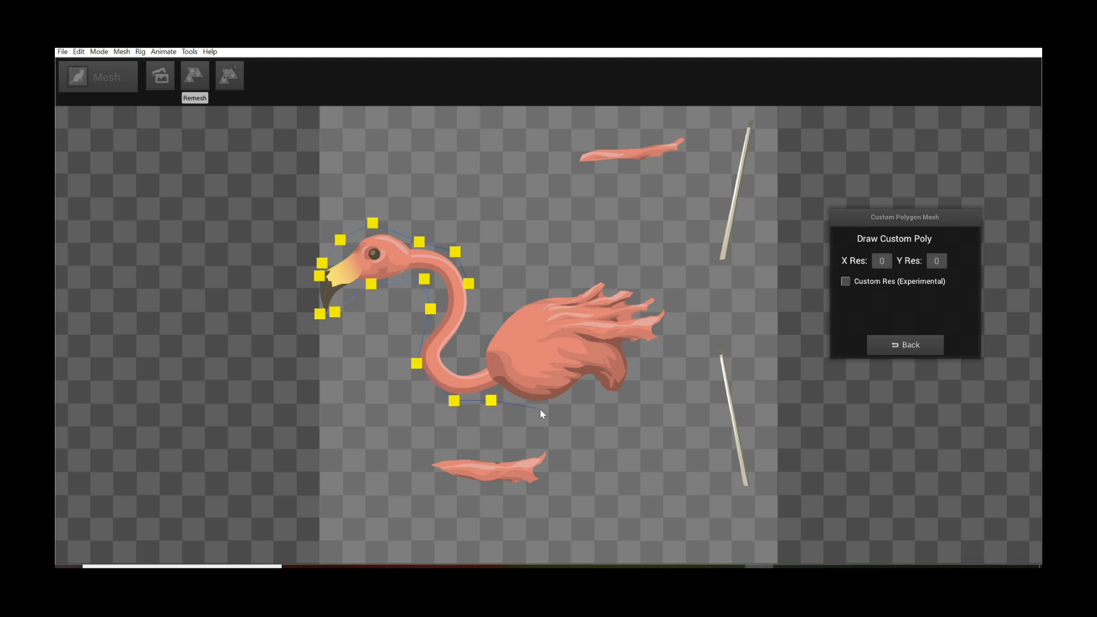
left_click(642, 357)
left_click(668, 344)
left_click(679, 301)
left_click(617, 269)
left_click(471, 342)
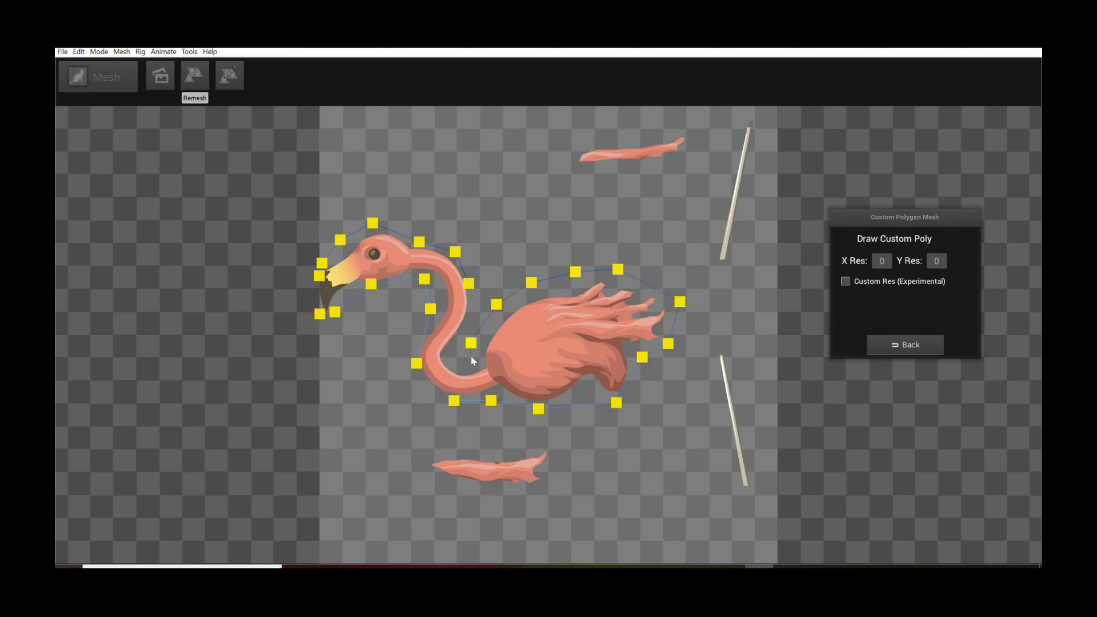
left_click(472, 288)
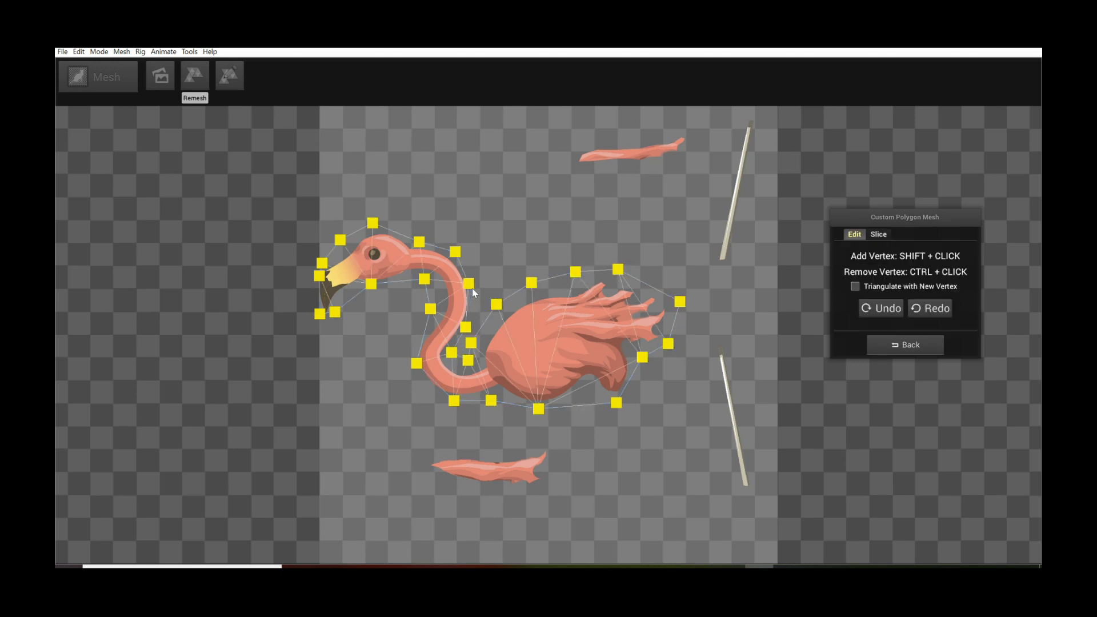
left_click(917, 344)
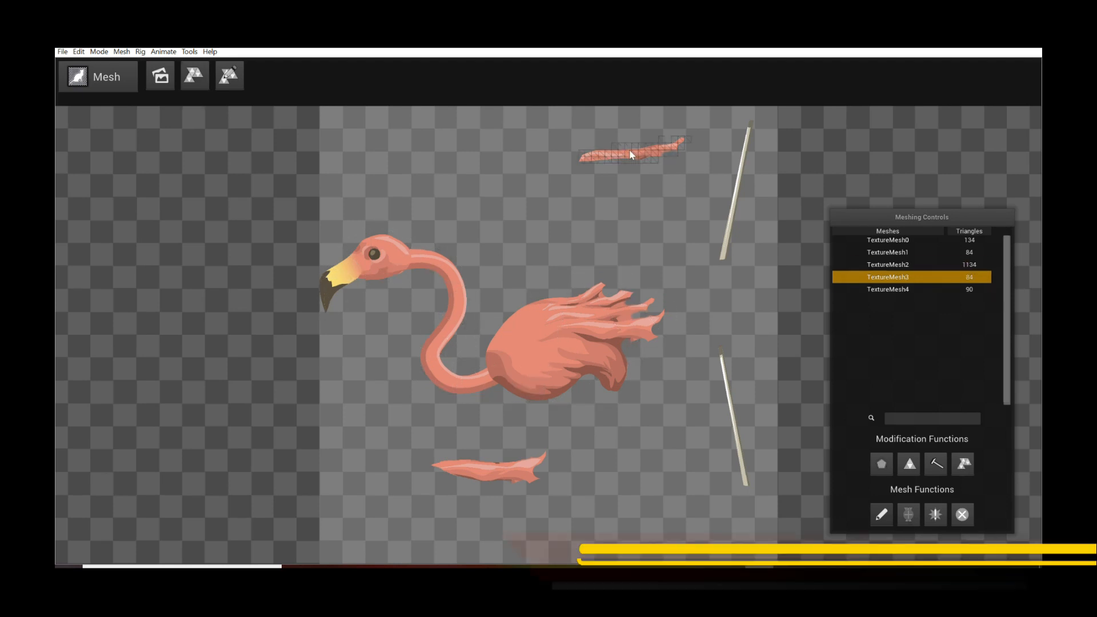
Step: Rename the mesh covering the flamingo's head, neck and body as "body"
left_click(874, 265)
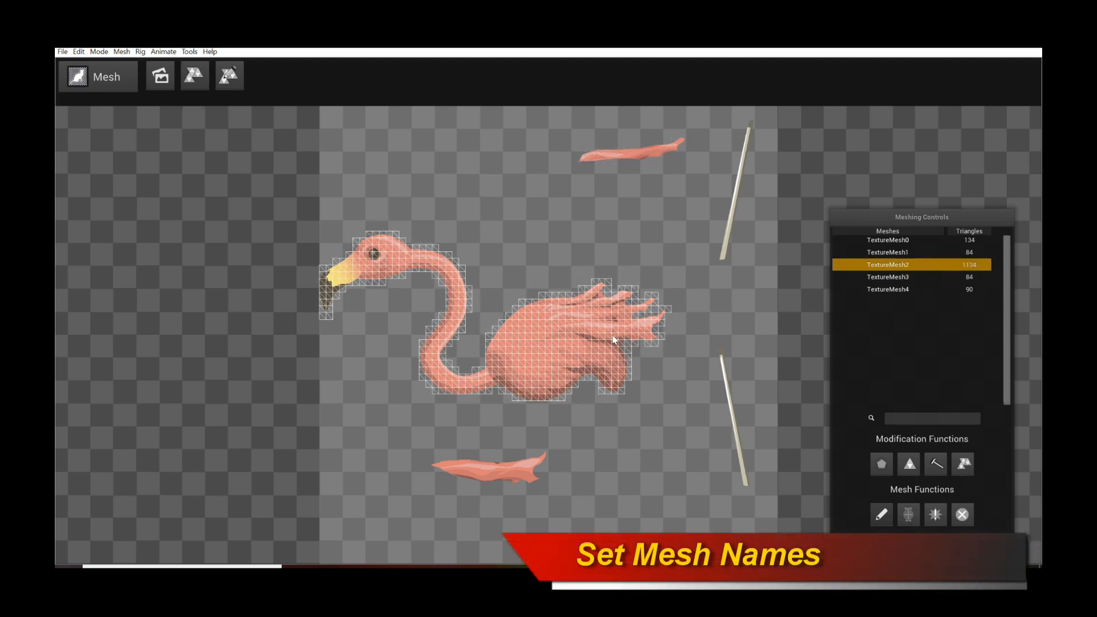
double_click(885, 267)
type("body")
key("Return")
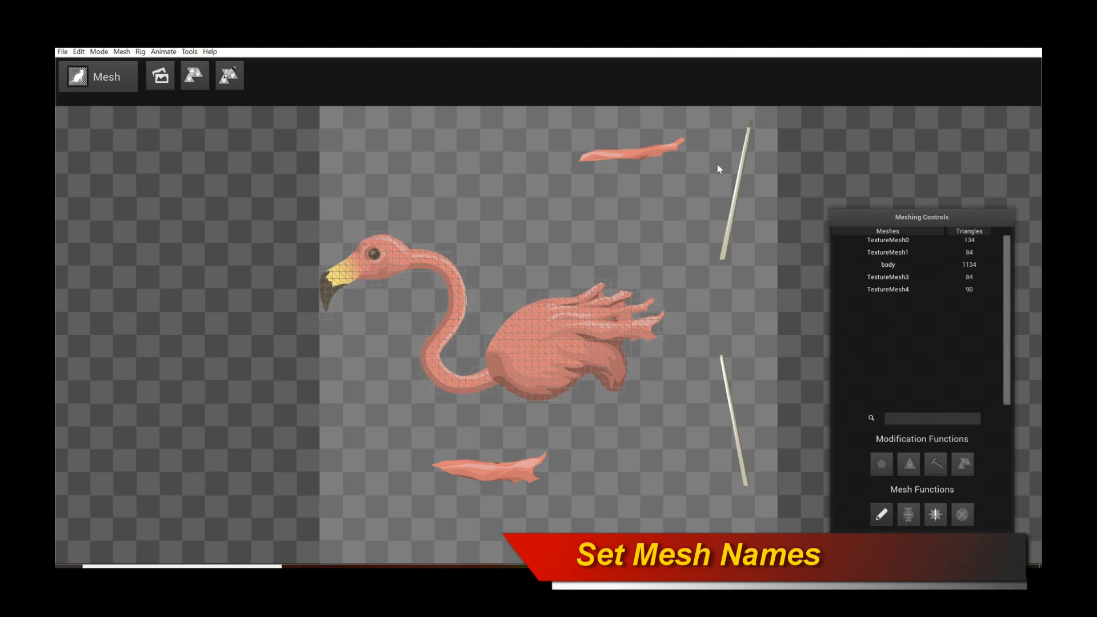
Step: Rename the upper separate feather's mesh as "feather0" and the lower one's as "feather1"
left_click(881, 277)
double_click(881, 278)
type("feather0")
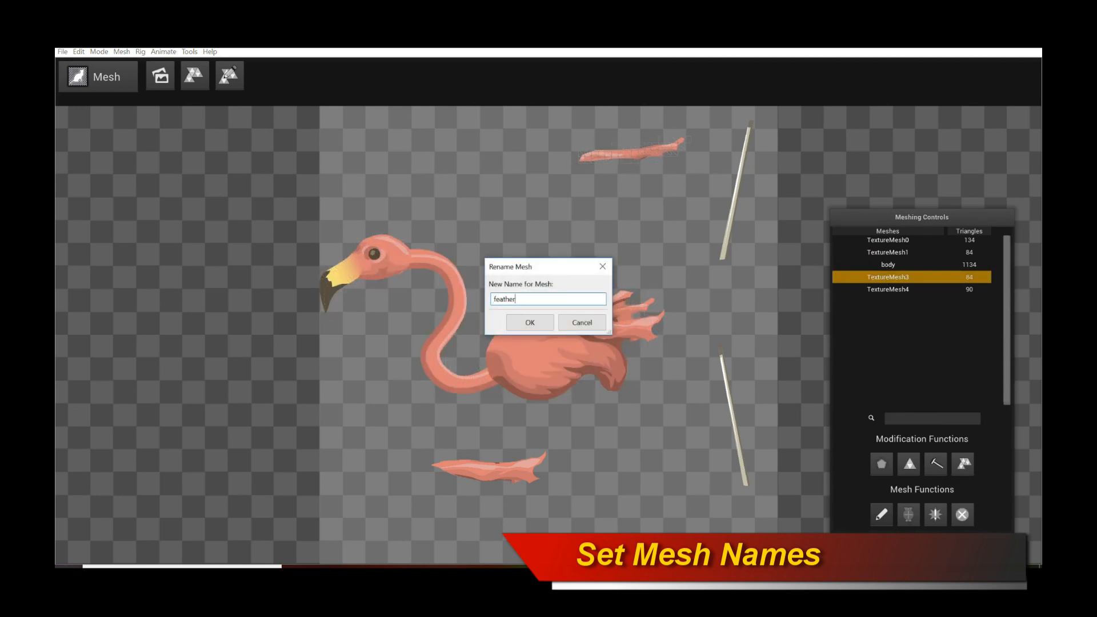
key("Return")
left_click(888, 240)
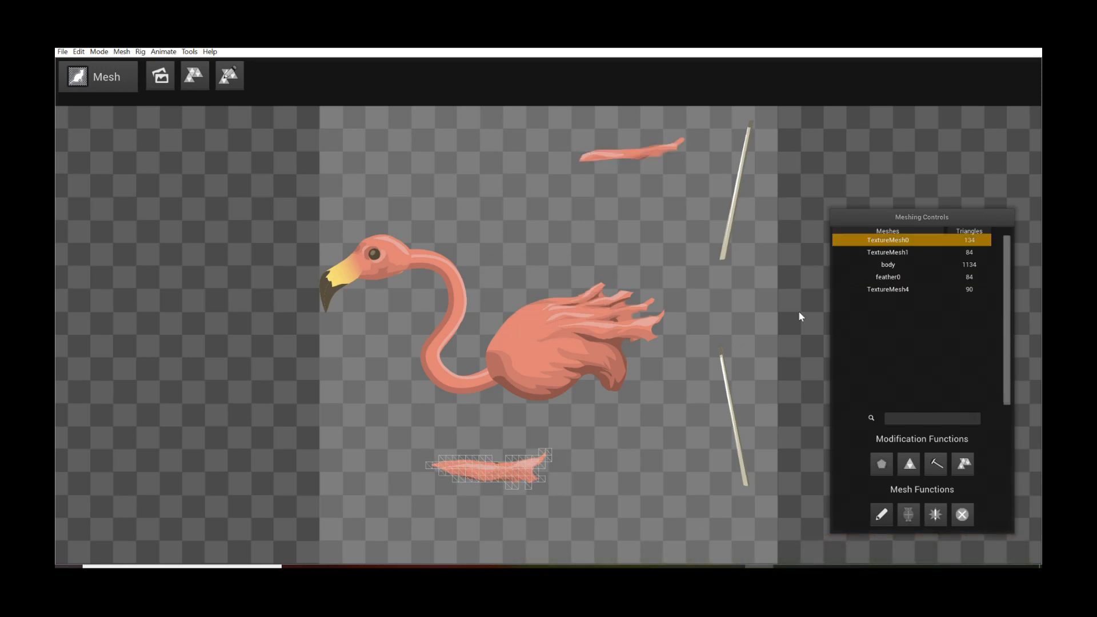
double_click(887, 240)
type("feather1")
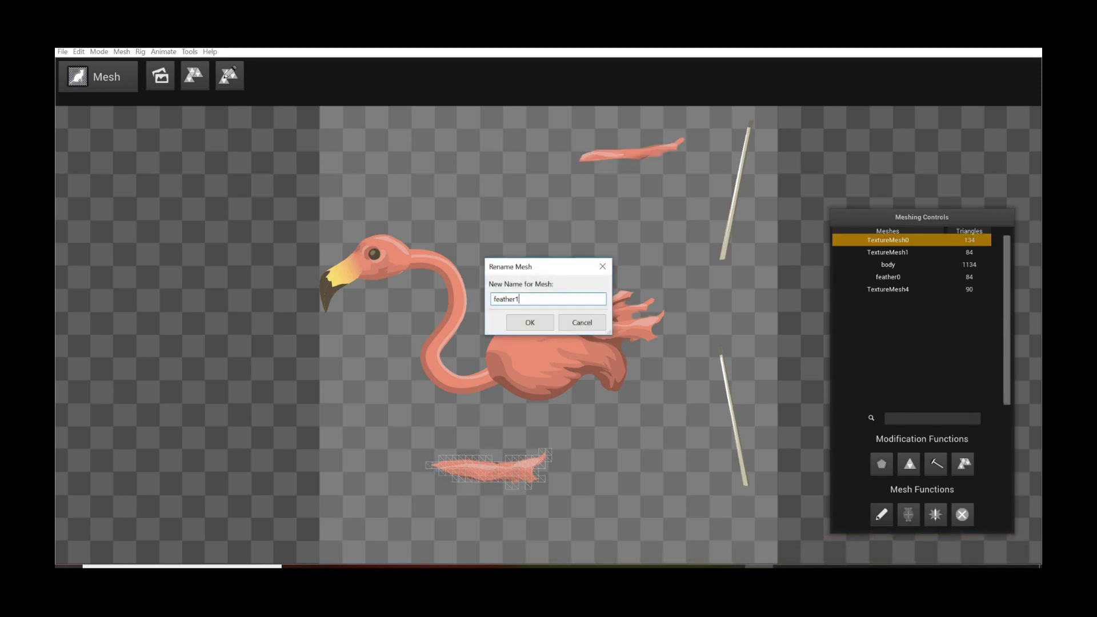
key("Return")
Step: Rename the upper leg's mesh as "leg1" and the lower leg's mesh as "leg2"
left_click(880, 290)
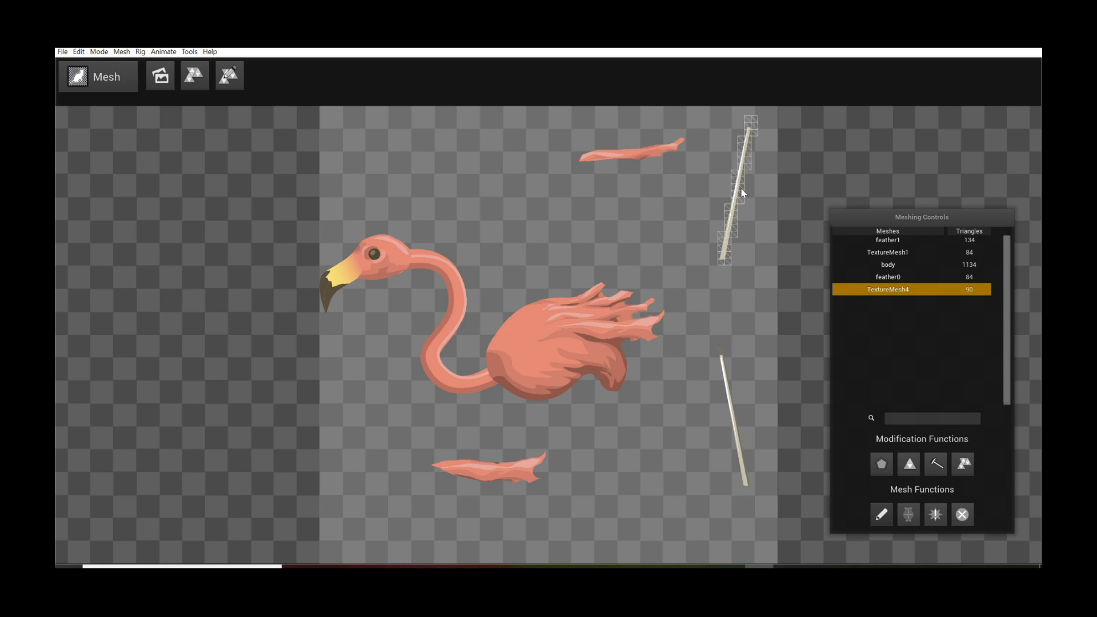
double_click(880, 291)
type("leg1")
key("Return")
left_click(726, 385)
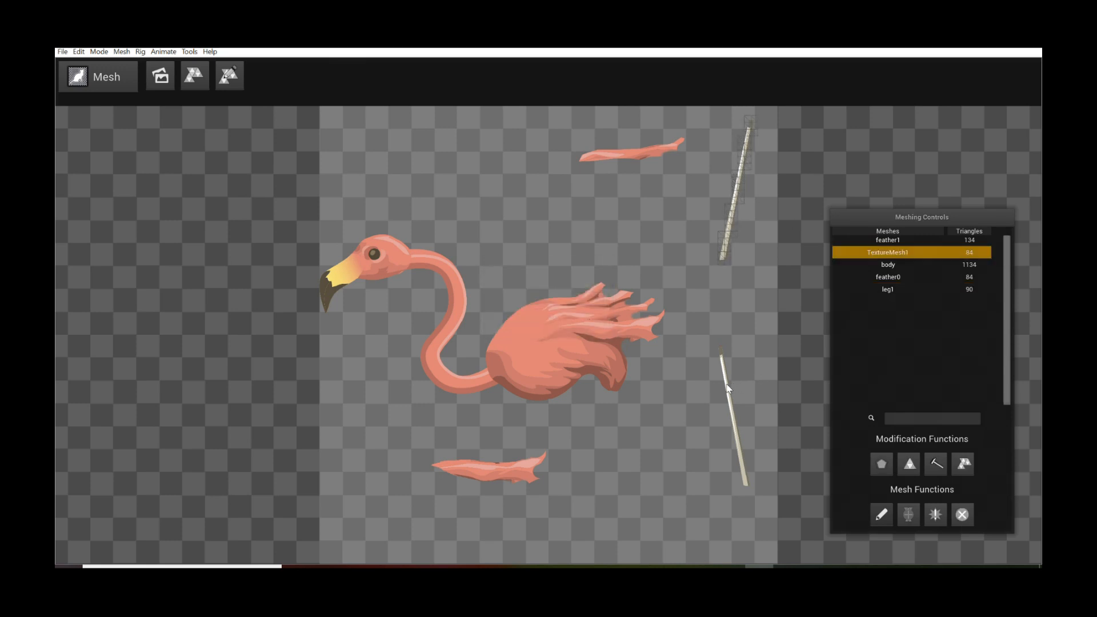
double_click(889, 253)
type("leg2")
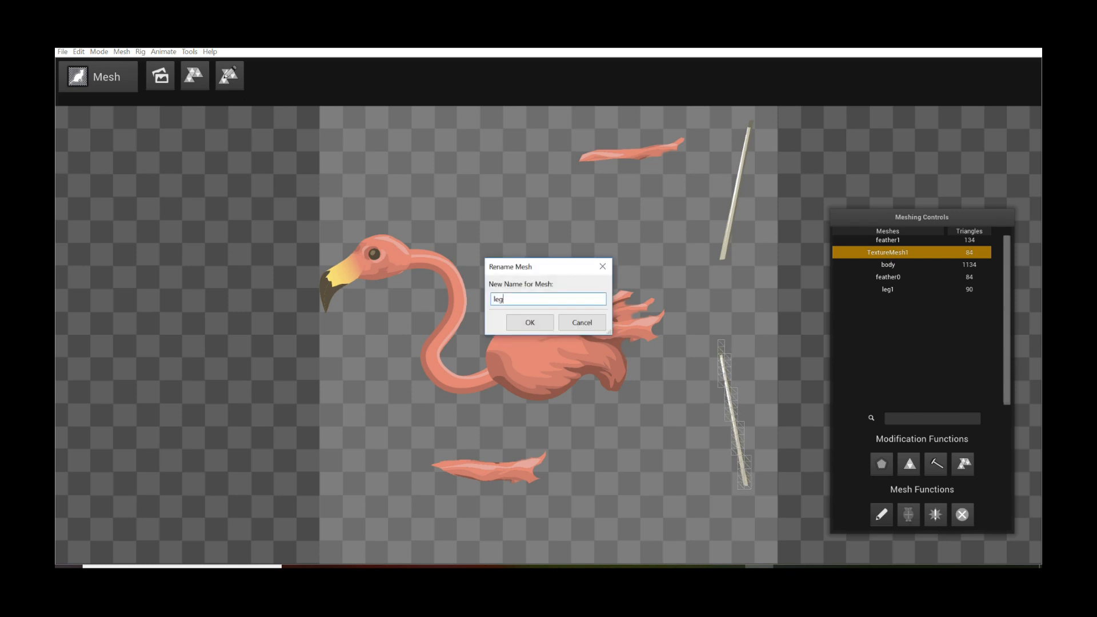
key("Return")
Step: Check the mesh names by selecting the flamingo's body, legs and feather pieces one after another
left_click(642, 338)
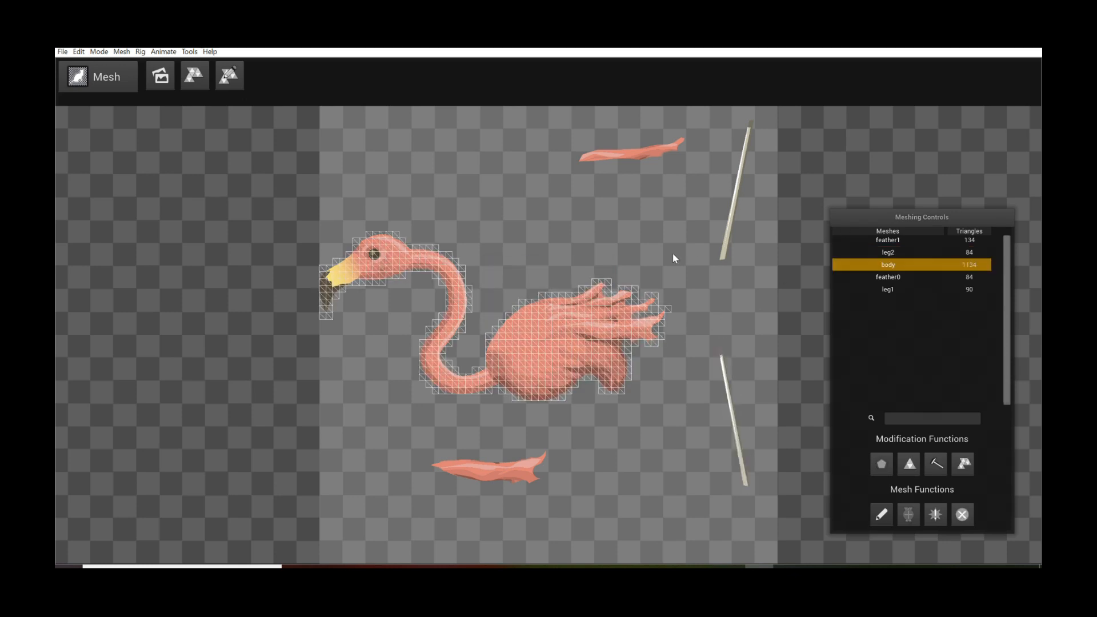
left_click(728, 228)
left_click(622, 162)
left_click(517, 466)
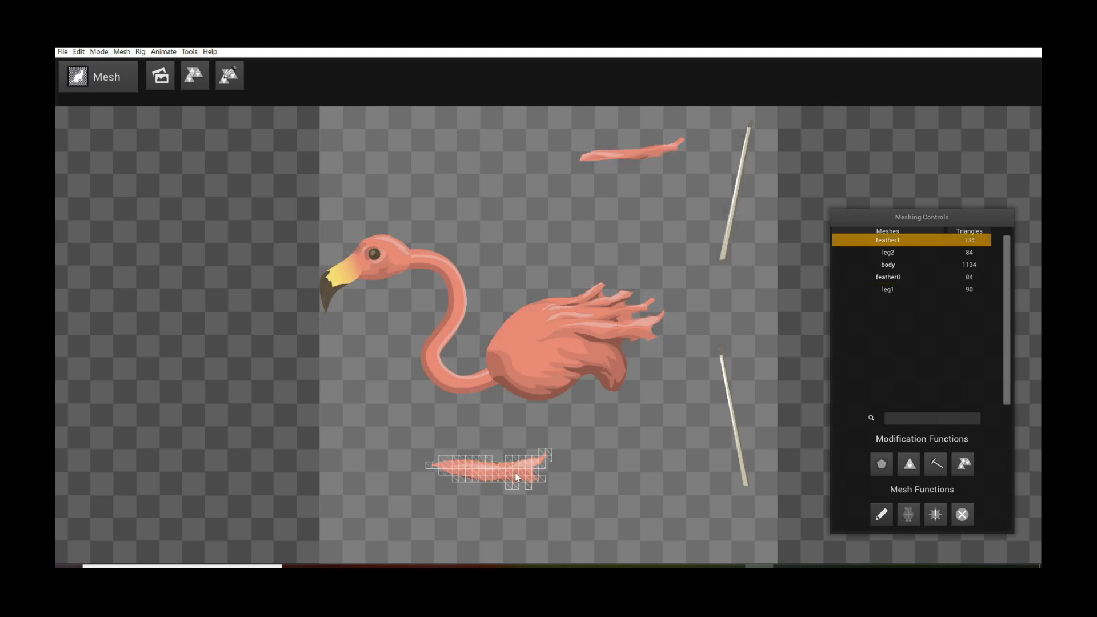
left_click(729, 425)
left_click(573, 351)
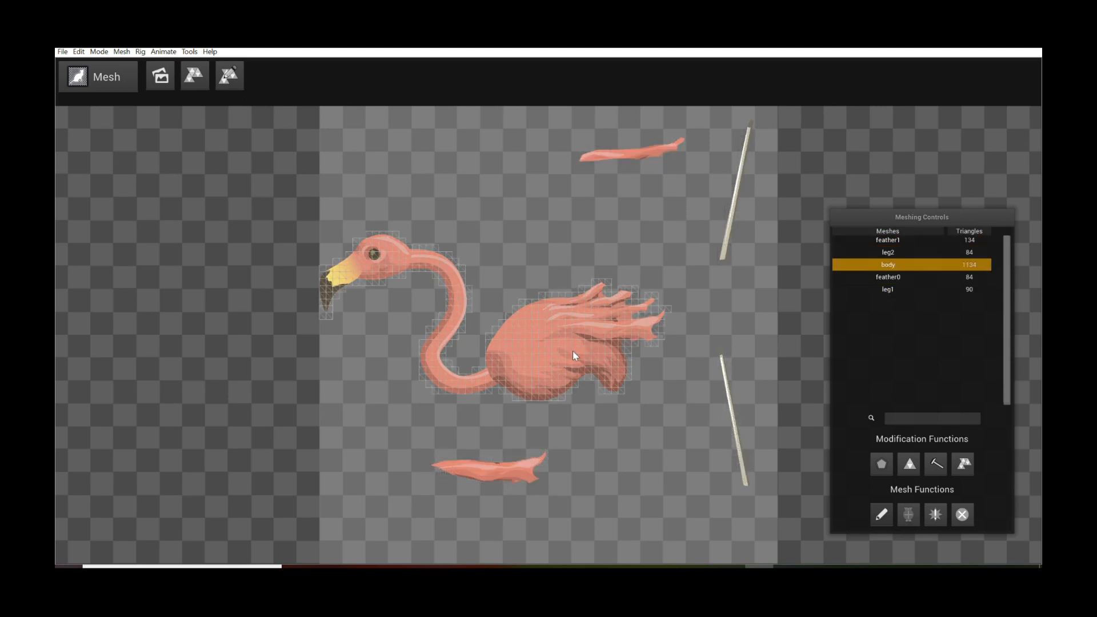
Step: Filter the mesh list by "bod", "le" and "f" in turn, clearing the search each time
left_click(932, 419)
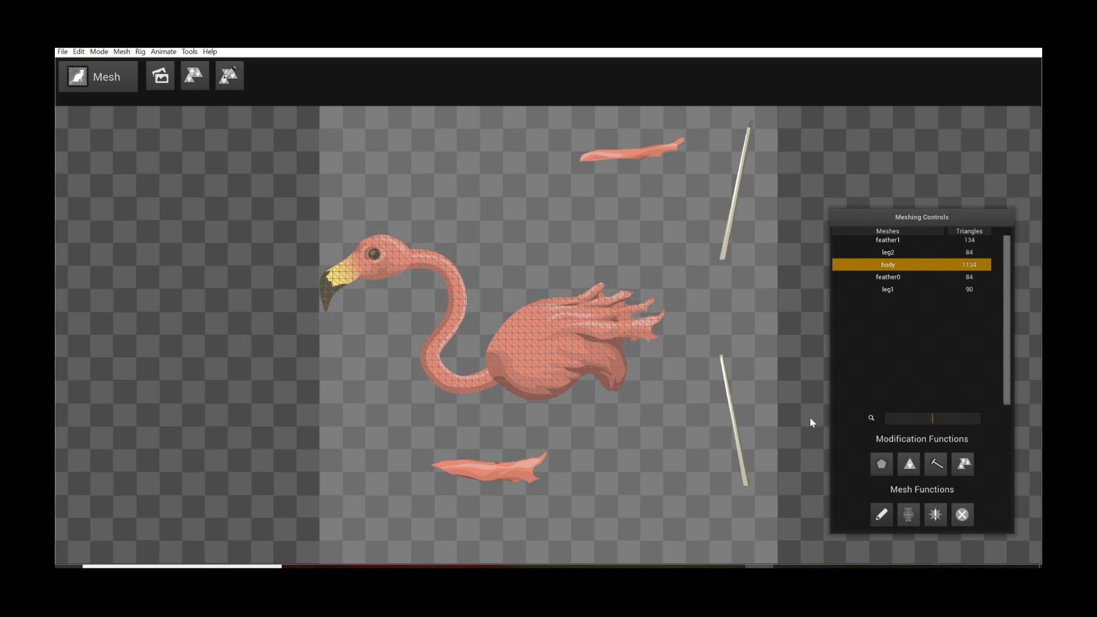
type("bod")
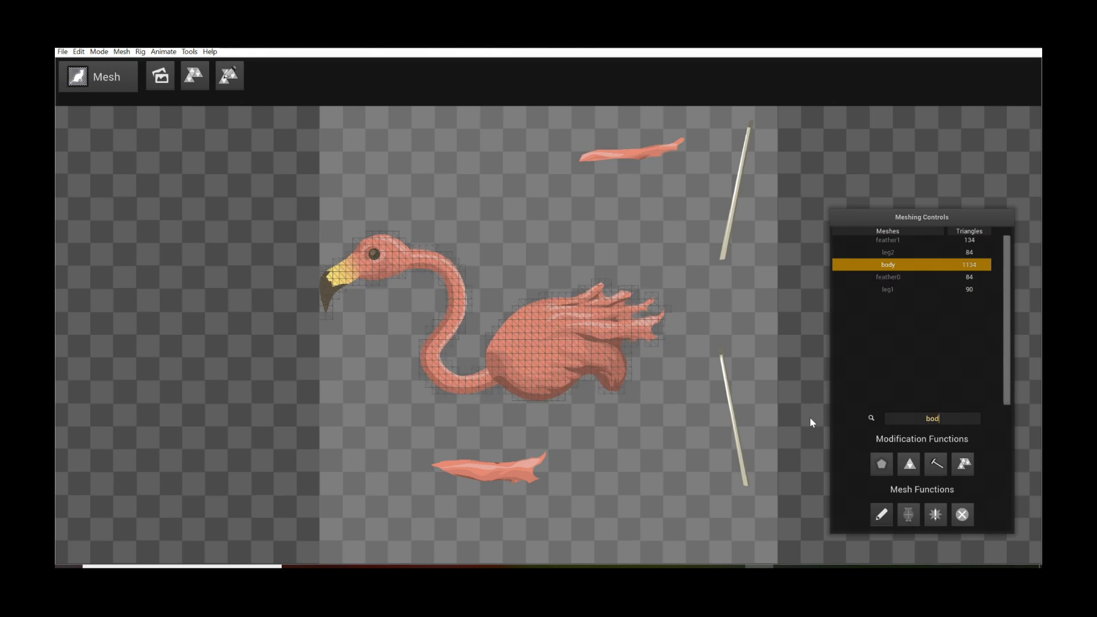
key("BackSpace")
key("BackSpace")
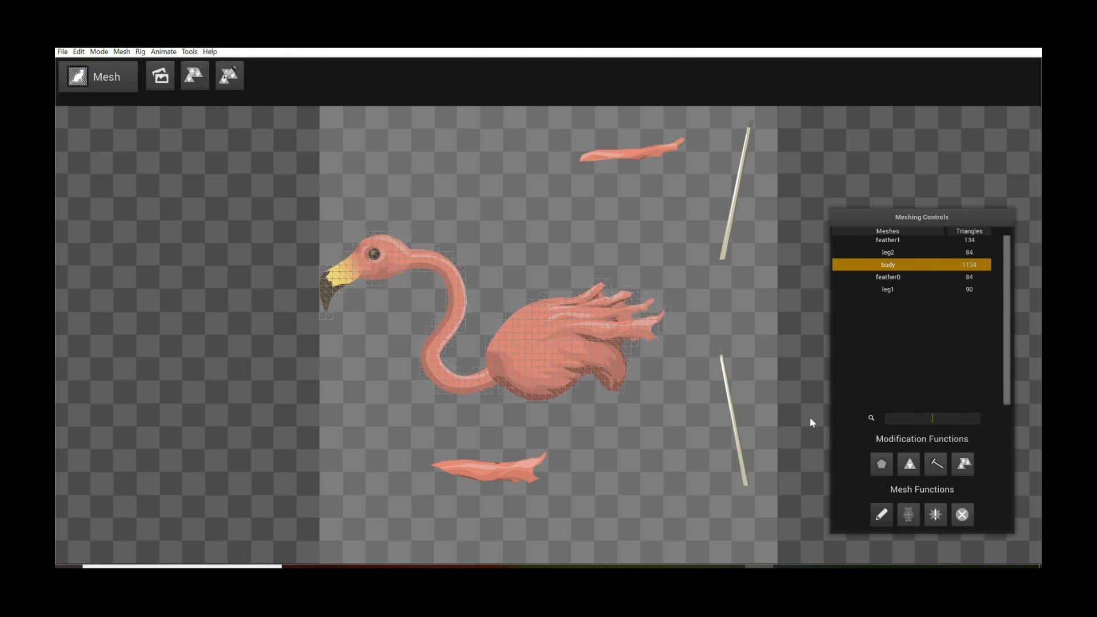
type("le")
key("BackSpace")
key("BackSpace")
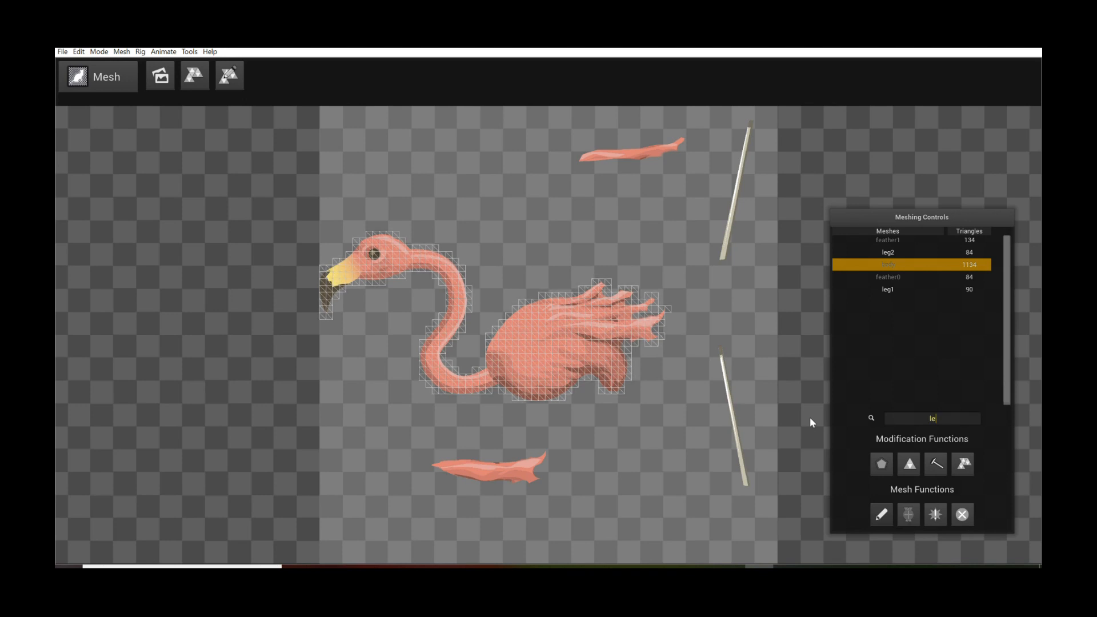
type("f")
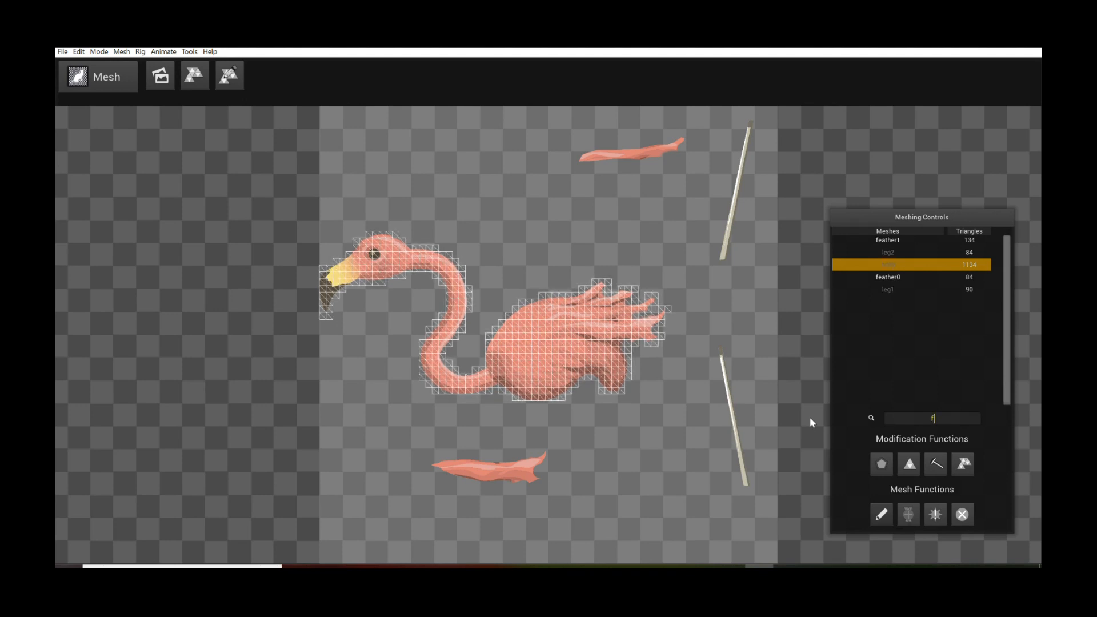
key("BackSpace")
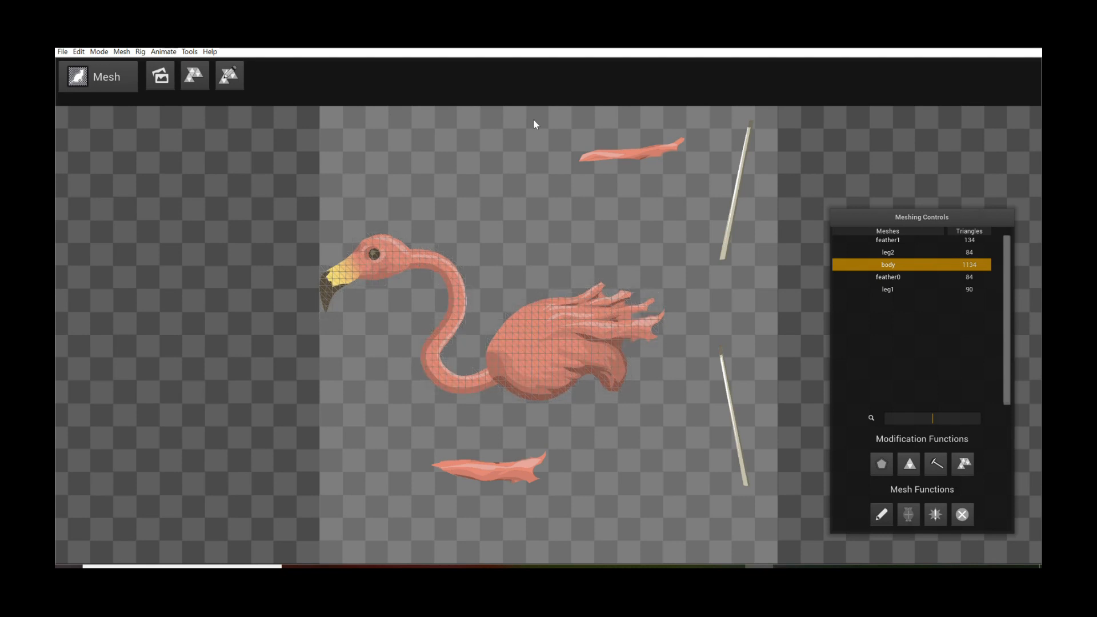
Step: Switch to Rig mode and add all five mesh regions to the character
left_click(100, 80)
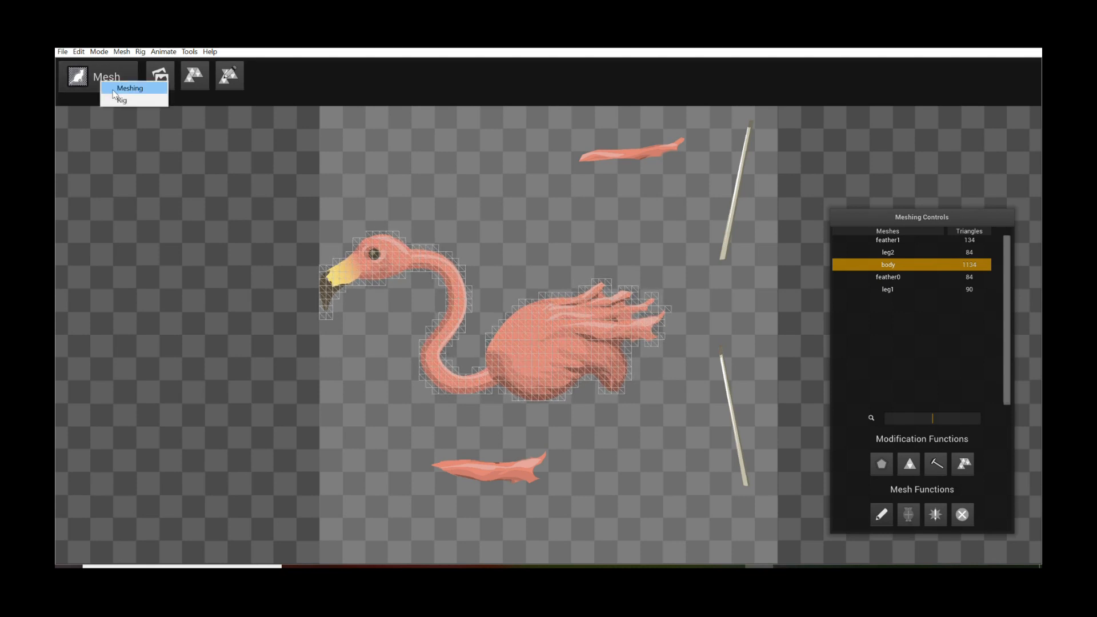
left_click(141, 102)
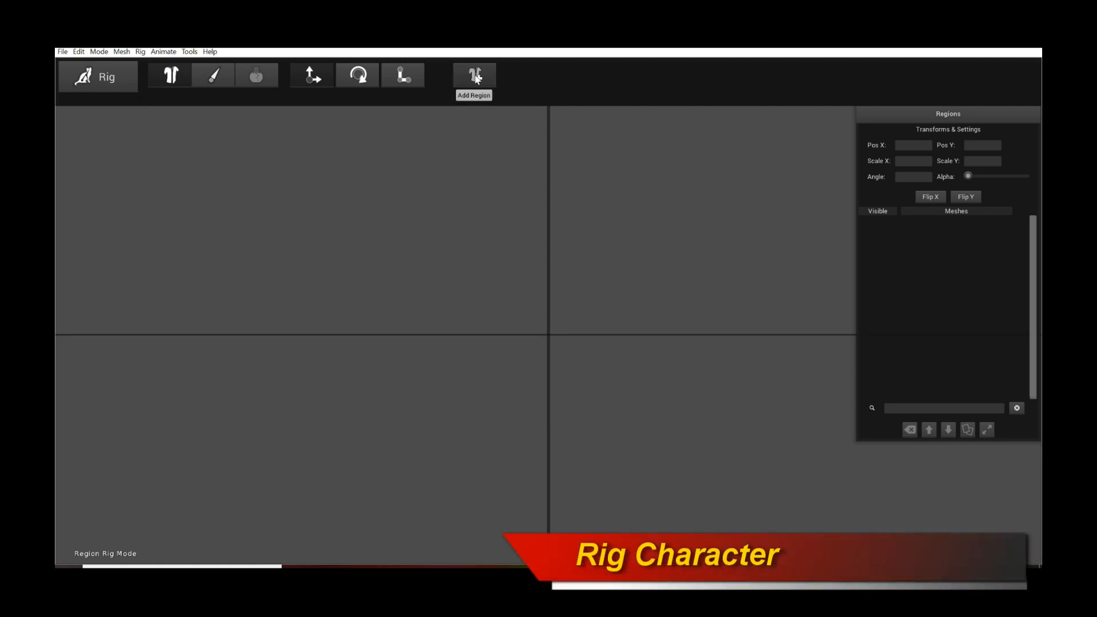
left_click(475, 76)
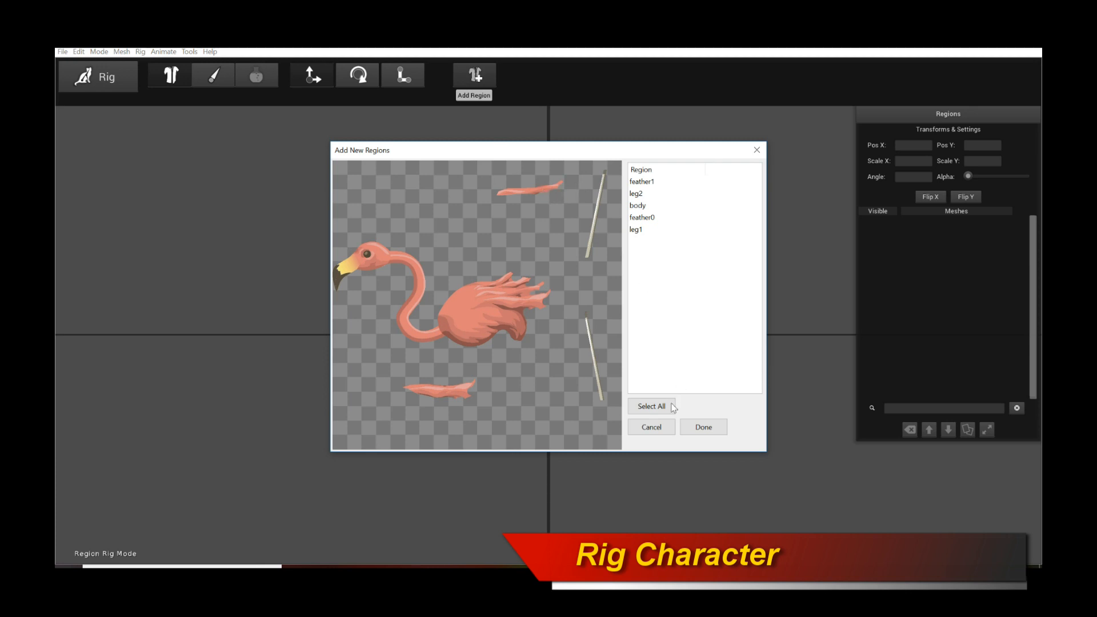
left_click(657, 410)
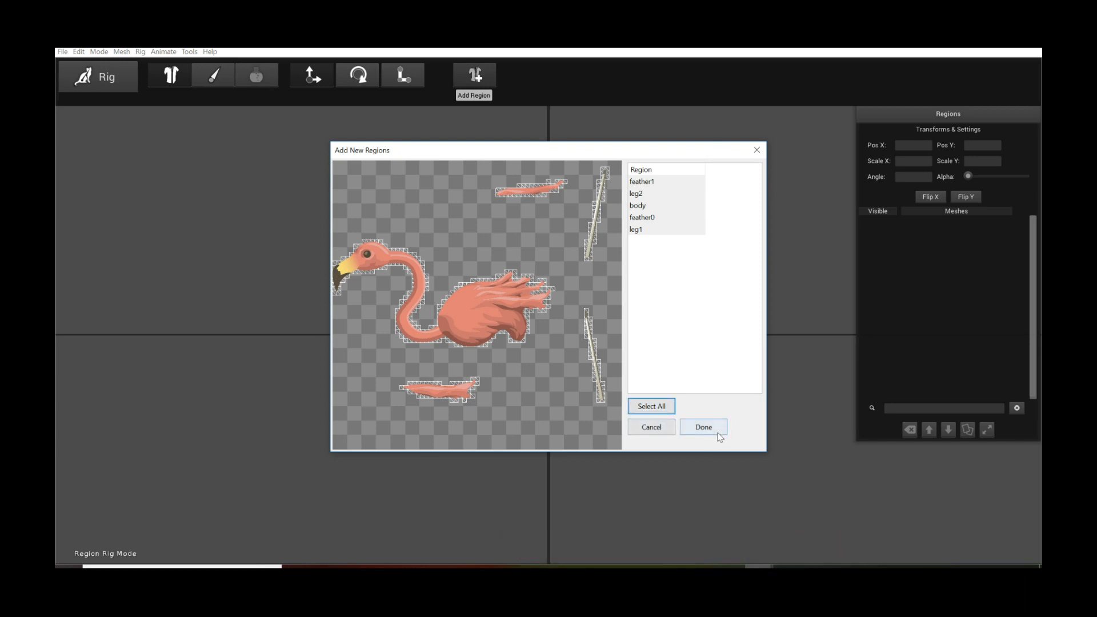
left_click(719, 436)
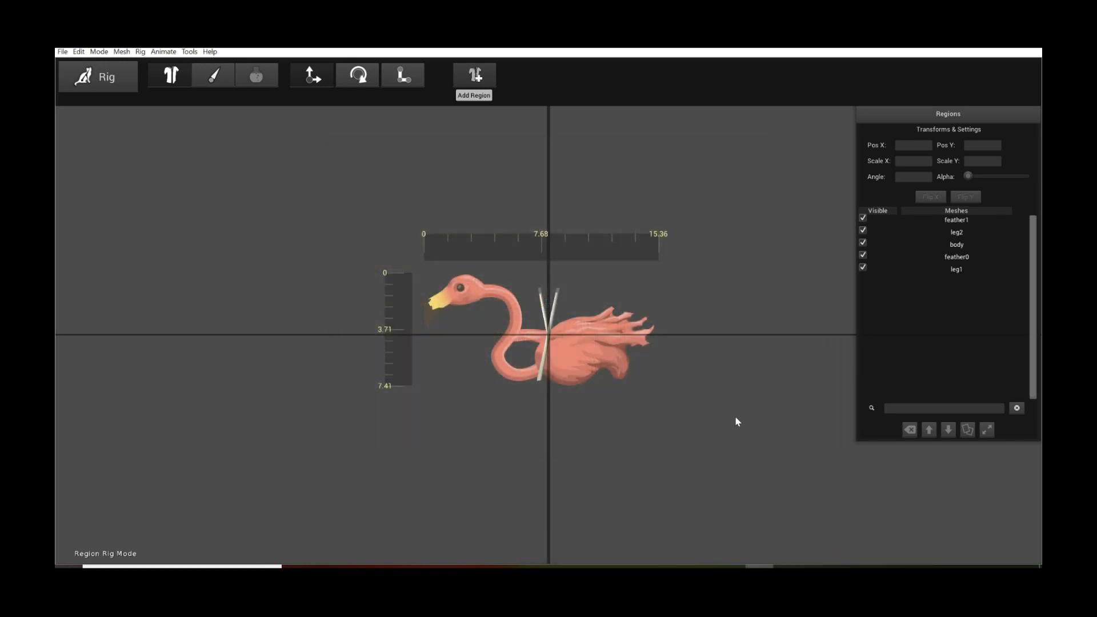
Step: Move leg2 to about X 3.87, Y -5.02 and leg1 to about X 2.84, Y -5.04, beneath the flamingo's body
scroll(607, 385, "up", 3)
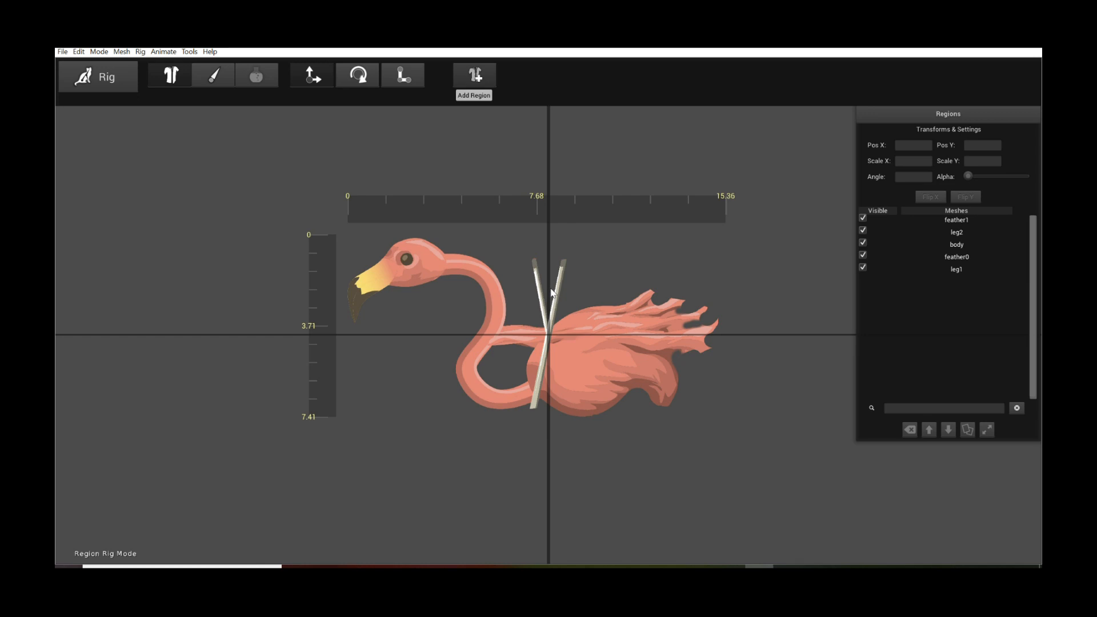
left_click(542, 288)
left_click_drag(553, 333, 648, 460)
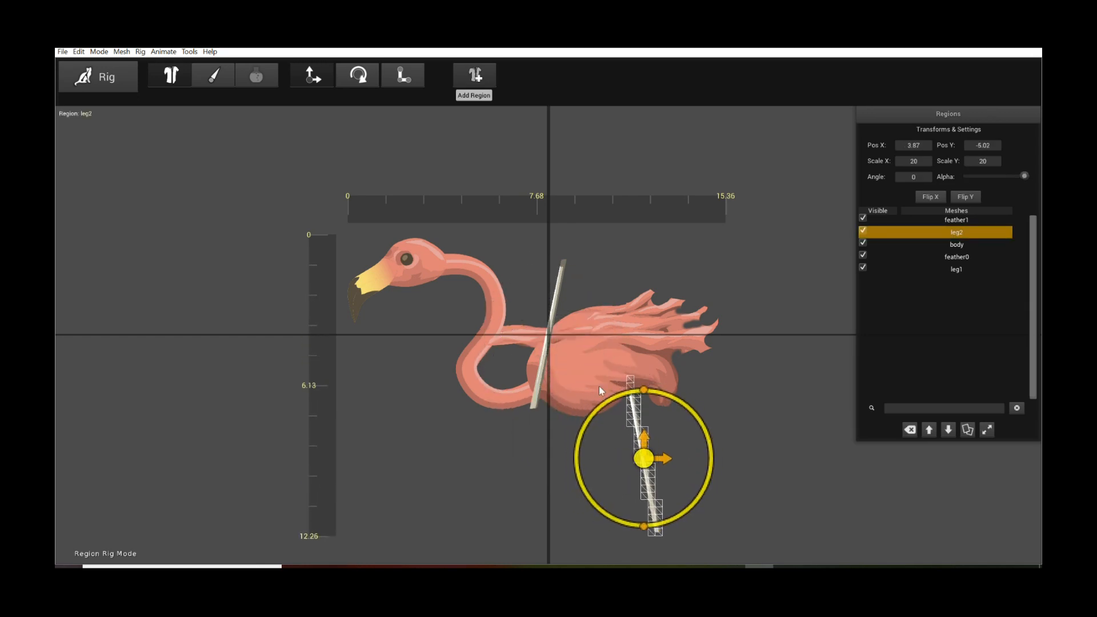
left_click(553, 306)
left_click_drag(549, 334, 617, 462)
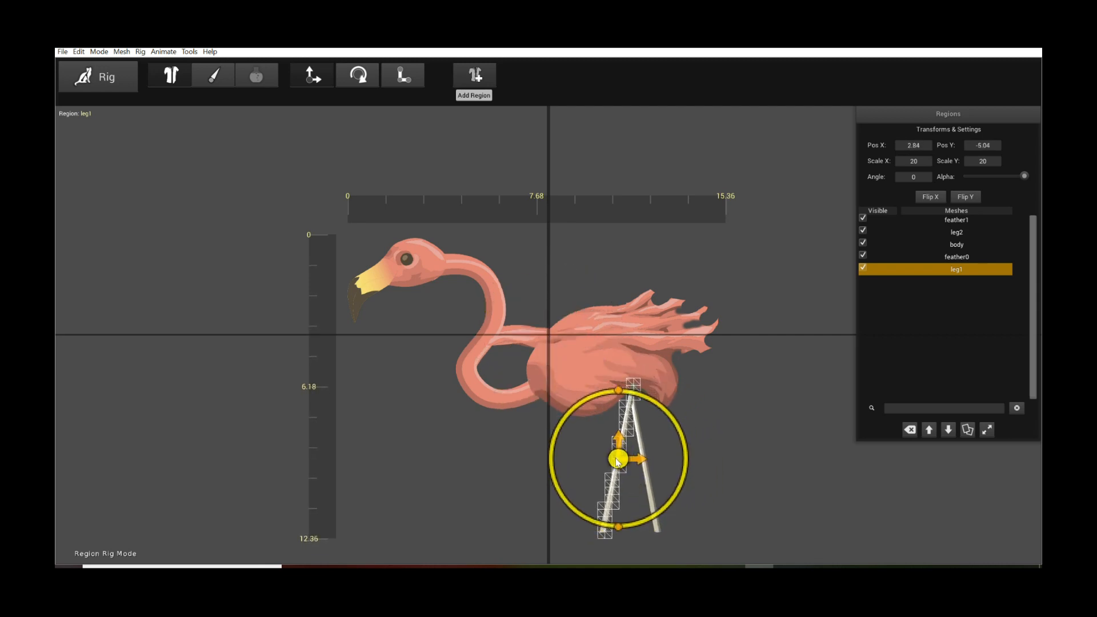
left_click(758, 427)
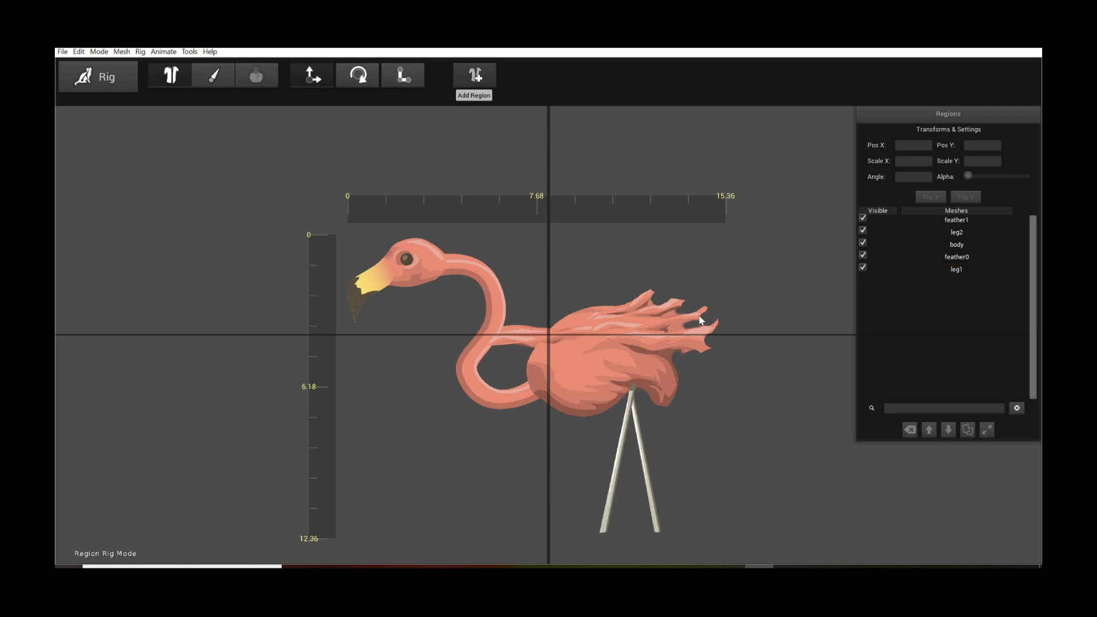
Step: Move feather1 to about X 5.77, Y 1.15 and feather0 to about X 5.41, Y -0.298, at the flamingo's tail
left_click(966, 221)
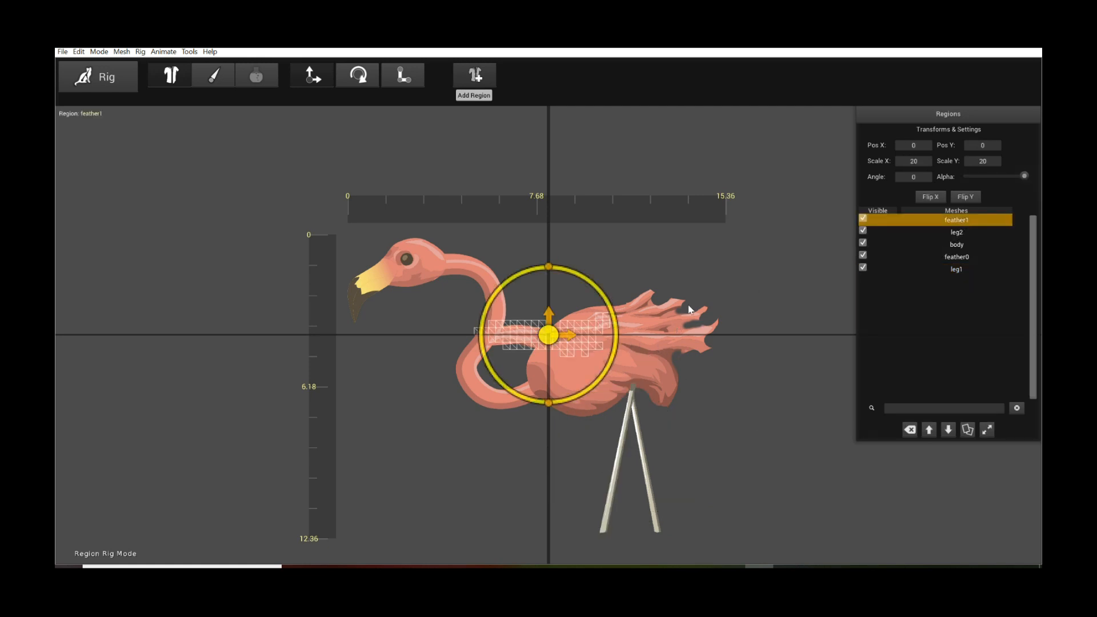
left_click_drag(556, 338, 698, 308)
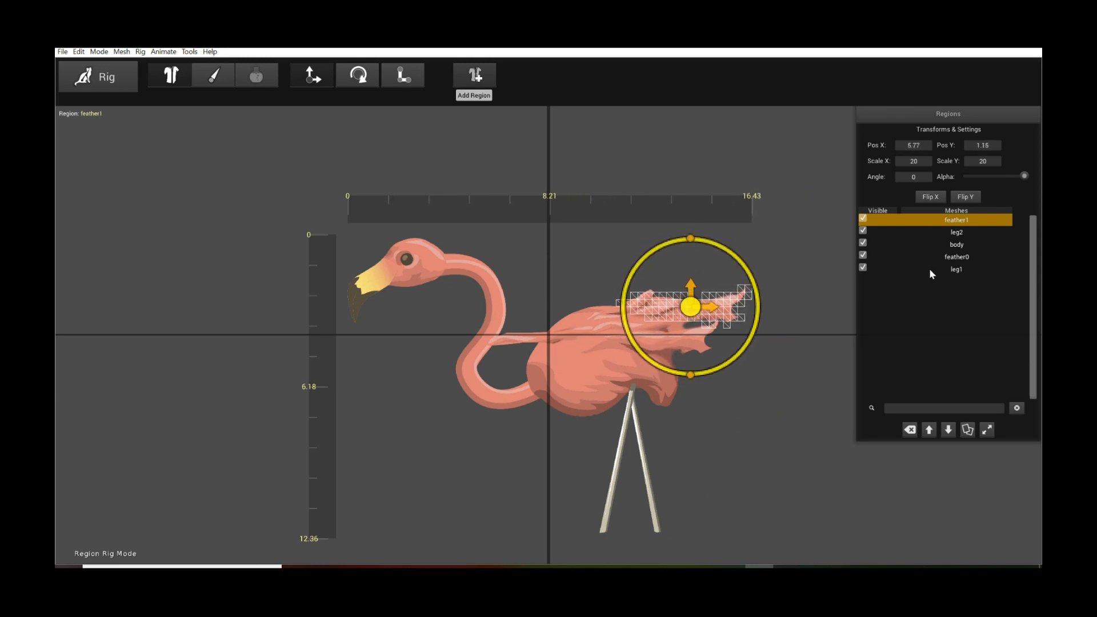
left_click(956, 256)
left_click_drag(549, 335, 681, 339)
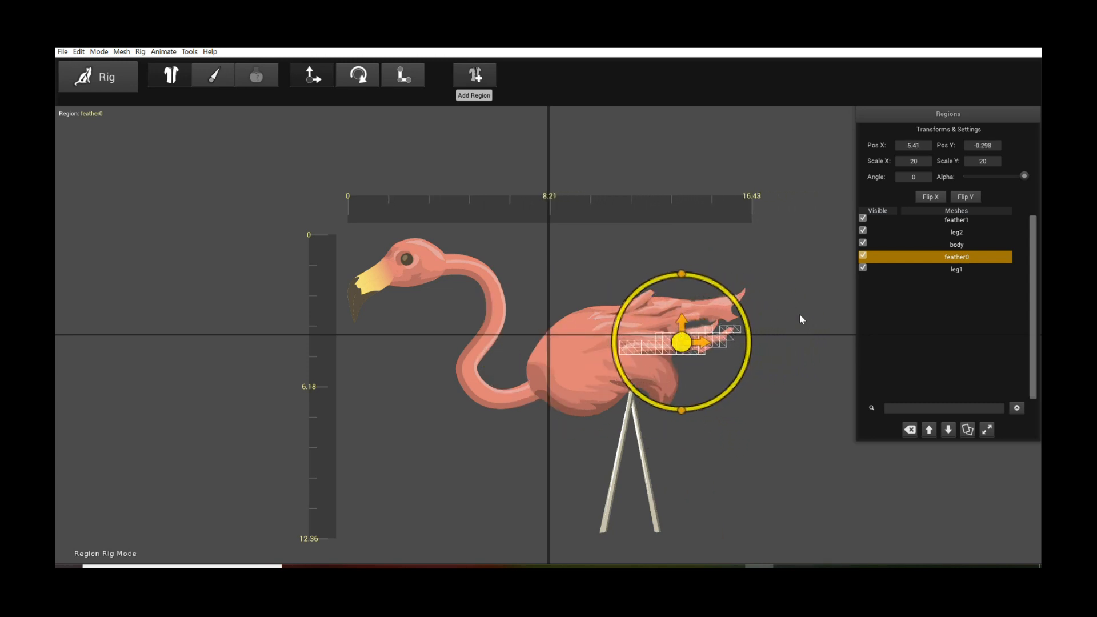
Step: Rotate feather1 to about 22.9 degrees and shift it up and inward so it fans out from the upper tail
left_click(764, 291)
left_click(722, 301)
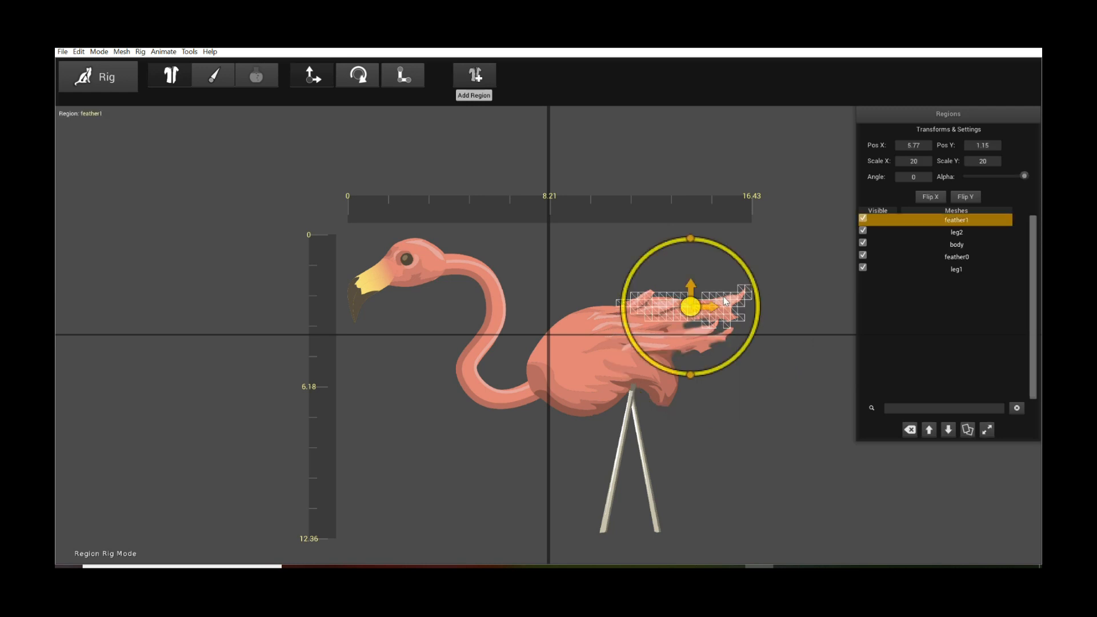
left_click_drag(760, 291, 737, 275)
left_click_drag(690, 315, 687, 298)
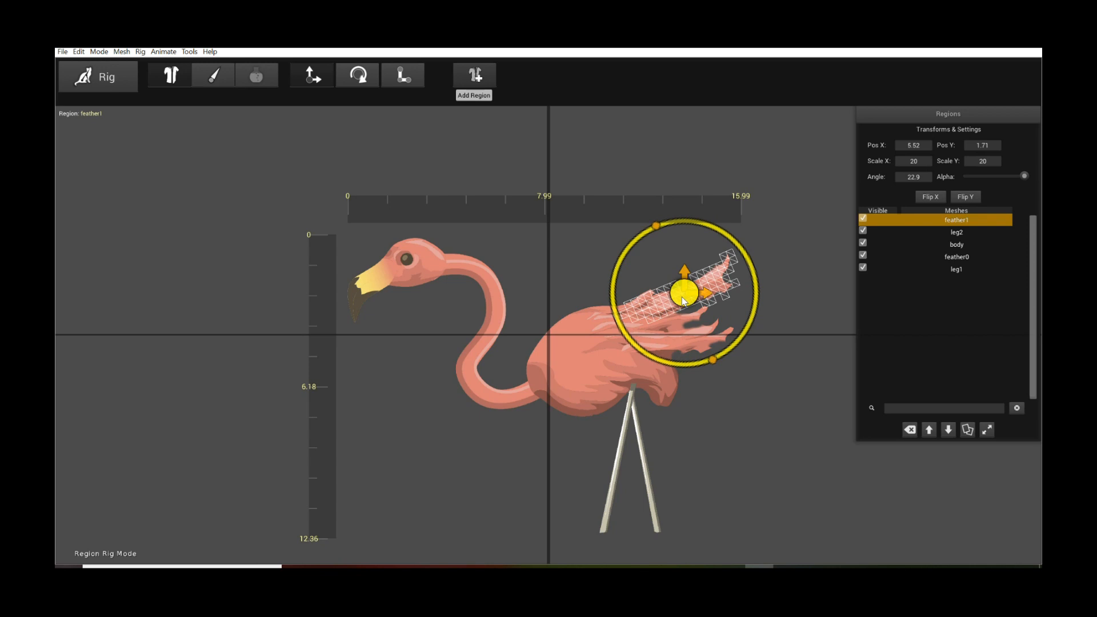
left_click(807, 288)
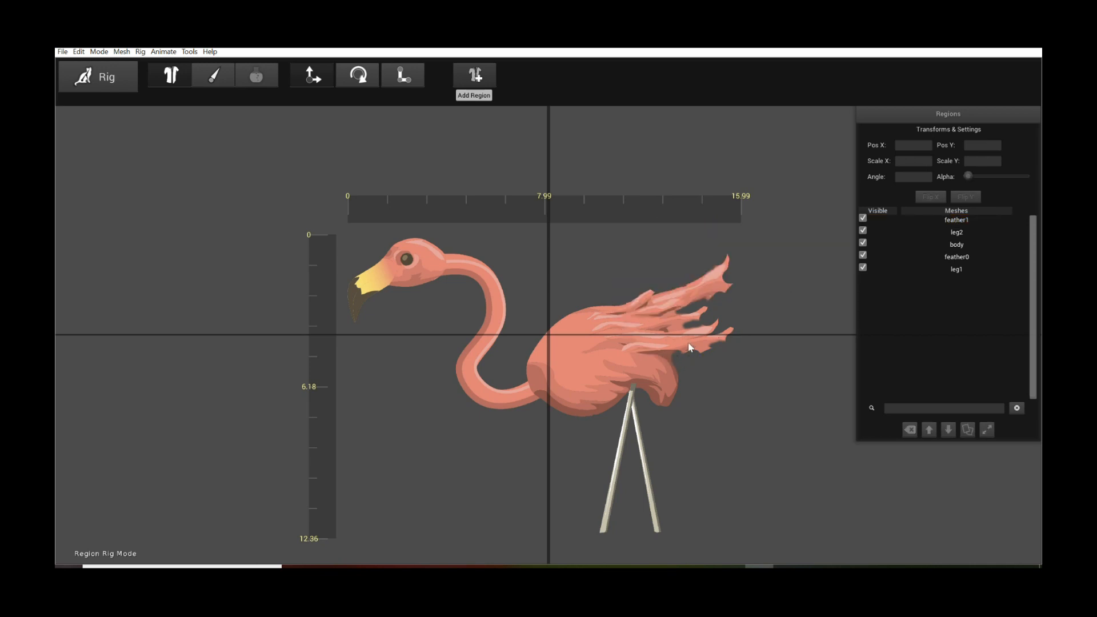
left_click(705, 294)
left_click_drag(689, 292, 670, 299)
left_click(757, 301)
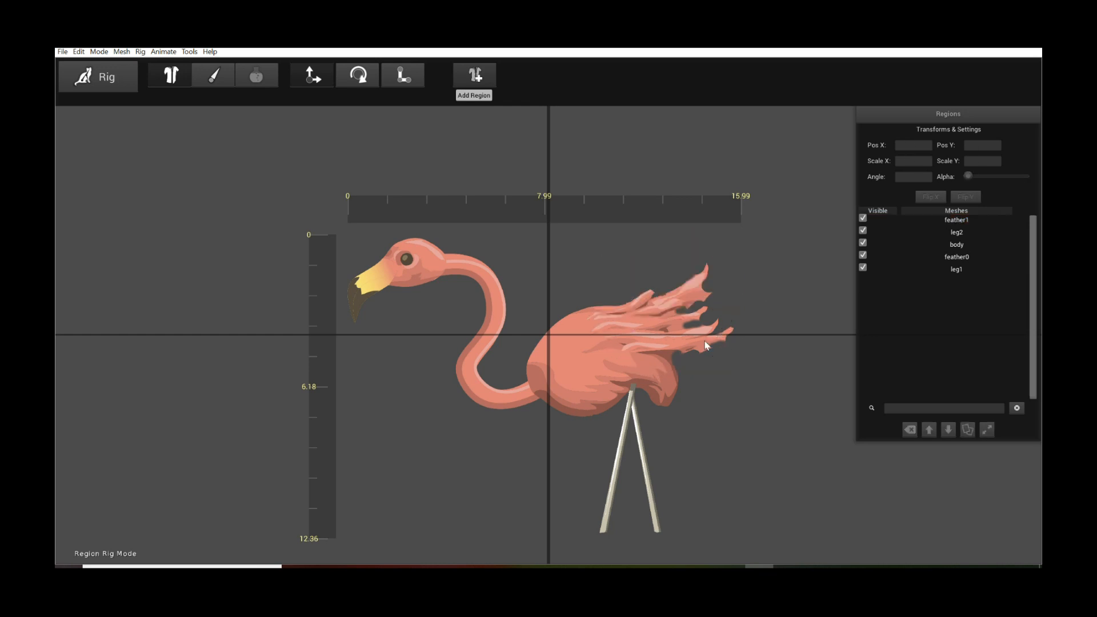
Step: Rotate feather0 to about -11.3 degrees and move it to about X 5.14, Y -0.612 at the lower tail
left_click(700, 344)
left_click_drag(750, 337, 754, 352)
left_click_drag(684, 350, 675, 352)
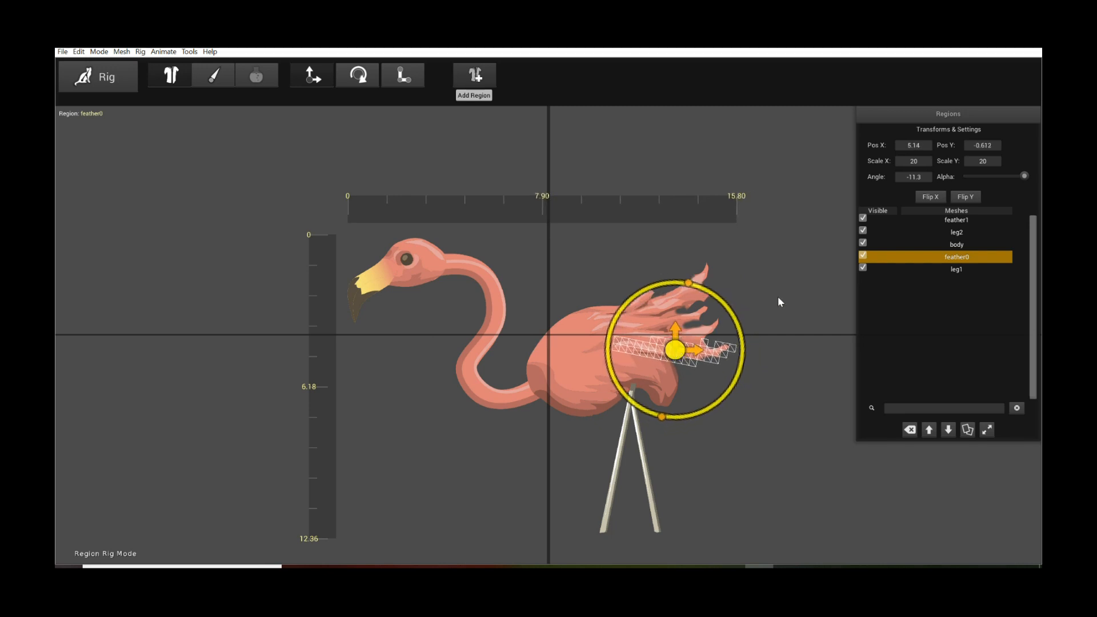
left_click(778, 298)
Step: Duplicate feather0, then rotate the original to about 7.16 degrees and move it to about X 5.22, Y 0.628, between the outer feathers
left_click(690, 349)
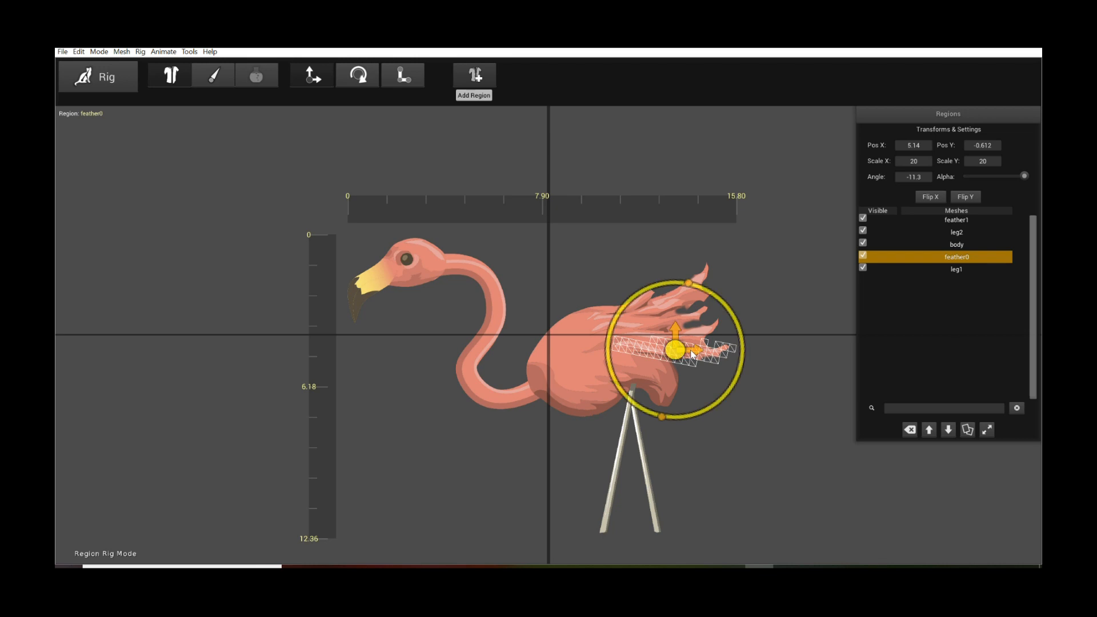
left_click(968, 430)
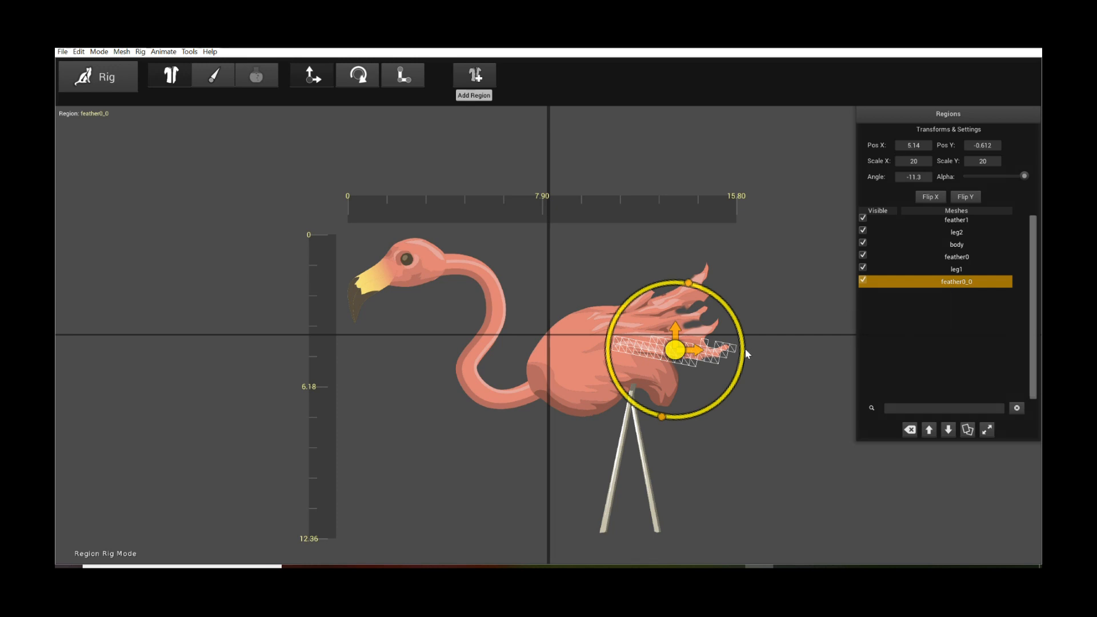
left_click(957, 258)
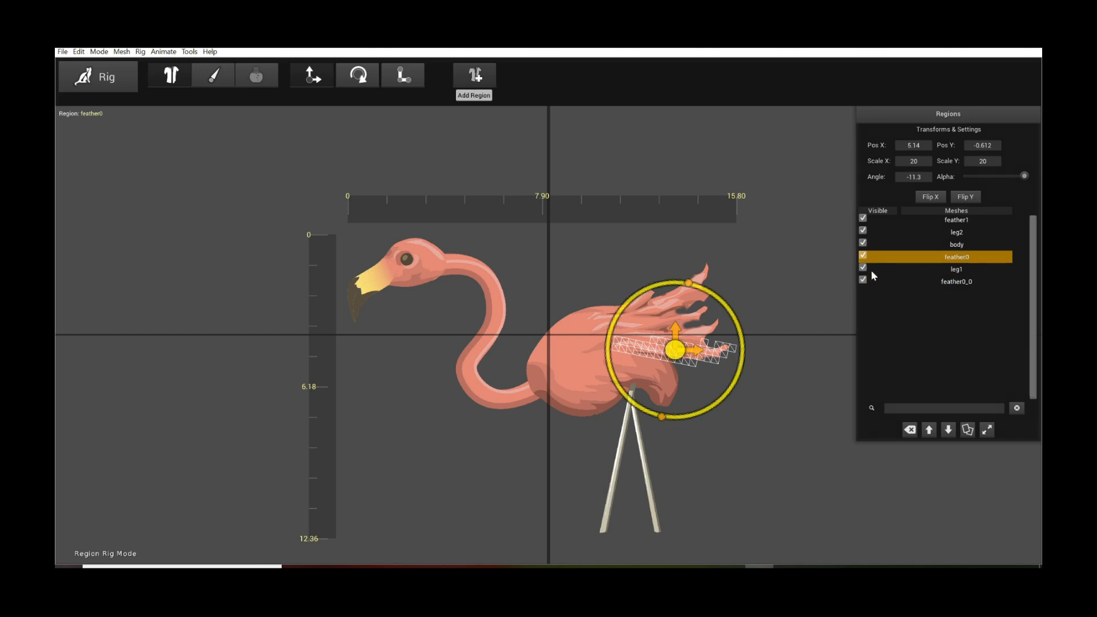
left_click_drag(740, 333, 728, 313)
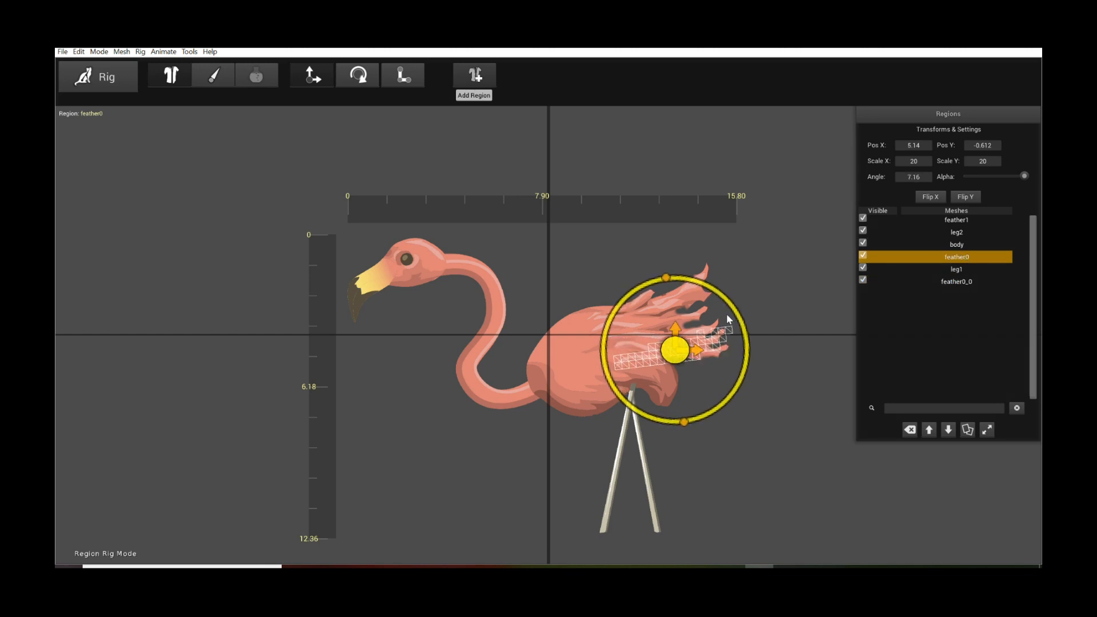
left_click_drag(673, 353, 670, 326)
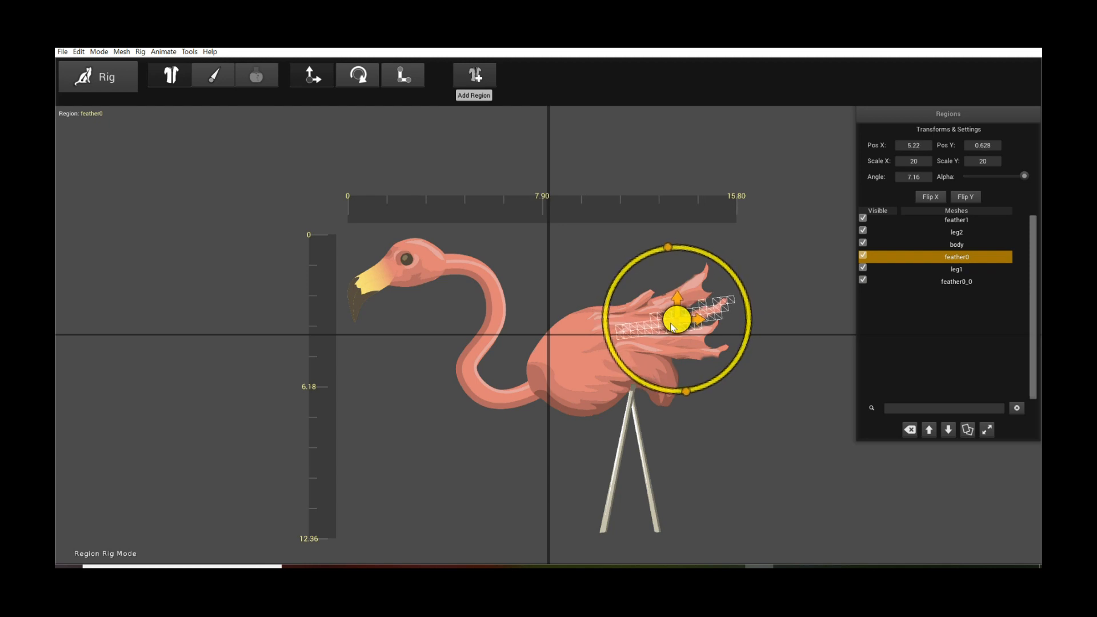
left_click(791, 308)
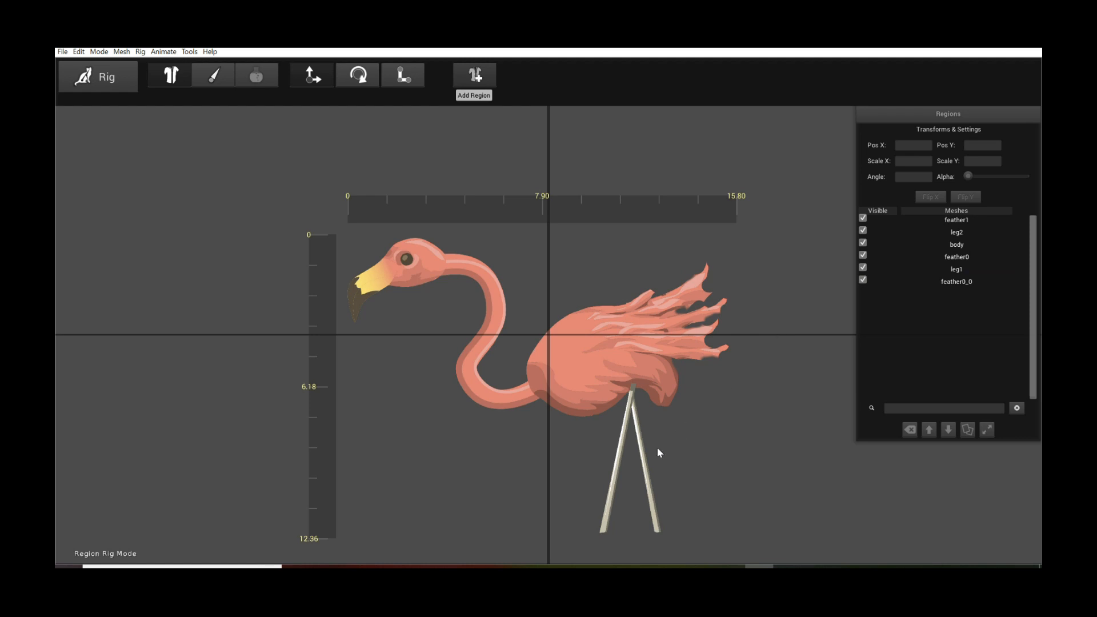
Step: Reorder the regions so leg2 sits at the top of the stack, above feather1
left_click(643, 463)
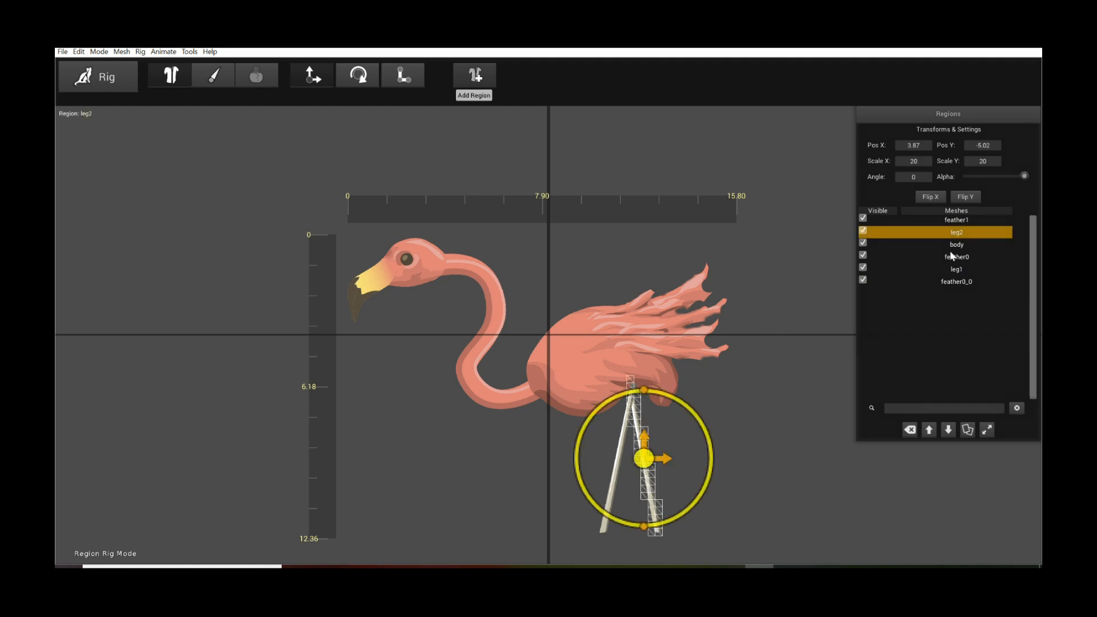
left_click_drag(959, 238, 977, 222)
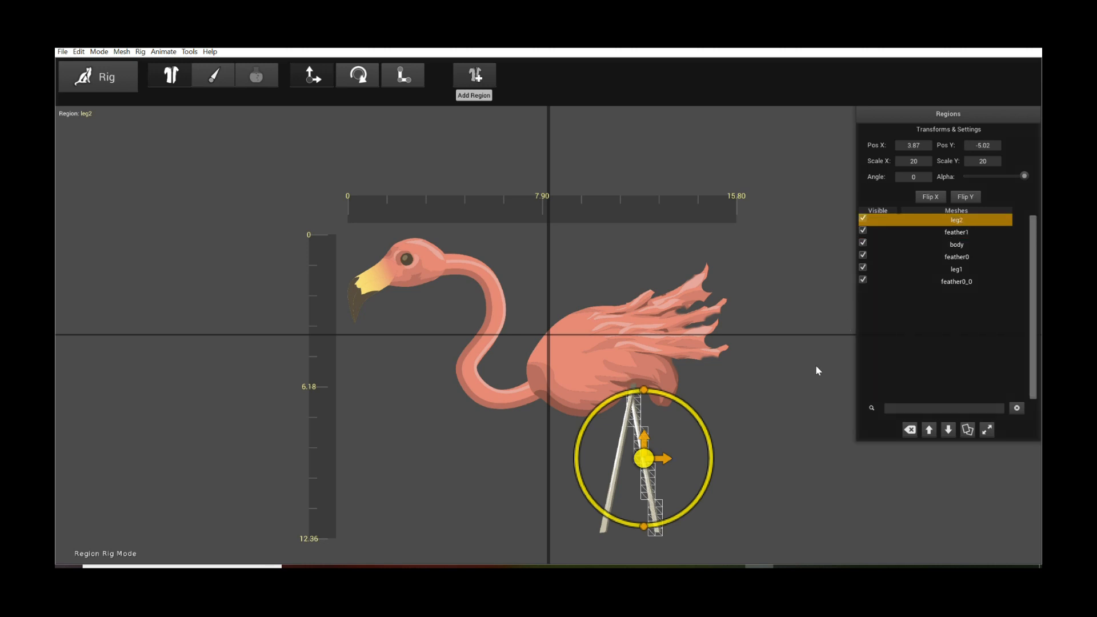
left_click(957, 269)
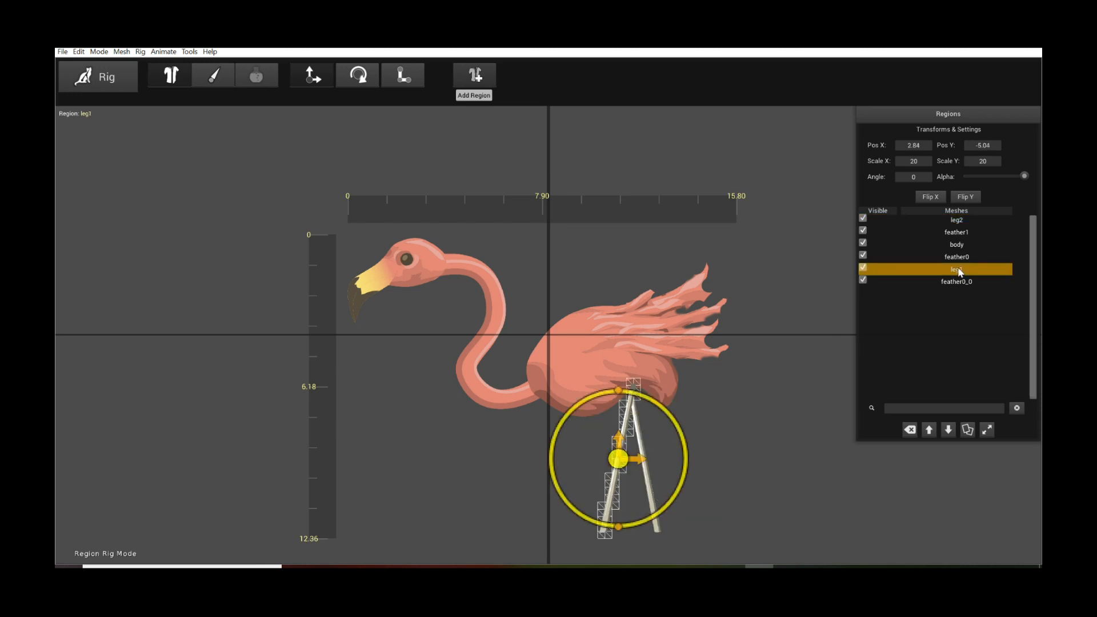
left_click(778, 424)
Step: Switch to bone rigging and draw a horizontal root bone beneath the flamingo's feet, from right to left
scroll(753, 418, "down", 4)
left_click_drag(764, 408, 726, 384)
scroll(726, 384, "up", 4)
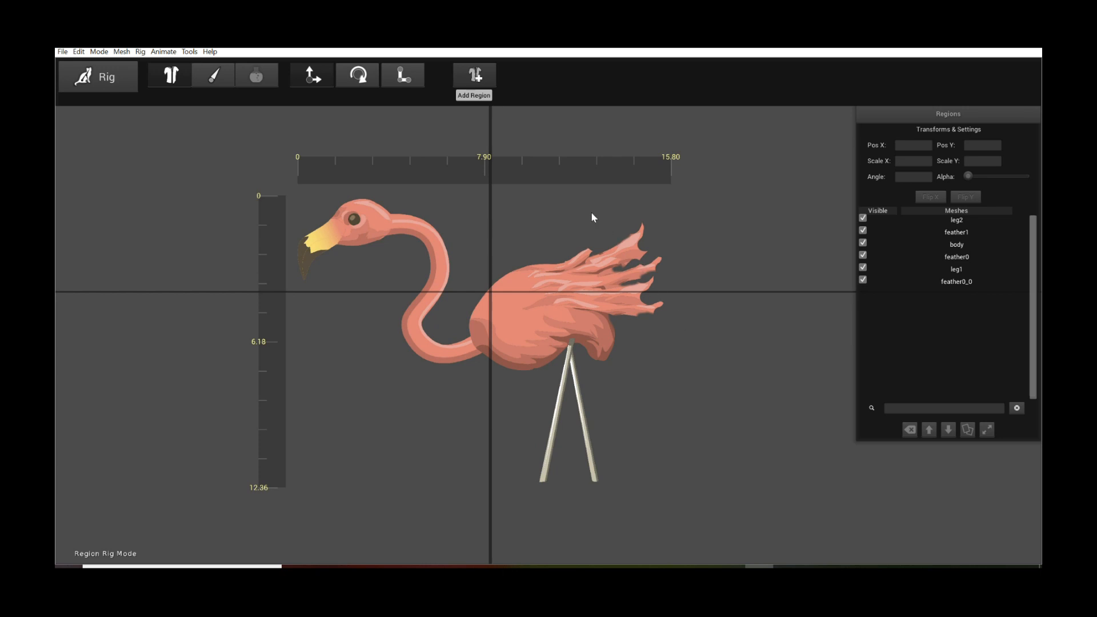
left_click(220, 84)
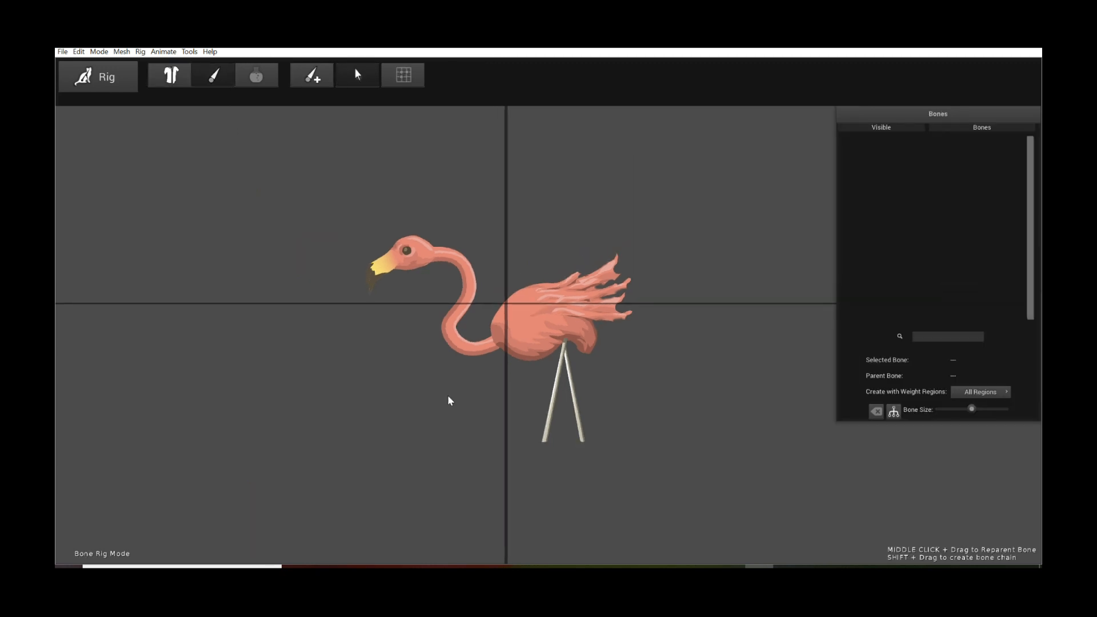
left_click_drag(448, 396, 460, 375)
key("alt")
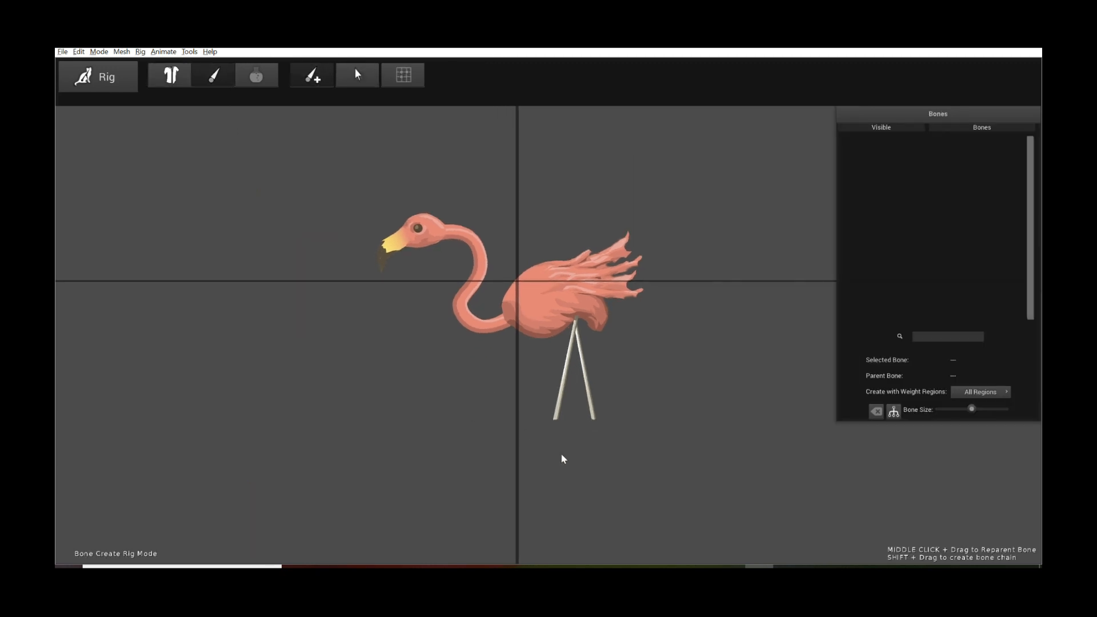
left_click_drag(616, 486, 509, 487)
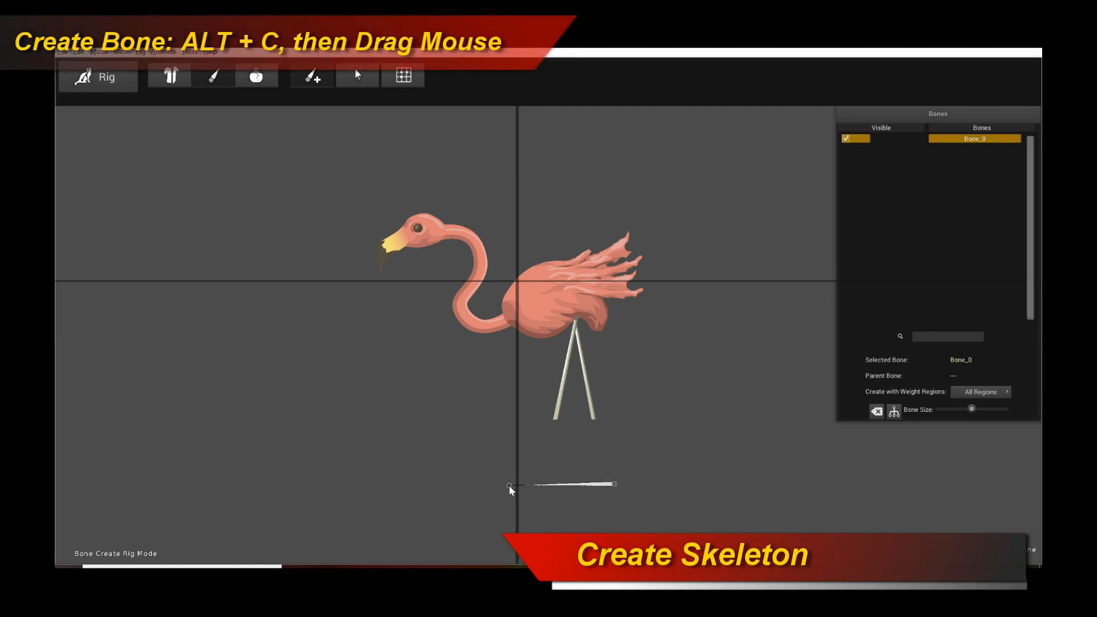
Step: Draw a six-bone chain from the middle of the body through the curved neck and head to the beak
scroll(646, 371, "up", 3)
scroll(607, 343, "up", 1)
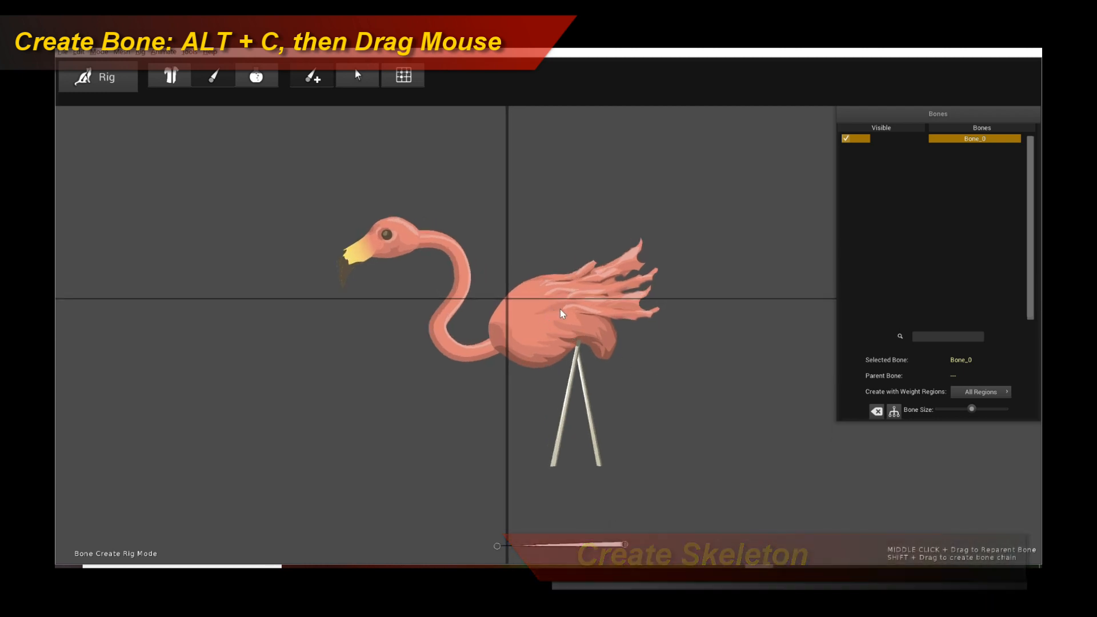
left_click_drag(560, 309, 504, 342)
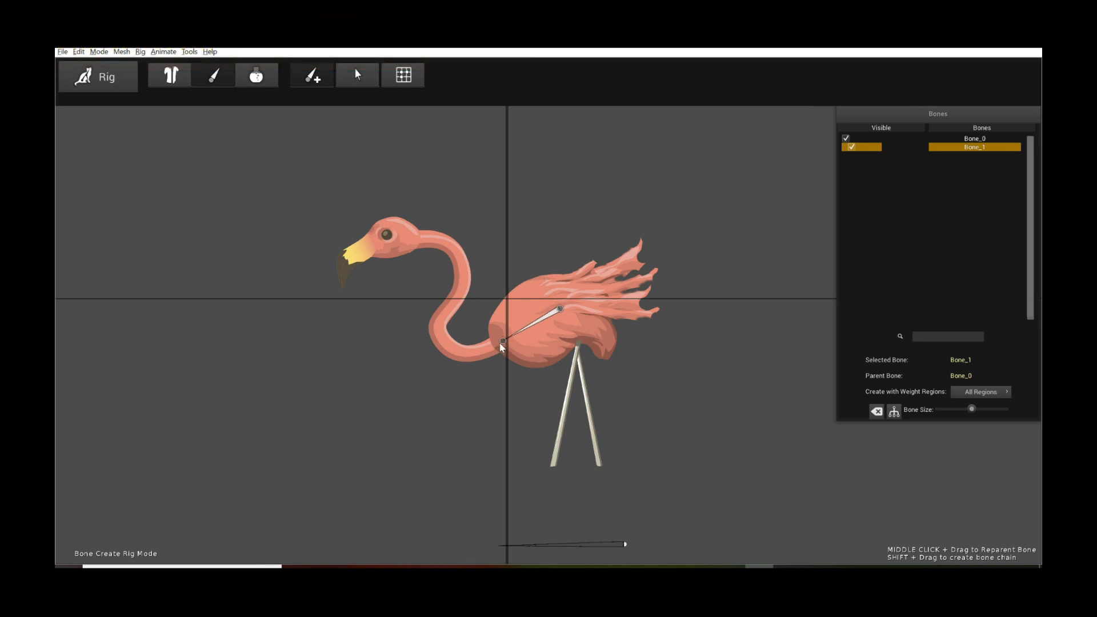
left_click_drag(501, 346, 467, 273)
left_click_drag(467, 273, 424, 238)
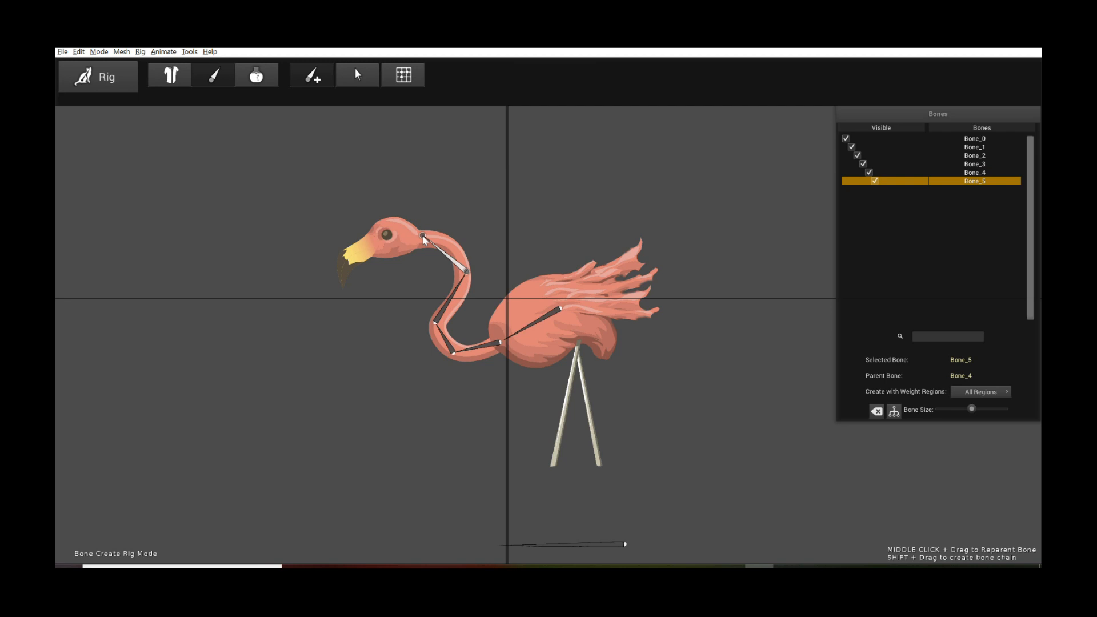
left_click_drag(424, 237, 423, 236)
left_click_drag(423, 236, 337, 267)
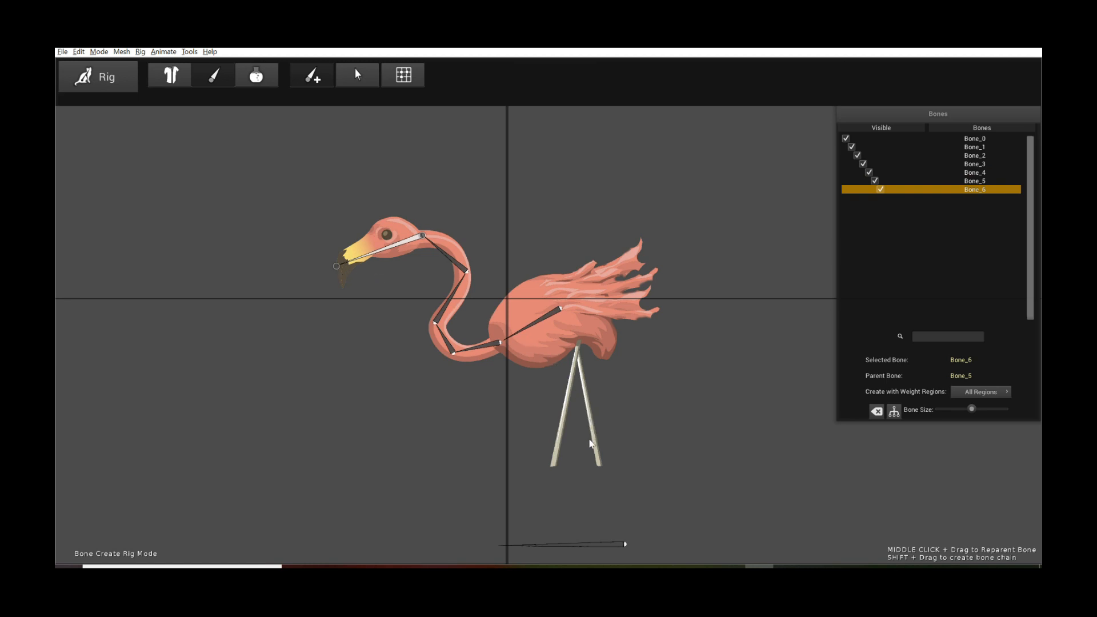
Step: Draw a three-bone chain parented to the root bone, from the rear of the body through the middle tail feathers
key("alt+s")
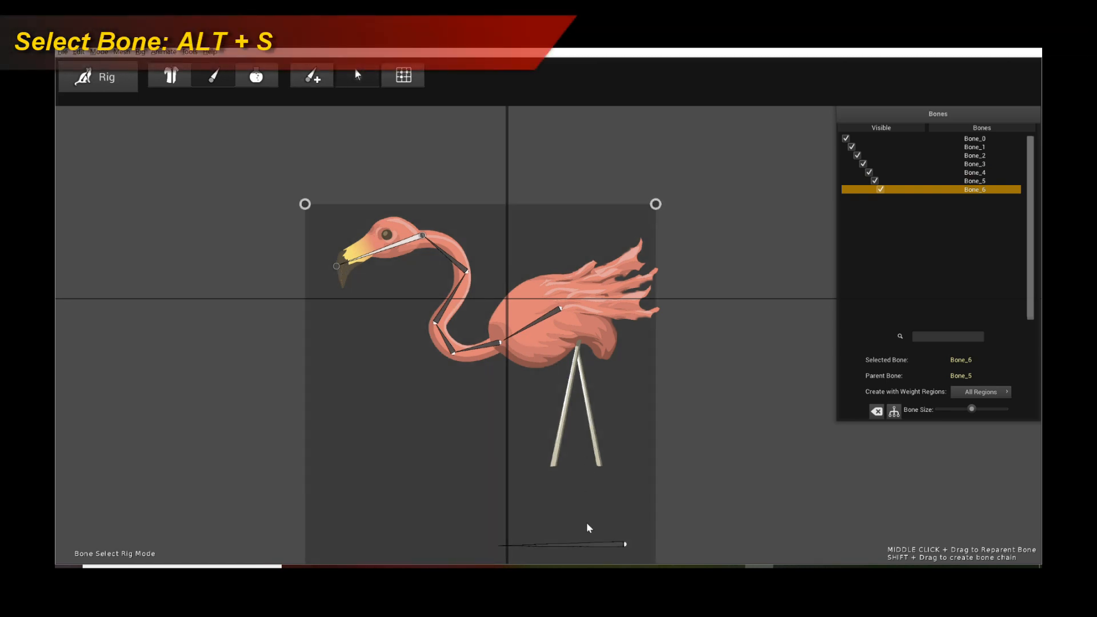
left_click(594, 543)
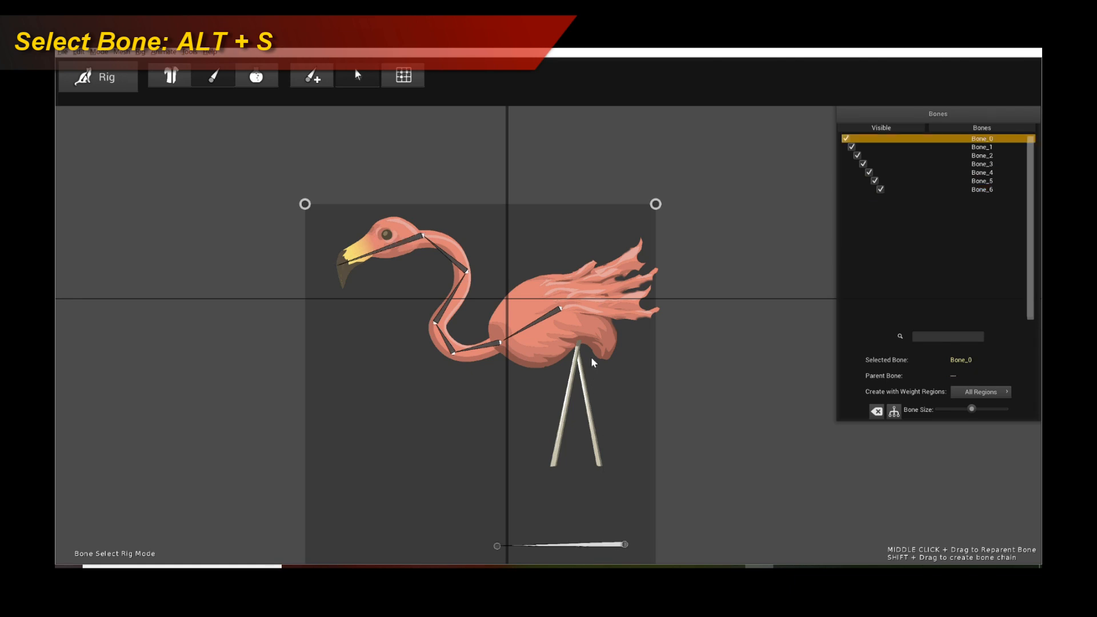
key("alt+c")
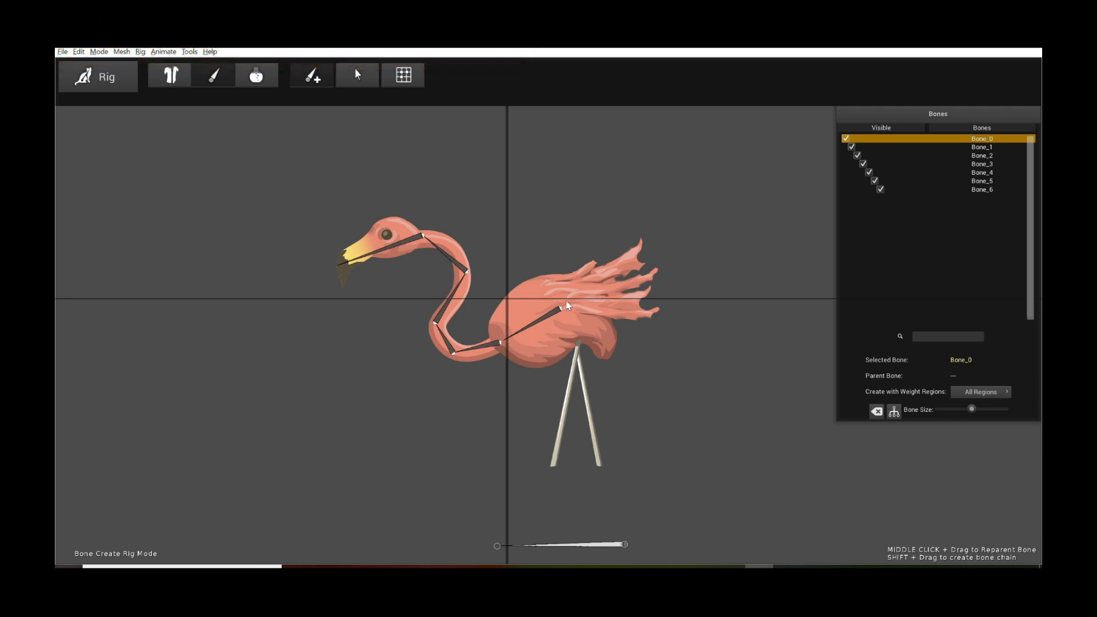
left_click_drag(565, 301, 653, 316)
left_click(619, 293)
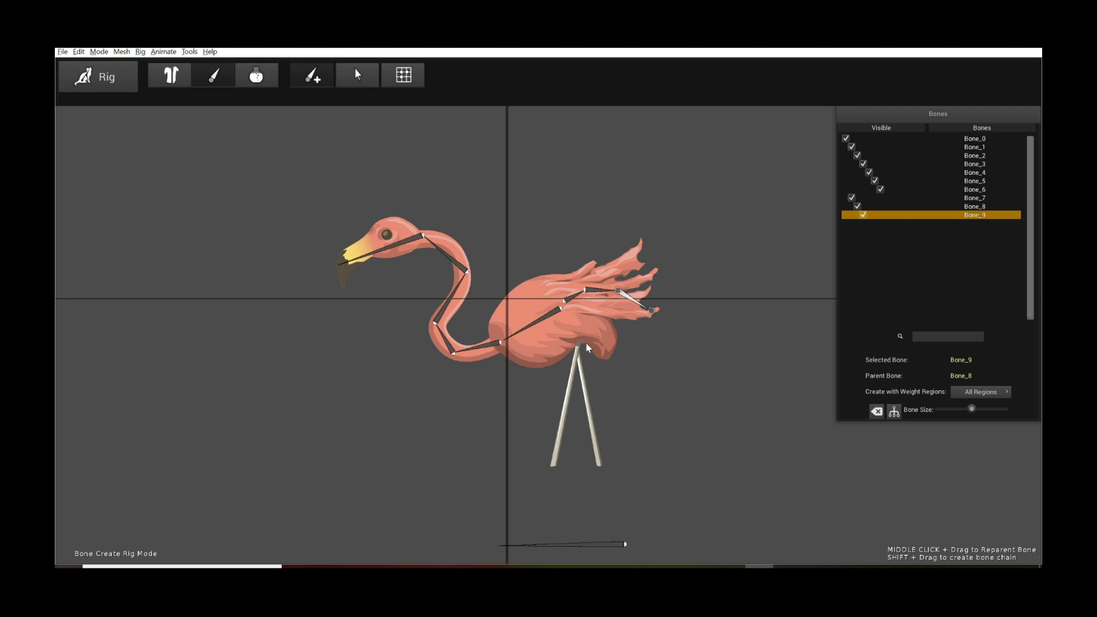
Step: Draw a two-bone chain parented to the root bone, running down through the flamingo's rump
key("s")
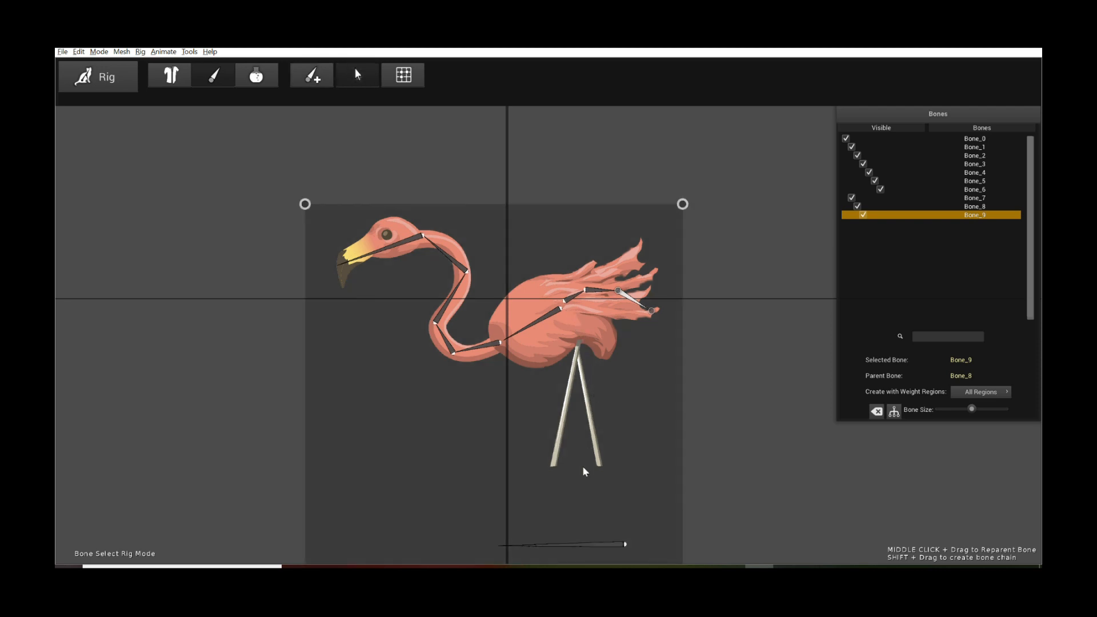
left_click(593, 546)
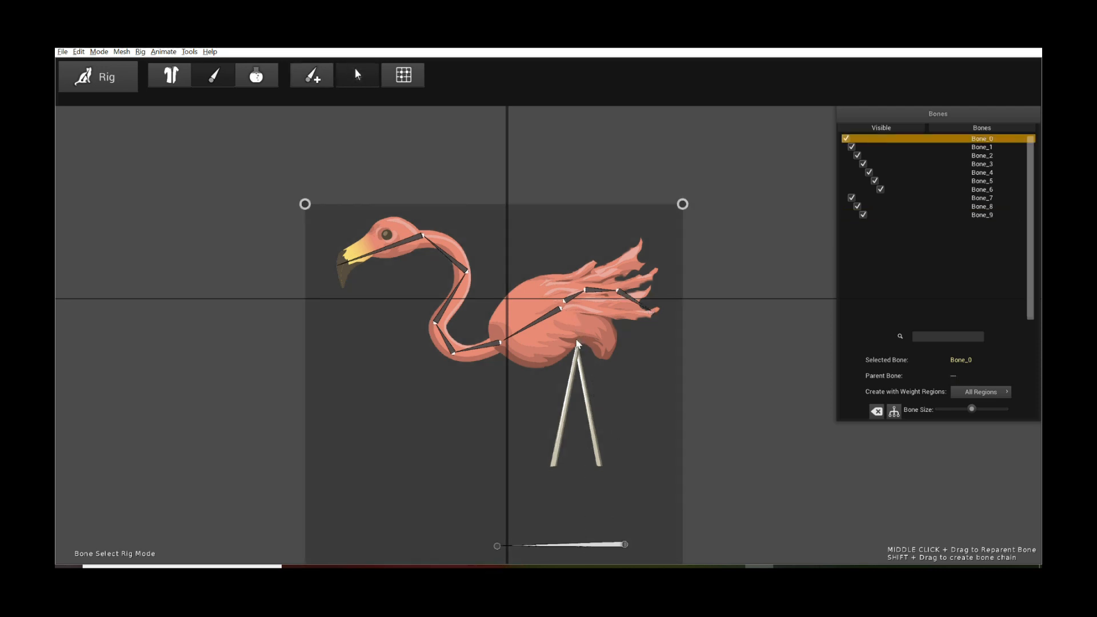
key("c")
left_click_drag(572, 308, 609, 357)
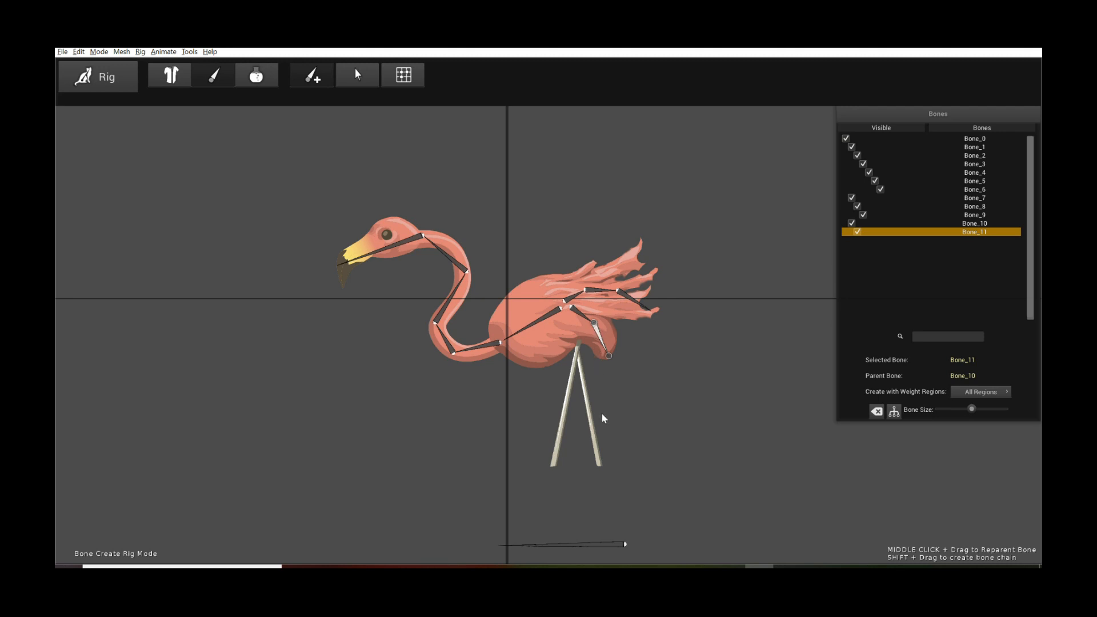
Step: Draw a three-bone chain along the upper tail feather, parented to the first bone of the middle tail chain
key("space")
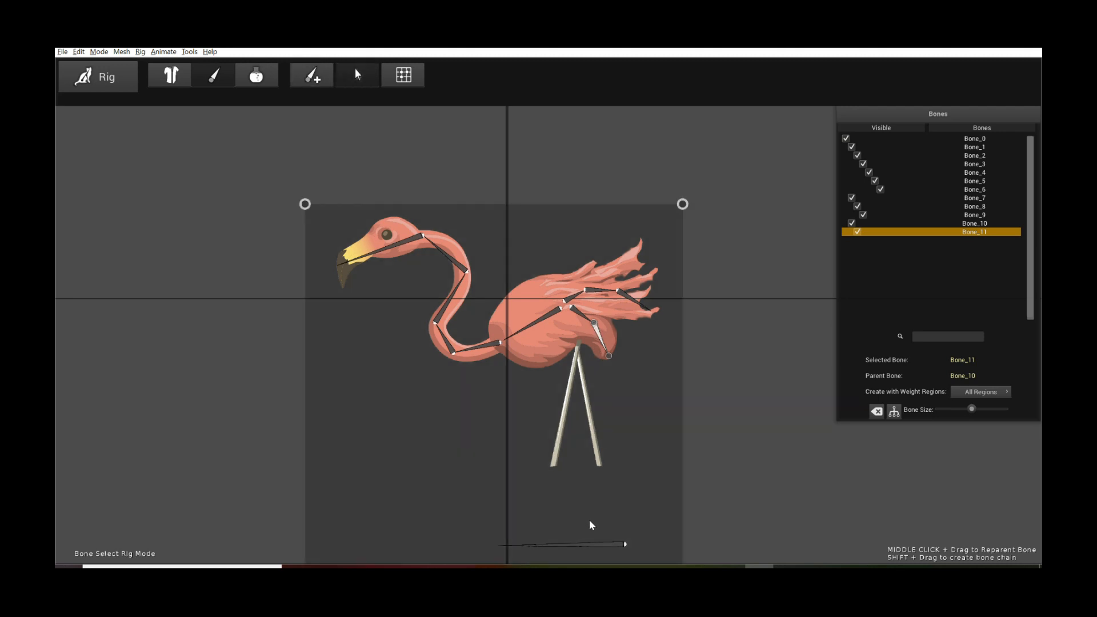
left_click(572, 303)
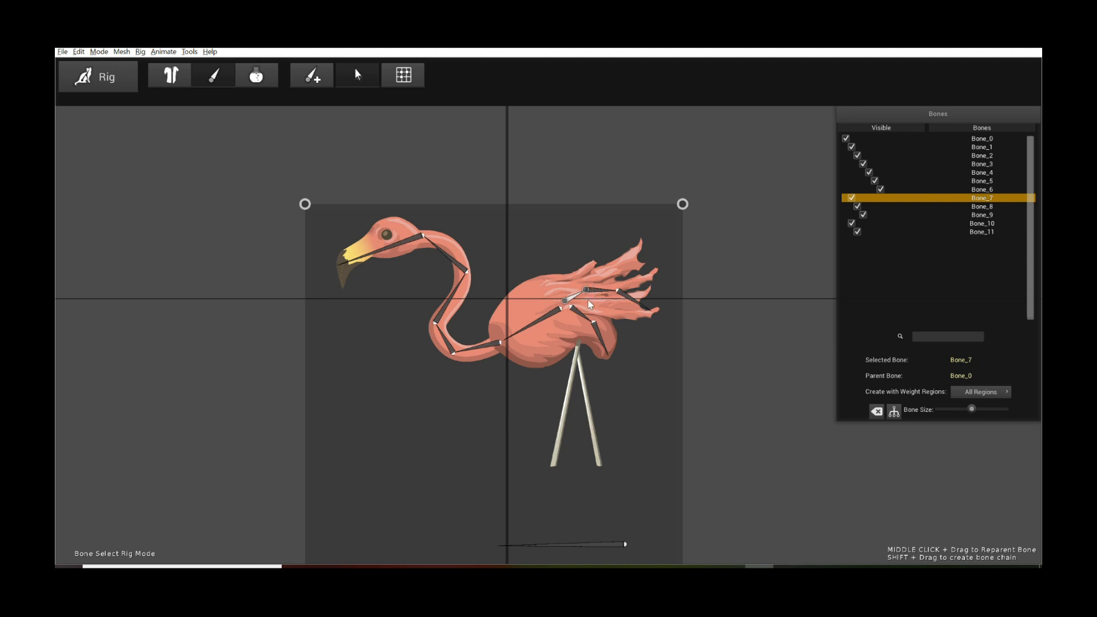
key("space")
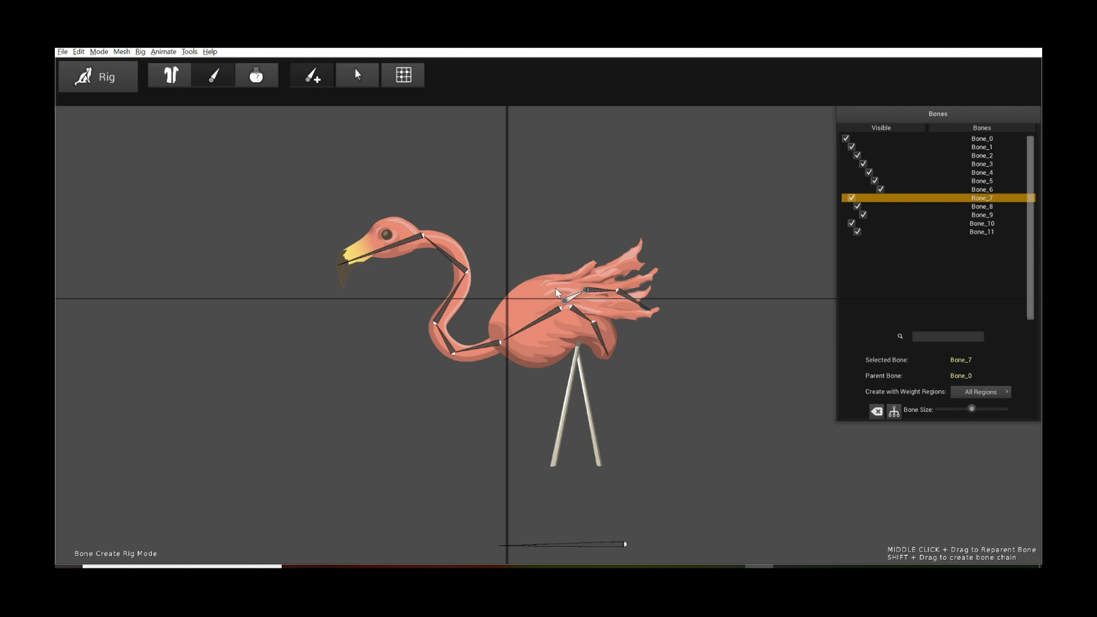
left_click_drag(555, 293, 641, 260)
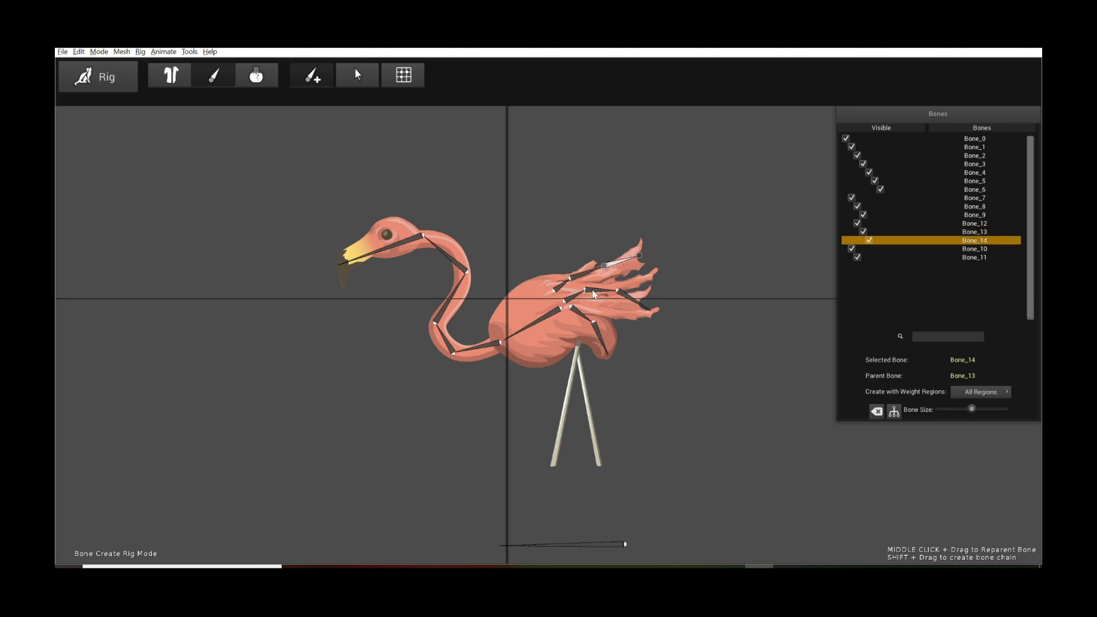
Step: Draw a three-bone chain along the lower tail feather, parented to the first bone of the middle tail chain
key("space")
left_click(577, 300)
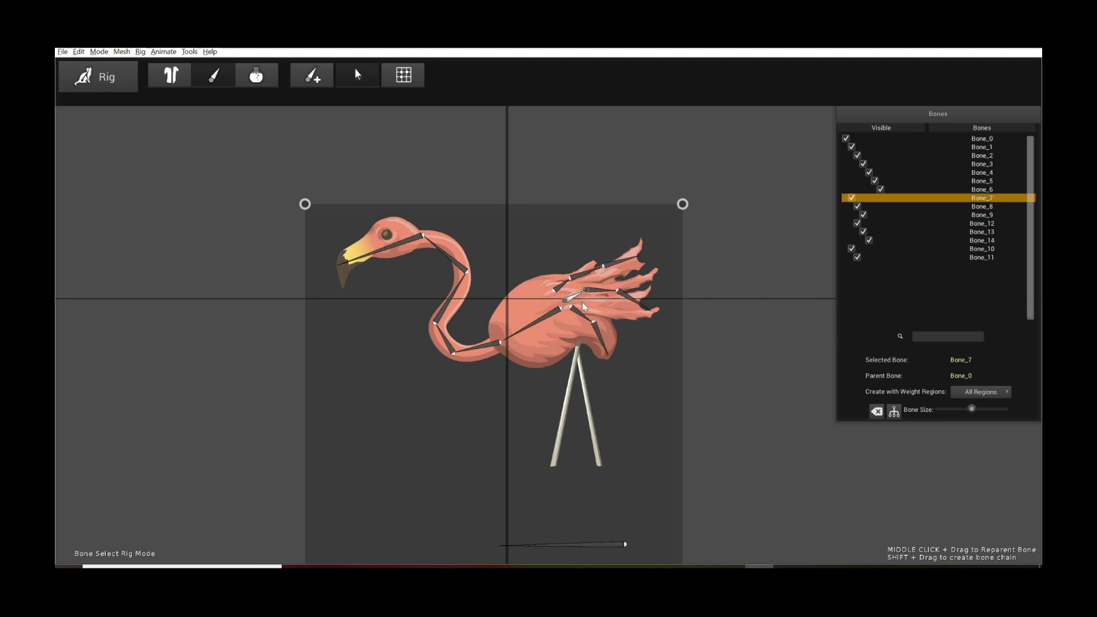
key("space")
left_click_drag(579, 303, 658, 323)
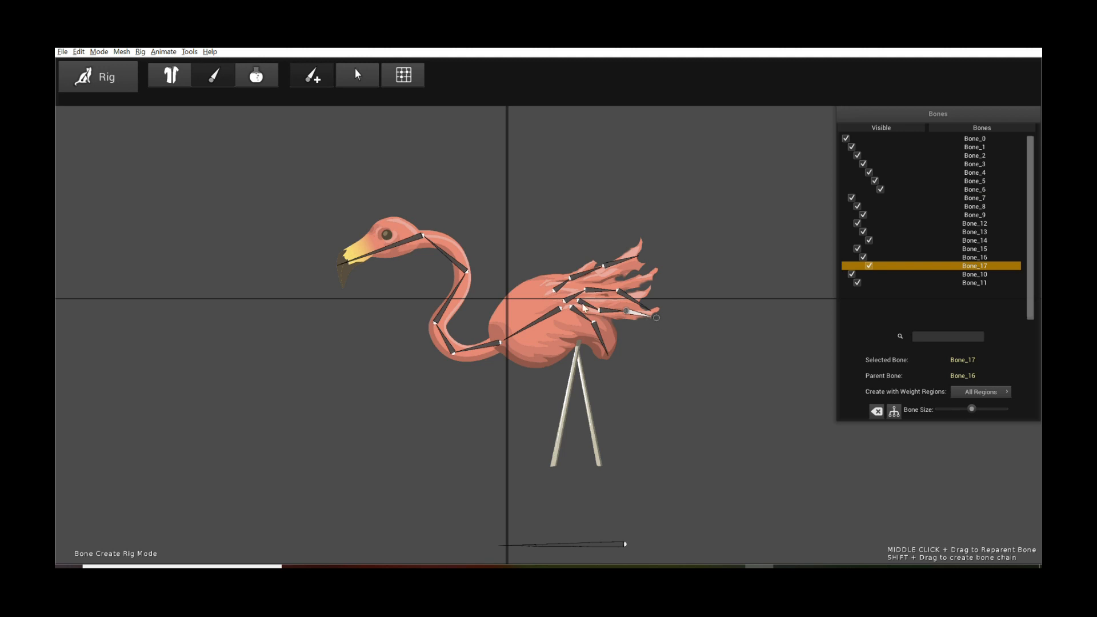
Step: Draw a three-bone chain along the tail feather between the upper and middle ones, parented to the first bone of the middle tail chain
key("space")
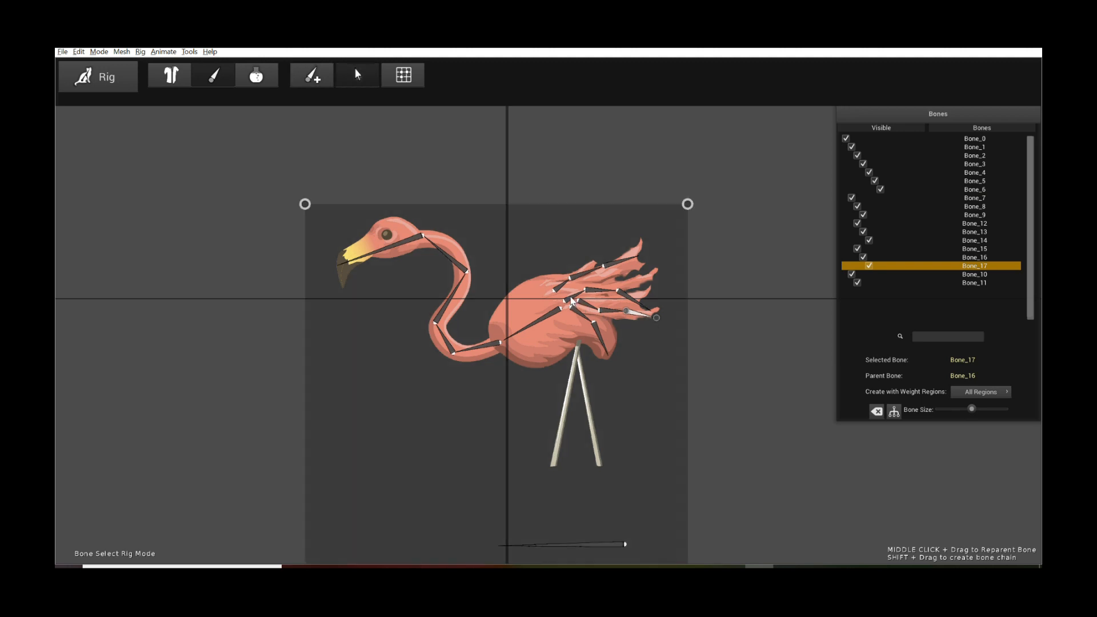
left_click(573, 300)
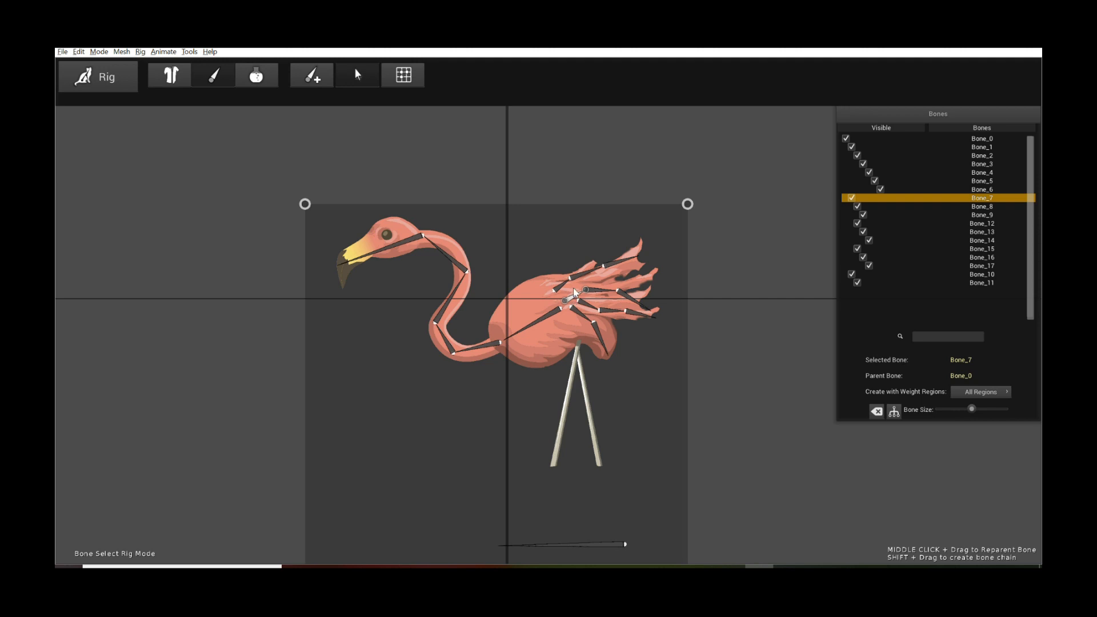
key("space")
left_click_drag(570, 293, 658, 283)
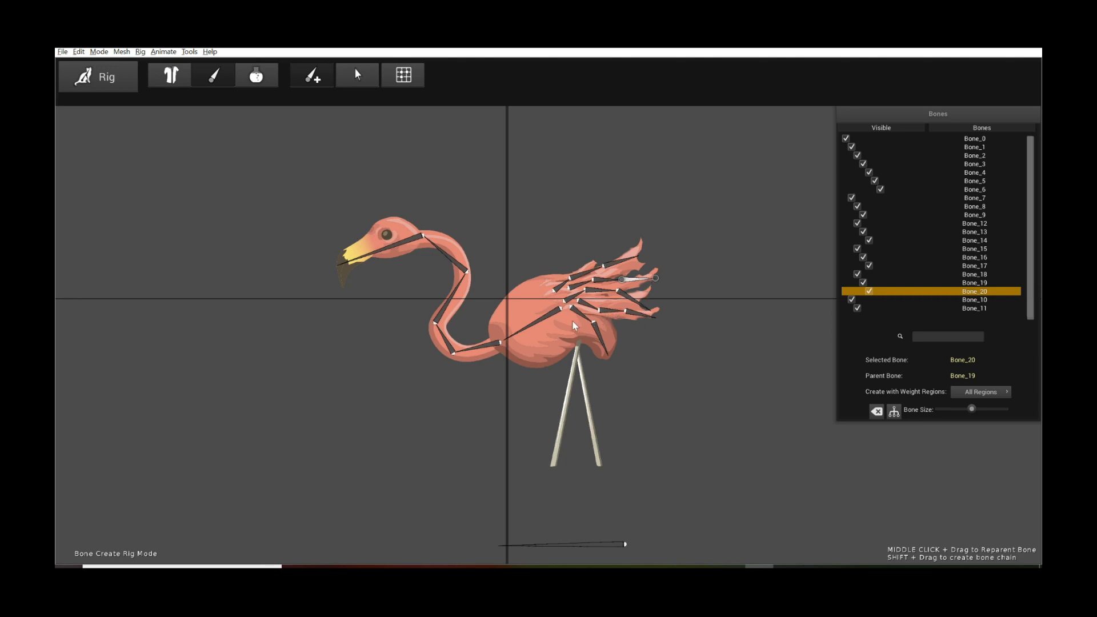
Step: Draw a two-bone chain from the hip to the foot of the front leg, parented to the main body bone
key("space")
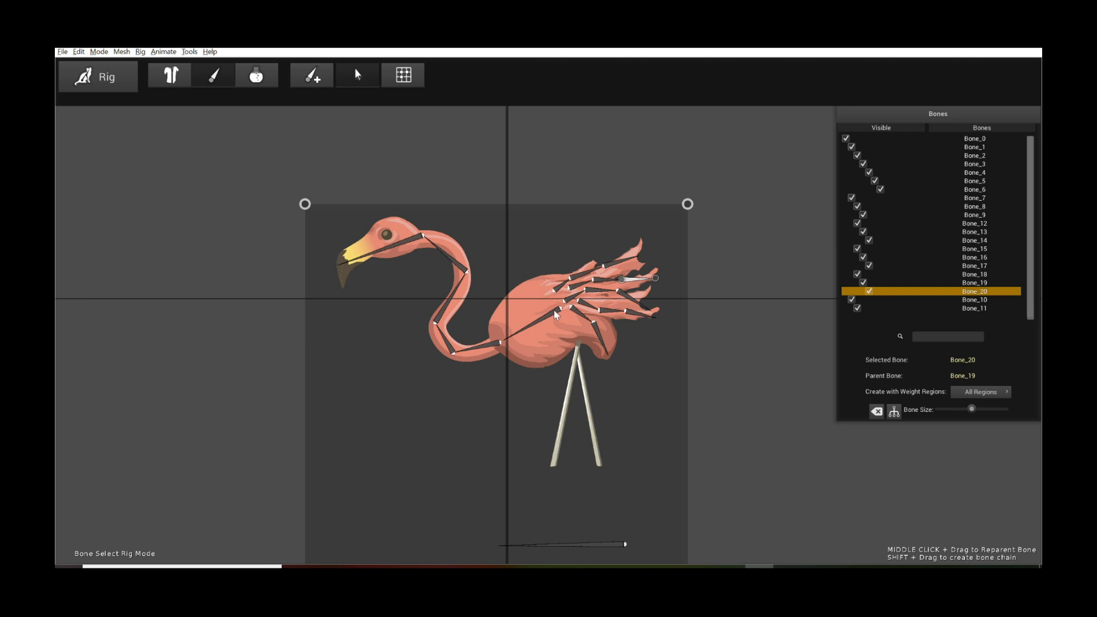
left_click(553, 313)
key("c")
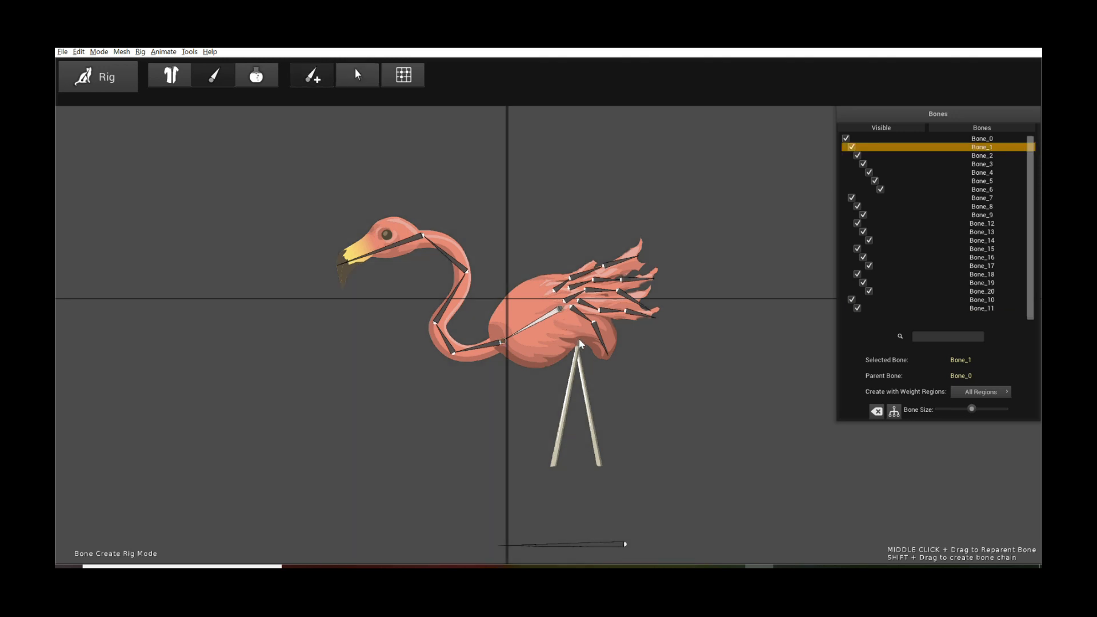
left_click_drag(578, 338, 572, 382)
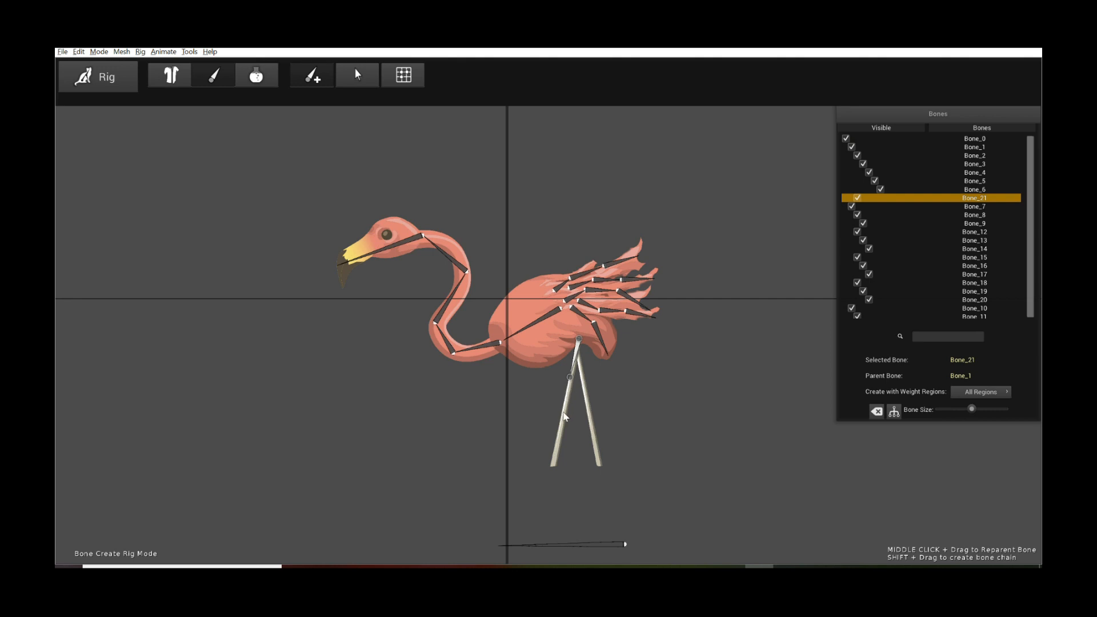
left_click_drag(568, 384, 553, 462)
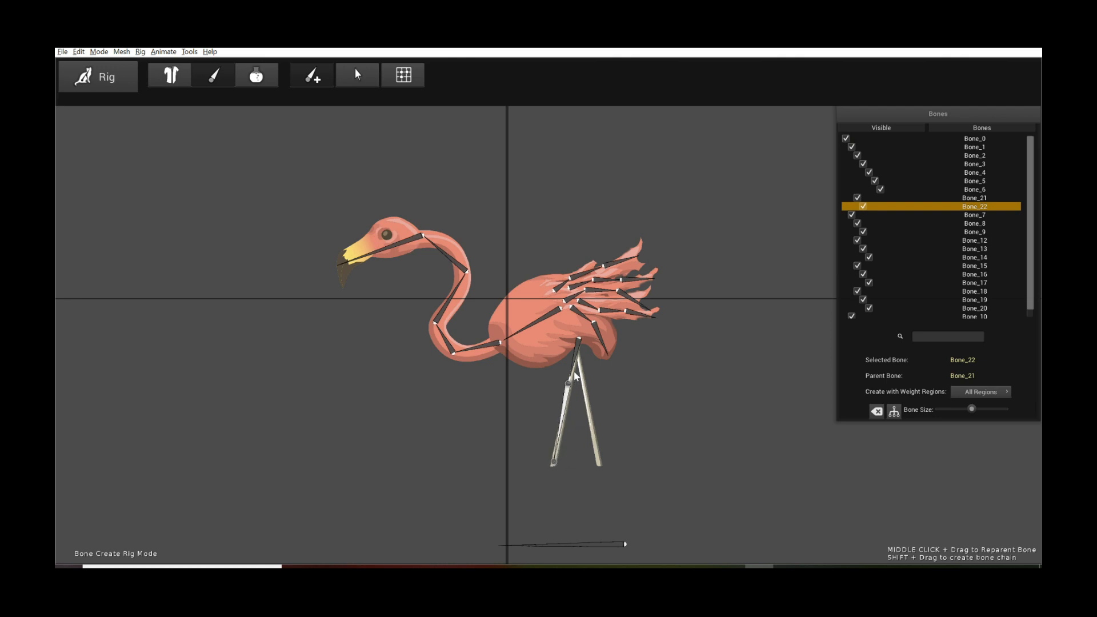
Step: Draw a two-bone chain from the hip to the foot of the rear leg, parented to the main body bone
key("space")
left_click(549, 314)
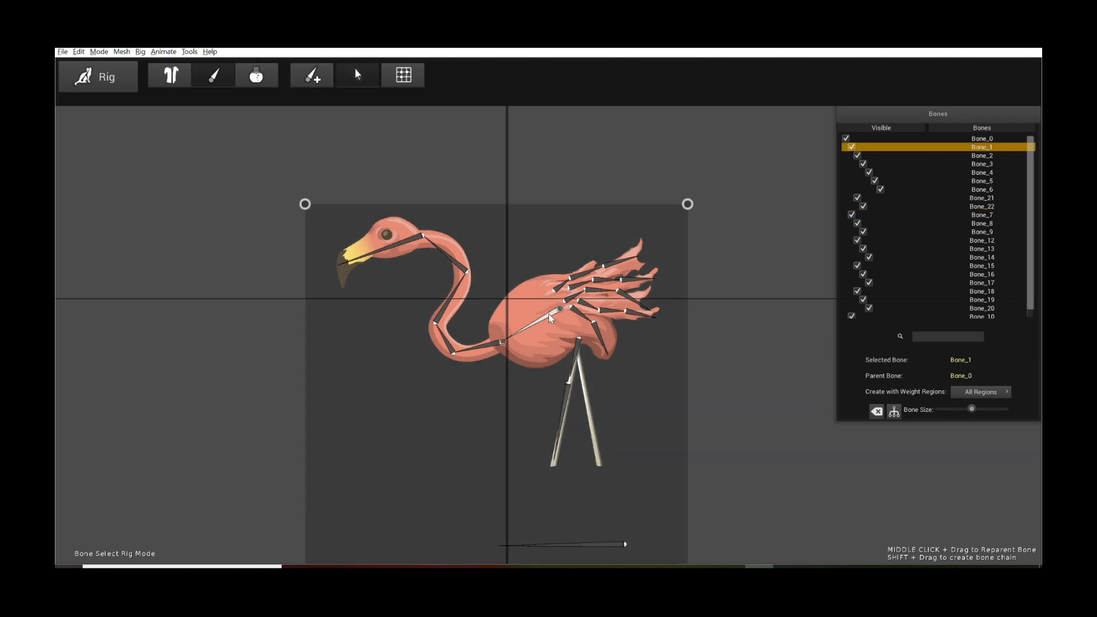
key("space")
left_click_drag(580, 344, 598, 465)
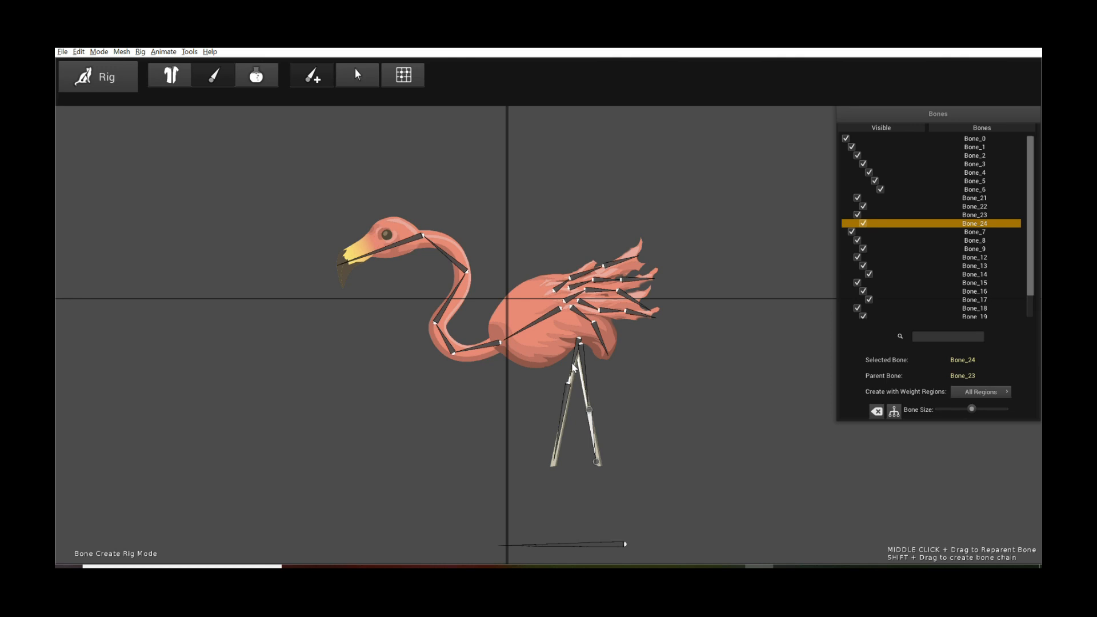
Step: Move the front leg's knee joint lower and pull the end of its lower bone back to the foot
key("space")
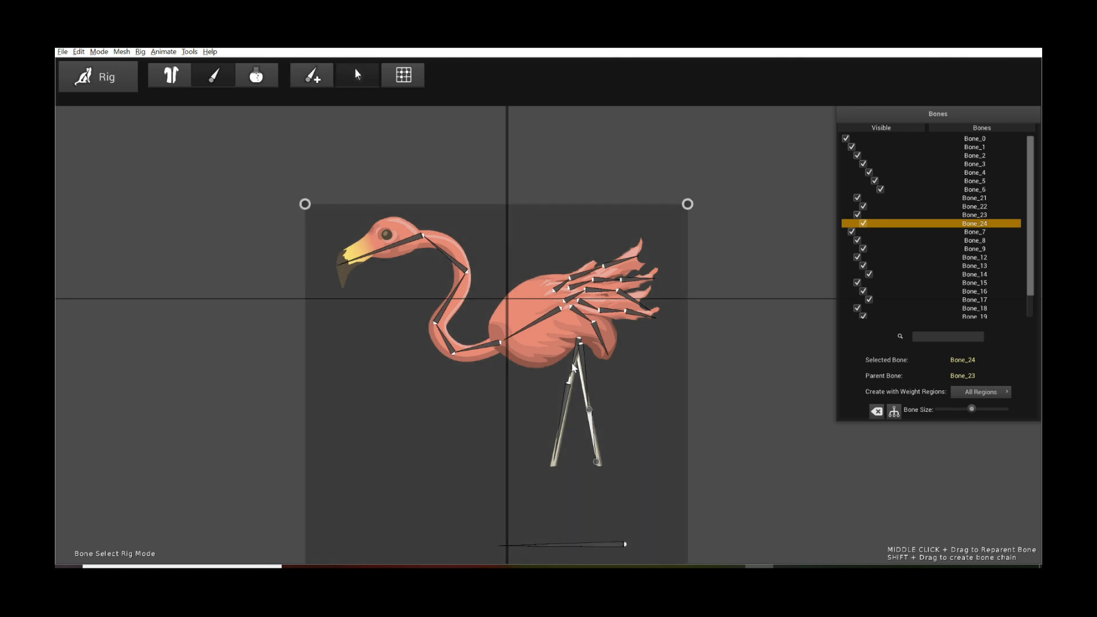
left_click(574, 368)
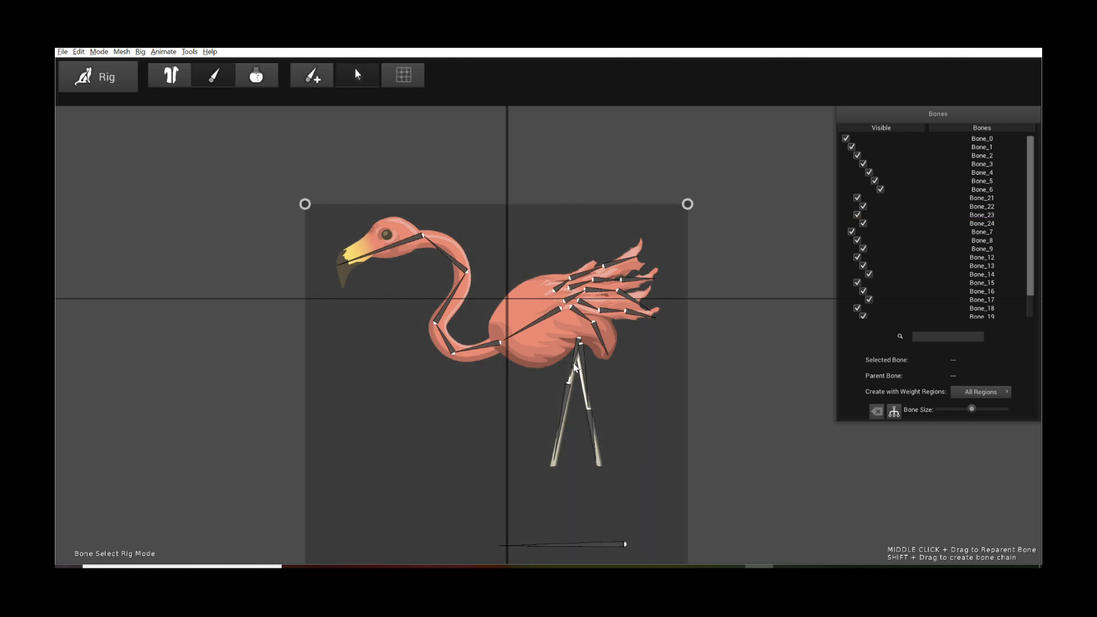
left_click(575, 368)
left_click_drag(573, 381, 568, 402)
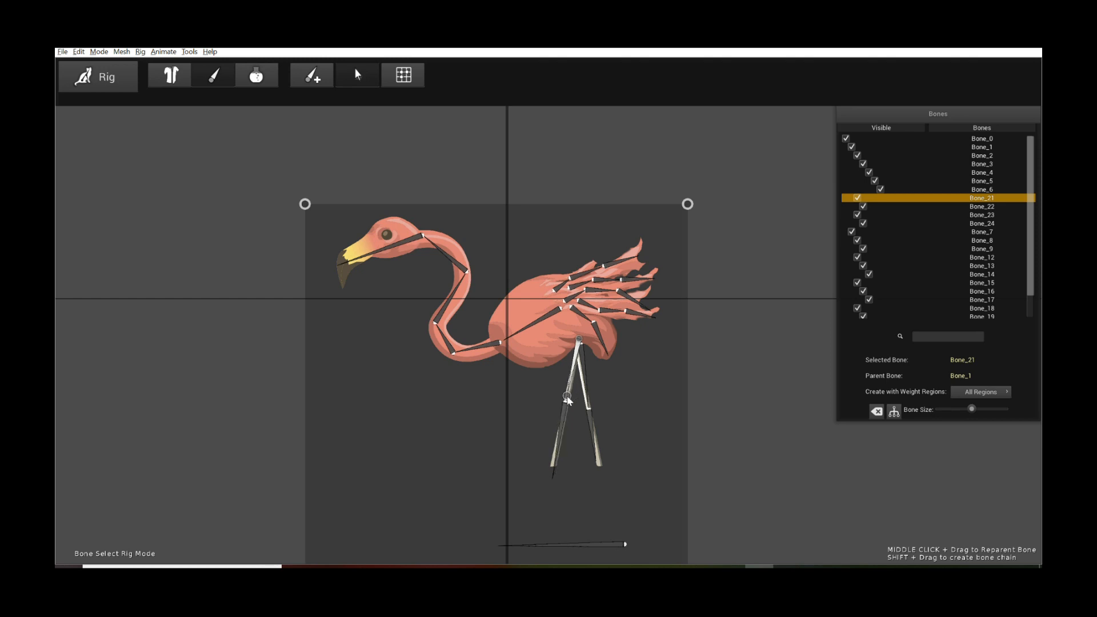
left_click(560, 454)
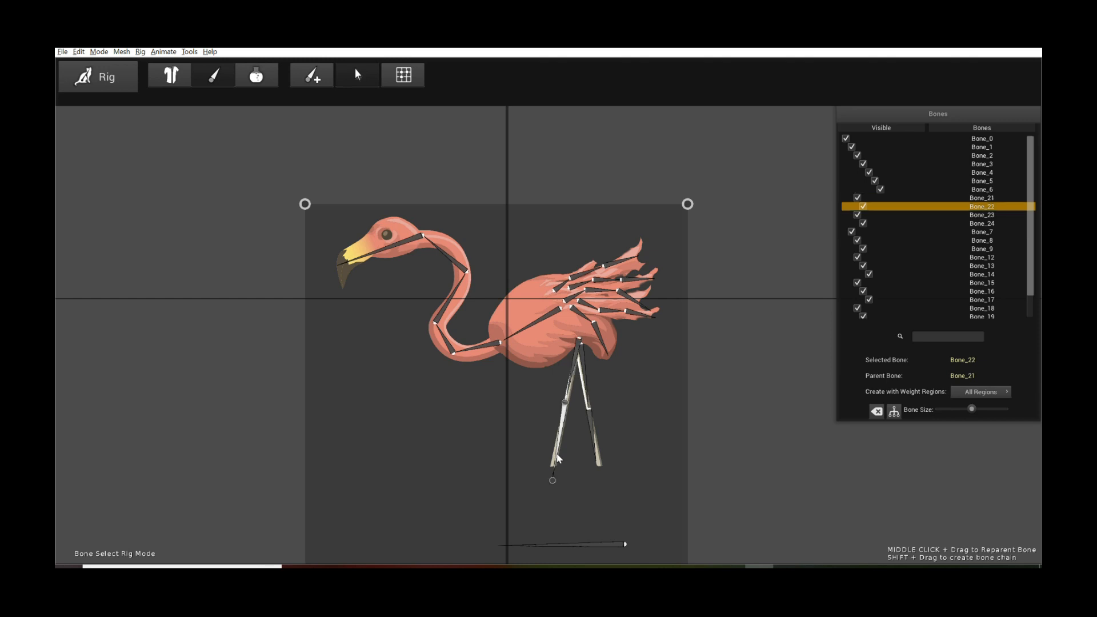
left_click_drag(554, 484, 553, 473)
Step: Slightly reduce the display size of the bones
scroll(553, 469, "up", 3)
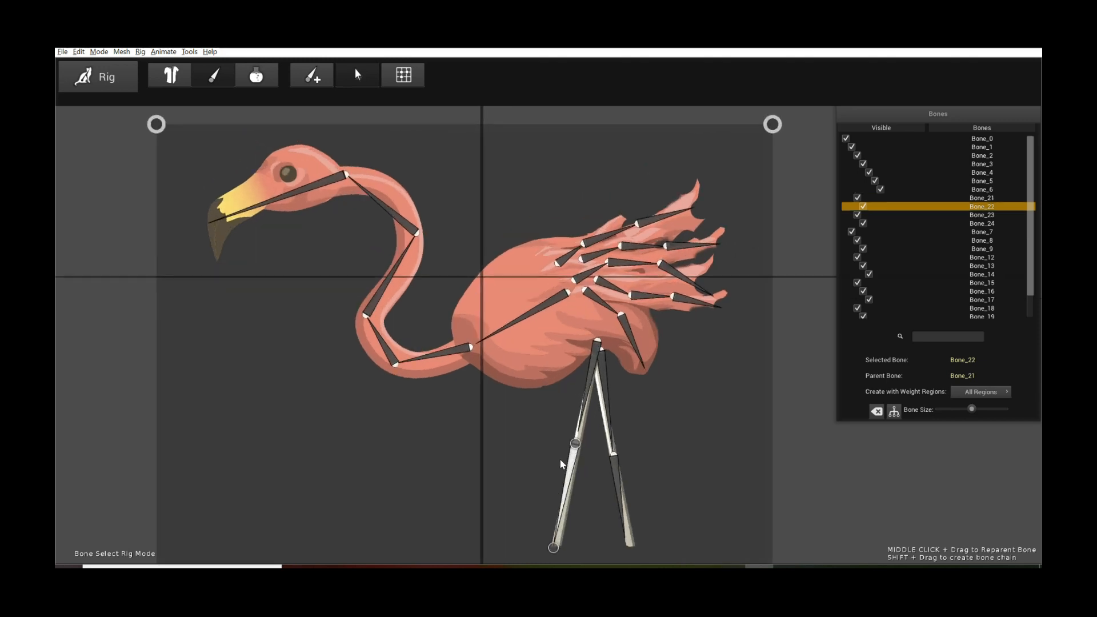
scroll(562, 463, "down", 1)
left_click_drag(656, 412, 625, 412)
scroll(625, 412, "up", 1)
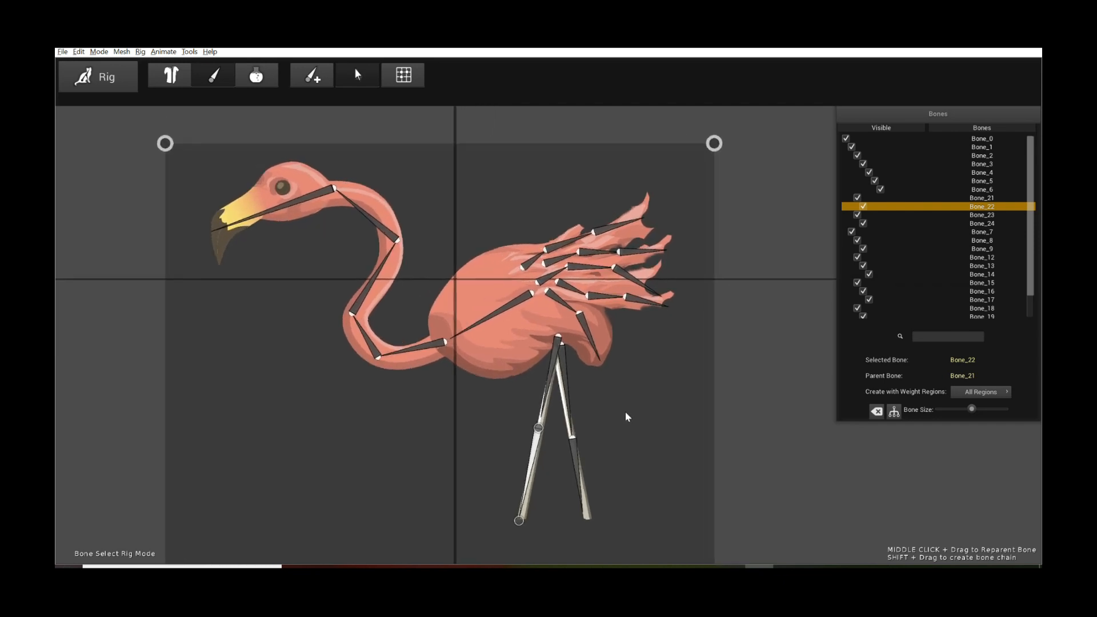
scroll(625, 411, "down", 2)
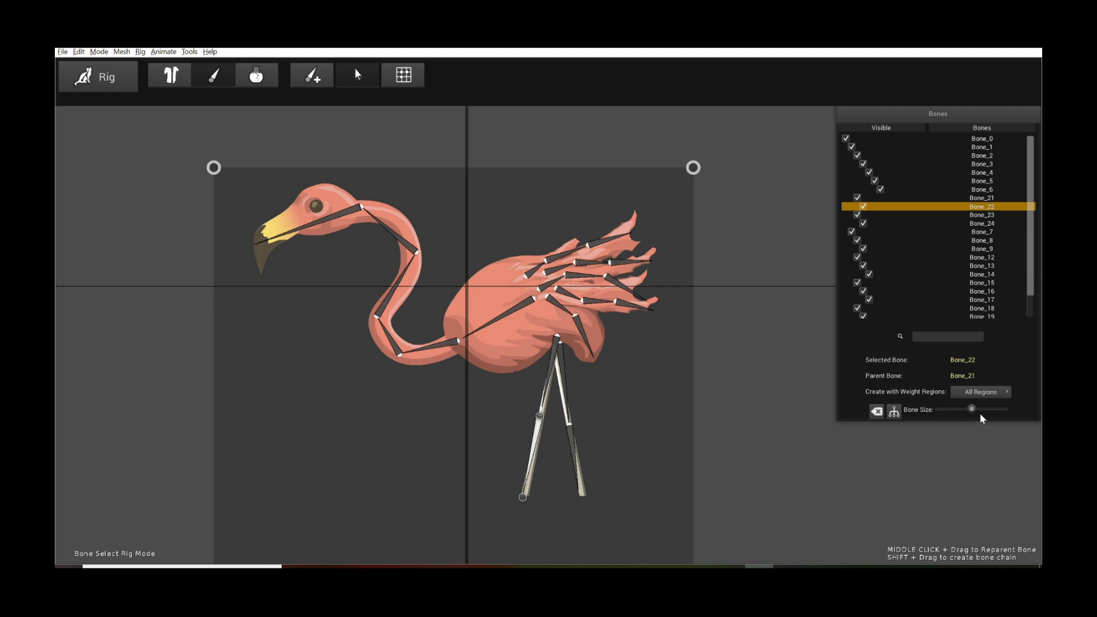
mouse_move(971, 409)
left_mouse_down()
mouse_move(947, 410)
mouse_move(976, 410)
mouse_move(965, 412)
left_mouse_up()
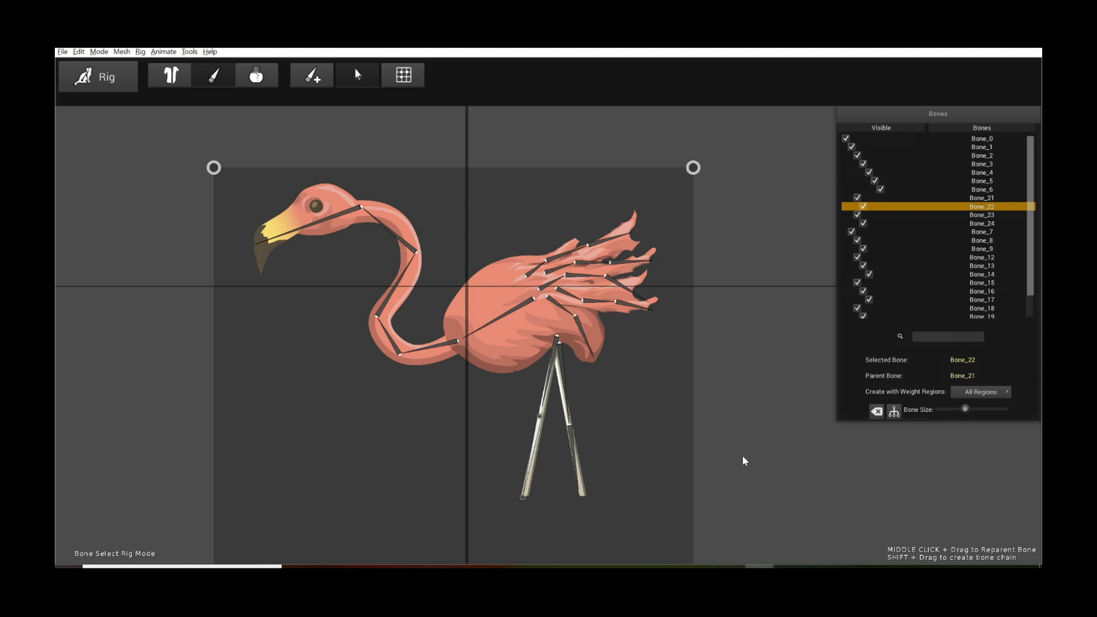
scroll(742, 456, "down", 2)
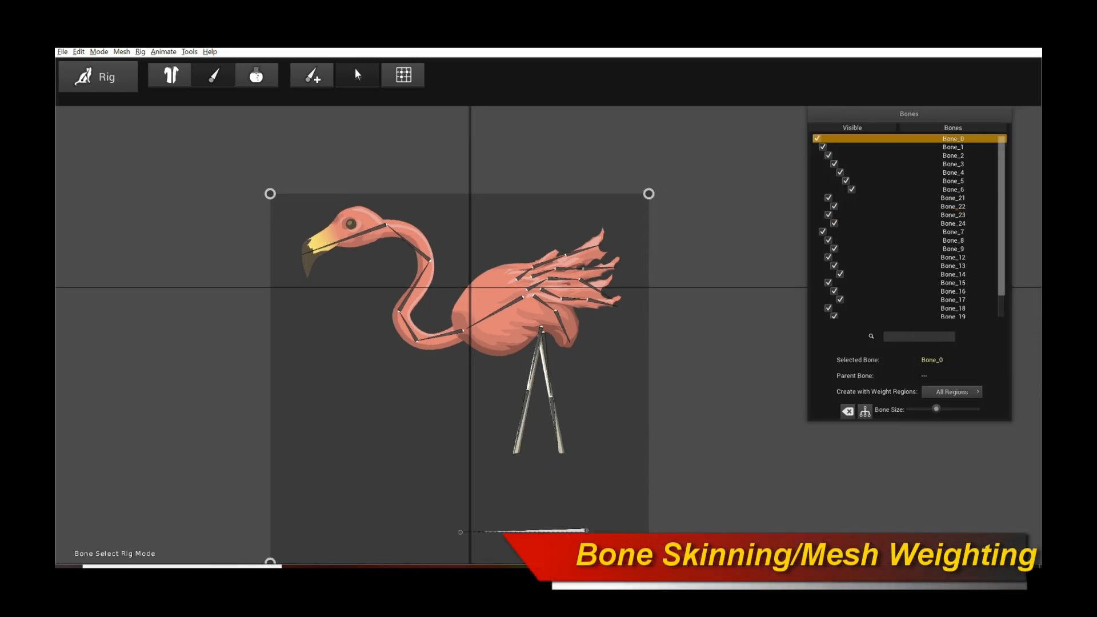
Step: Enter bone weighting mode and restrict the root bone Bone_0's affected regions to body only
left_click(403, 82)
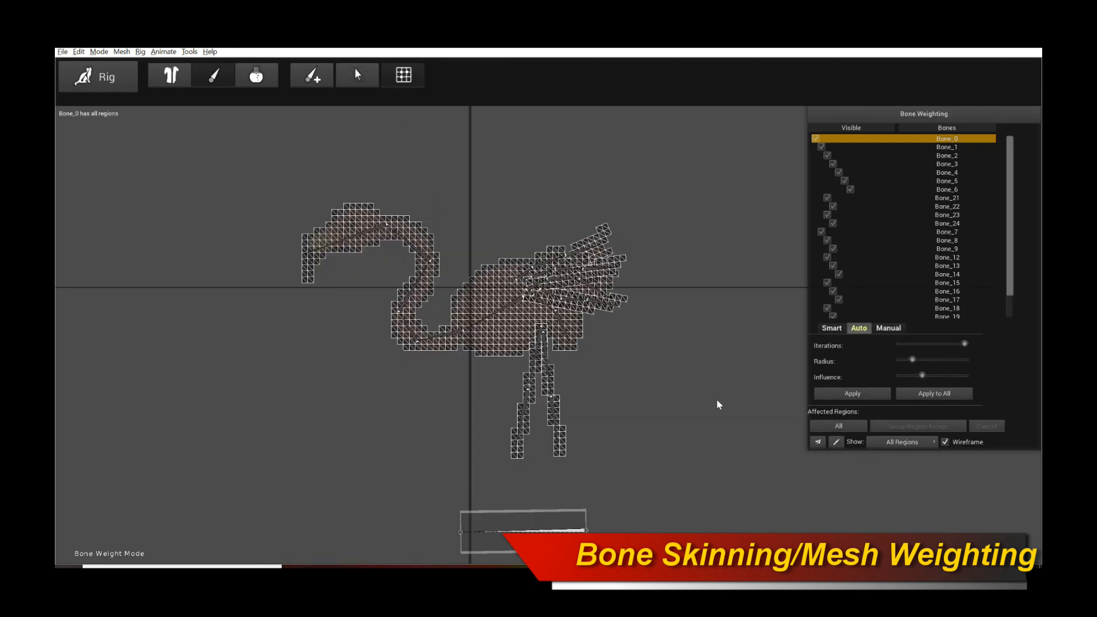
left_click(854, 430)
left_click_drag(516, 150, 830, 247)
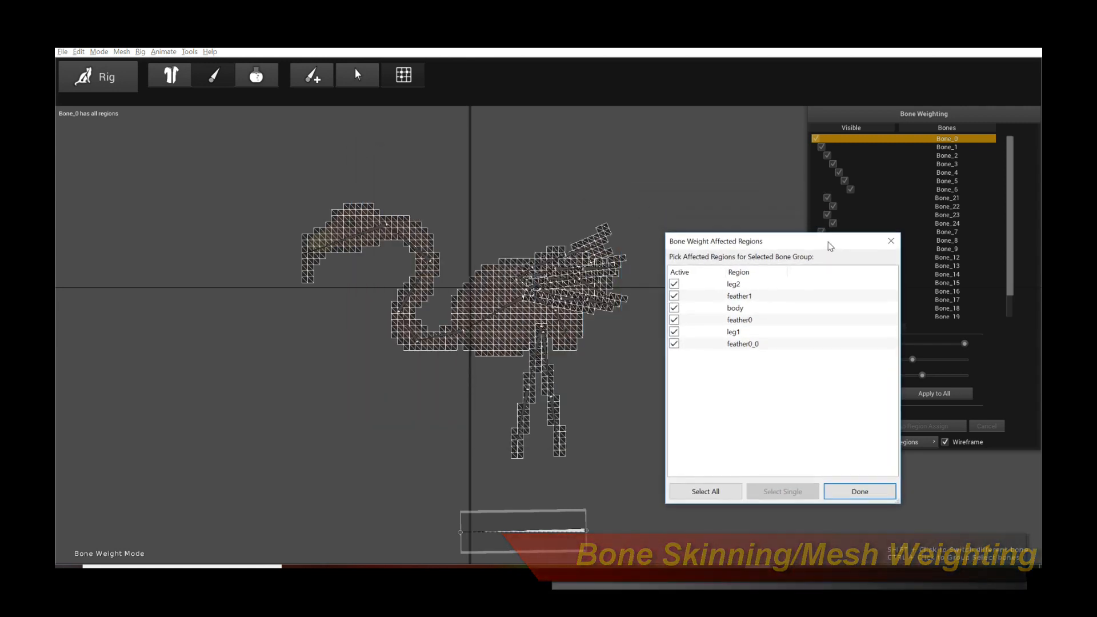
left_click(732, 311)
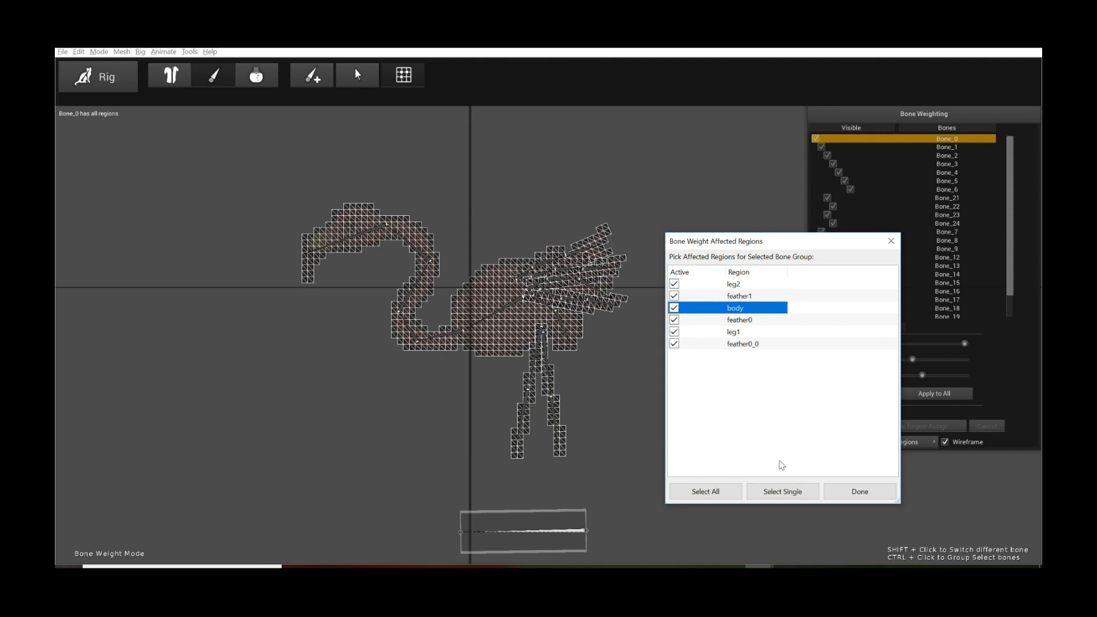
left_click(785, 492)
left_click(854, 494)
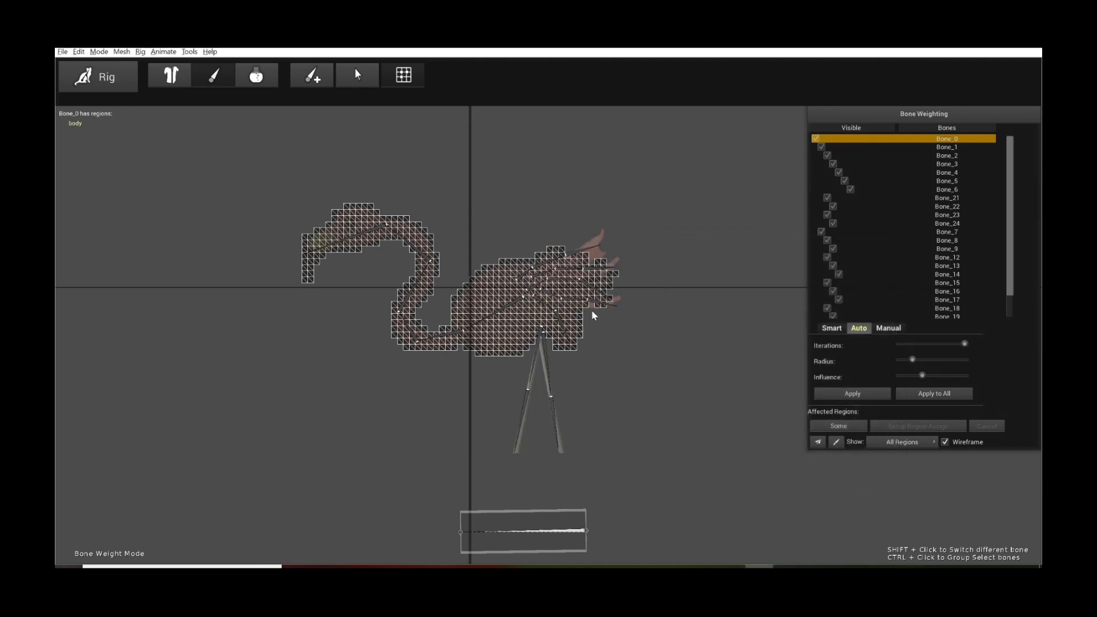
Step: Add feather1, feather0 and feather0_0 to the affected regions of Bone_0
left_click(850, 426)
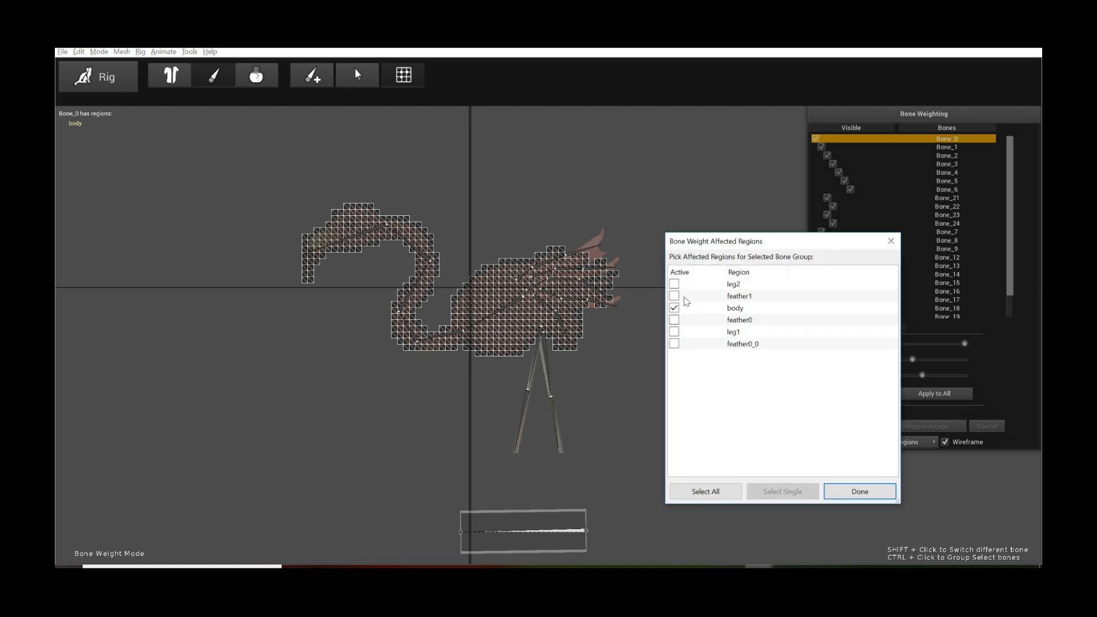
left_click(674, 295)
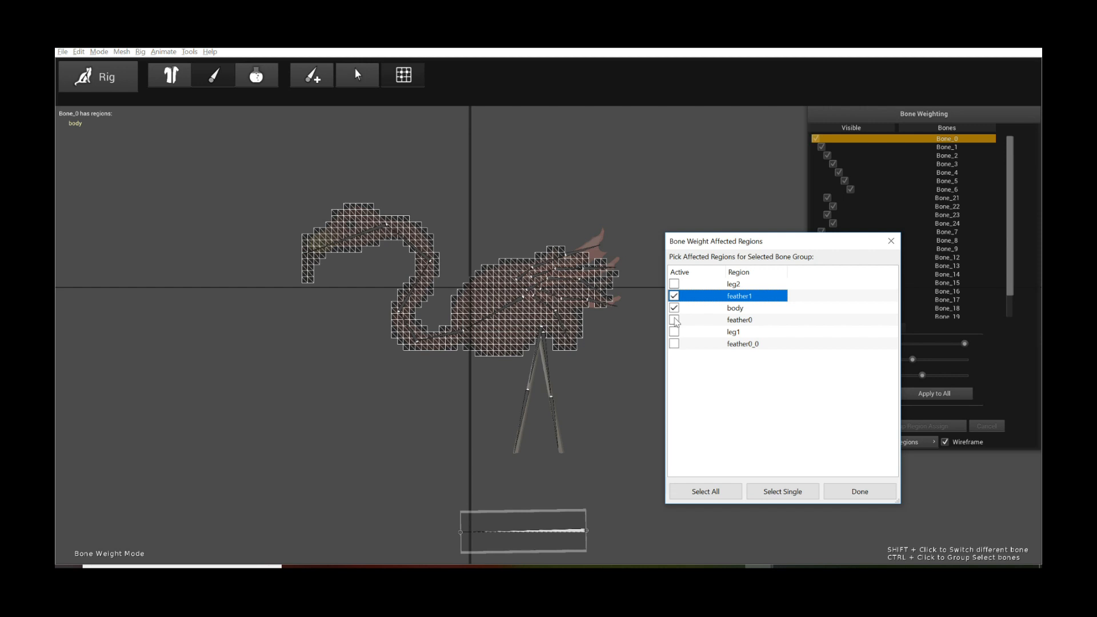
left_click(674, 320)
left_click(674, 343)
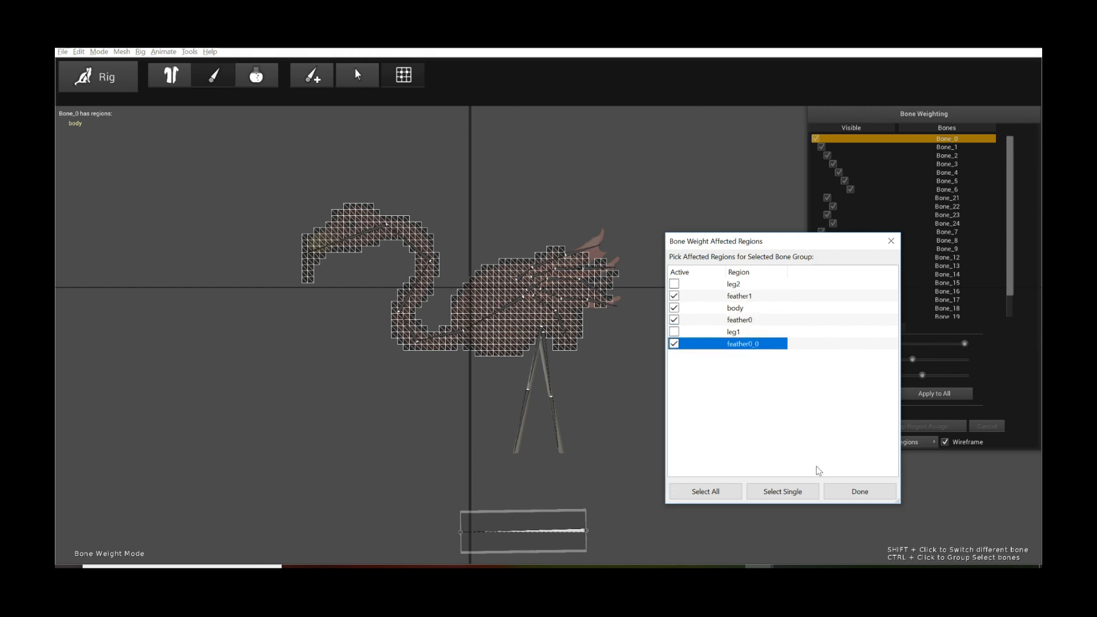
left_click(869, 499)
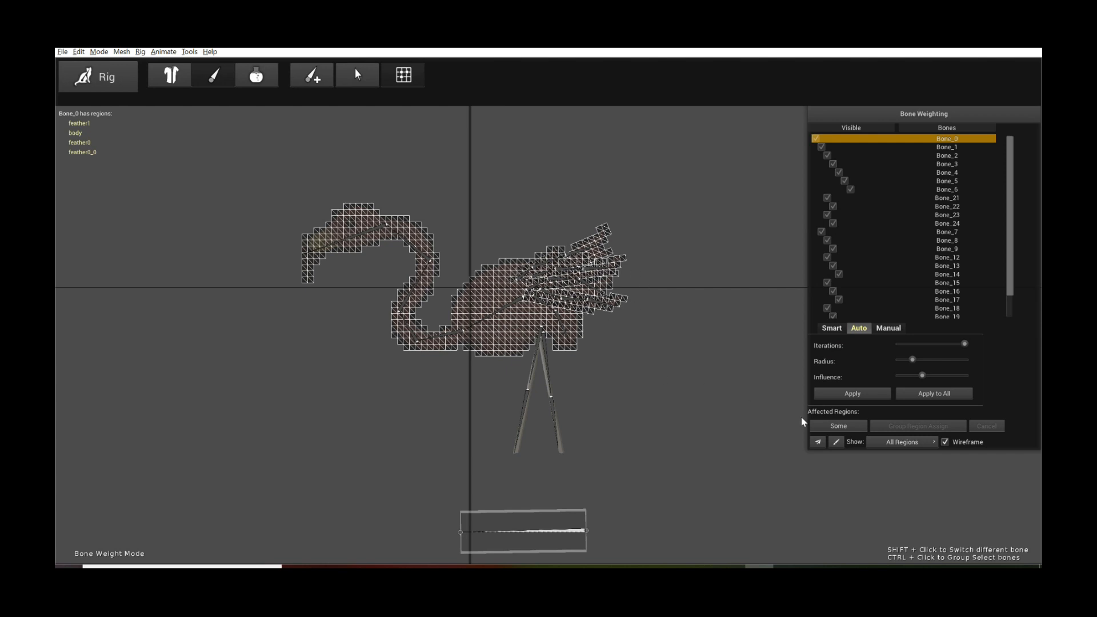
Step: Reset the affected regions of Bone_0 to the single region body
left_click(843, 429)
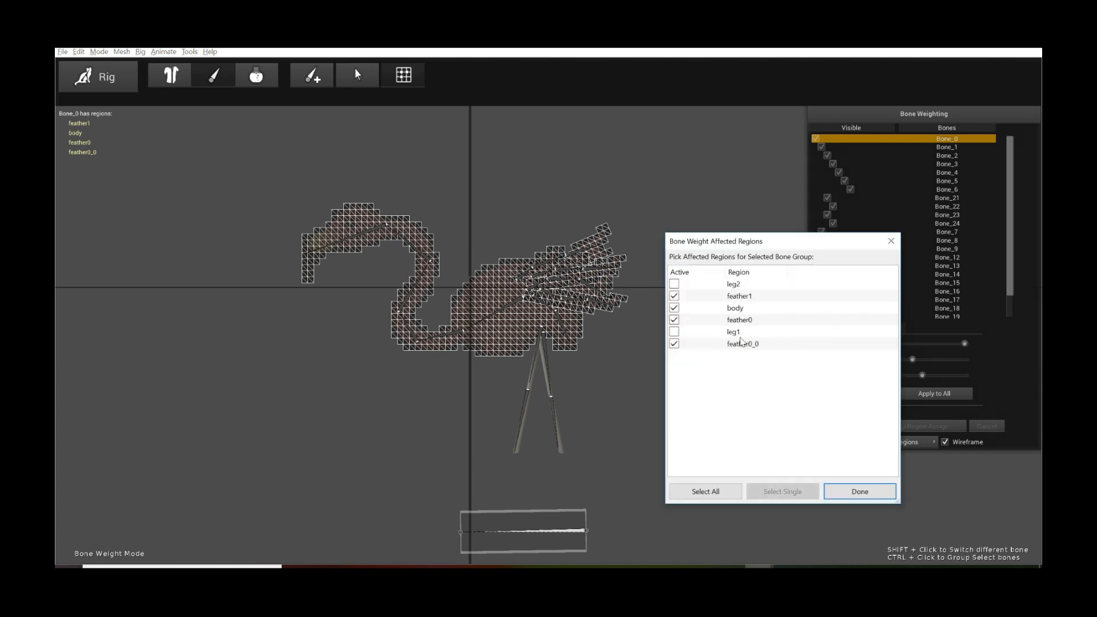
left_click(734, 309)
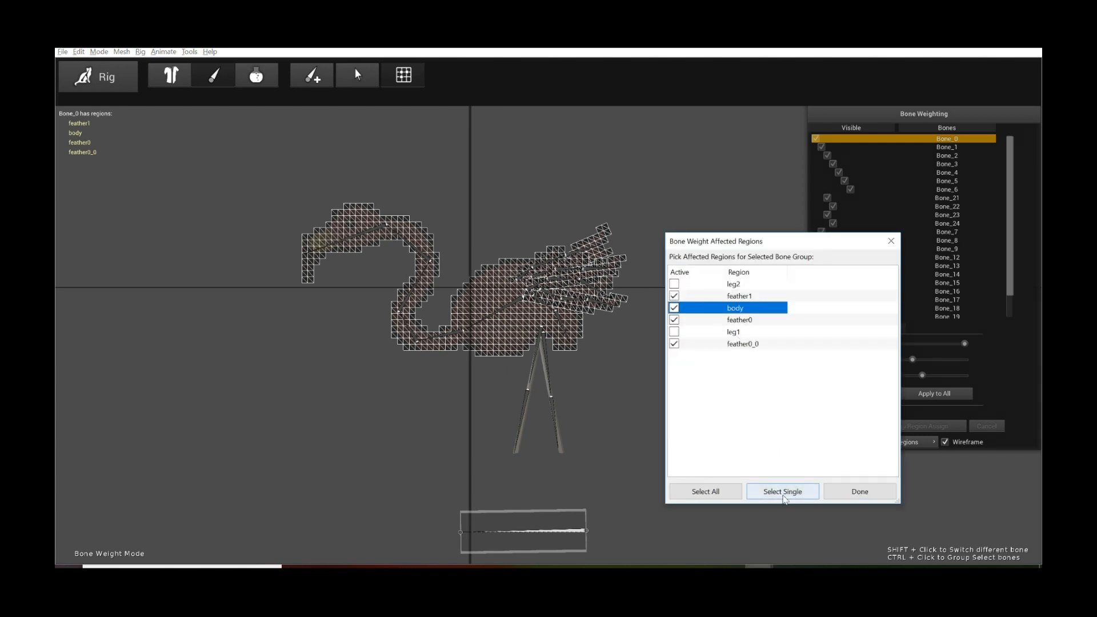
left_click(783, 495)
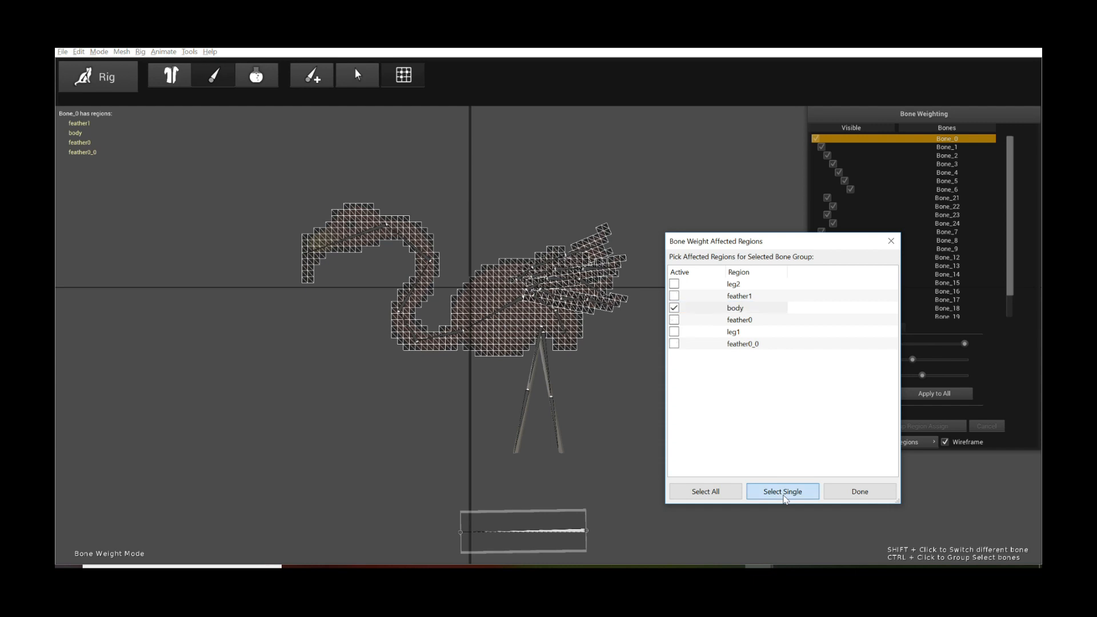
left_click(860, 495)
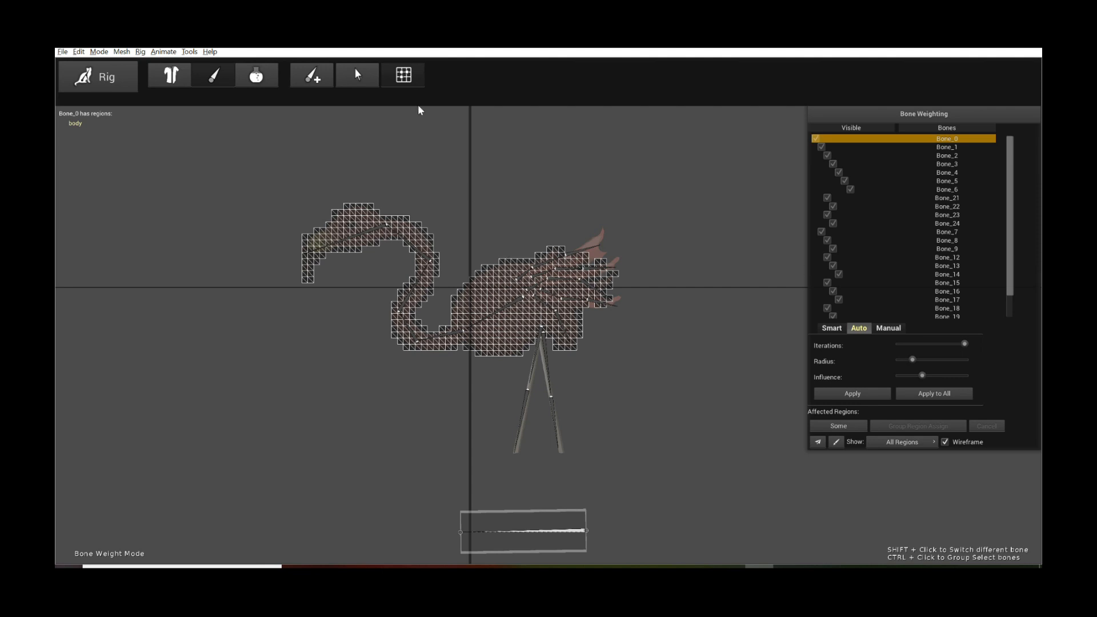
Step: Manually paint weights for Bone_0 over the body and lower neck, smoothing them after each painted area
left_click(889, 329)
mouse_move(581, 338)
left_mouse_down()
mouse_move(552, 312)
mouse_move(566, 287)
mouse_move(498, 309)
mouse_move(500, 319)
mouse_move(536, 309)
left_mouse_up()
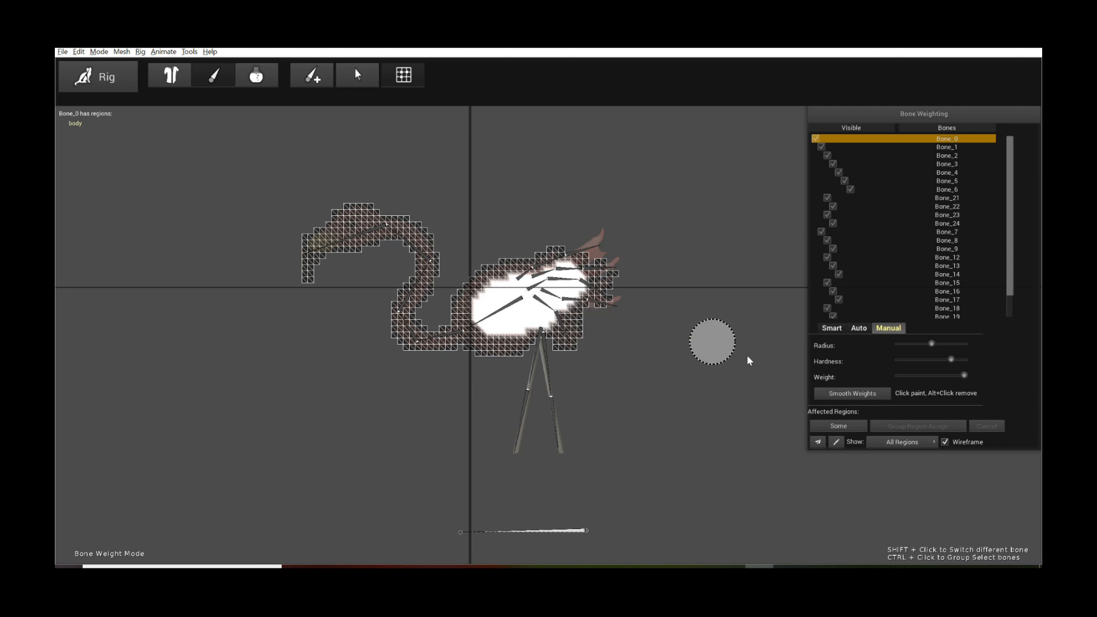
left_click(851, 393)
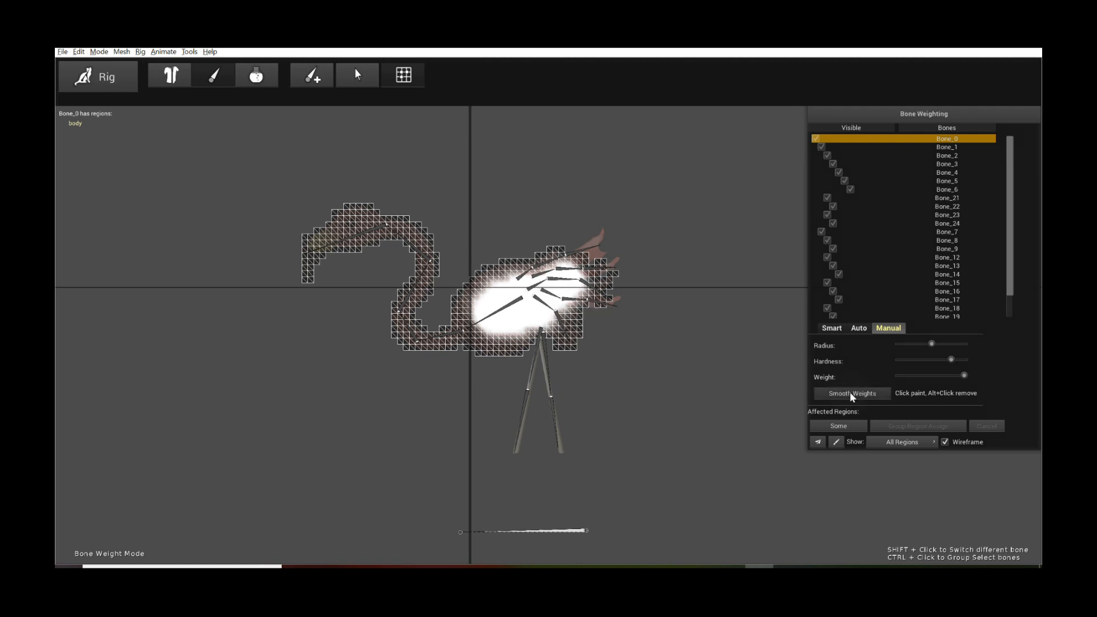
left_click_drag(455, 342, 407, 339)
left_click(843, 394)
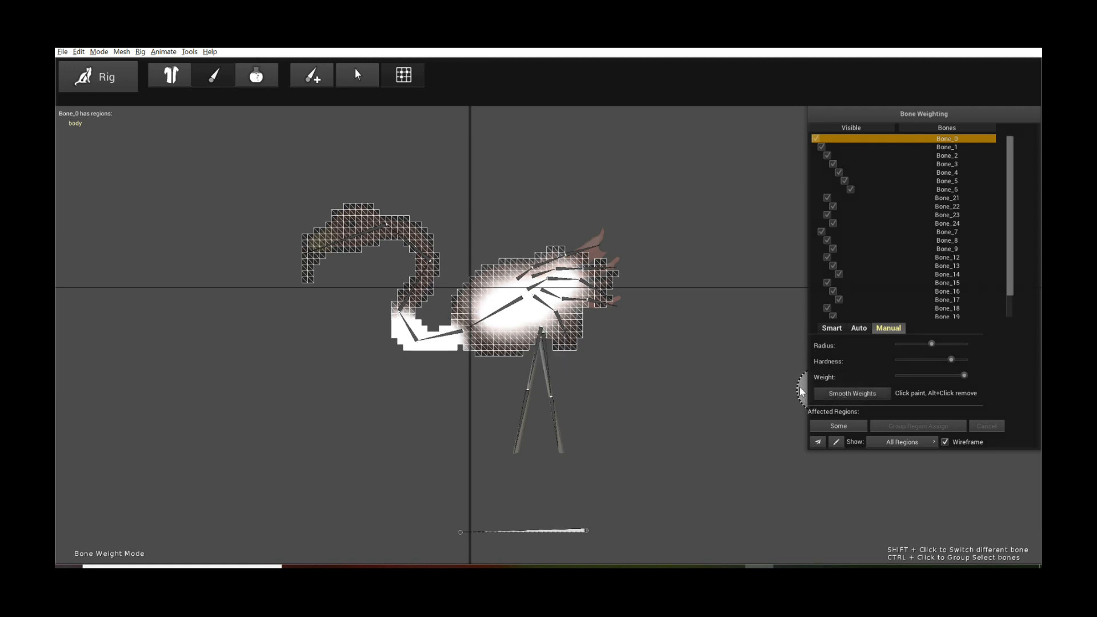
Step: Erase Bone_0's painted weights from the neck and body, and return to automatic weighting
mouse_move(451, 350)
left_mouse_down()
mouse_move(433, 314)
mouse_move(378, 337)
mouse_move(463, 338)
mouse_move(420, 350)
mouse_move(536, 316)
mouse_move(556, 287)
mouse_move(531, 277)
mouse_move(465, 311)
mouse_move(578, 281)
mouse_move(517, 326)
mouse_move(559, 320)
mouse_move(587, 285)
mouse_move(506, 326)
mouse_move(589, 302)
mouse_move(576, 287)
mouse_move(489, 324)
mouse_move(580, 318)
mouse_move(513, 326)
left_mouse_up()
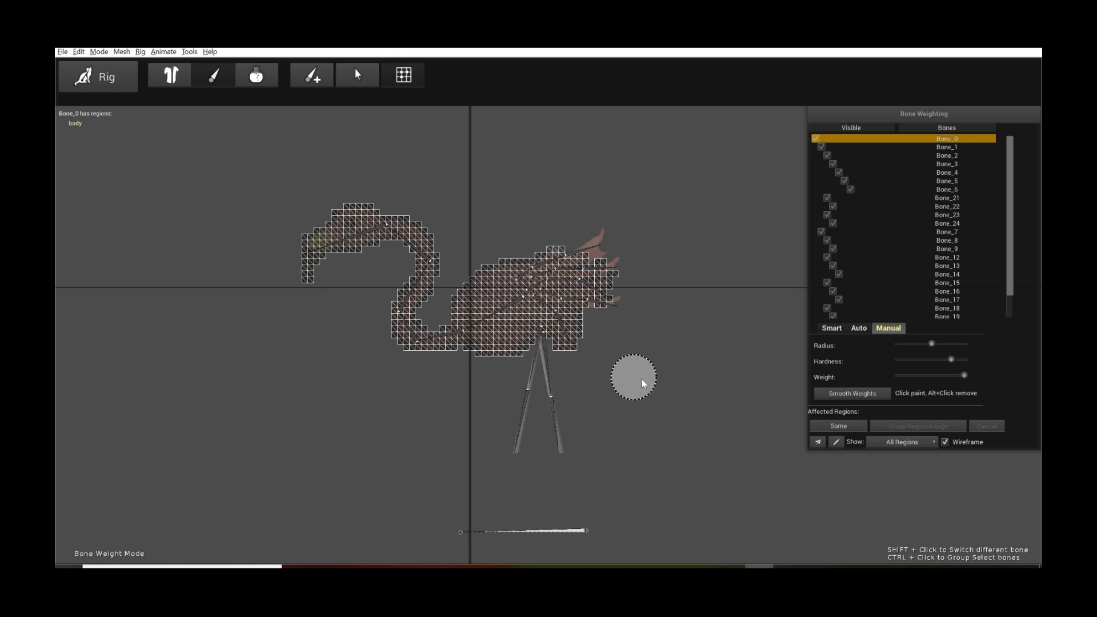
left_click(858, 328)
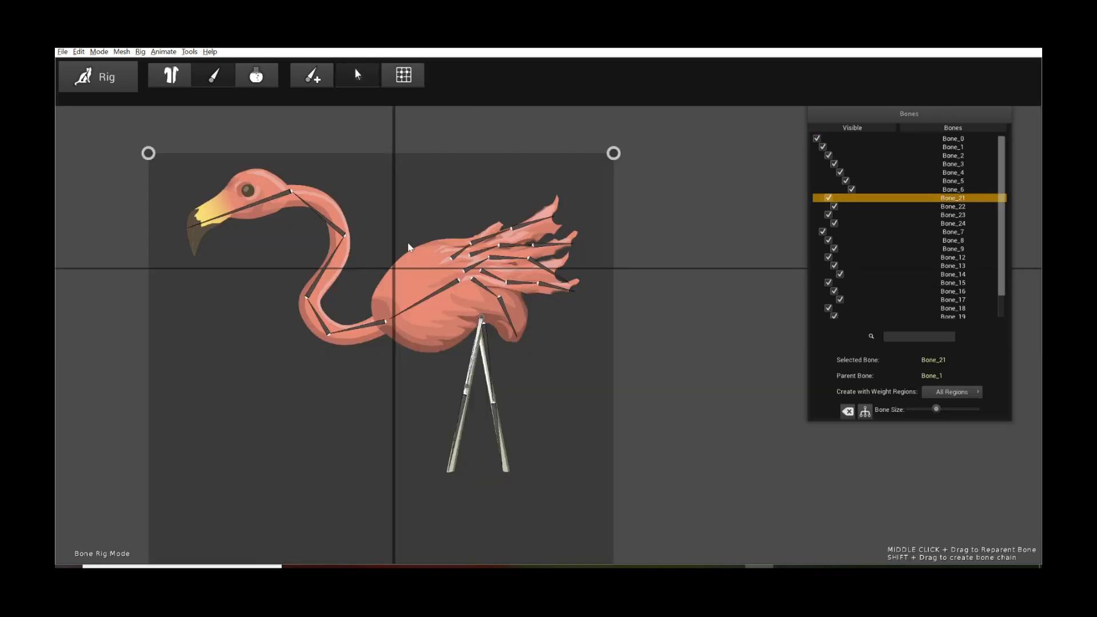
Step: In bone weighting, group Bone_21 and Bone_22 and restrict their affected regions to leg1 only
left_click(403, 76)
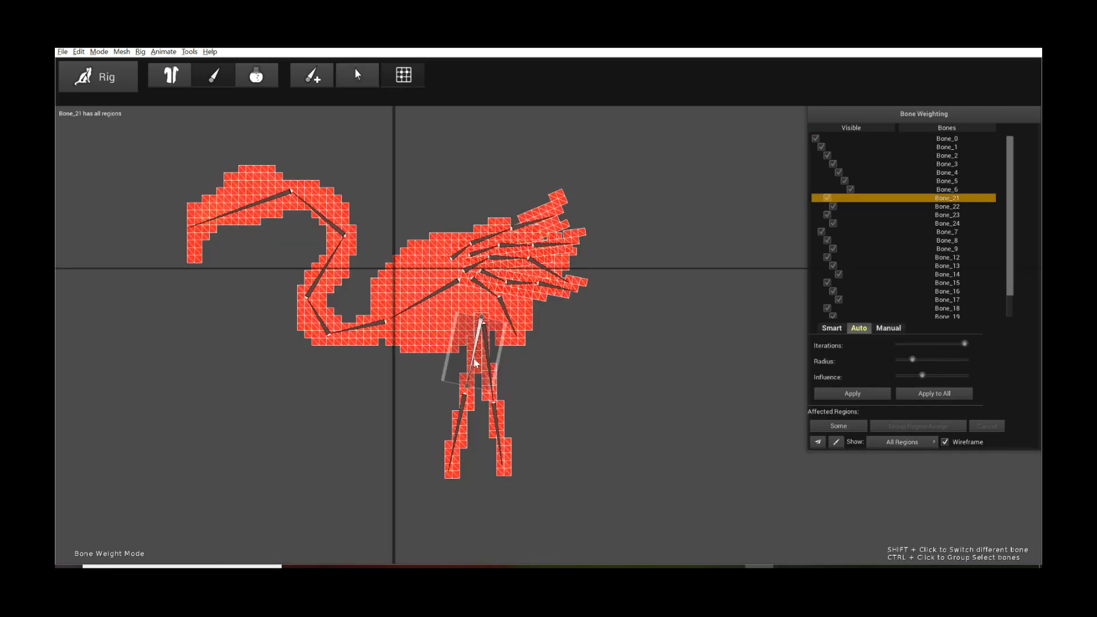
left_click(463, 411, "ctrl")
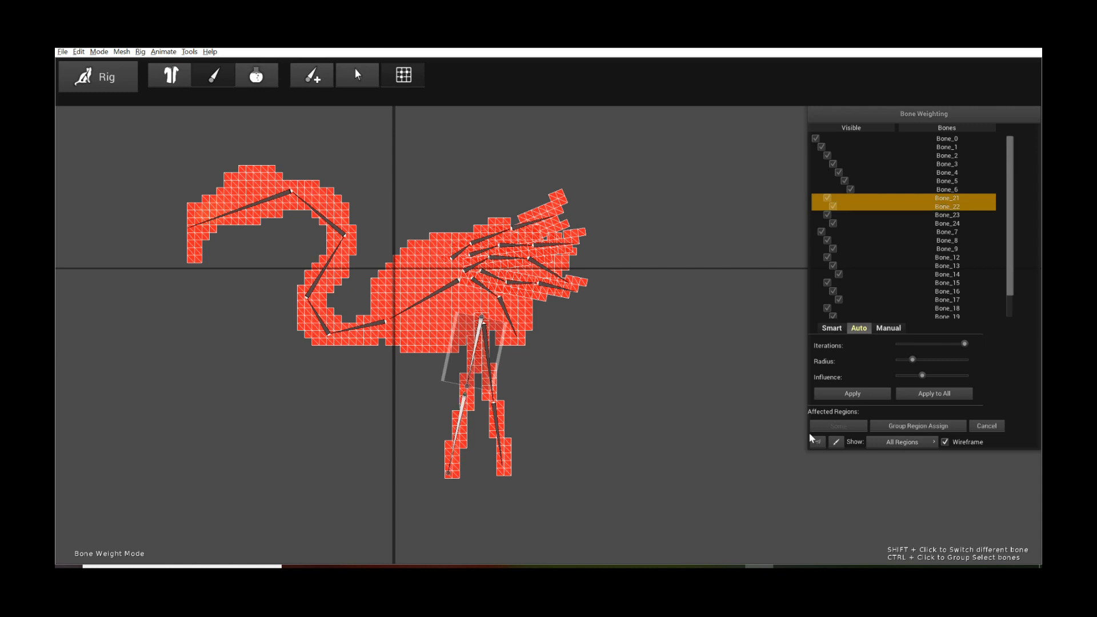
left_click(900, 427)
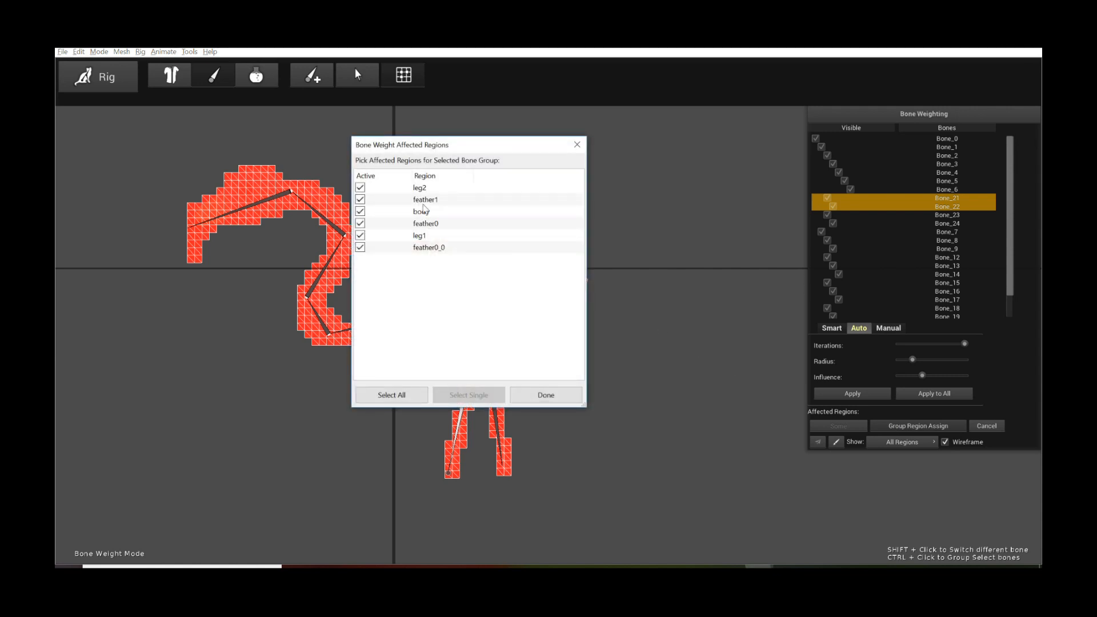
left_click(426, 236)
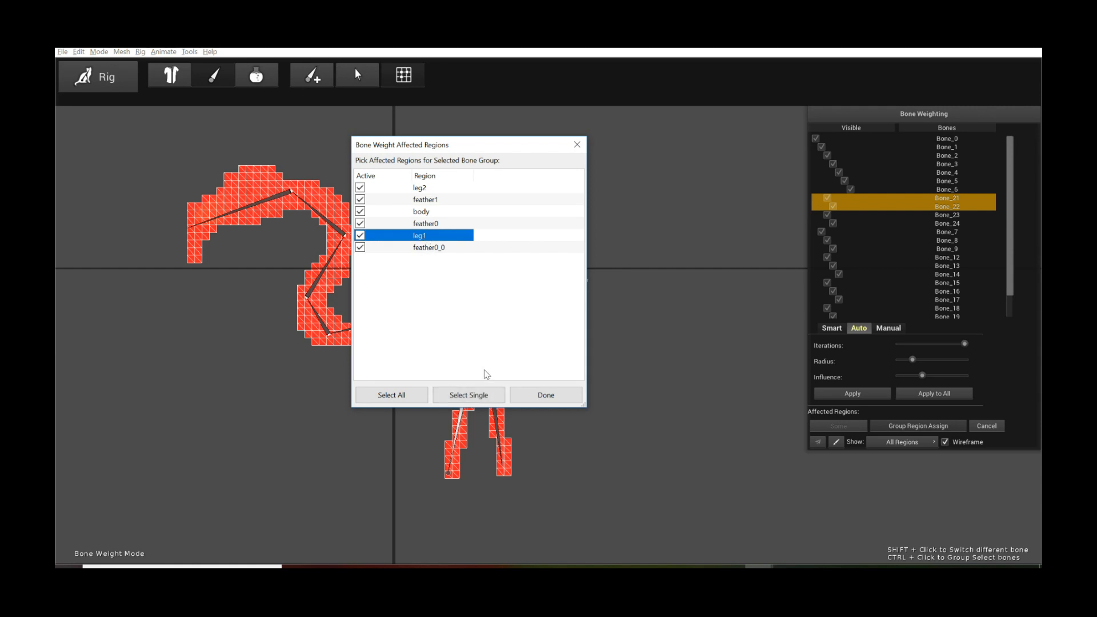
left_click(482, 396)
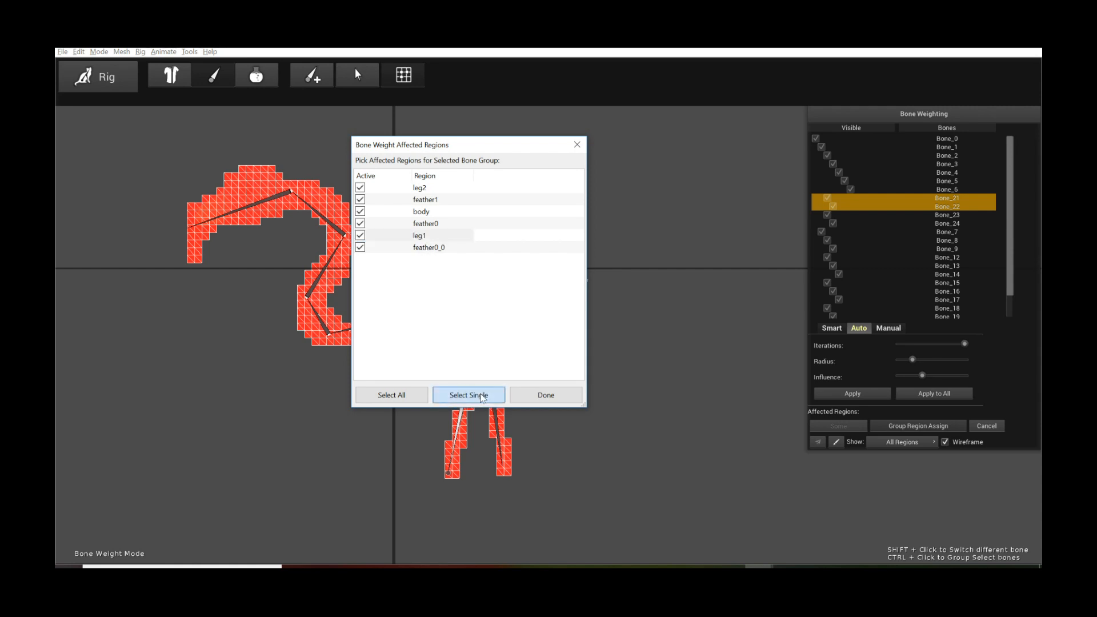
left_click(548, 396)
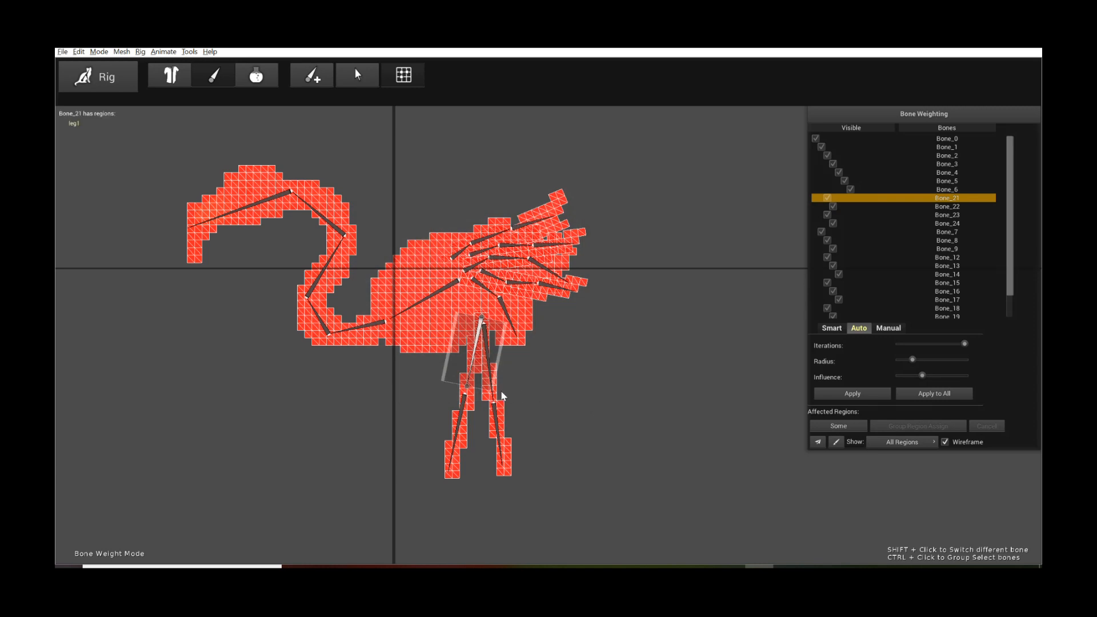
Step: Group Bone_23 and Bone_24 of the other leg and restrict their affected regions to leg2 only
left_click(496, 425, "shift")
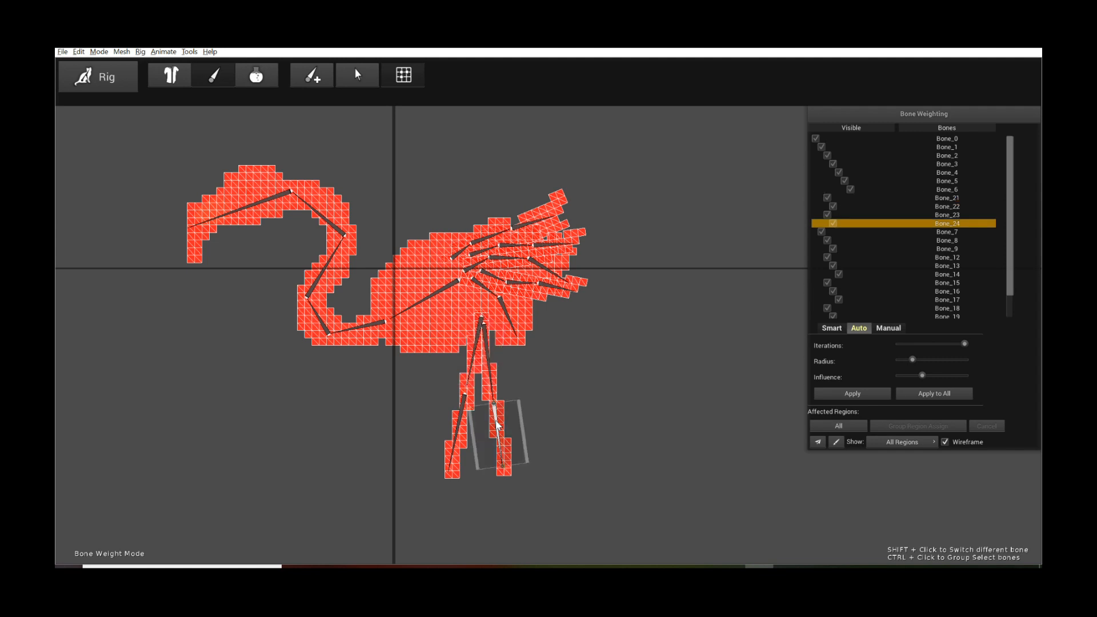
left_click(497, 425, "ctrl")
left_click(488, 360, "ctrl")
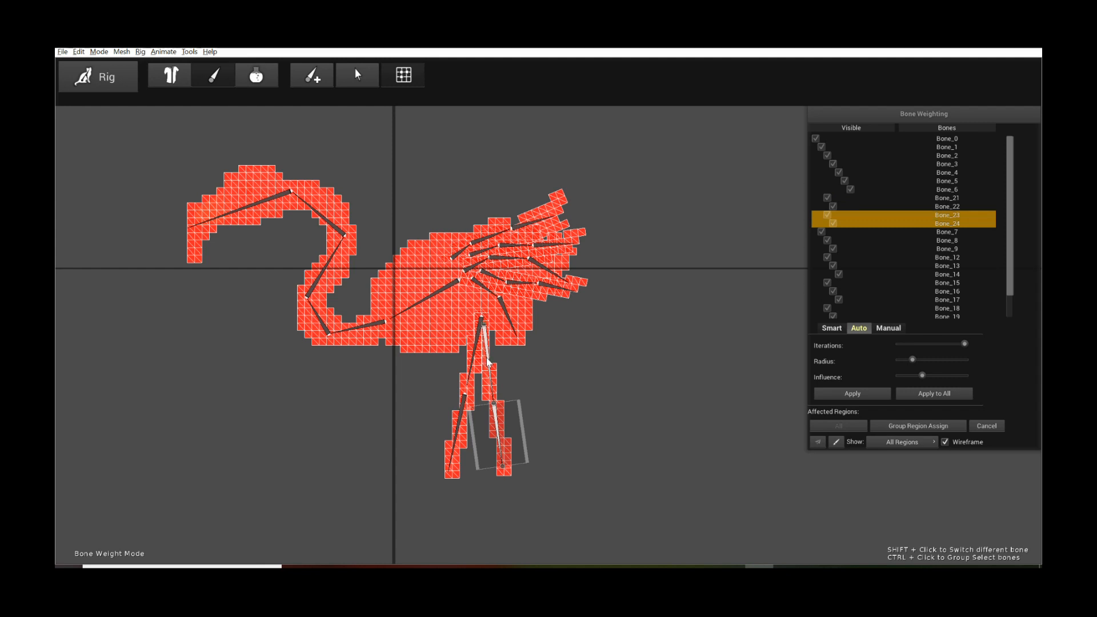
left_click(915, 427)
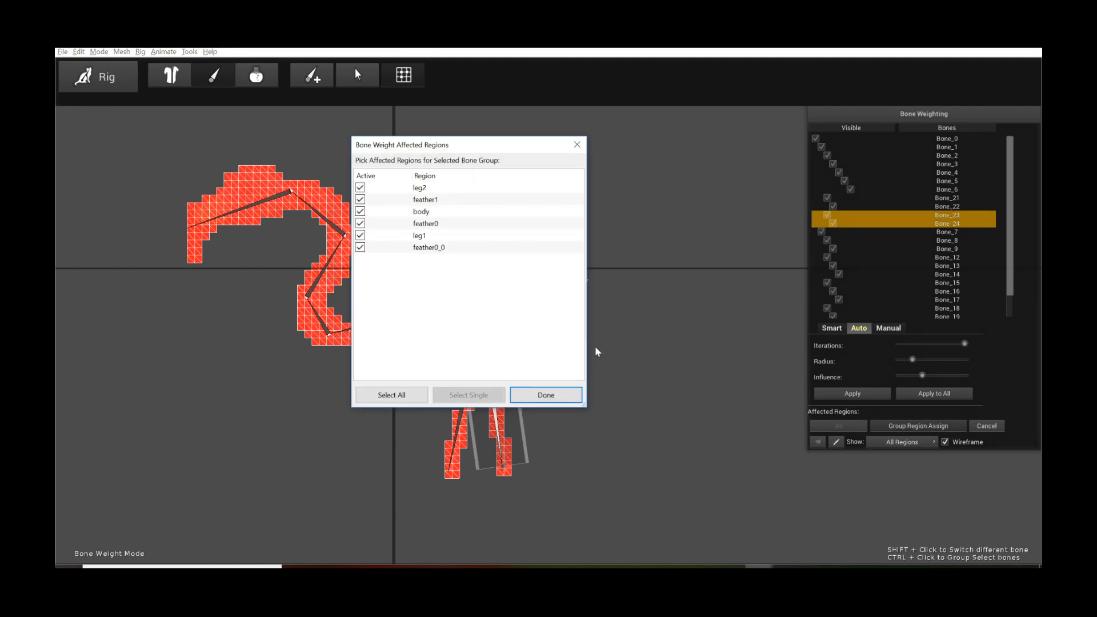
left_click(430, 190)
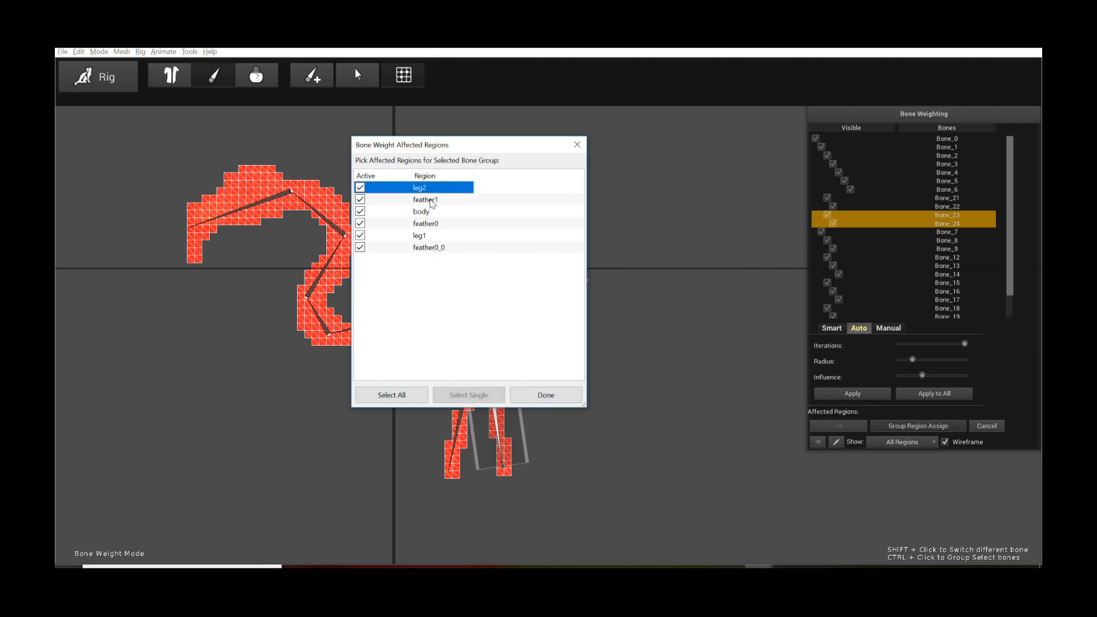
left_click(491, 395)
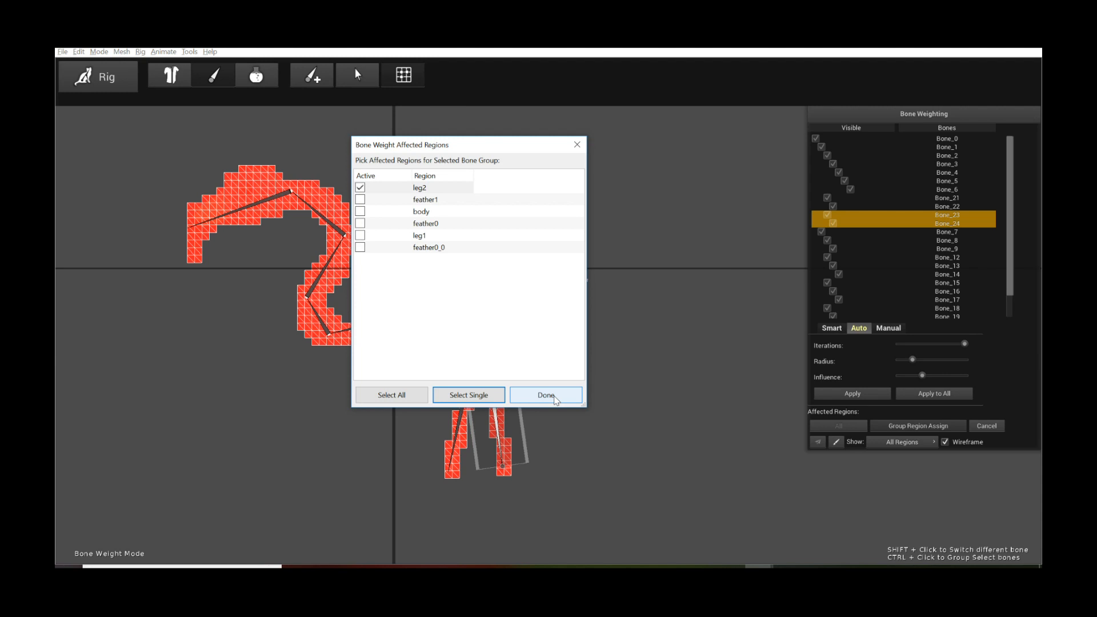
left_click(555, 400)
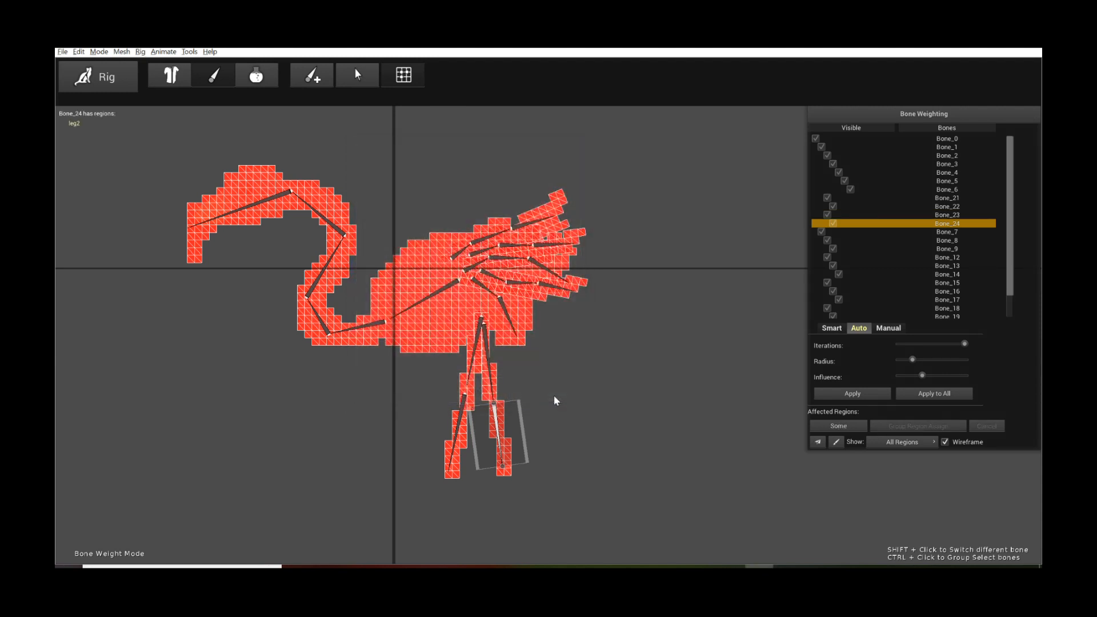
Step: Apply automatic weights to the Bone_23 and Bone_24 group, and likewise to the Bone_21 and Bone_22 group
left_click(490, 363, "ctrl")
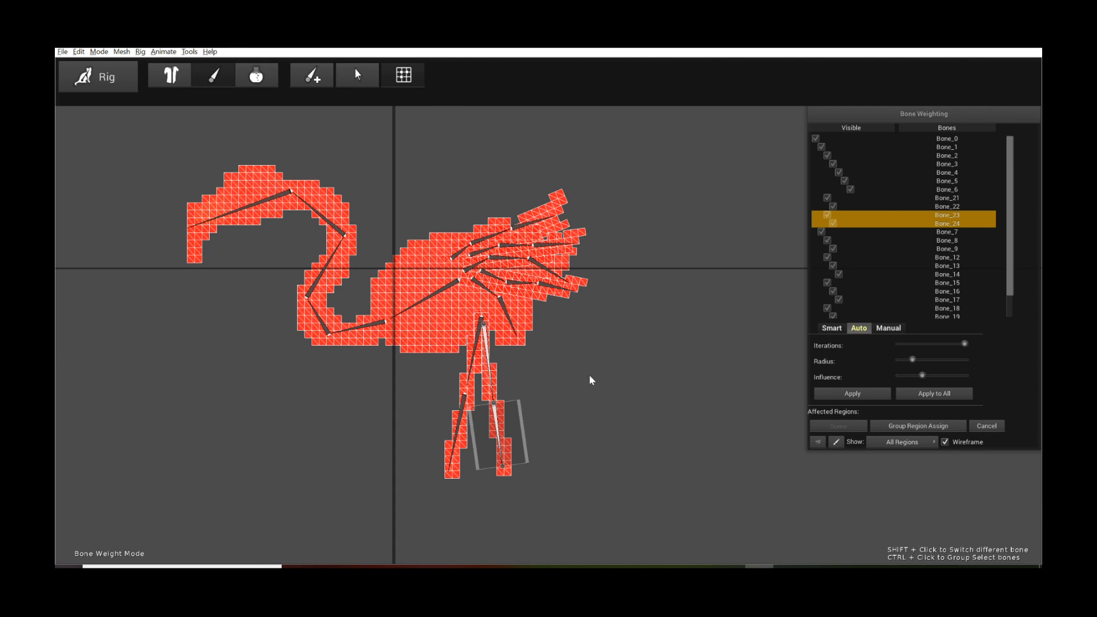
left_click(874, 396)
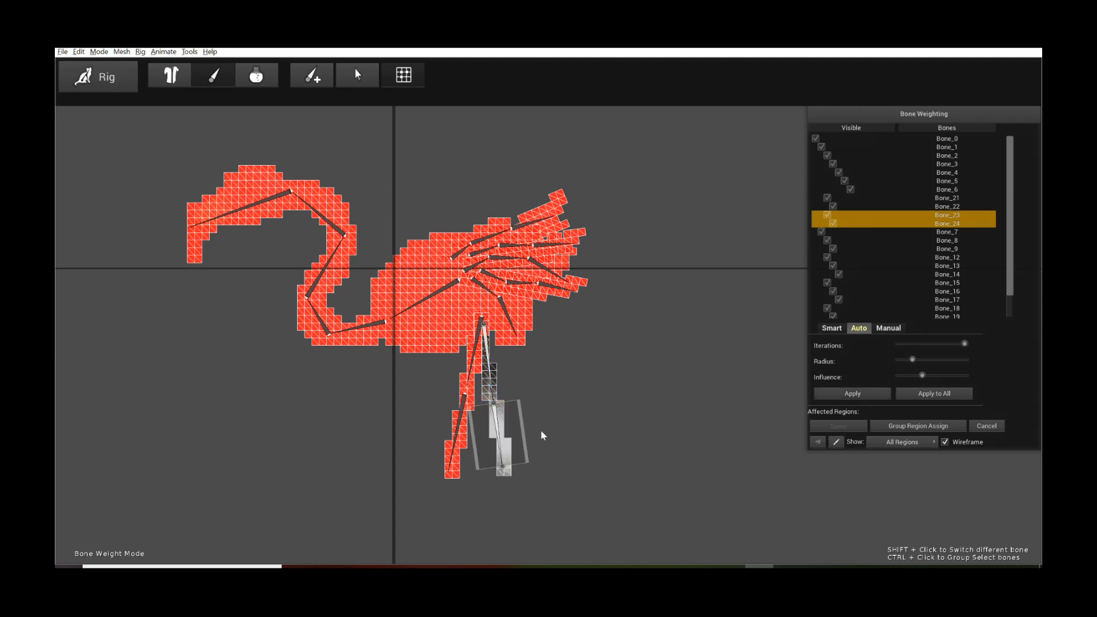
left_click(463, 418)
left_click(472, 370, "ctrl")
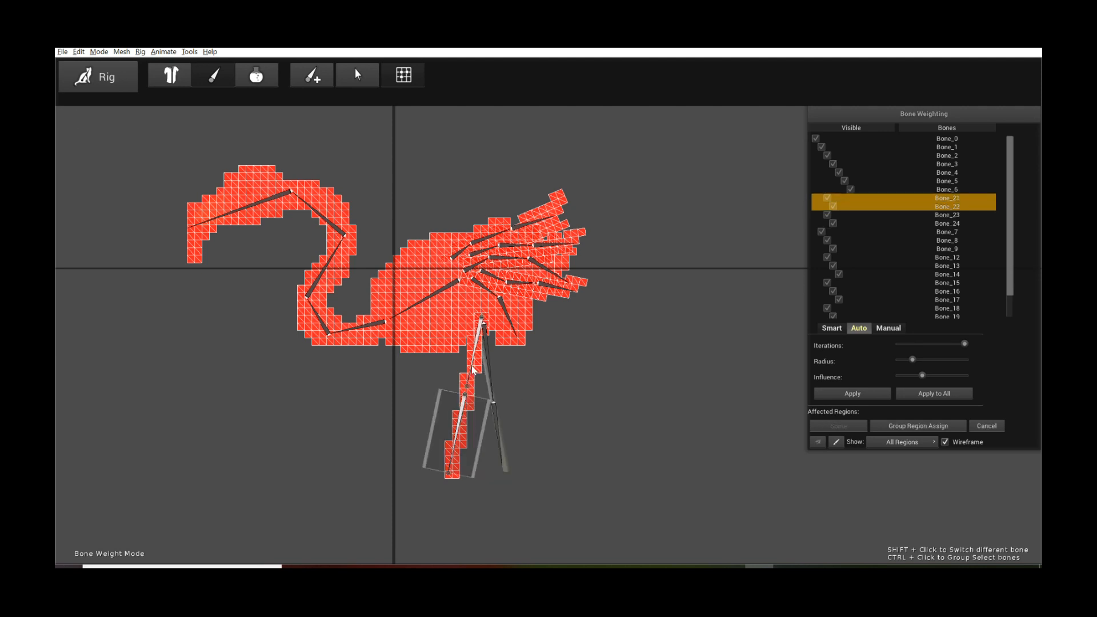
left_click(862, 396)
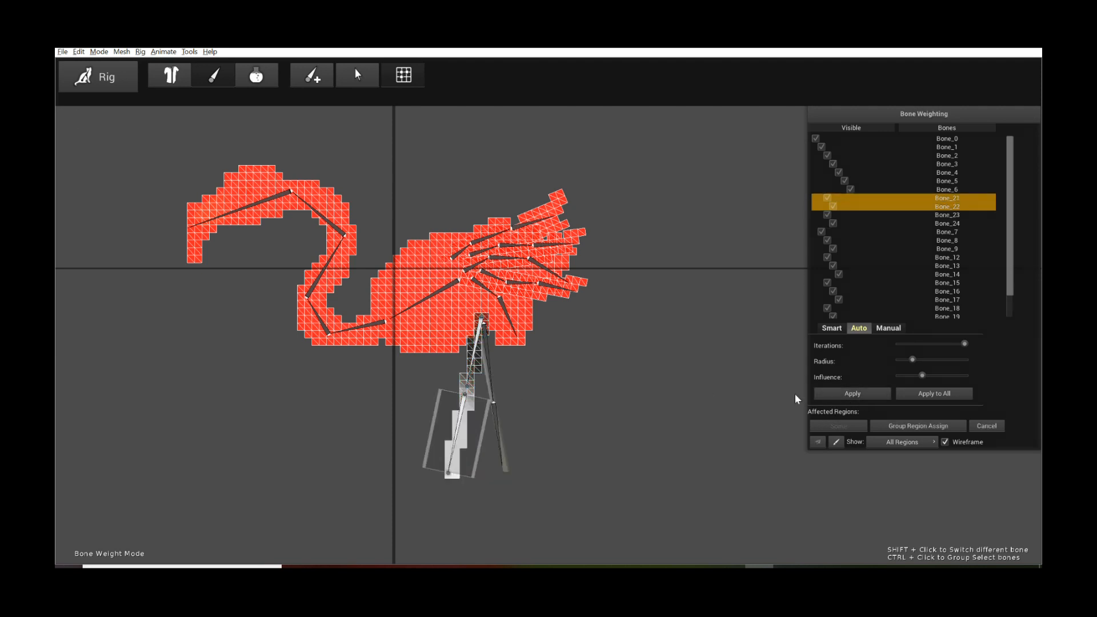
Step: Group Bone_1 through Bone_9 with the two bones at the lower rear of the body, and restrict their affected regions to body only
scroll(591, 410, "down", 1)
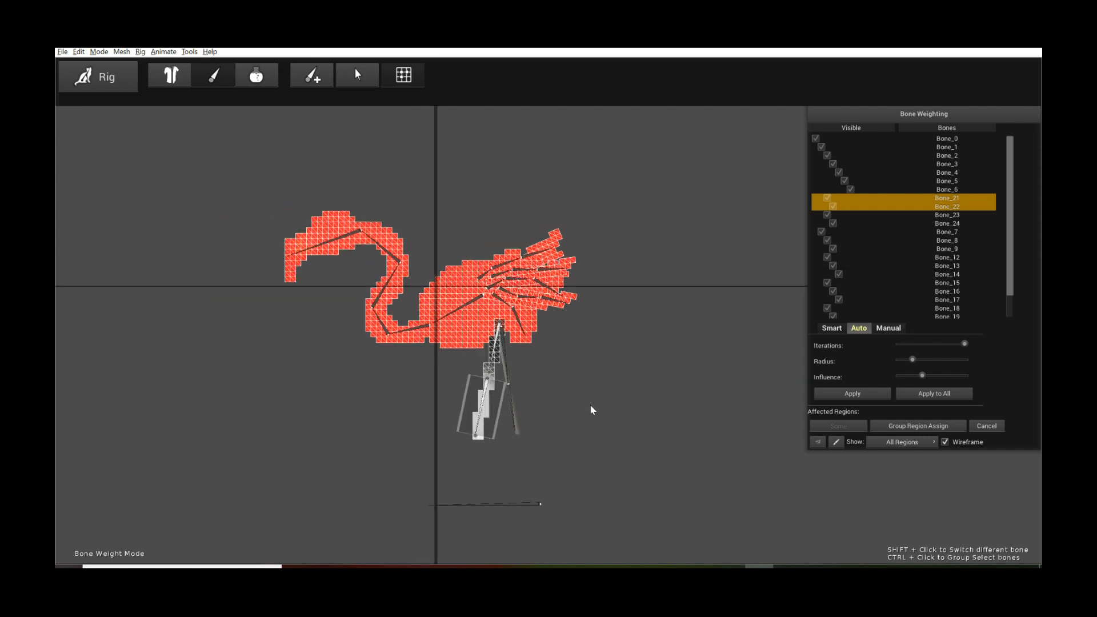
scroll(592, 410, "up", 3)
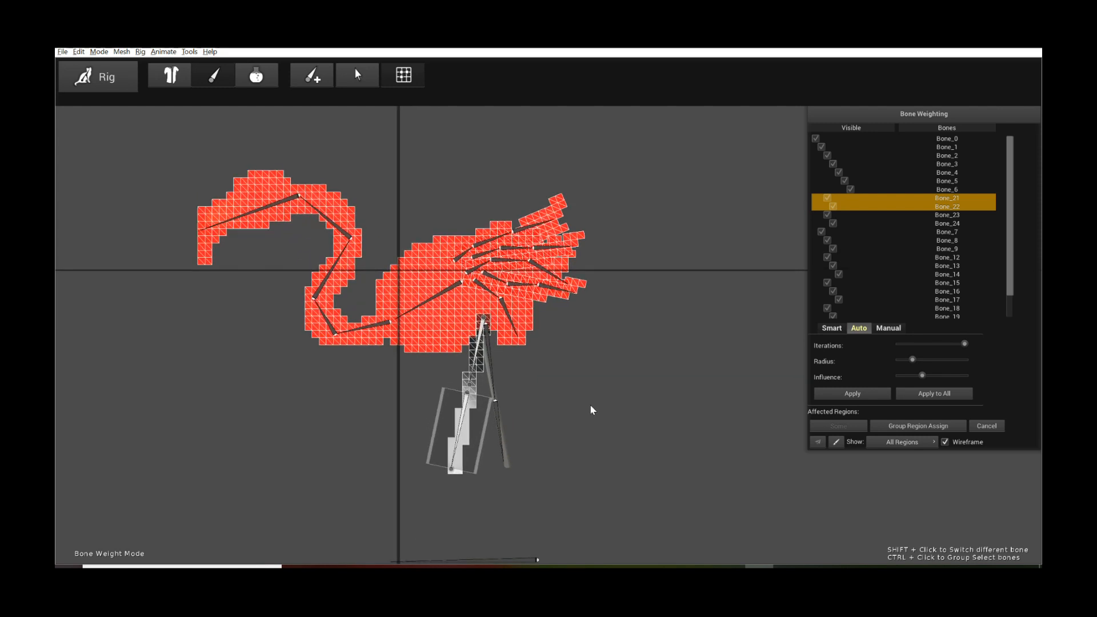
mouse_move(589, 382)
left_mouse_down()
mouse_move(605, 407)
mouse_move(602, 392)
mouse_move(652, 398)
left_mouse_up()
scroll(605, 408, "up", 1)
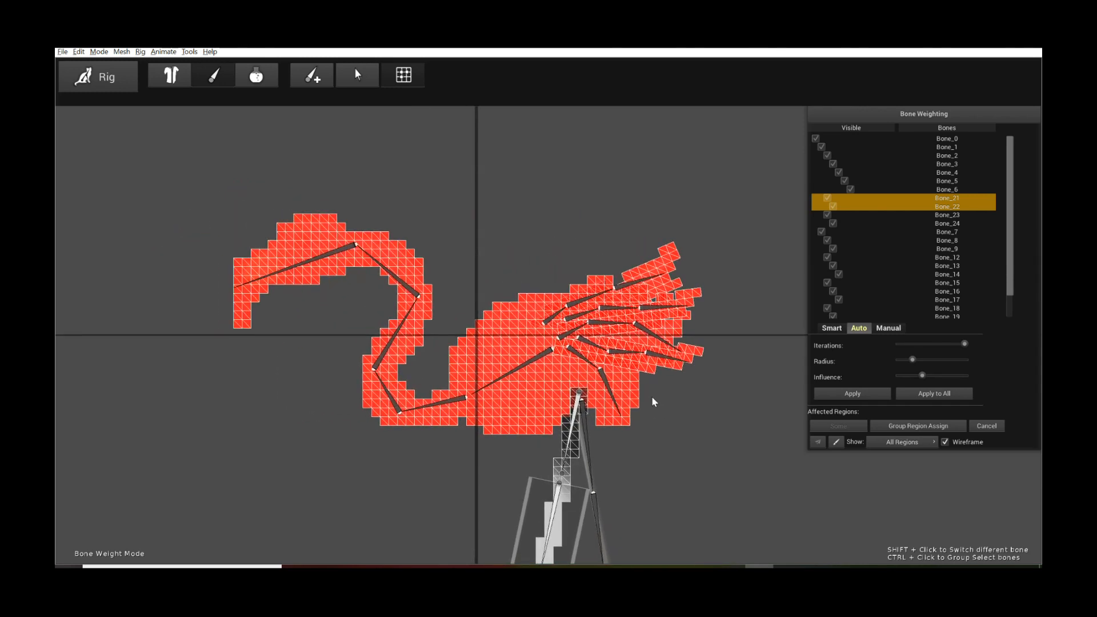
left_click(539, 361)
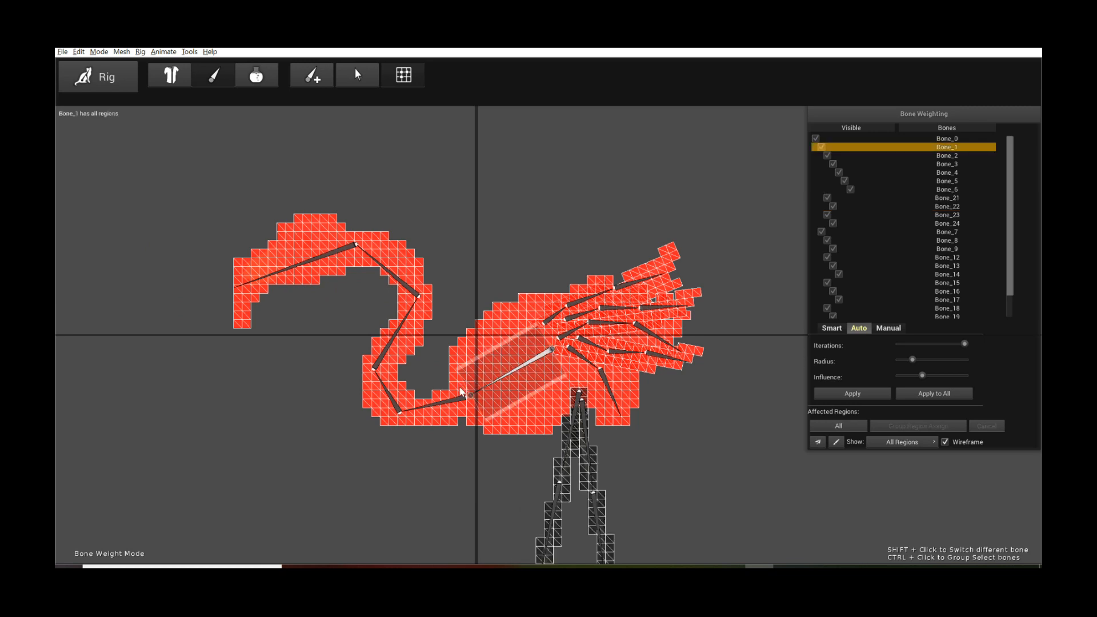
left_click(458, 402, "ctrl")
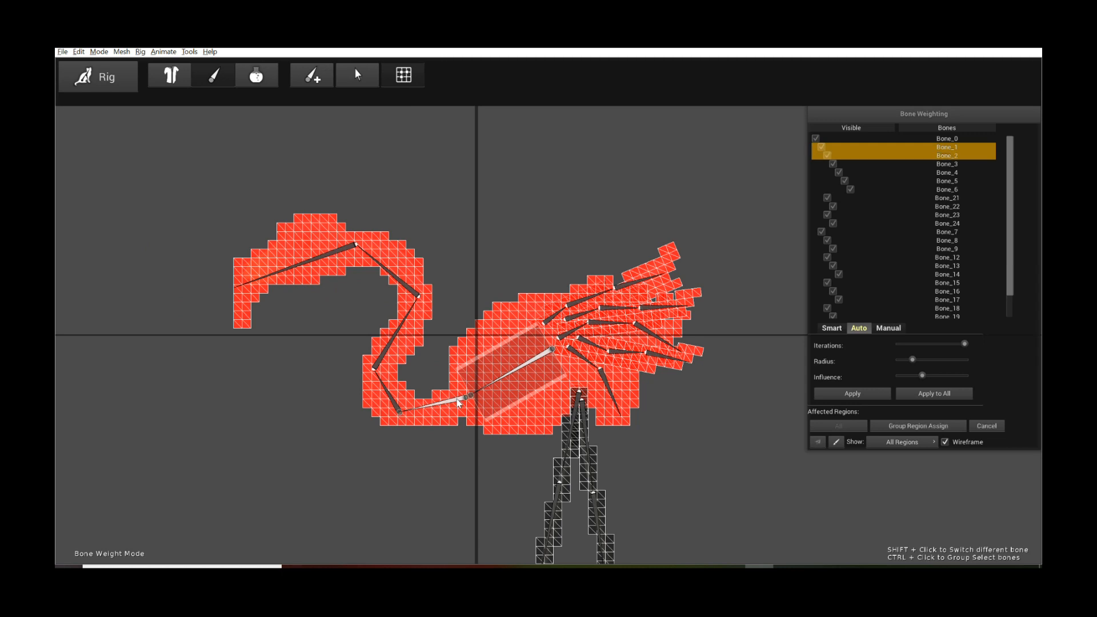
left_click(385, 393, "ctrl")
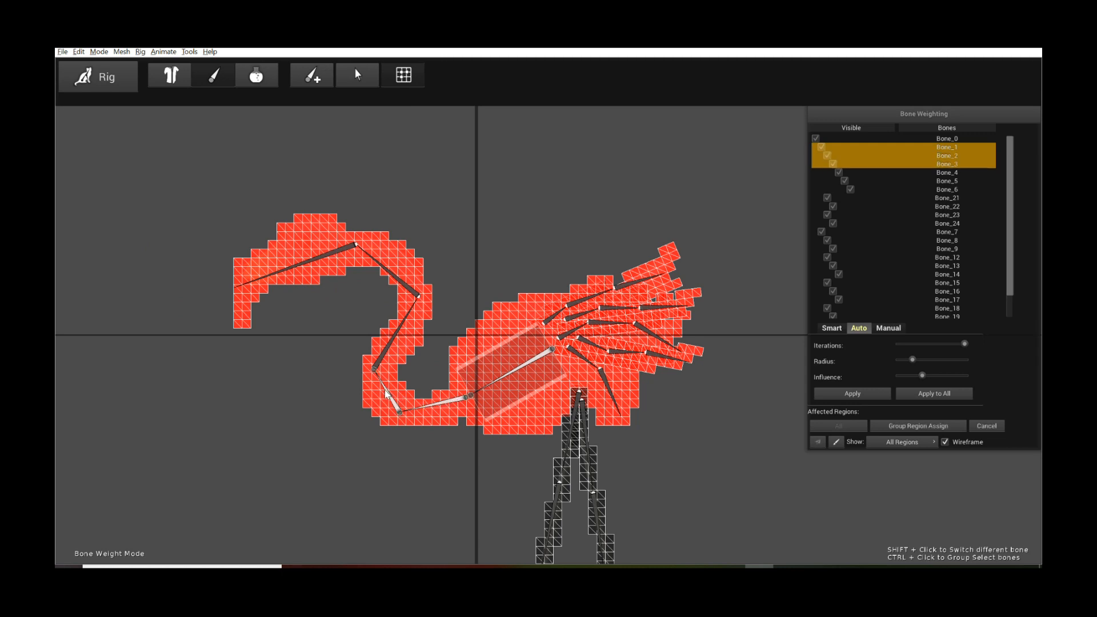
left_click(387, 354, "ctrl")
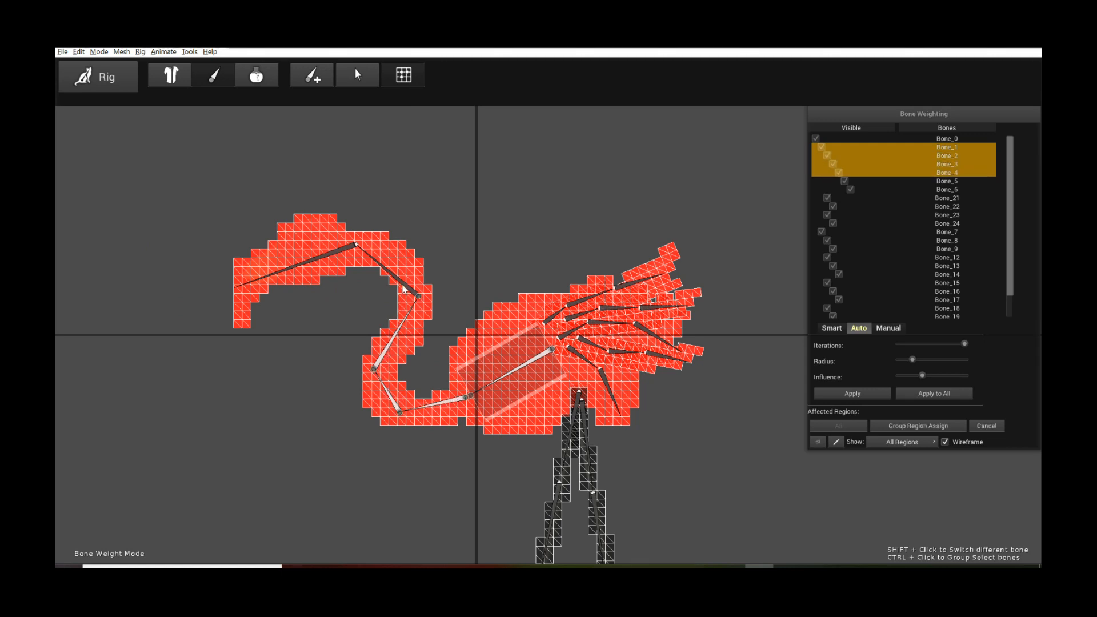
left_click(403, 289, "ctrl")
left_click(330, 260, "ctrl")
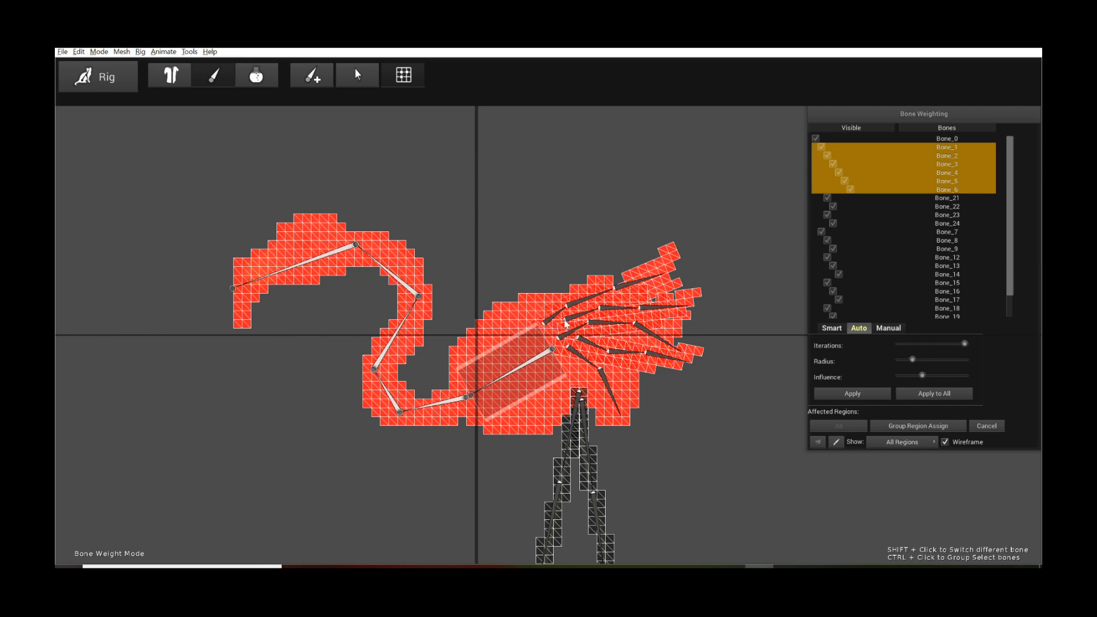
left_click(576, 336, "ctrl")
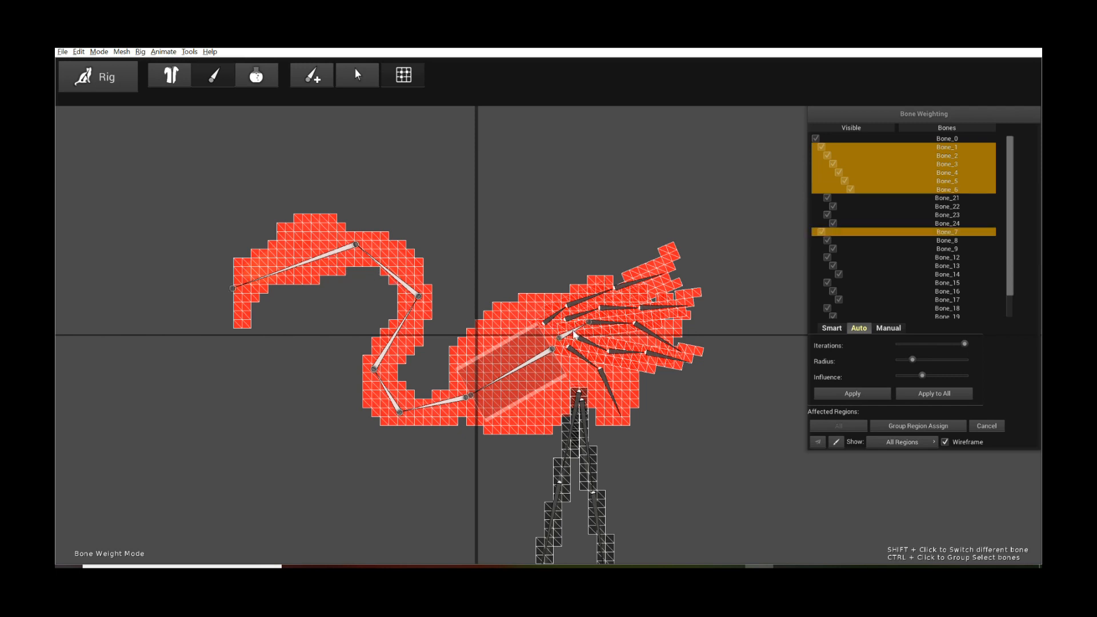
left_click(601, 325, "ctrl")
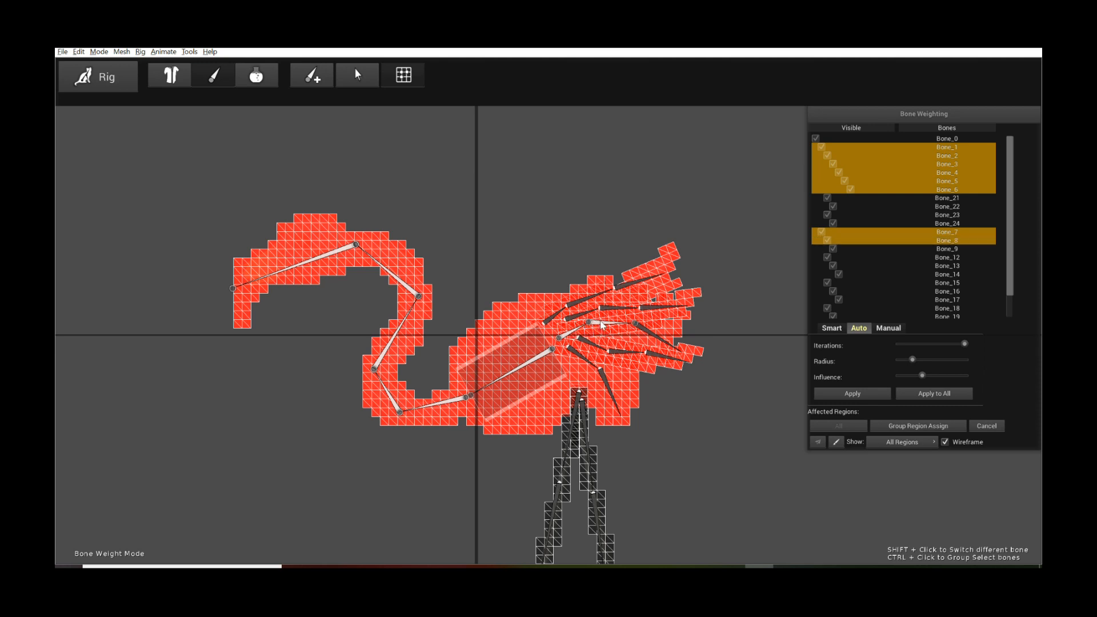
left_click(649, 334, "ctrl")
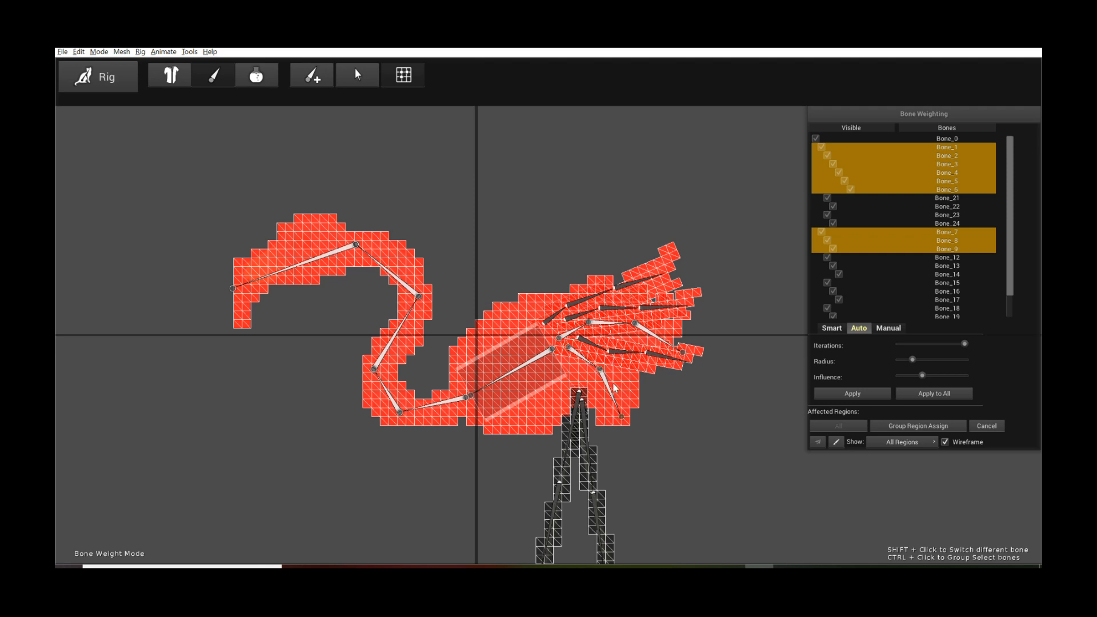
left_click(912, 425)
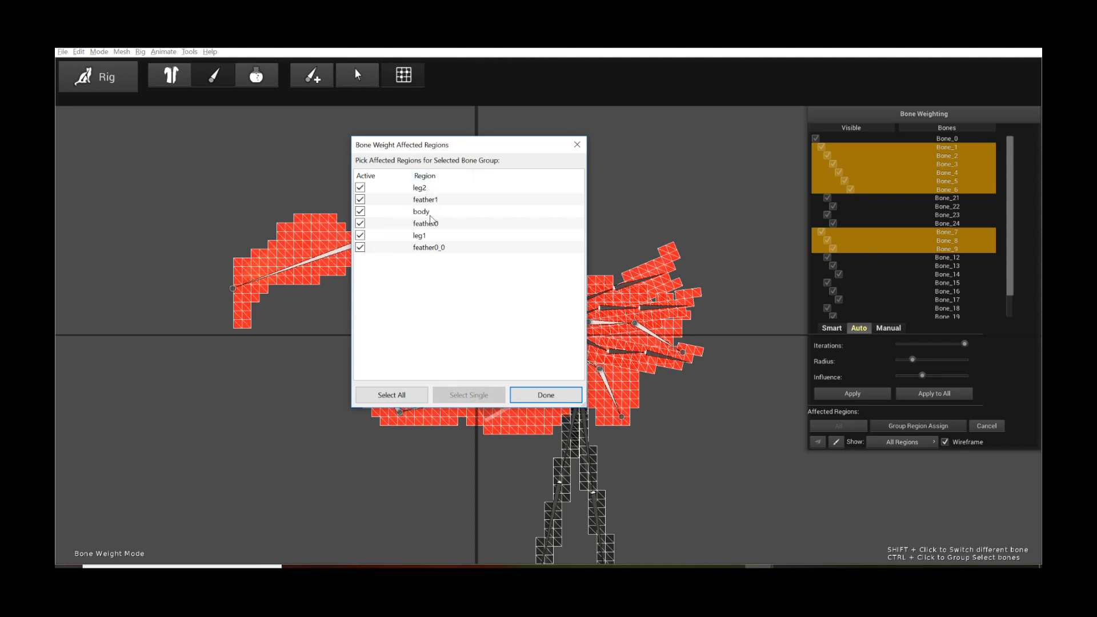
left_click(434, 212)
left_click(482, 396)
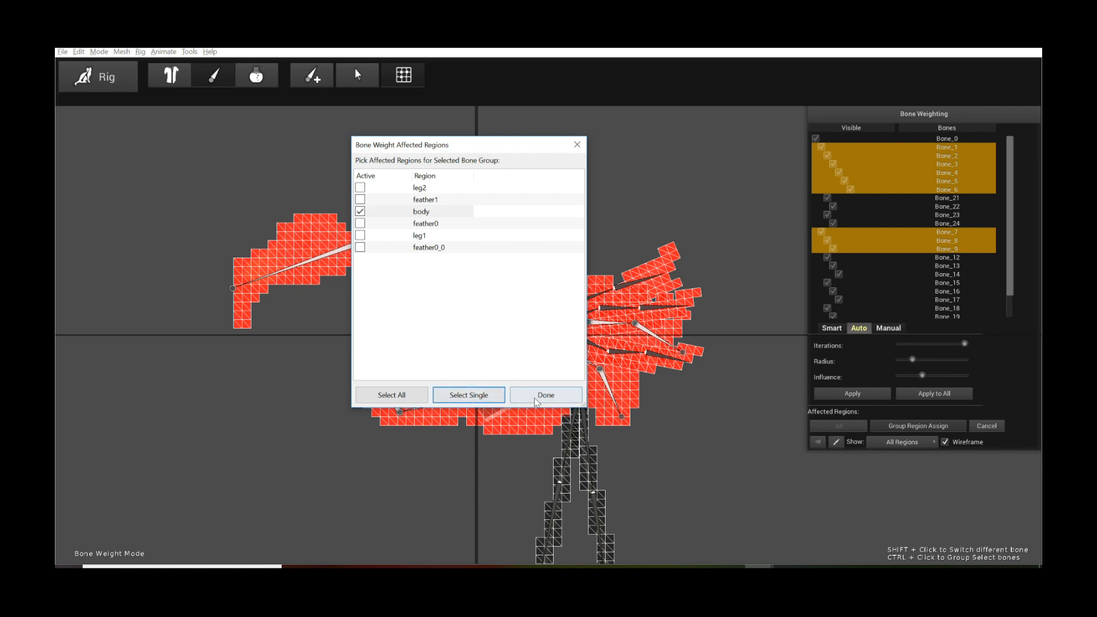
left_click(557, 402)
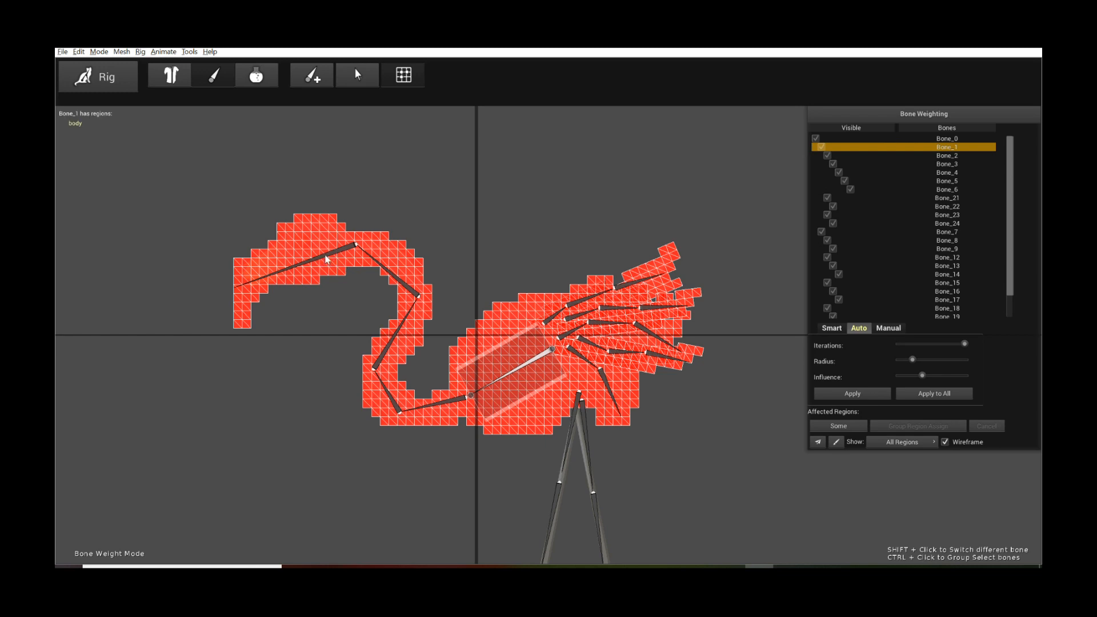
Step: Group Bone_1 through Bone_9 with the two lower rear body bones and apply automatic weights to the group
left_click(327, 259)
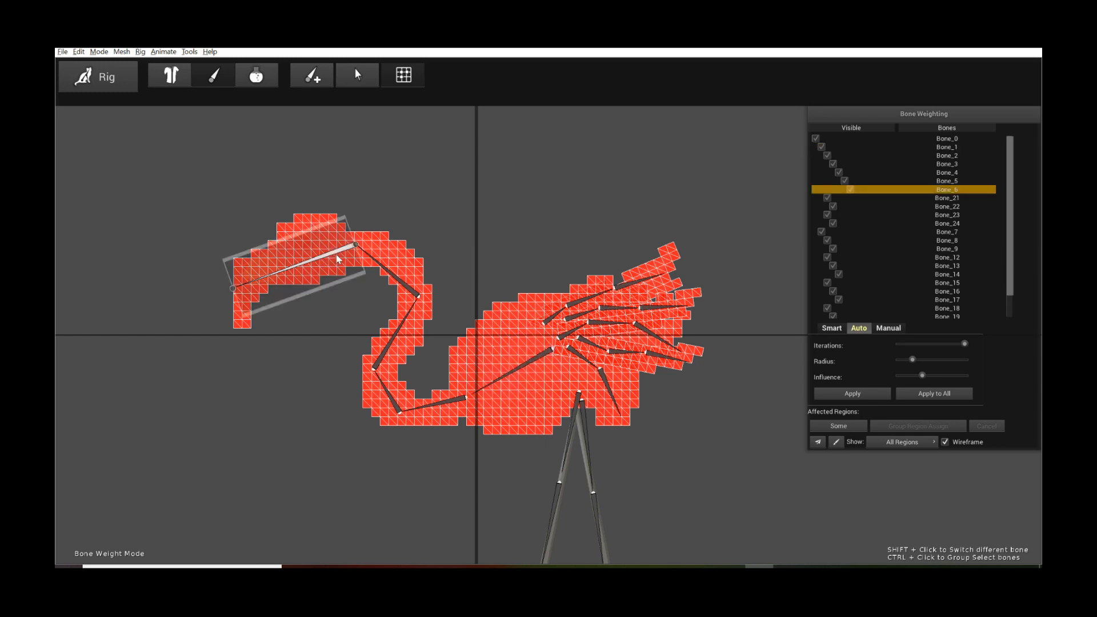
left_click(394, 274, "ctrl")
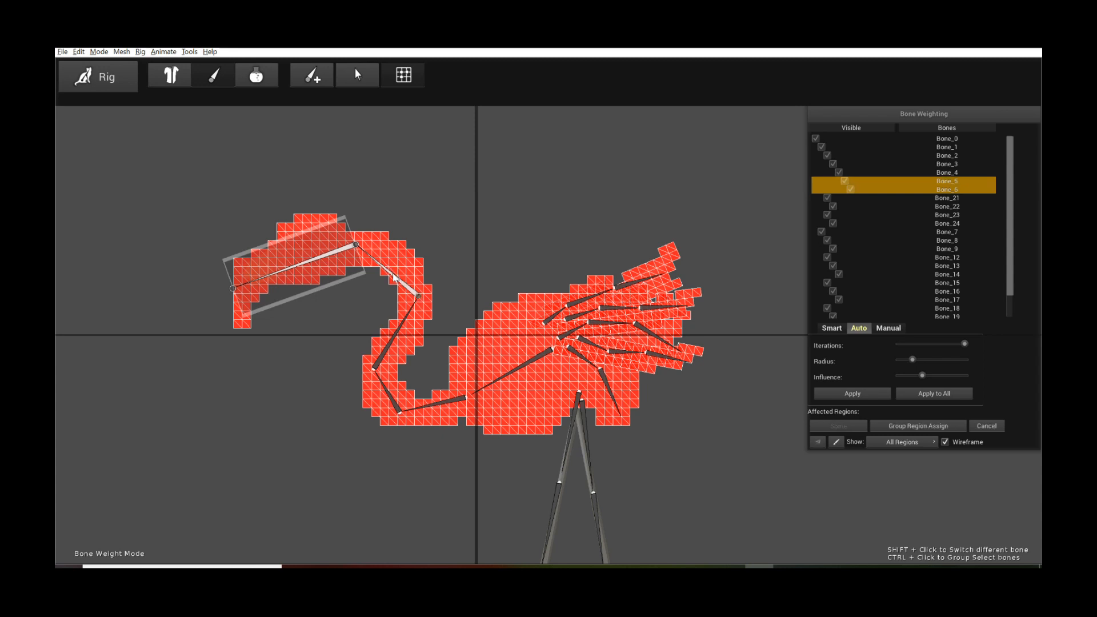
left_click(397, 338, "ctrl")
left_click(388, 393, "ctrl")
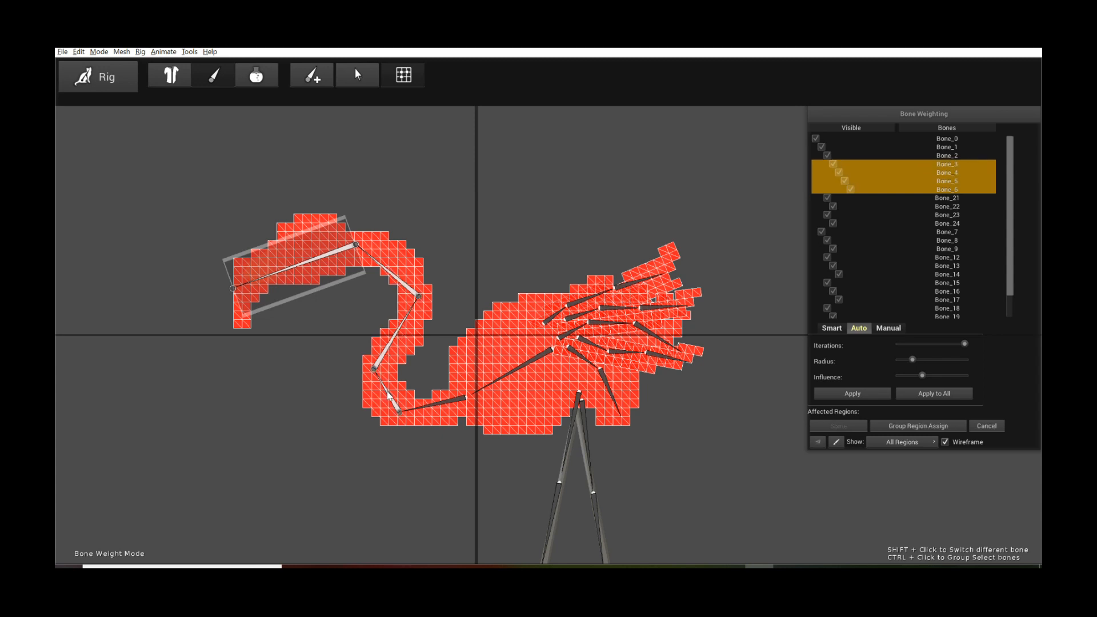
left_click(451, 403, "ctrl")
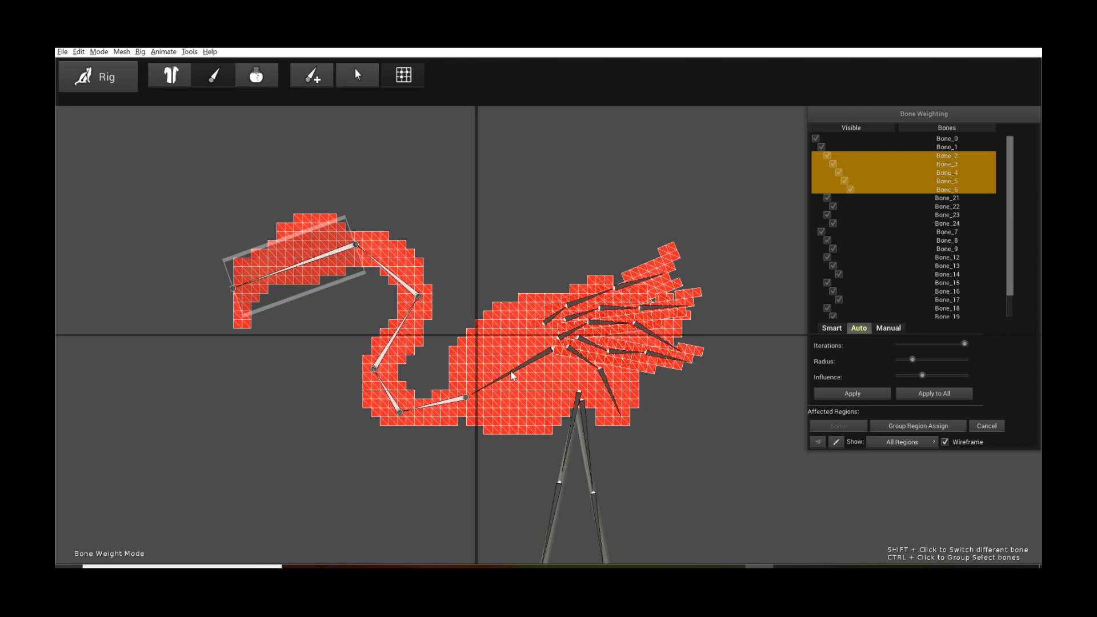
left_click(508, 373, "ctrl")
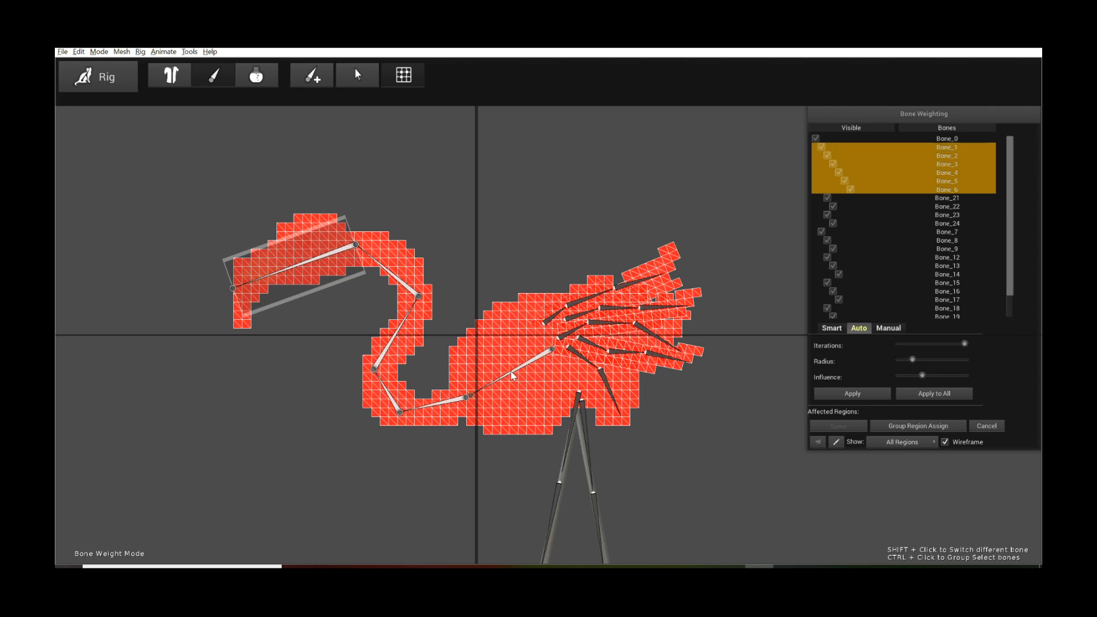
left_click(574, 336, "ctrl")
left_click(600, 323, "ctrl")
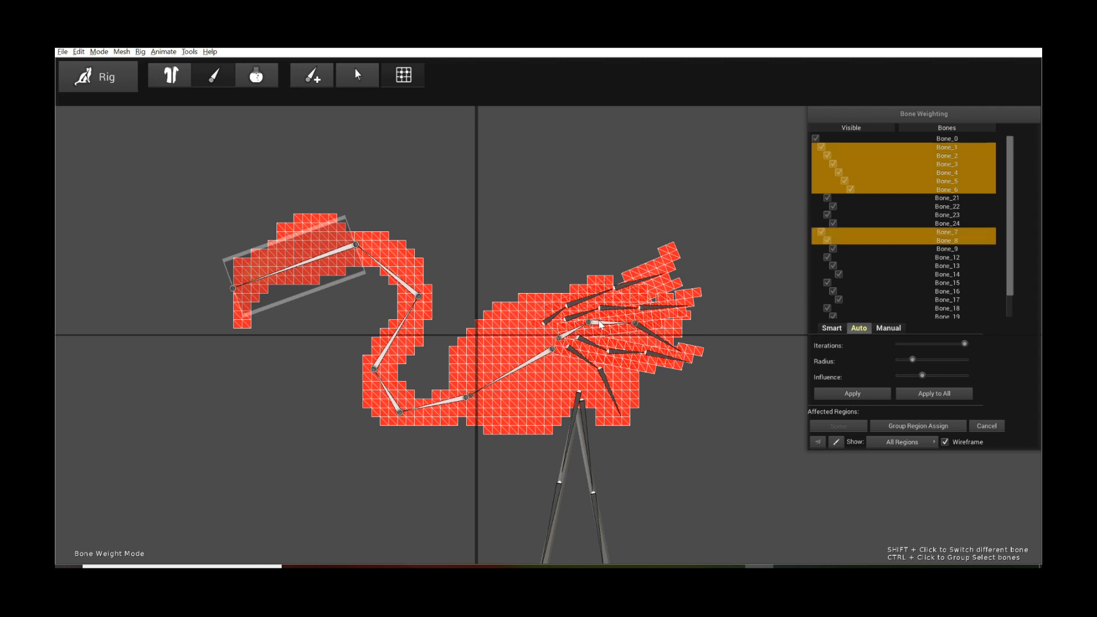
left_click(657, 340, "ctrl")
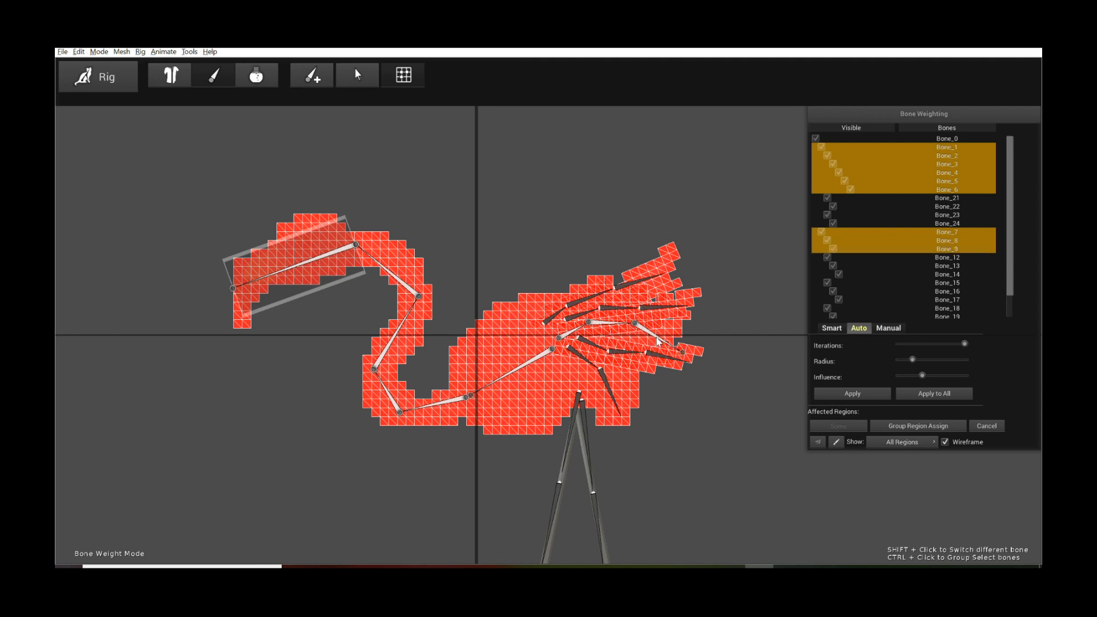
left_click(612, 389, "ctrl")
left_click(856, 394)
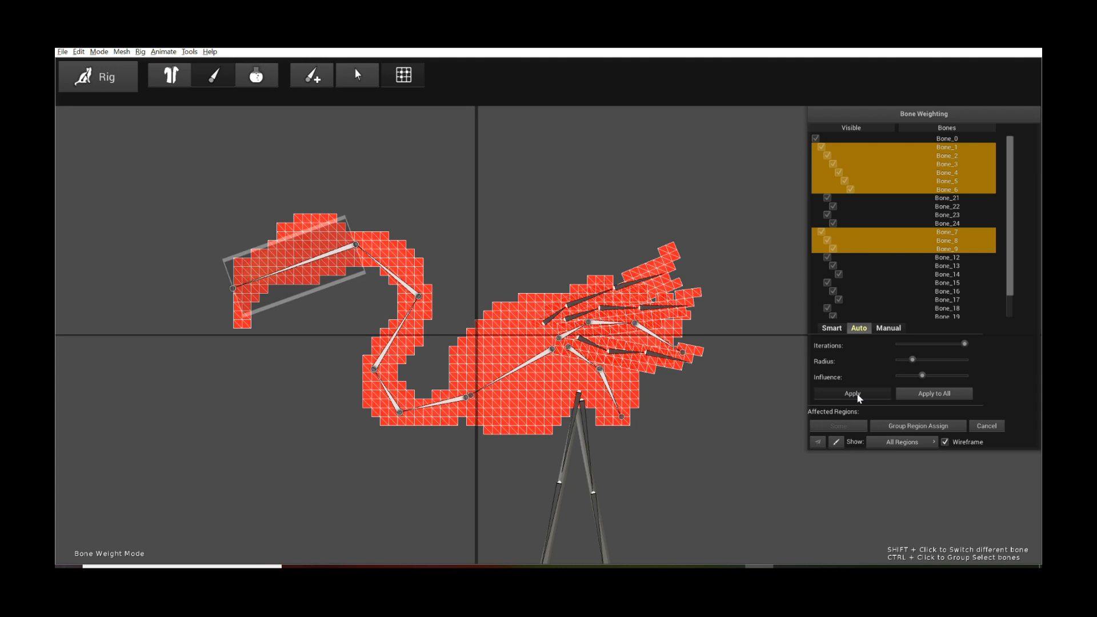
left_click_drag(709, 388, 677, 414)
scroll(679, 419, "up", 2)
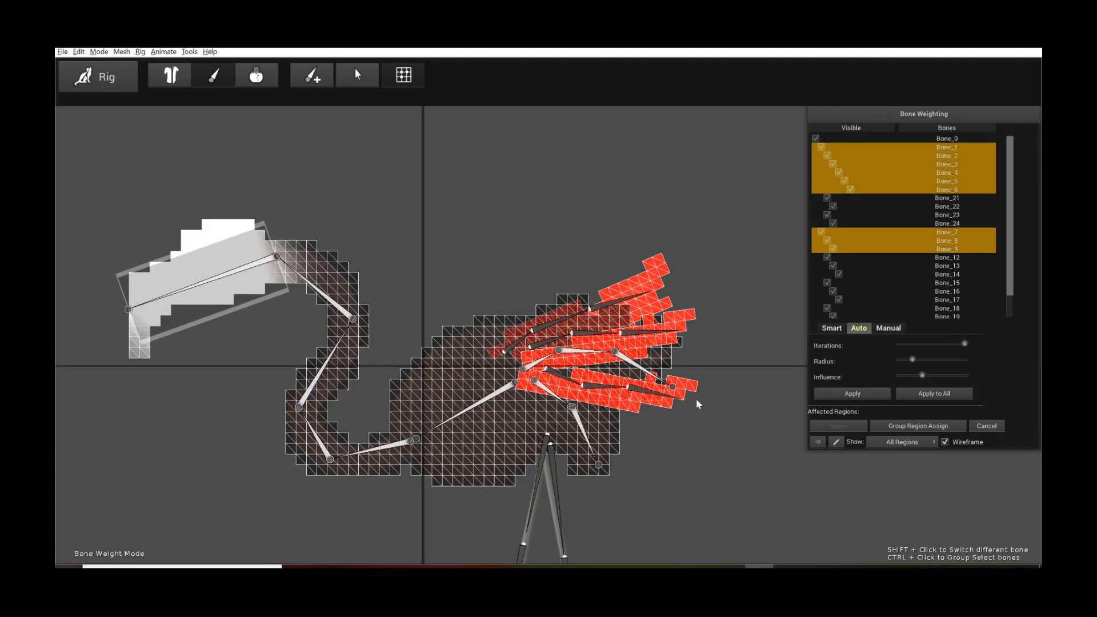
Step: Group Bone_15, Bone_16 and Bone_17 of the lowest tail feather and restrict their affected regions to feather0_0 only
scroll(697, 404, "down", 1)
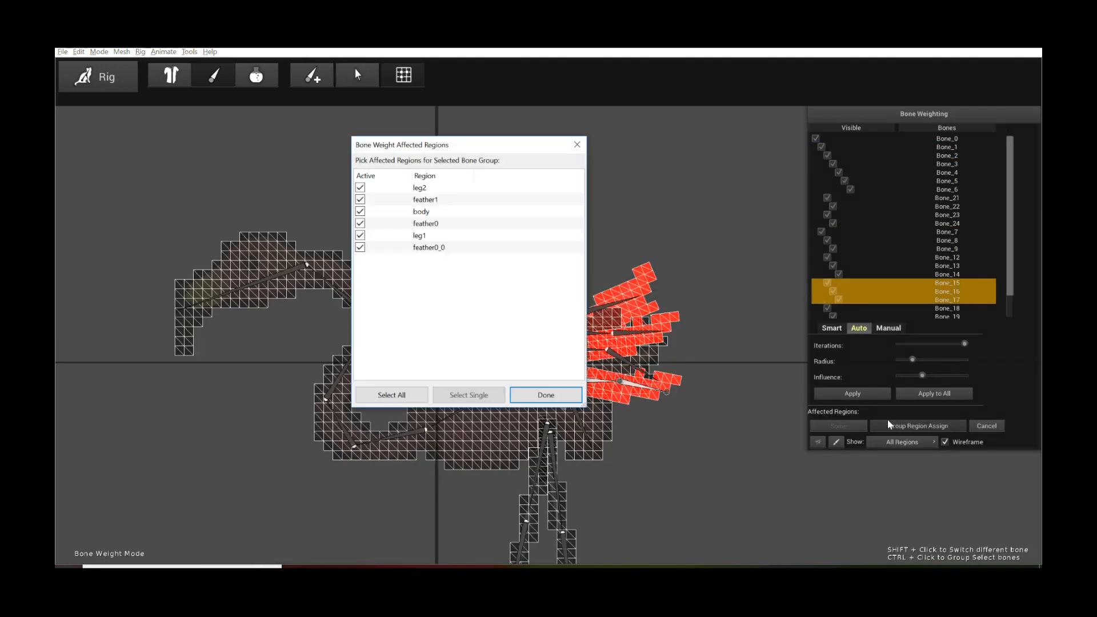
left_click(477, 395)
left_click(477, 395)
left_click(546, 395)
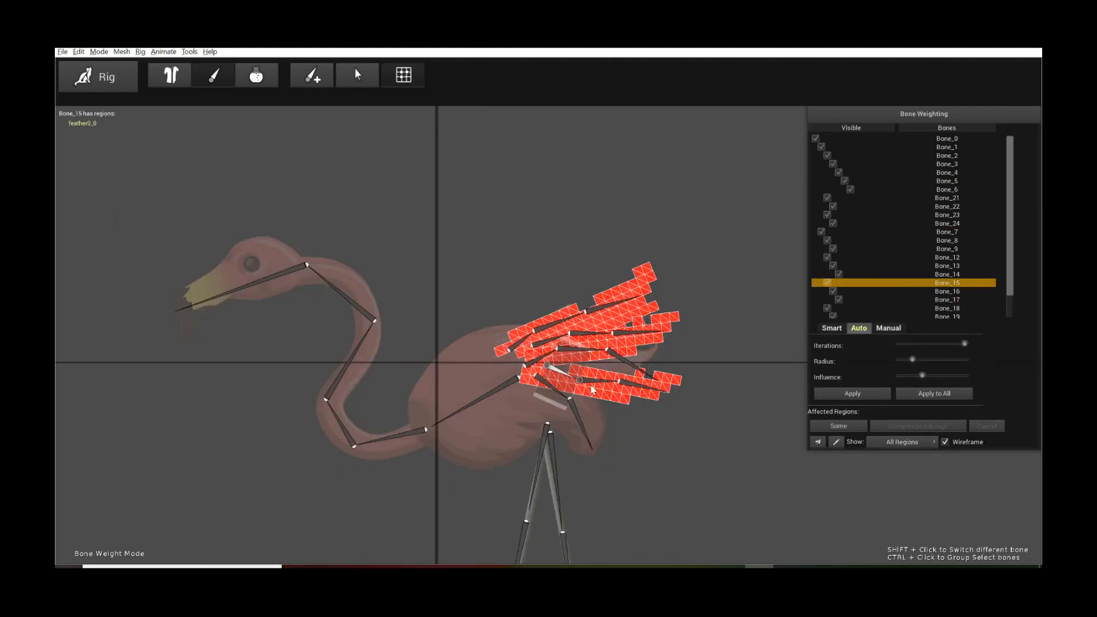
Step: Group Bone_18 with the next two bones of the middle tail feather and restrict their affected regions to feather0 only
left_click(552, 339, "shift")
left_click(591, 334, "ctrl")
left_click(637, 332, "ctrl")
left_click(925, 427)
left_click(428, 222)
left_click(472, 395)
left_click(546, 395)
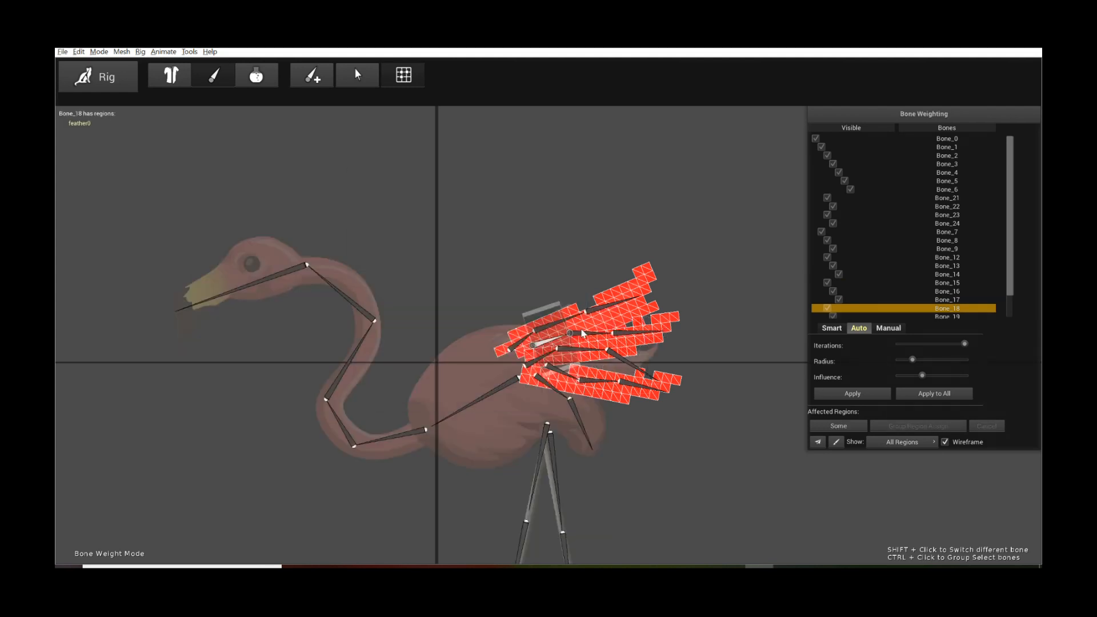
Step: Group Bone_12, Bone_13 and Bone_14 of the uppermost tail feather and restrict their affected regions to feather1 only
left_click(521, 341, "shift")
left_click(560, 322, "ctrl")
left_click(610, 306, "ctrl")
left_click(920, 427)
left_click(446, 200)
left_click(483, 395)
left_click(546, 395)
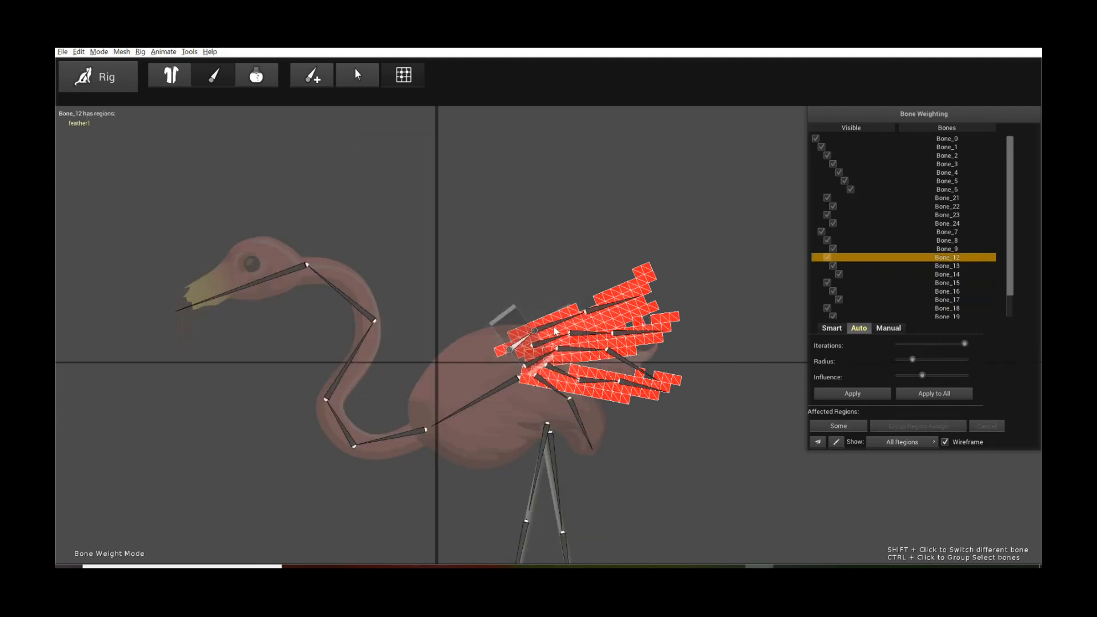
Step: Group all nine bones of the three tail feathers, starting from Bone_12, and apply automatic weights to them
left_click(561, 321, "ctrl")
left_click(599, 307, "ctrl")
left_click(551, 338, "ctrl")
left_click(591, 333, "ctrl")
left_click(632, 332, "ctrl")
left_click(561, 371, "ctrl")
left_click(599, 380, "ctrl")
left_click(637, 385, "ctrl")
left_click(865, 396)
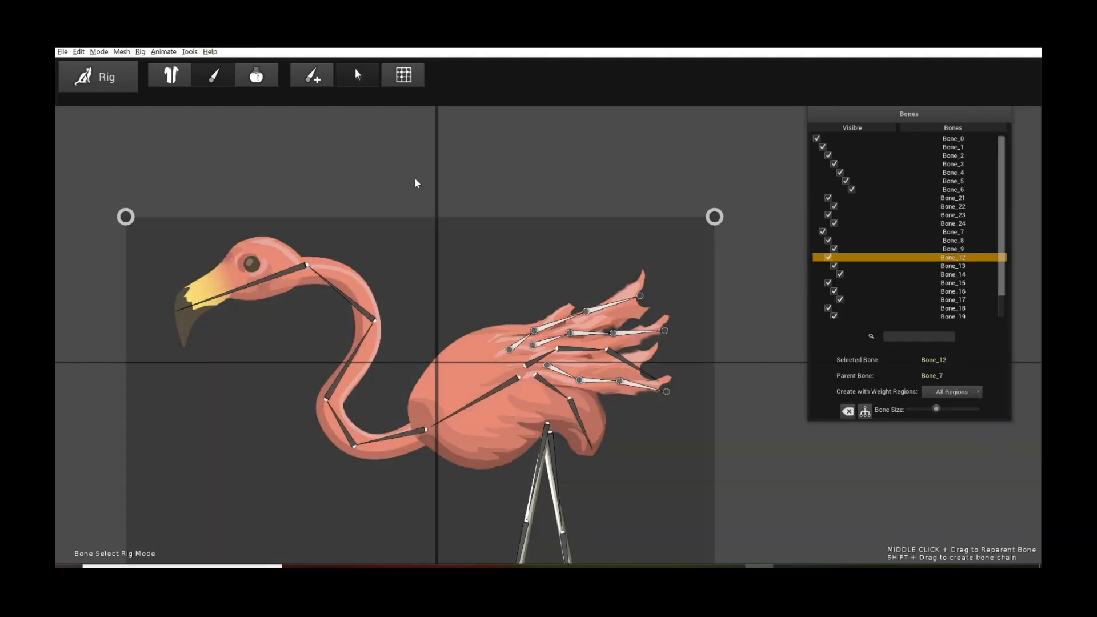
Step: Reduce the automatic weighting radius for Bone_14 in the uppermost feather and reapply its weights
scroll(458, 215, "down", 3)
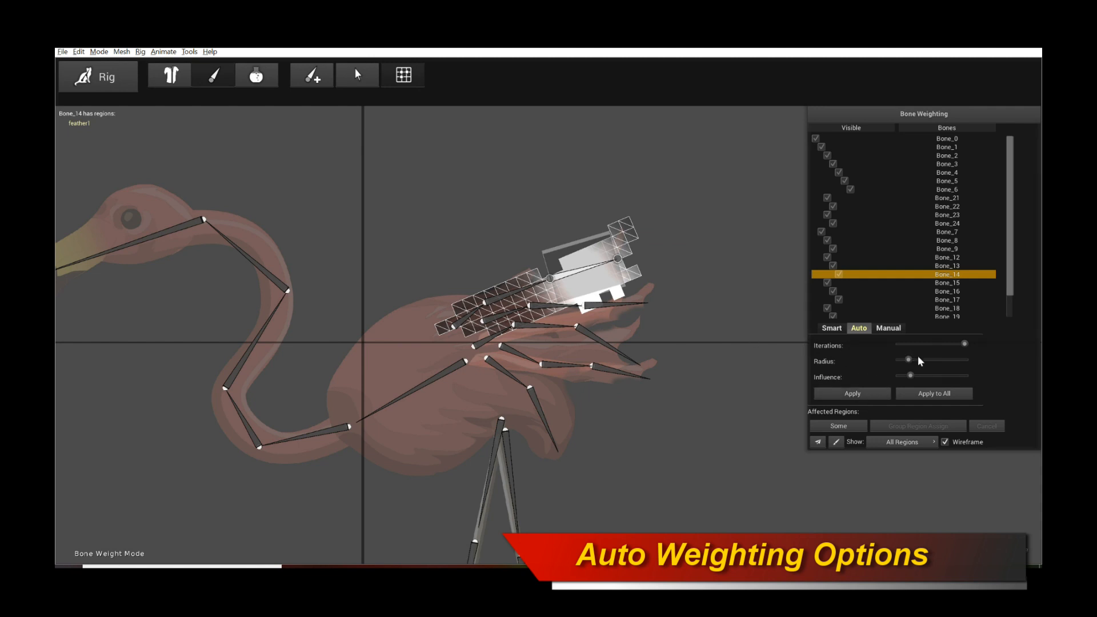
left_click_drag(913, 360, 903, 360)
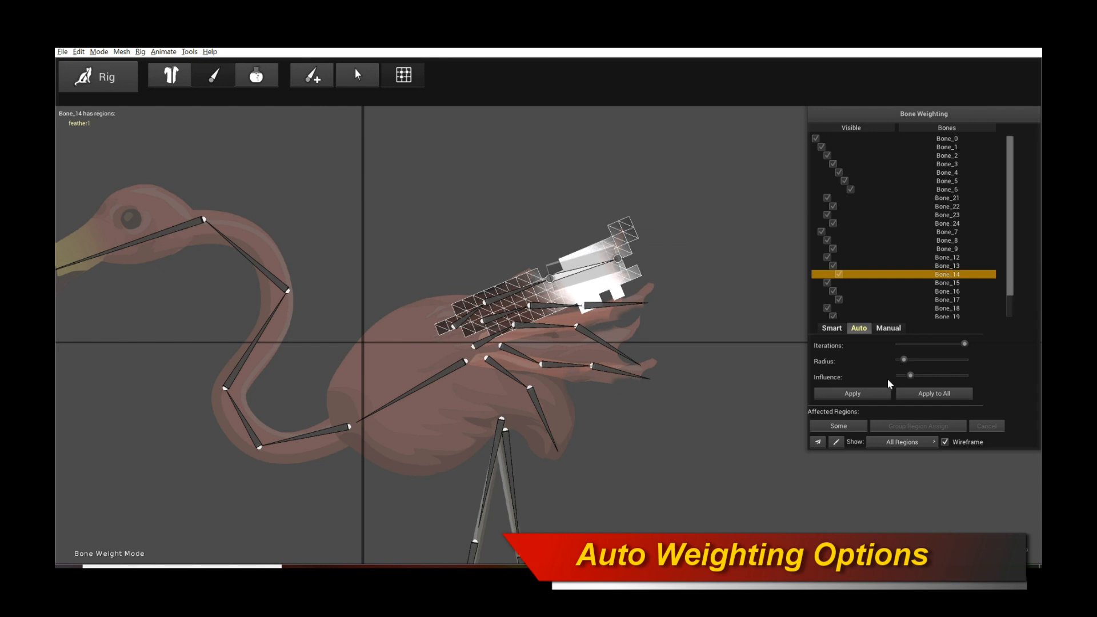
left_click(872, 398)
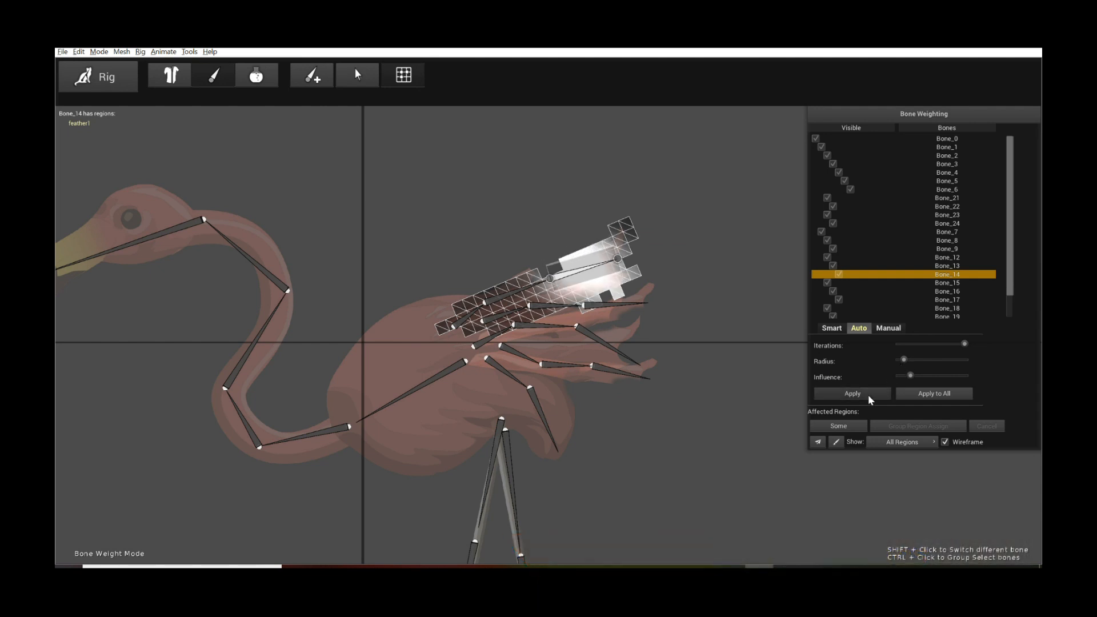
Step: Try a lower automatic weighting influence on Bone_14 in two successive reductions, reapplying the weights after each one
left_click_drag(910, 380, 904, 380)
left_click(846, 395)
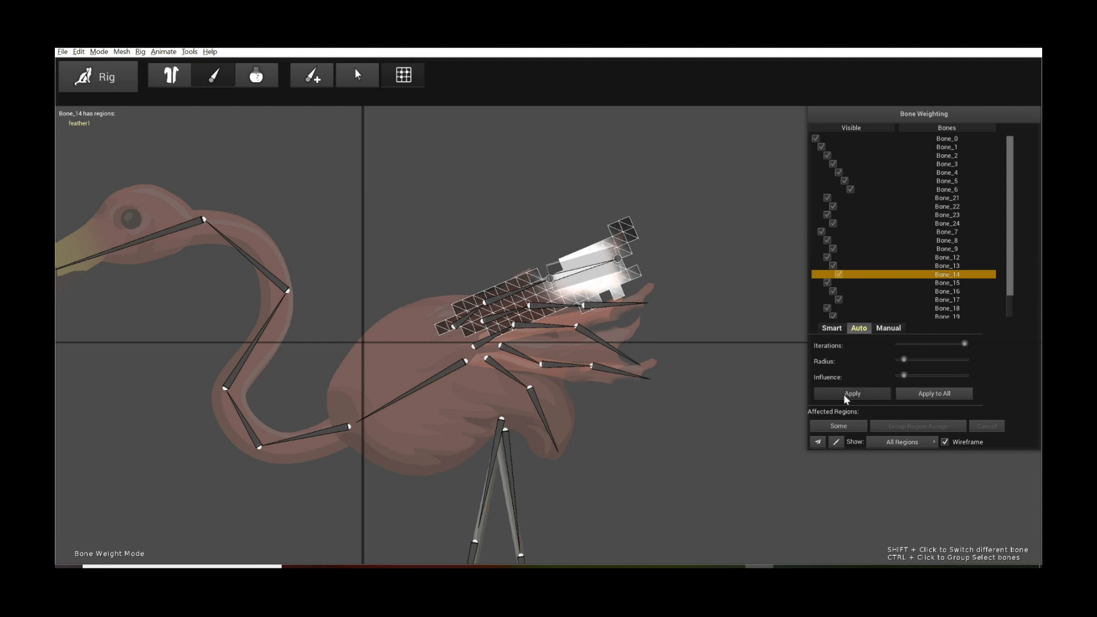
left_click_drag(906, 379, 902, 380)
left_click(857, 394)
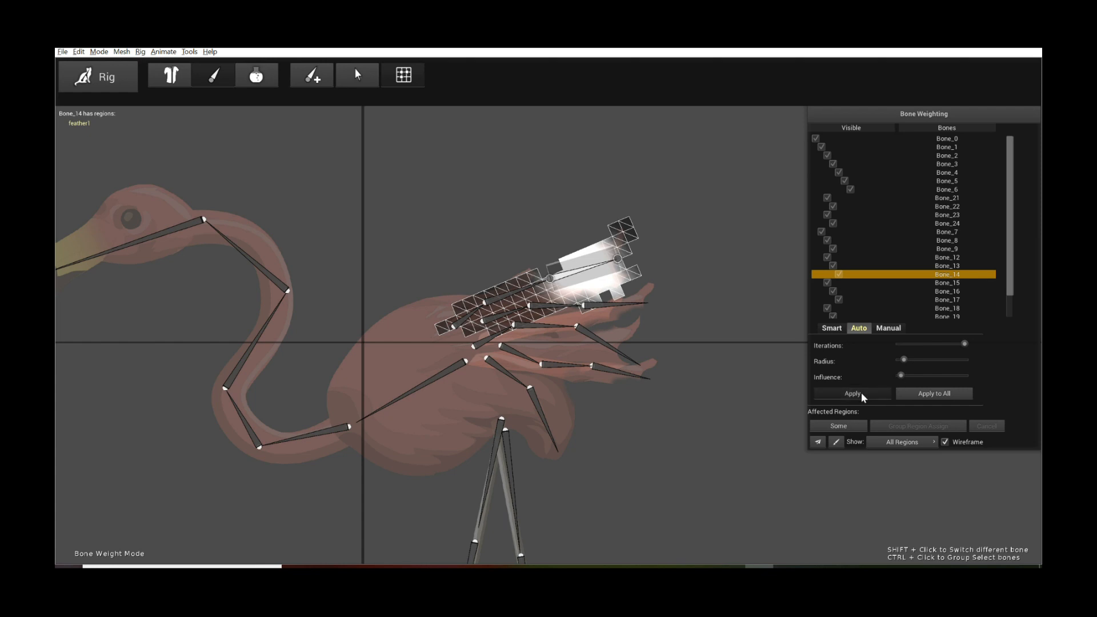
Step: Try a high automatic weighting influence on Bone_14, then bring it back down to a low setting, applying the weights each time
left_click_drag(901, 376, 956, 379)
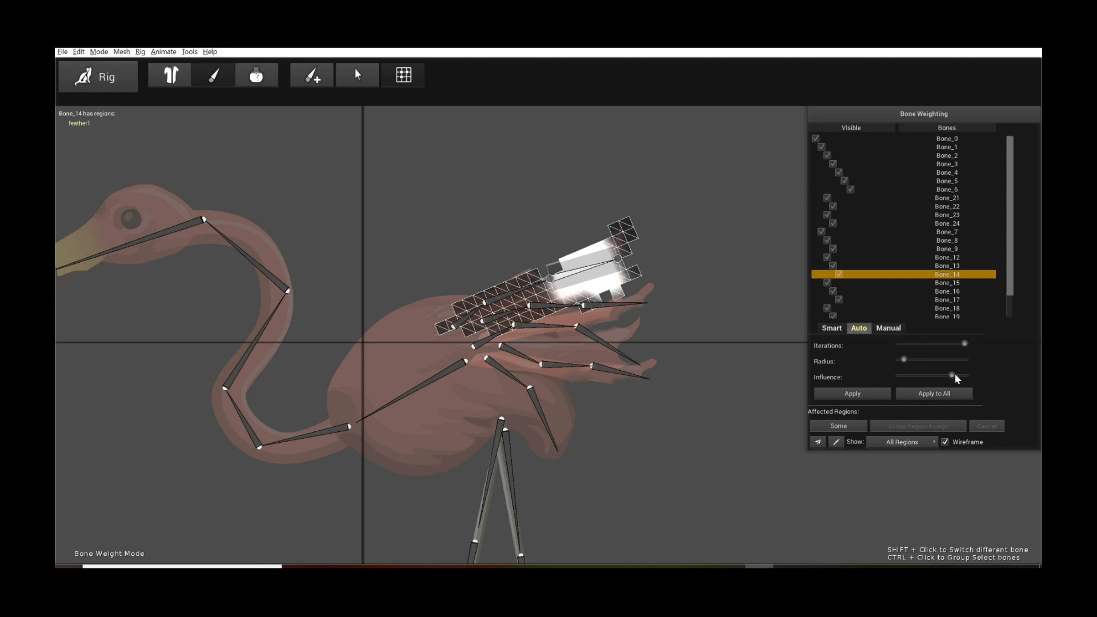
left_click(863, 395)
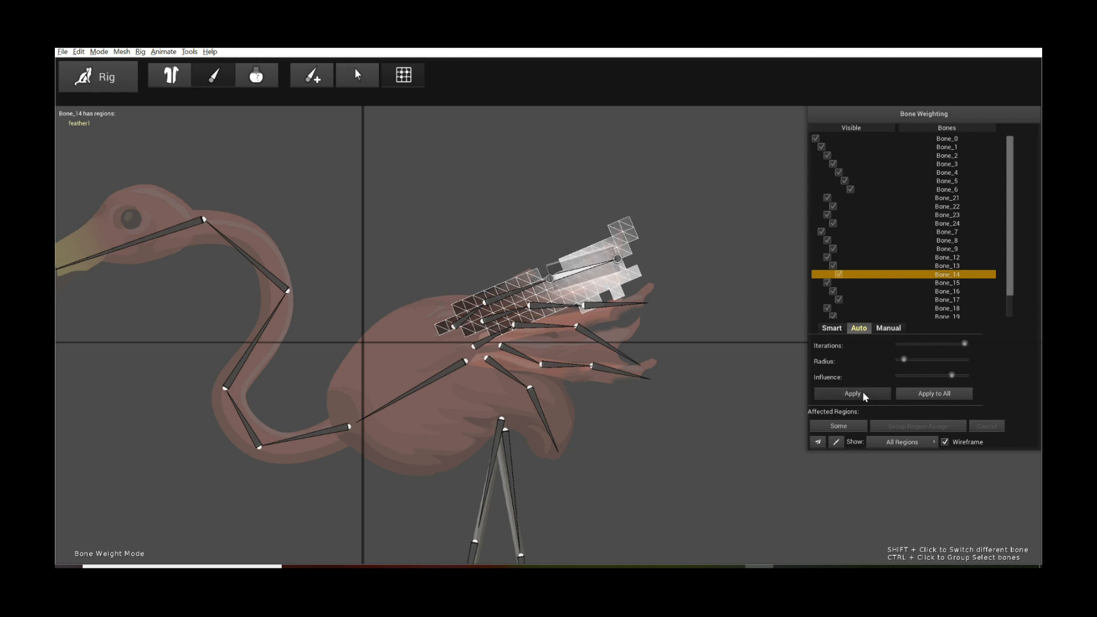
left_click_drag(949, 377, 909, 378)
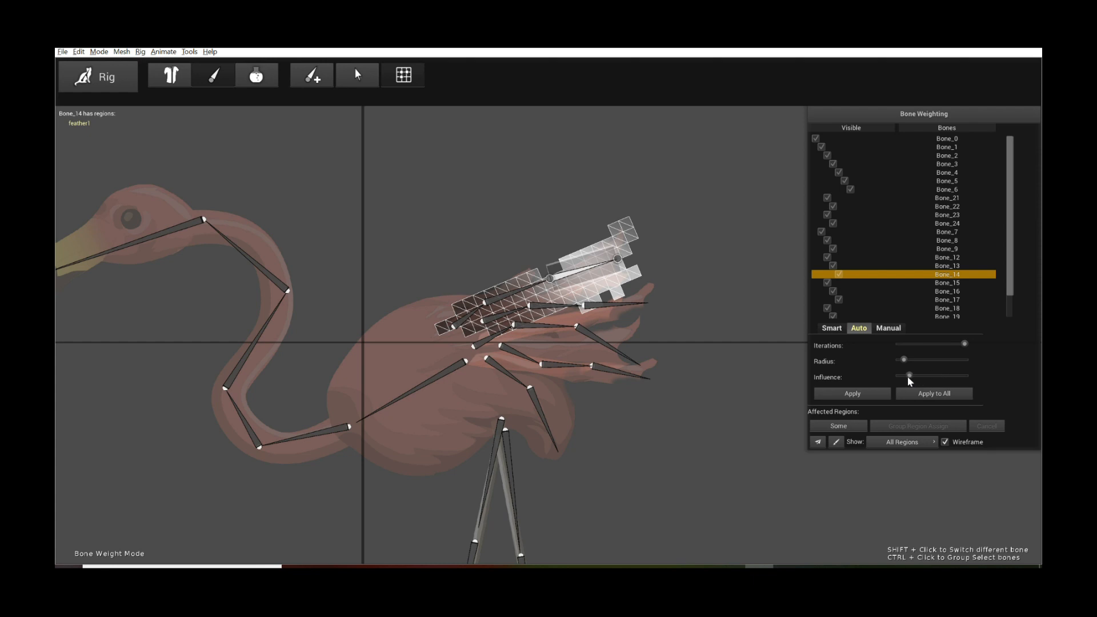
left_click(853, 394)
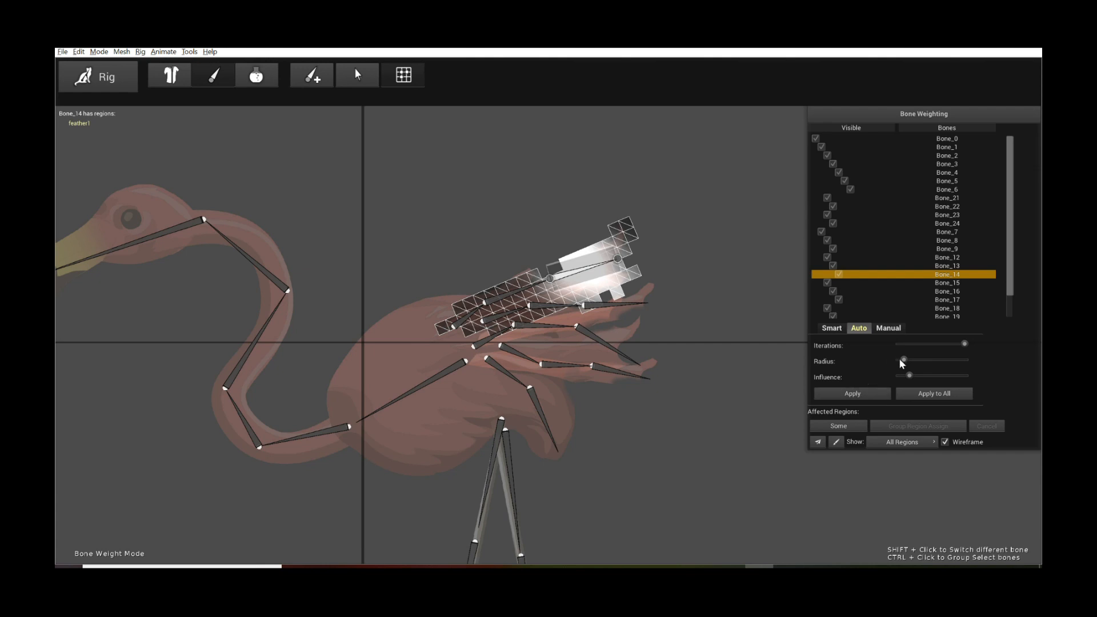
Step: Try a slightly larger weighting radius on Bone_14, then return to the smaller radius, applying the weights each time
left_click_drag(904, 361, 911, 361)
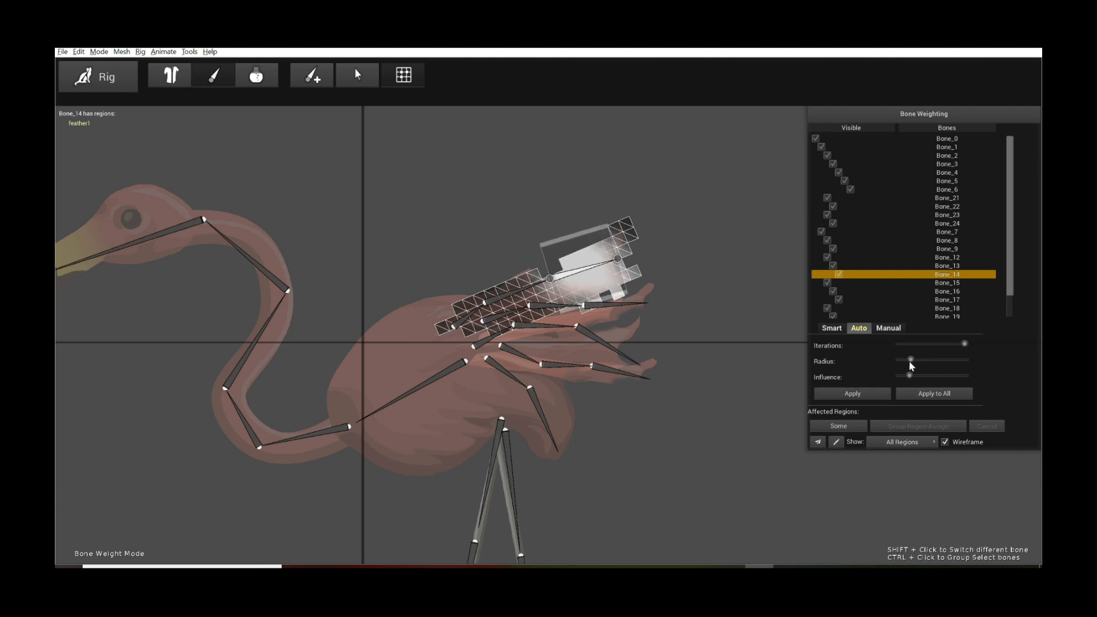
left_click(861, 397)
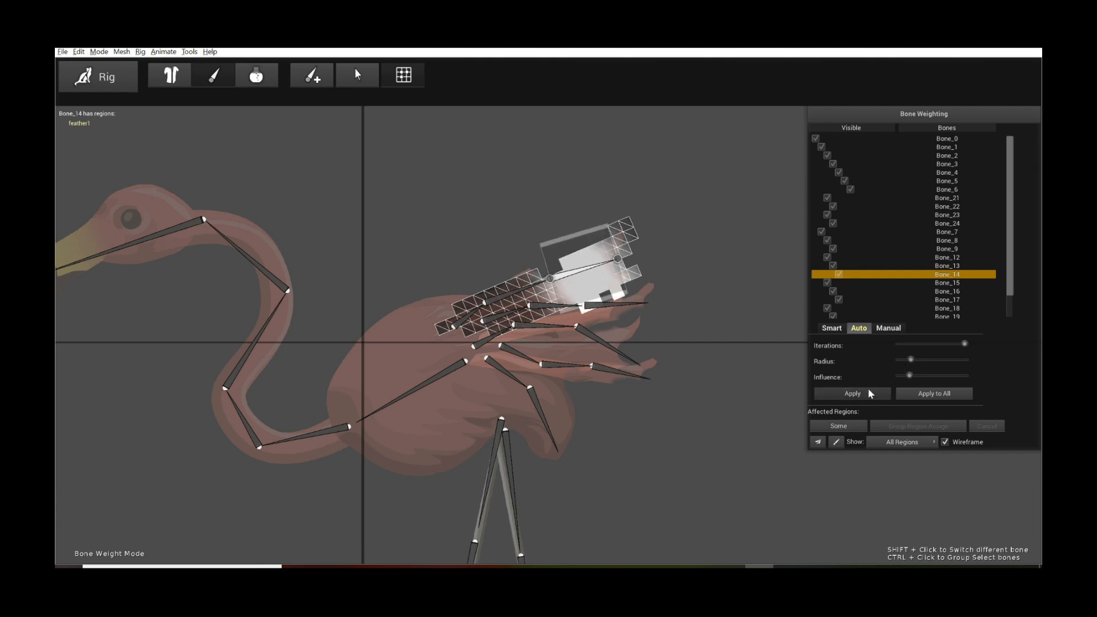
left_click_drag(911, 361, 904, 362)
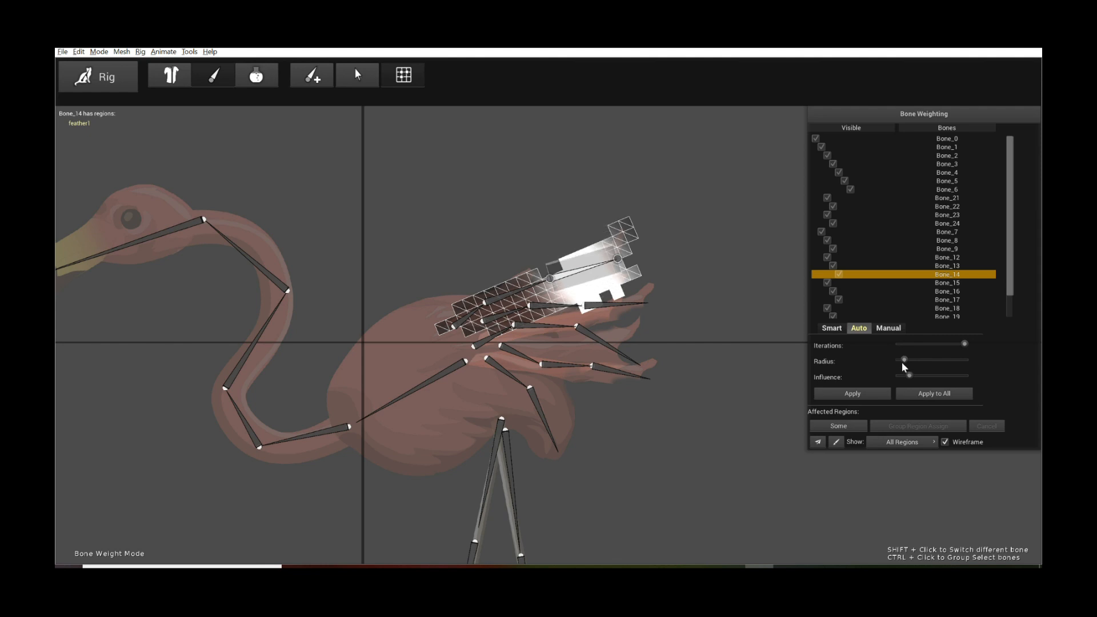
left_click(861, 394)
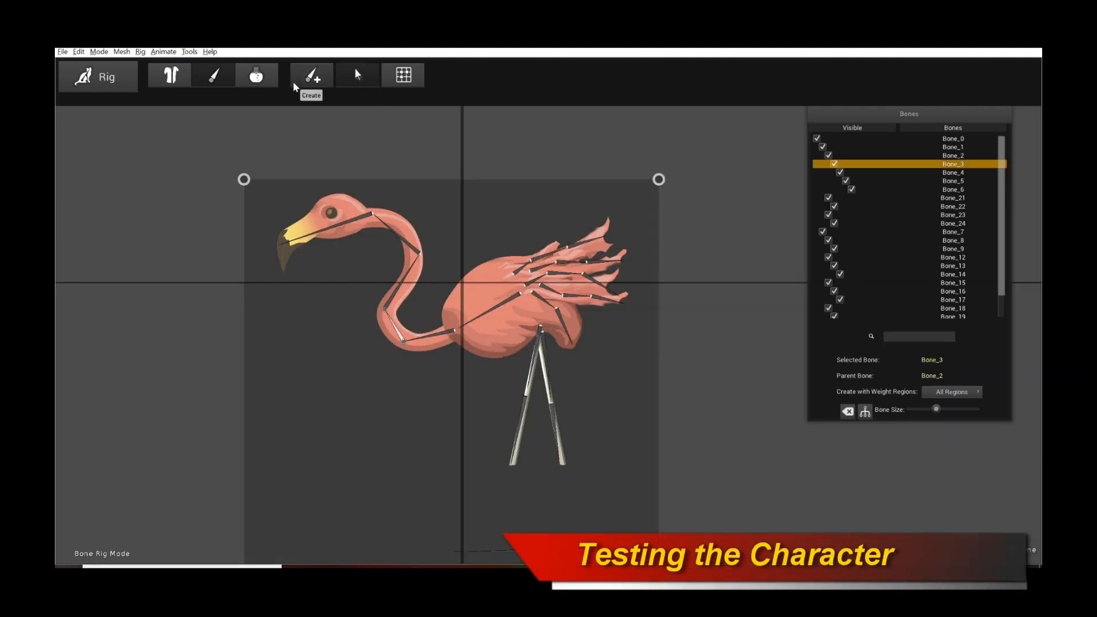
Step: Test the rig by bending the flamingo's neck, head and beak bones and swinging the front of the body bone
left_click(256, 76)
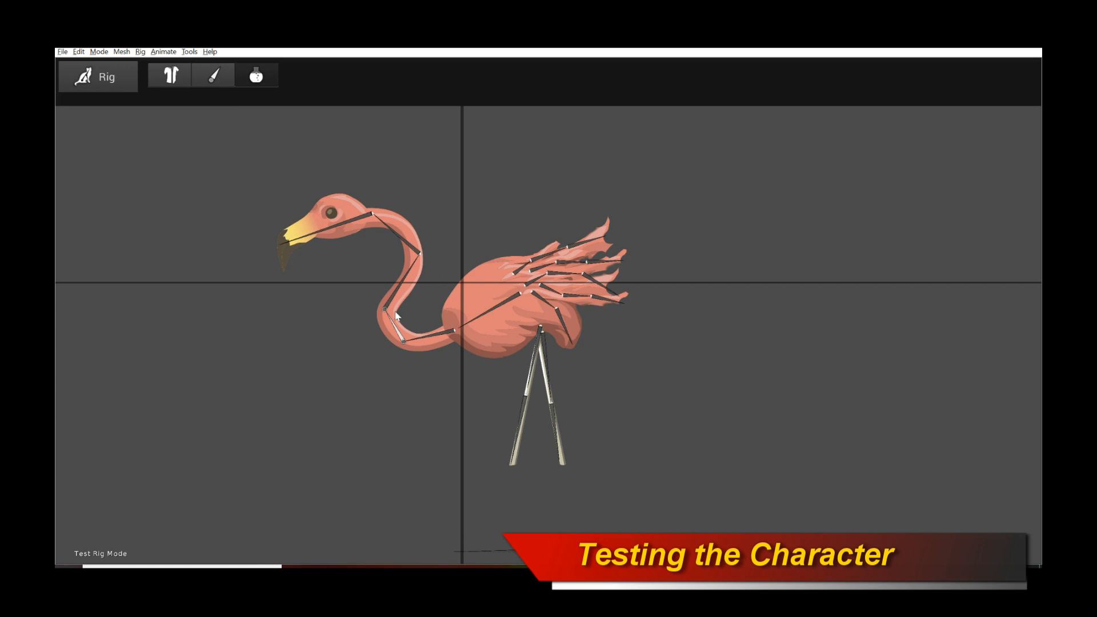
left_click_drag(383, 310, 372, 322)
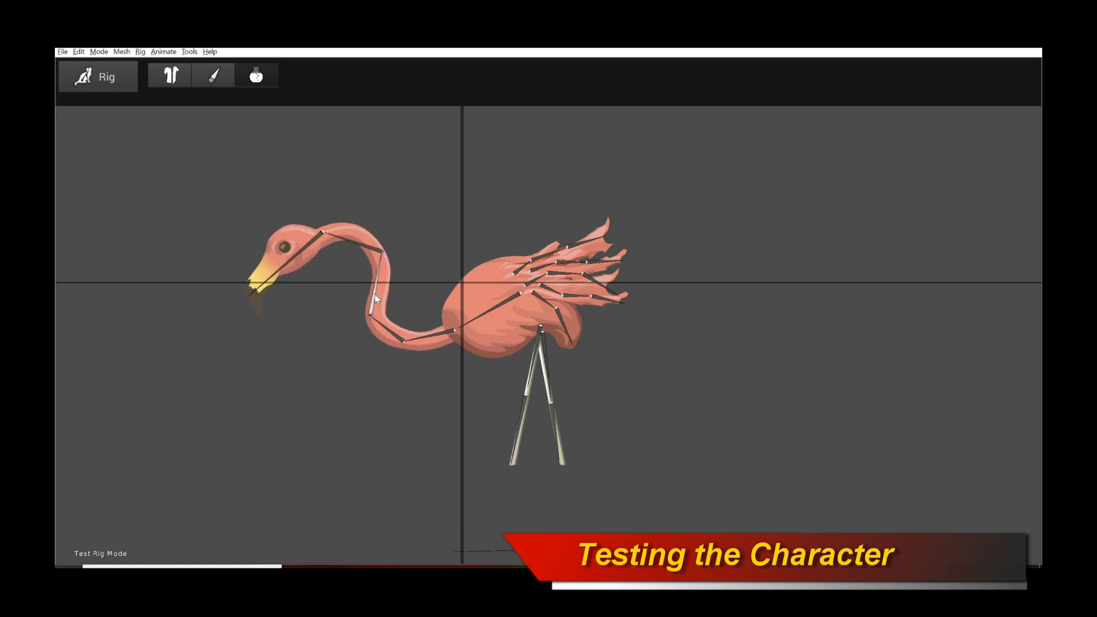
left_click_drag(384, 256, 387, 260)
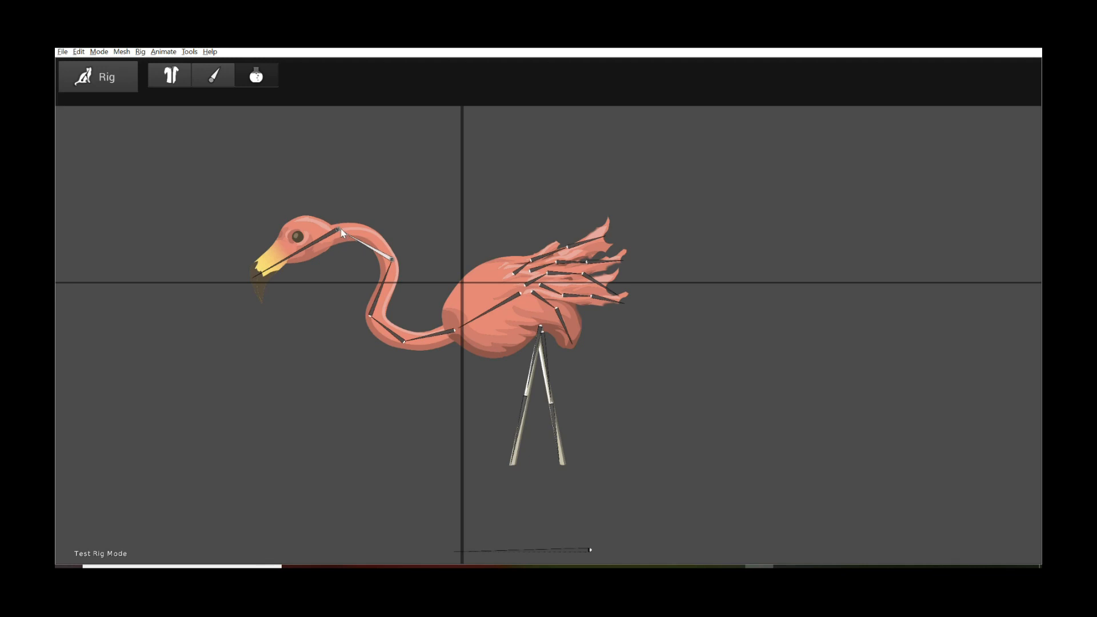
mouse_move(338, 228)
left_mouse_down()
mouse_move(370, 221)
mouse_move(348, 218)
mouse_move(327, 244)
left_mouse_up()
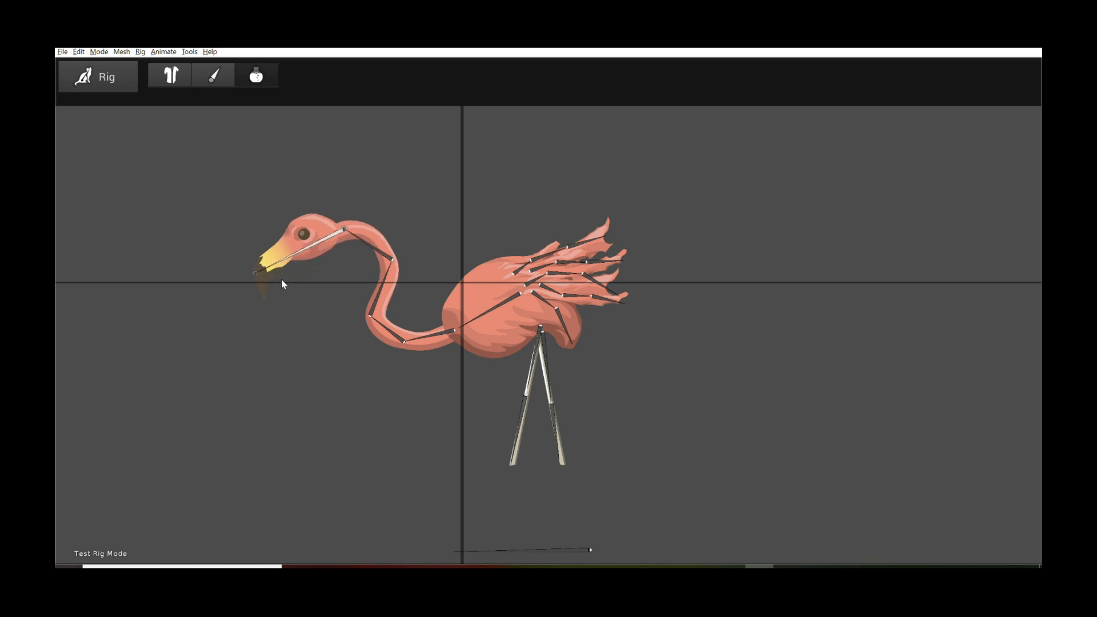
mouse_move(256, 272)
left_mouse_down()
mouse_move(251, 239)
mouse_move(265, 294)
mouse_move(251, 247)
mouse_move(255, 269)
left_mouse_up()
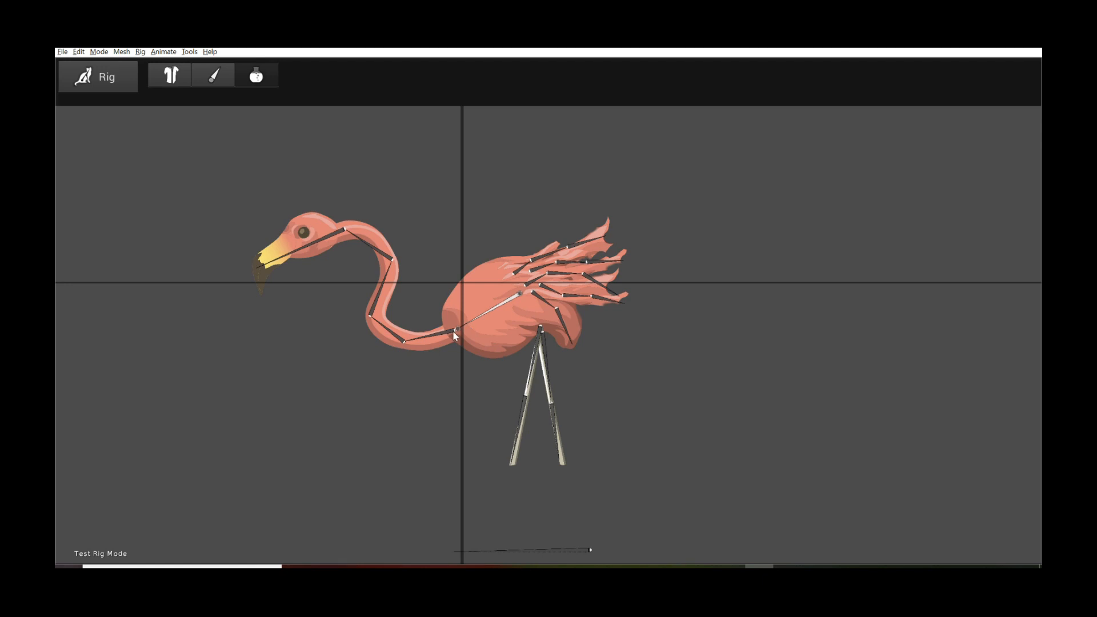
left_click_drag(453, 330, 454, 324)
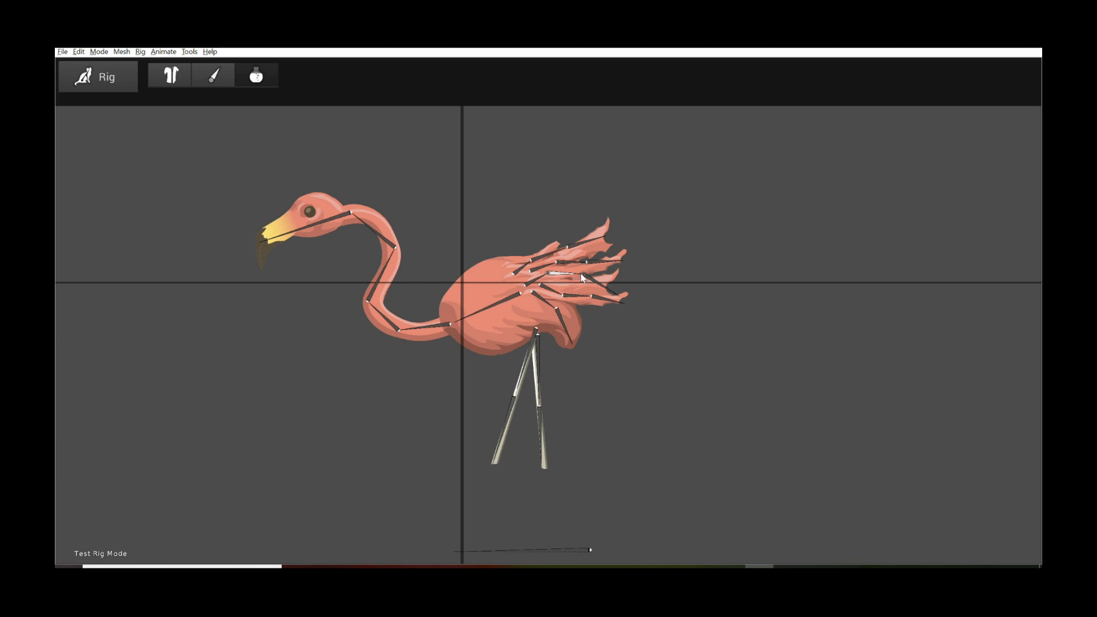
Step: Test the tail feather deformation by moving the rear body bone and the uppermost feather bones
left_click_drag(581, 273, 584, 272)
mouse_move(610, 250)
left_mouse_down()
mouse_move(604, 232)
mouse_move(609, 246)
left_mouse_up()
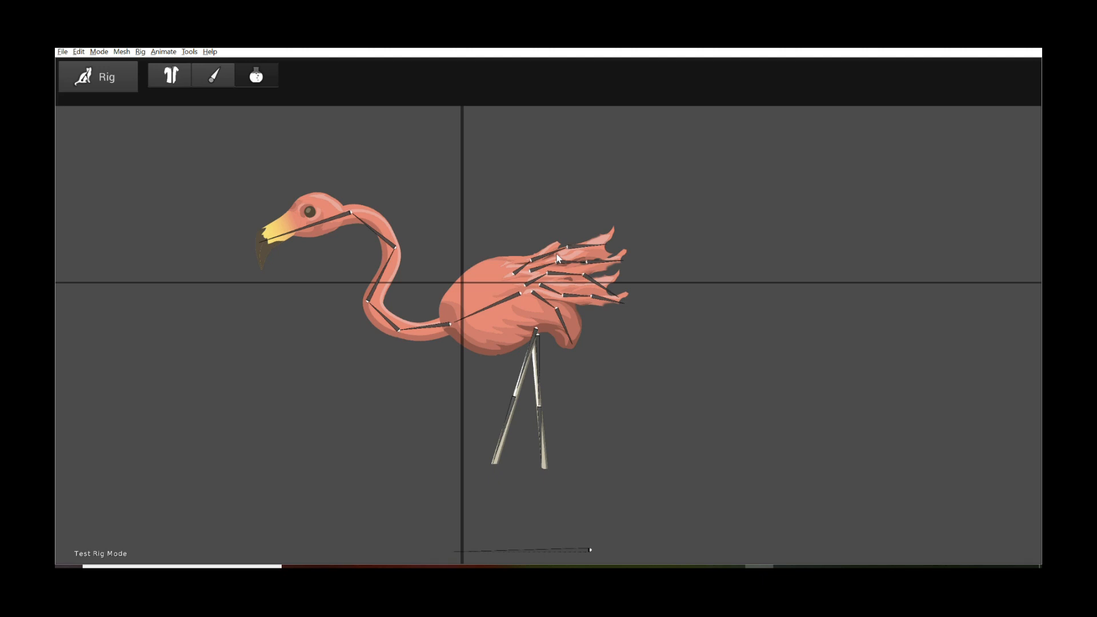
mouse_move(573, 257)
left_mouse_down()
mouse_move(574, 224)
mouse_move(572, 267)
left_mouse_up()
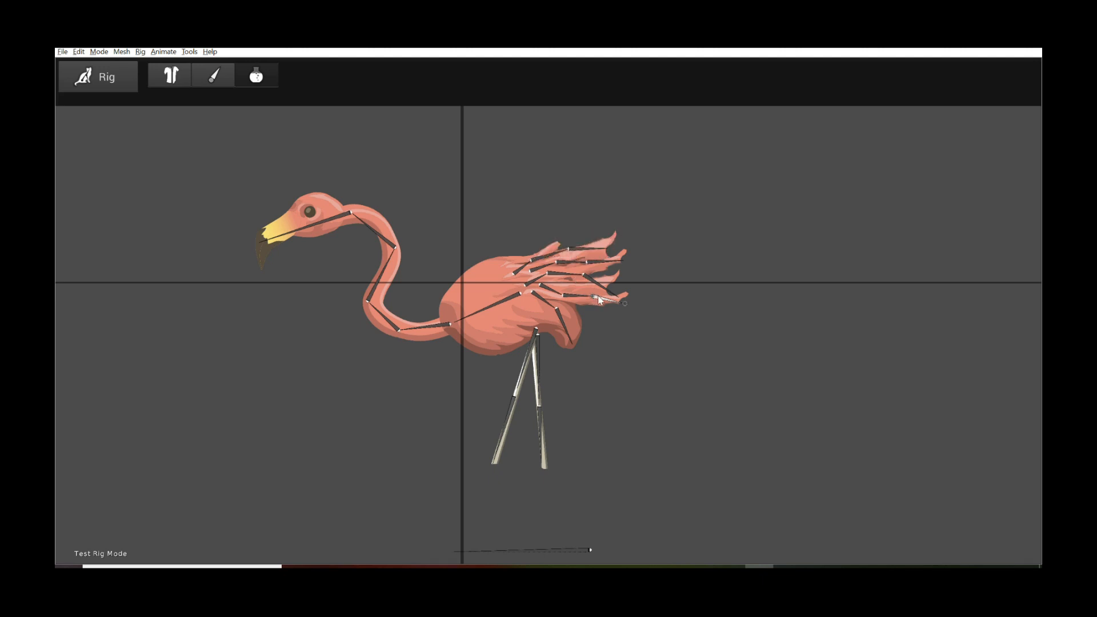
Step: Test the deformation of the lowest tail feather, the rear body feather and one leg by moving their end bones
left_click_drag(625, 304, 592, 307)
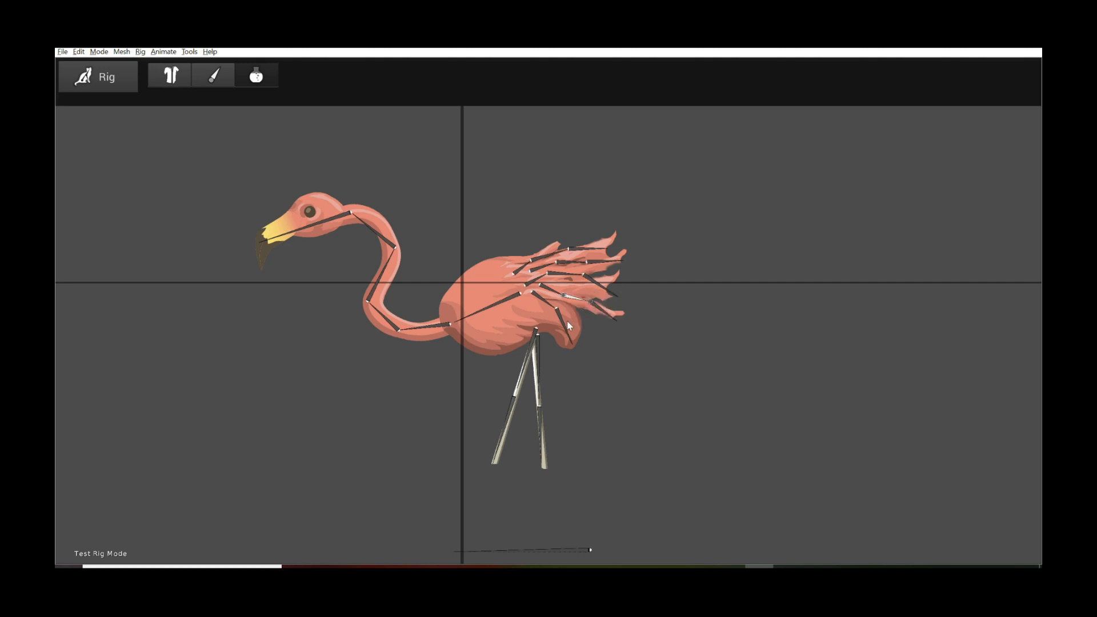
mouse_move(573, 347)
left_mouse_down()
mouse_move(553, 350)
mouse_move(585, 343)
left_mouse_up()
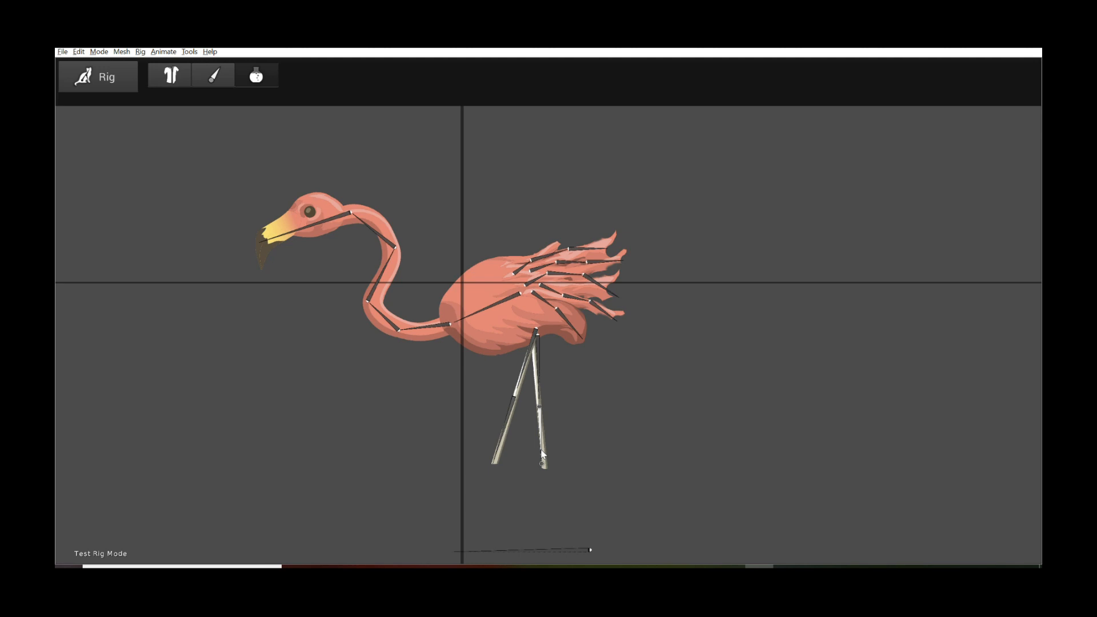
mouse_move(541, 467)
left_mouse_down()
mouse_move(584, 454)
mouse_move(548, 460)
left_mouse_up()
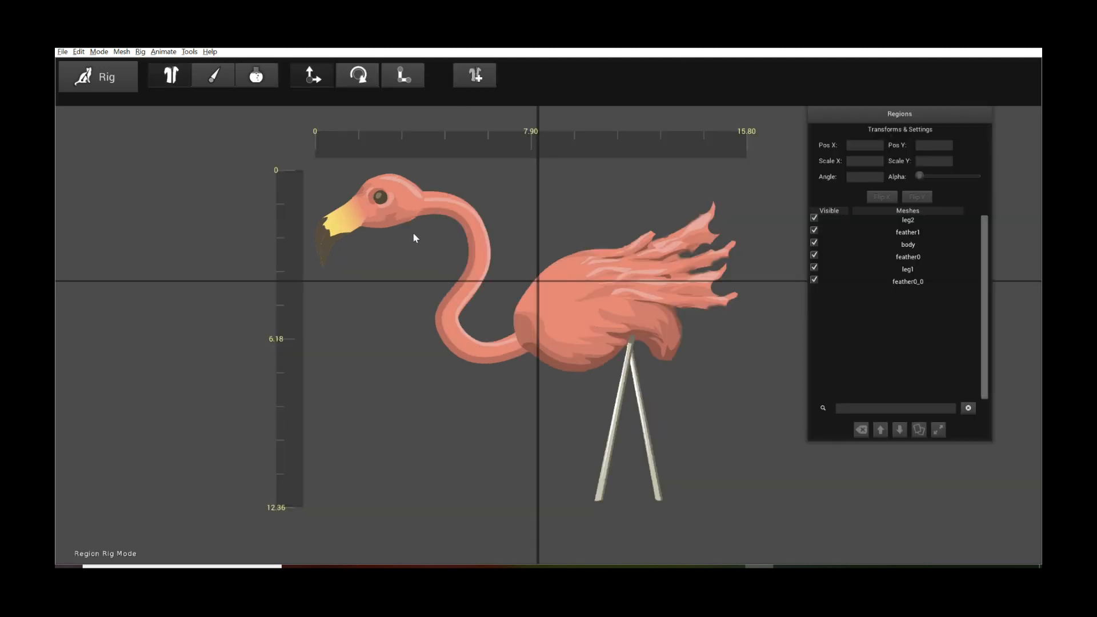
Step: Switch from rigging to Animate mode and check the motors of the root bone and the upper leg bone Bone_21
left_click(108, 87)
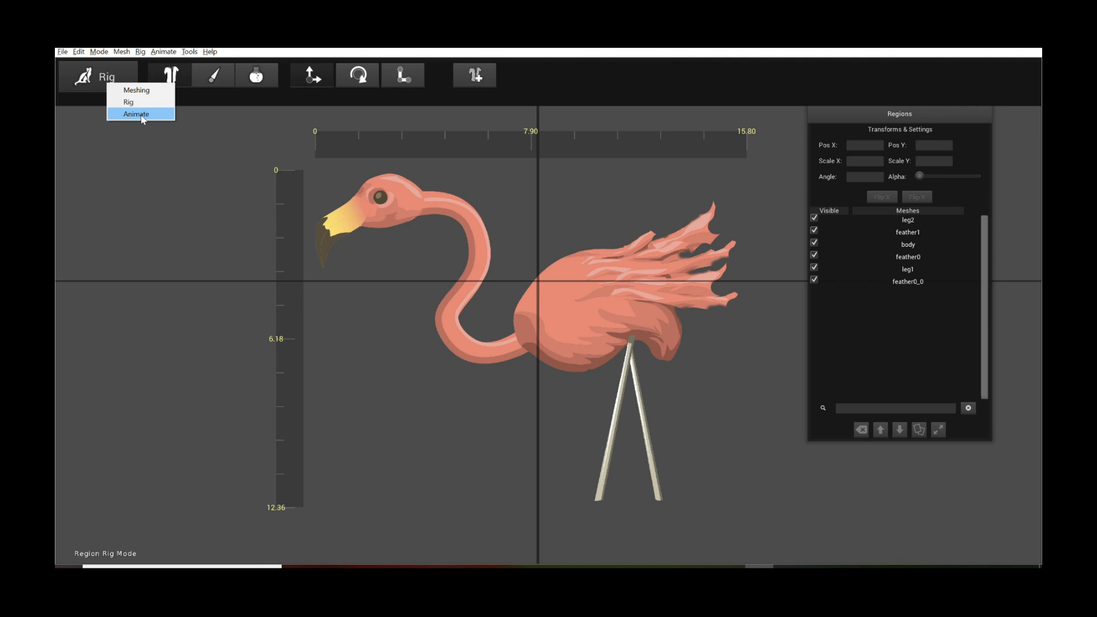
left_click(137, 114)
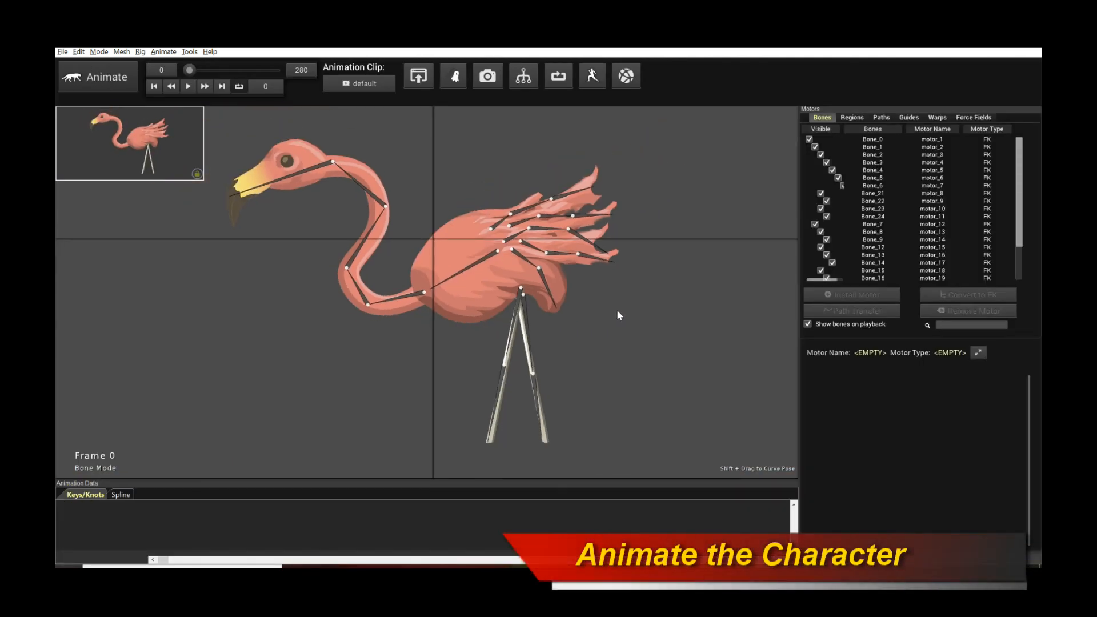
scroll(616, 309, "down", 5)
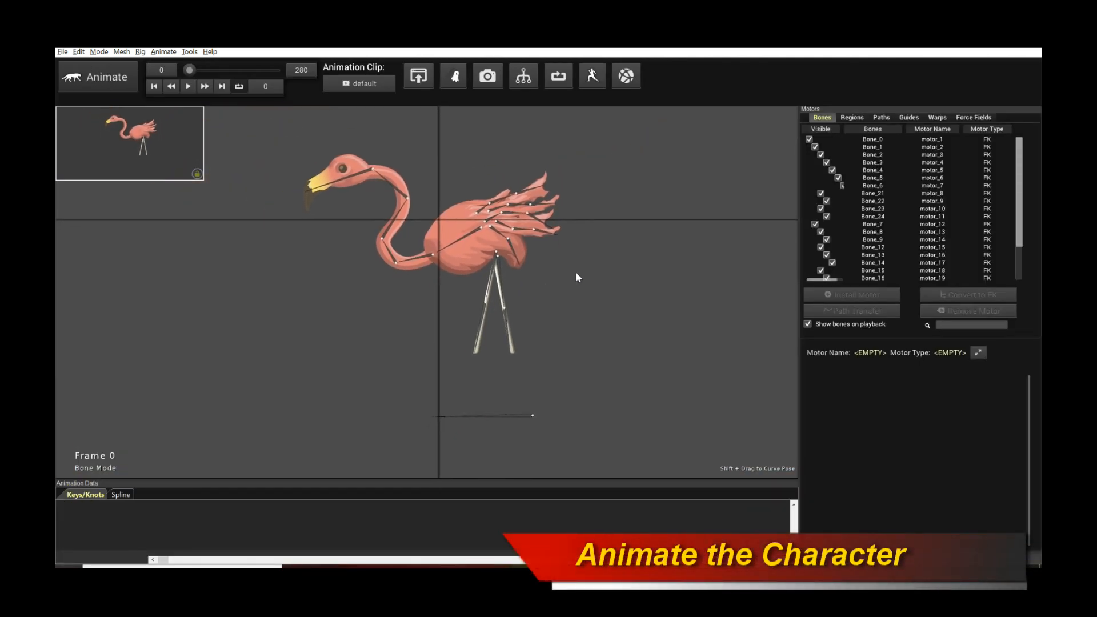
scroll(578, 277, "up", 1)
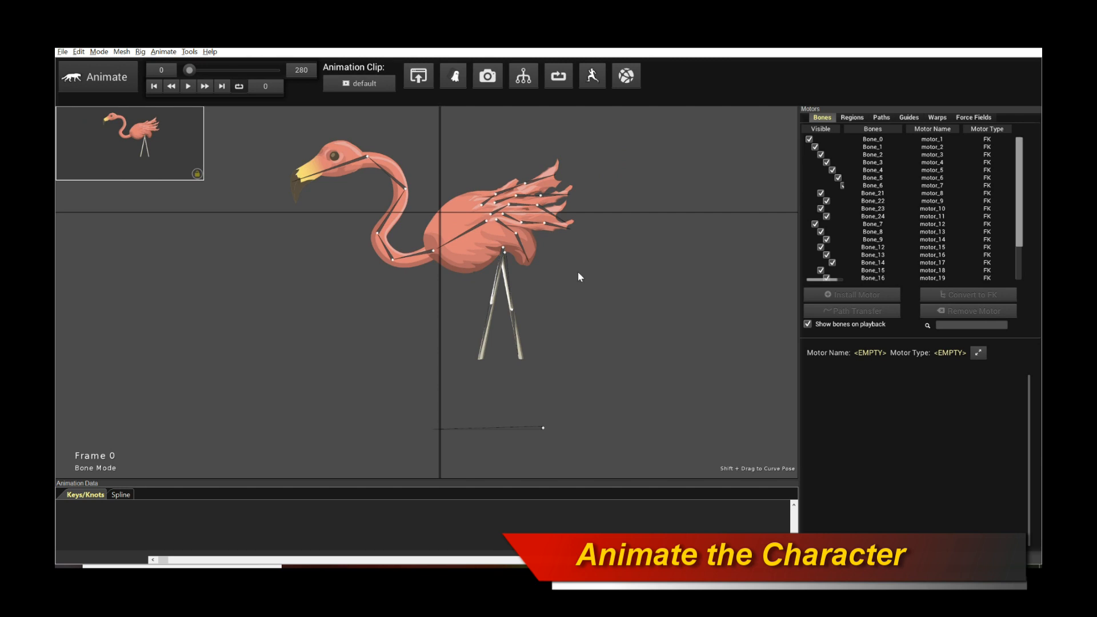
left_click(535, 428)
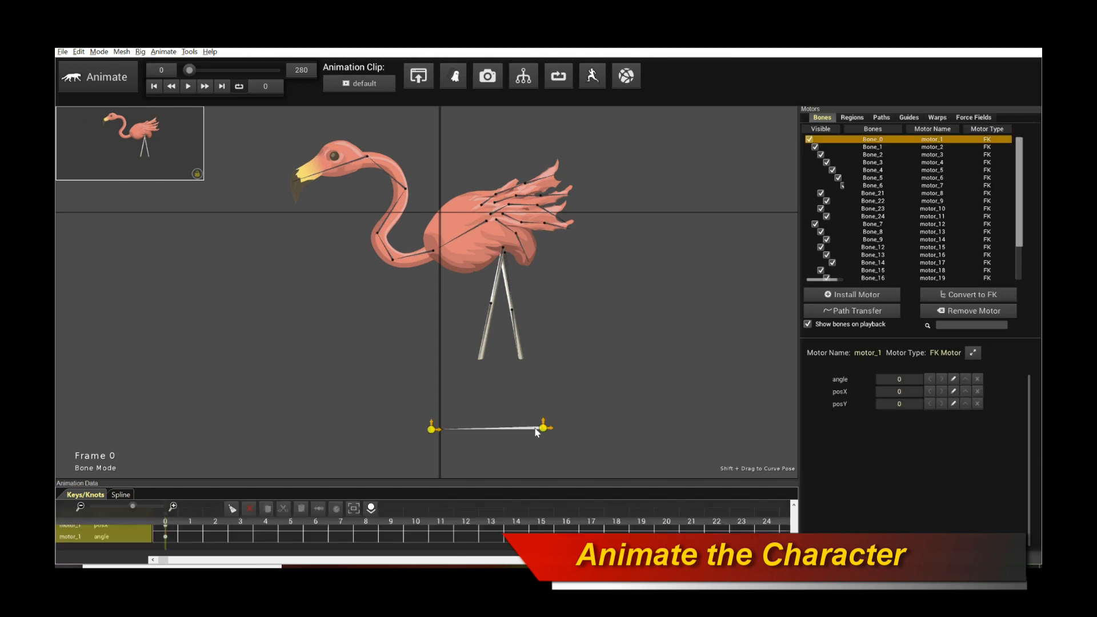
left_click(497, 290)
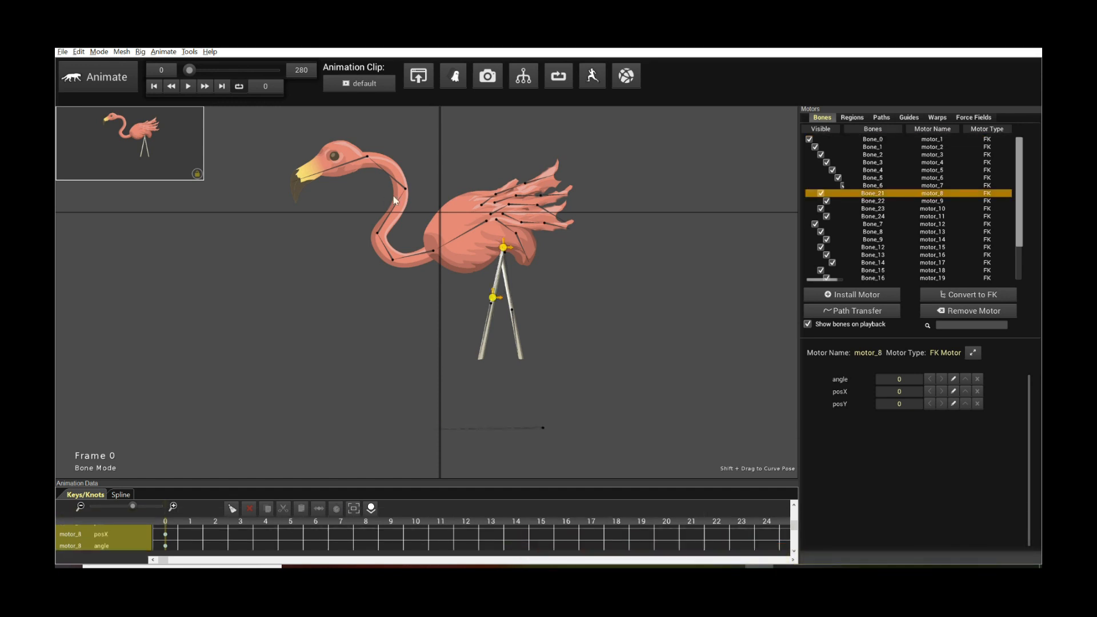
Step: Rotate the upper neck bone, Bone_5, to an angle of about -53 at frame 0 to raise the head
scroll(496, 294, "up", 4)
scroll(491, 287, "up", 2)
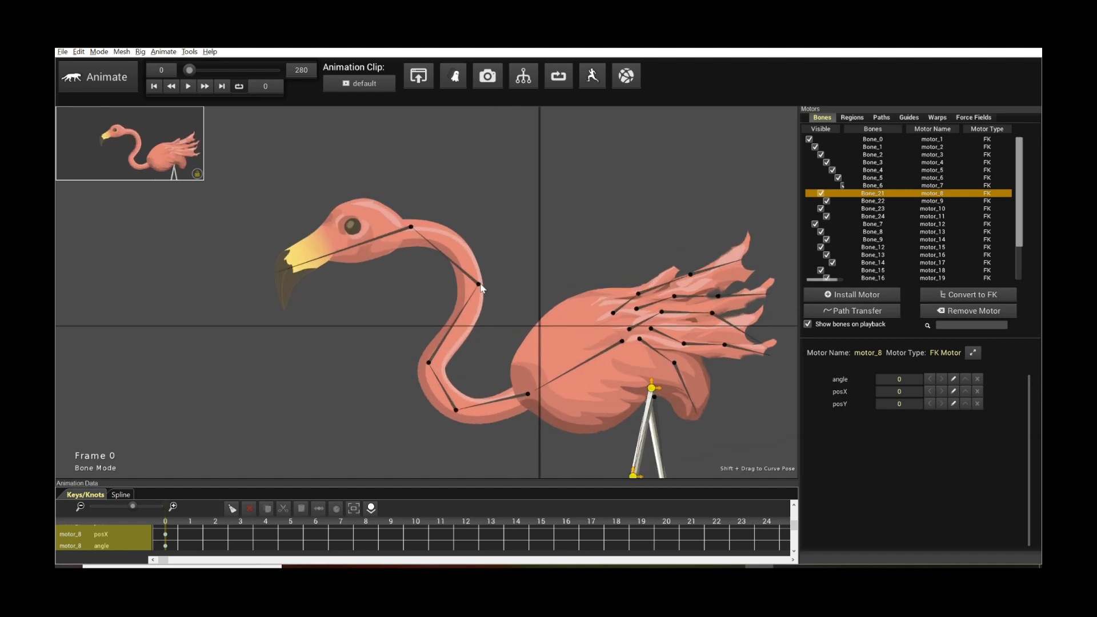
left_click(471, 278)
left_click_drag(411, 227, 468, 222)
scroll(479, 407, "down", 1)
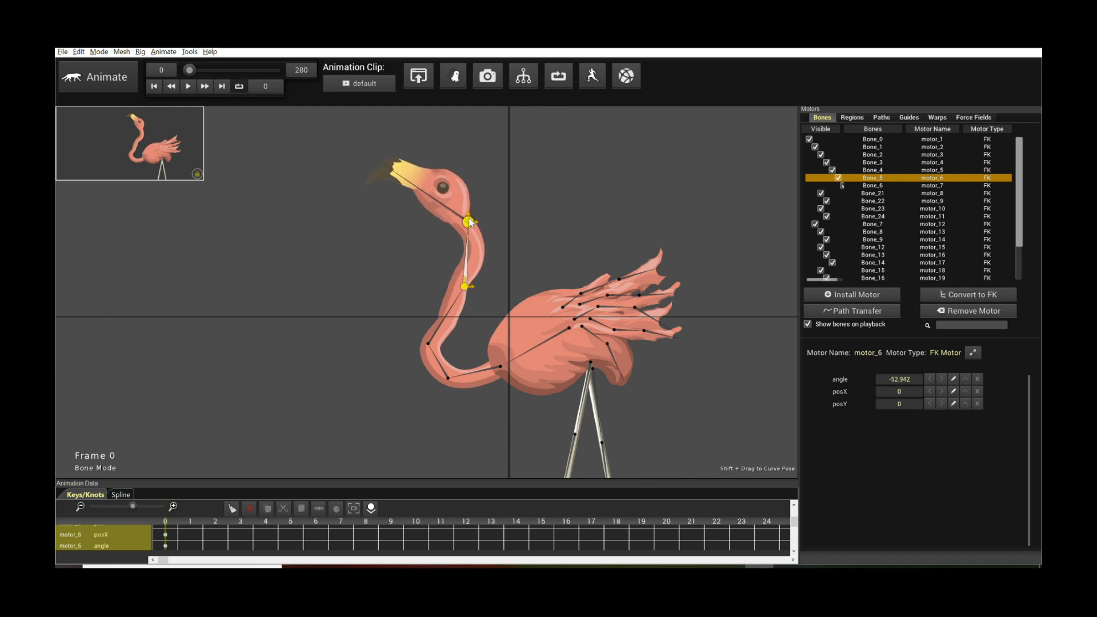
Step: Key Bone_5 at frame 15 with an angle of about 5.9, posX about -0.07 and posY about 0.57
left_click(542, 521)
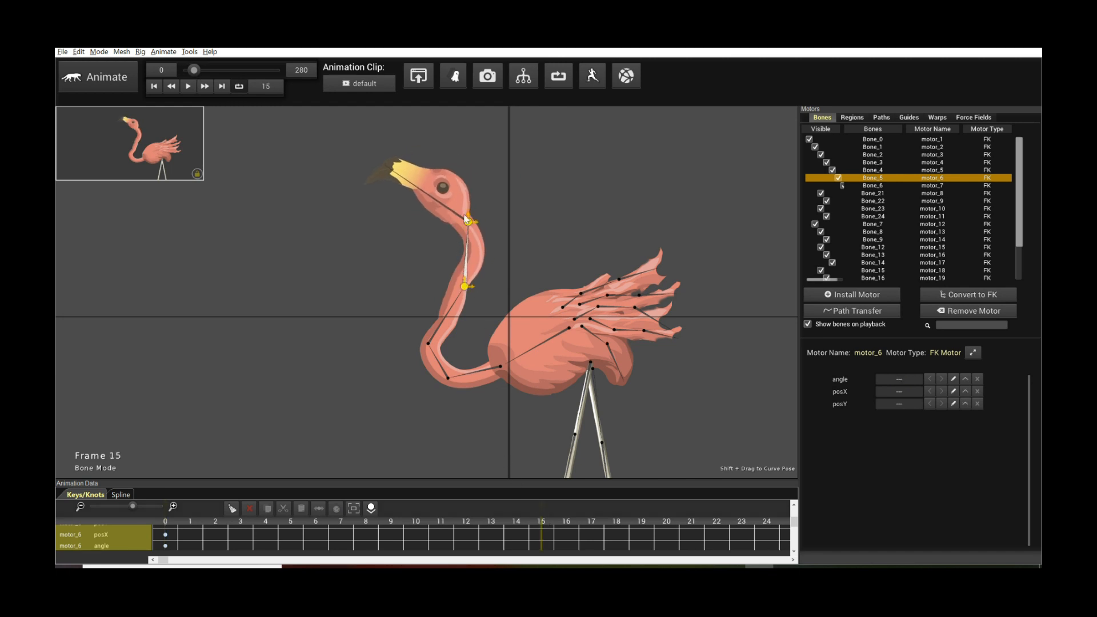
left_click_drag(469, 223, 410, 249)
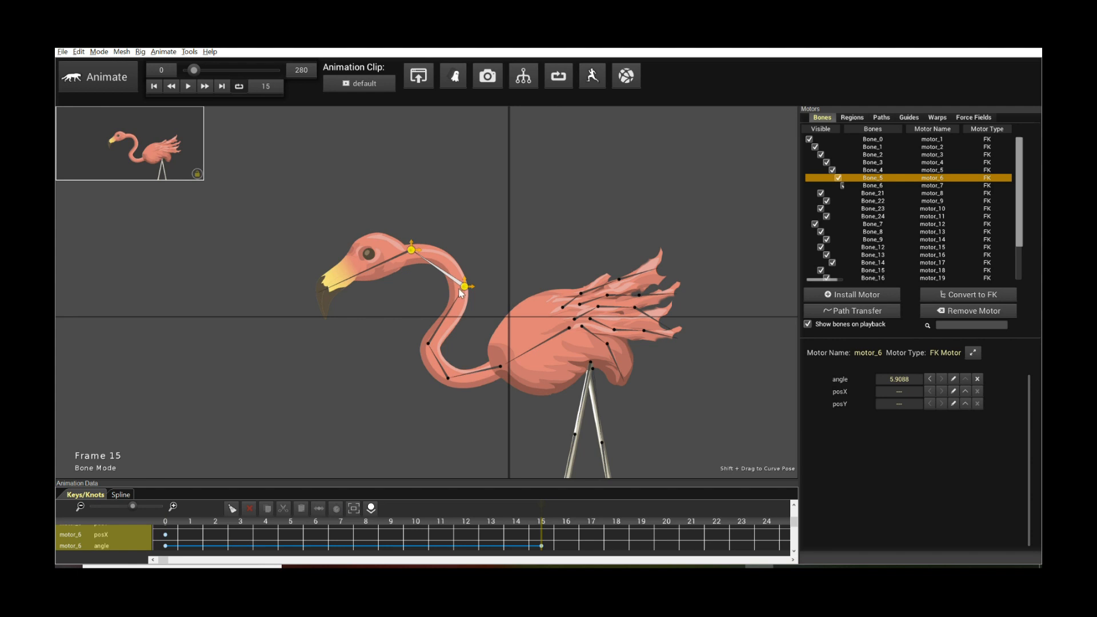
left_click_drag(463, 290, 453, 290)
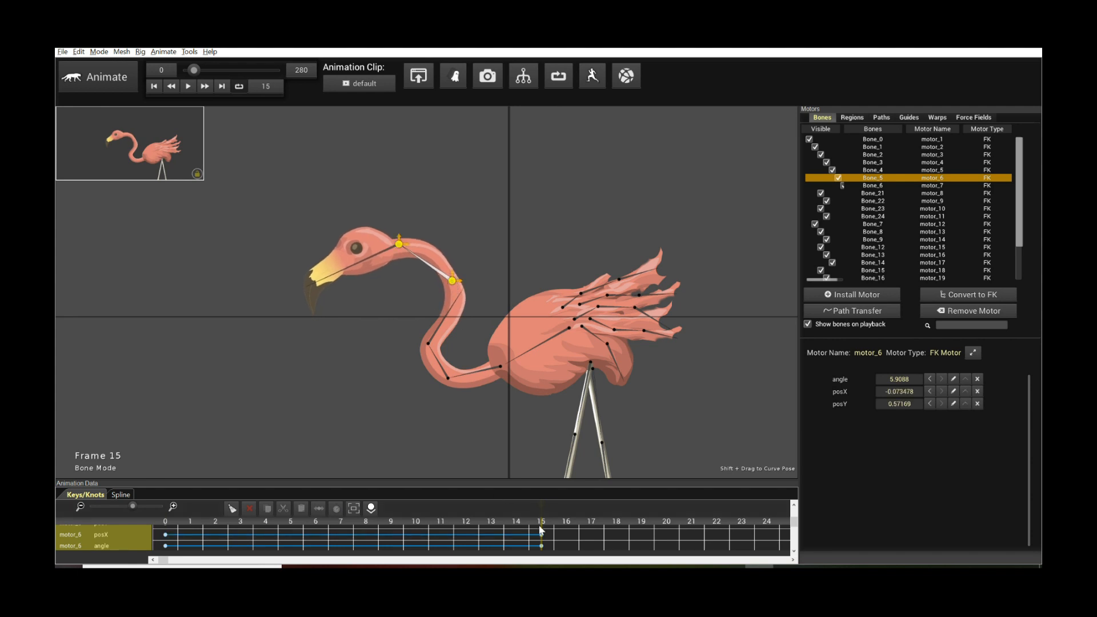
Step: Scrub back to frame 0, zoom the timeline and play back the neck animation with no bone selected
left_click_drag(541, 525, 173, 508)
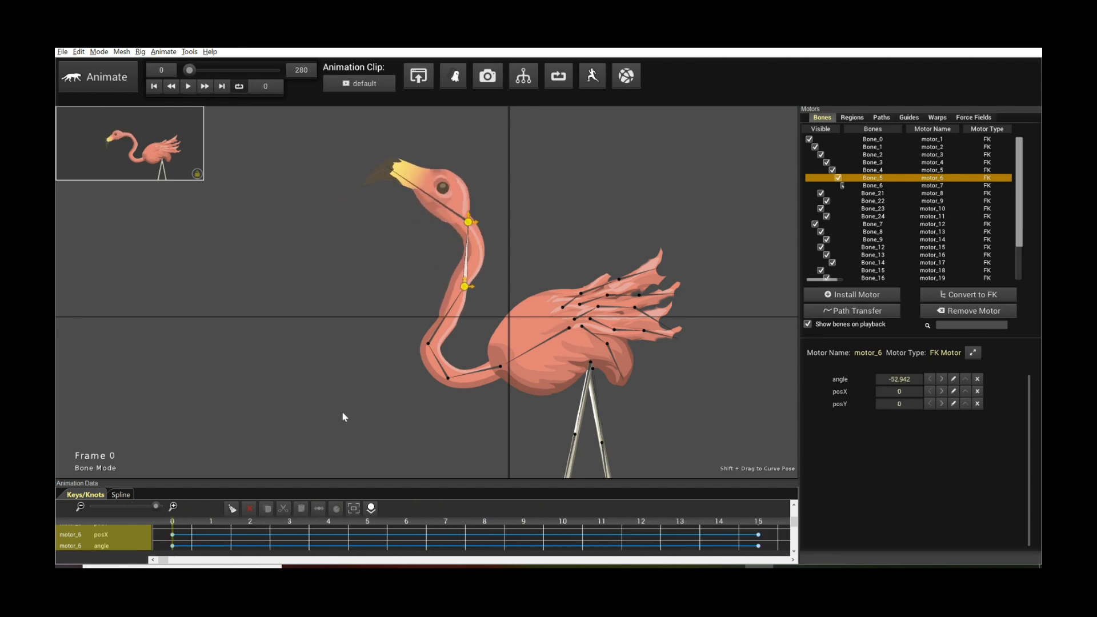
left_click_drag(132, 510, 121, 507)
left_click(289, 412)
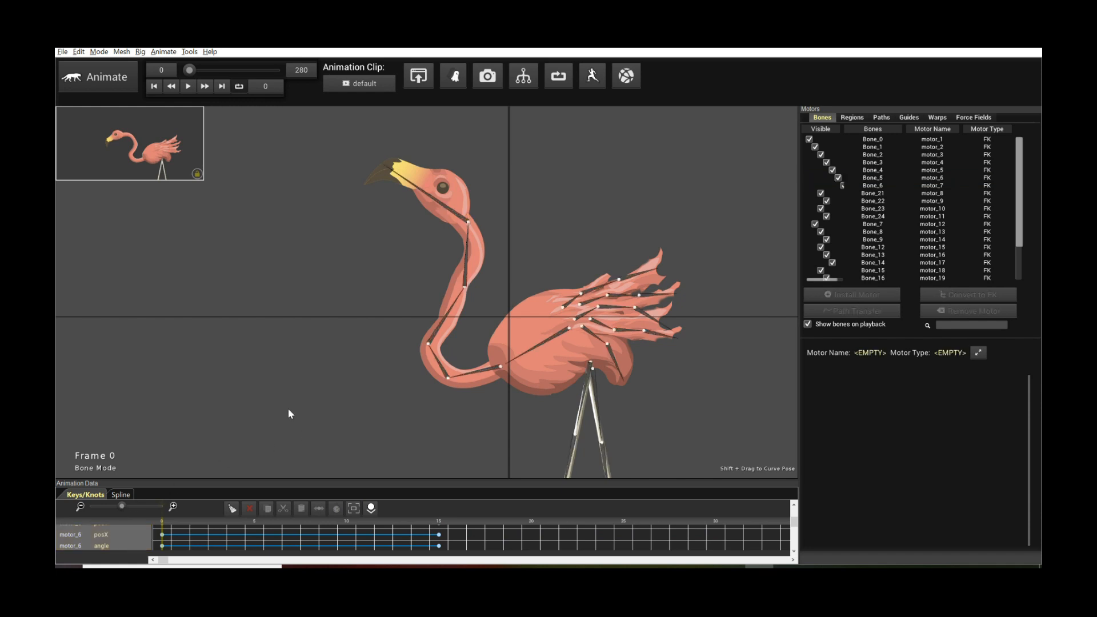
key("space")
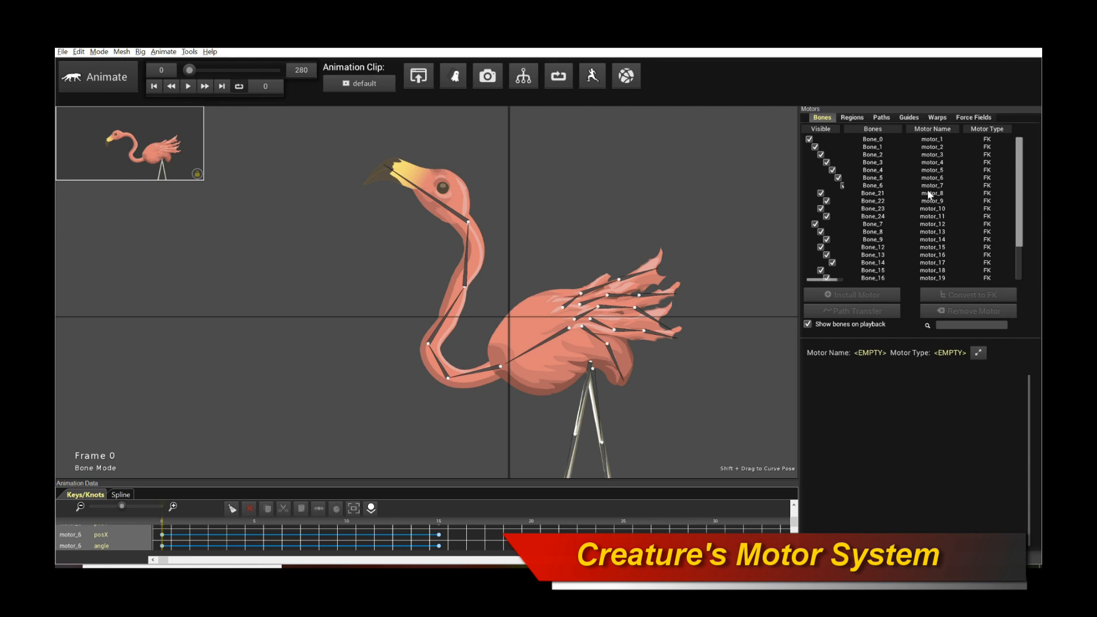
Step: Clear the animation from all motors
left_click(958, 162)
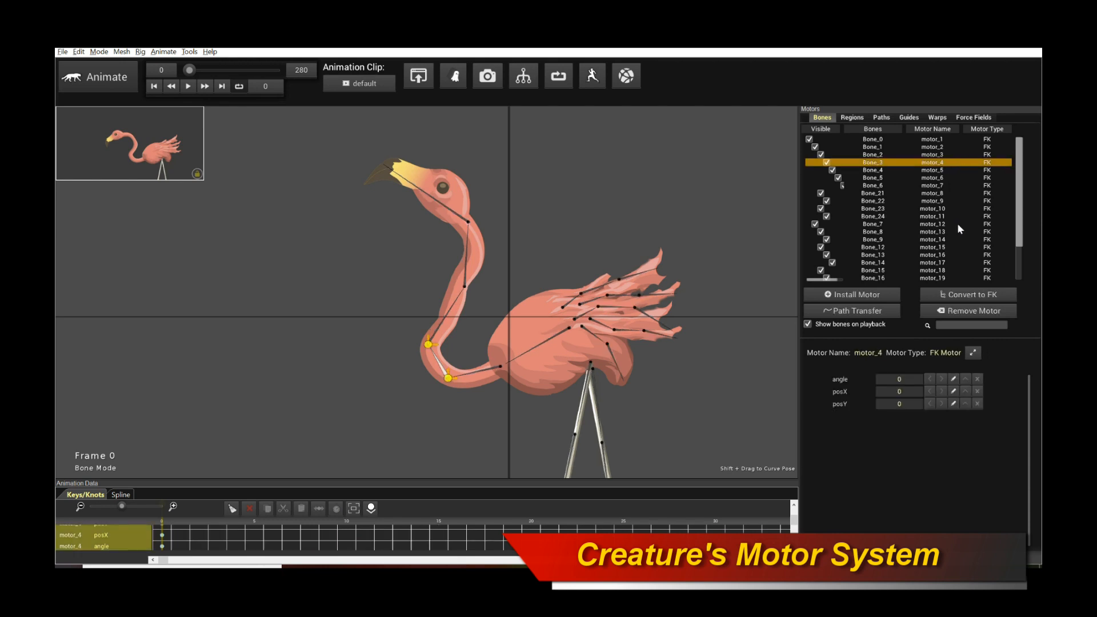
left_click(983, 313)
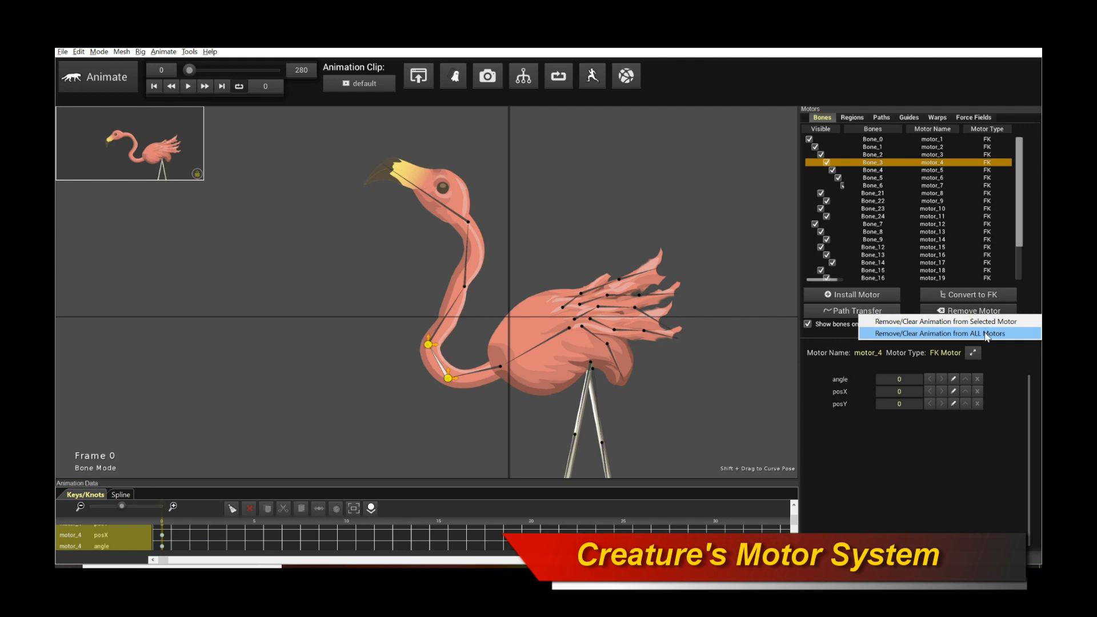
left_click(985, 333)
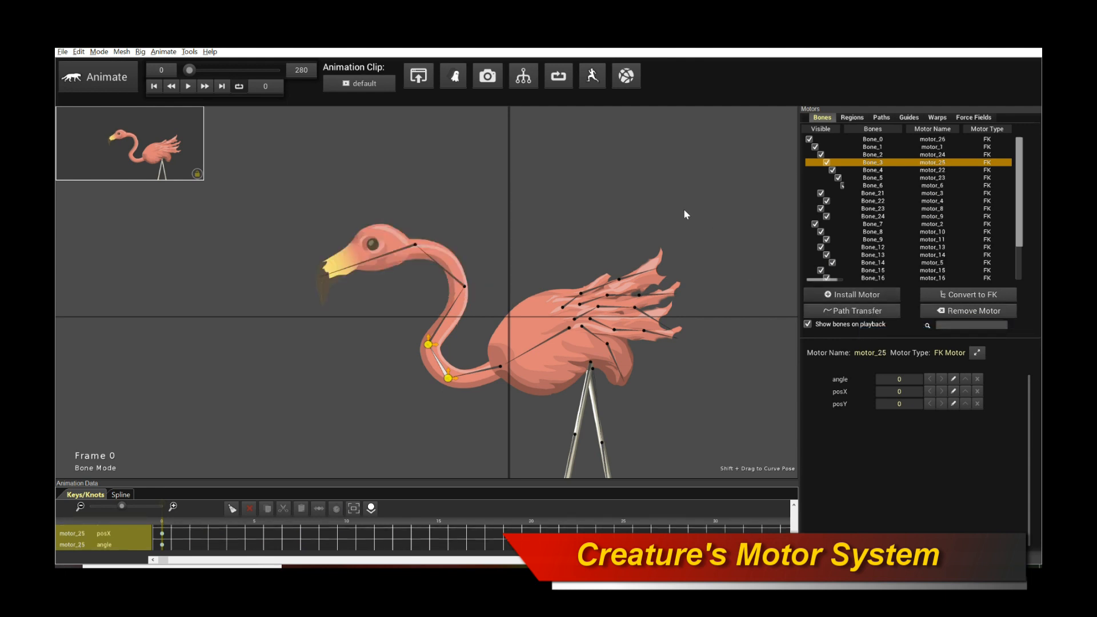
Step: Select Bone_23 and Bone_24, the upper and lower bones of the same leg, together
left_click_drag(677, 224, 657, 134)
left_click_drag(695, 276, 671, 260)
scroll(671, 260, "down", 2)
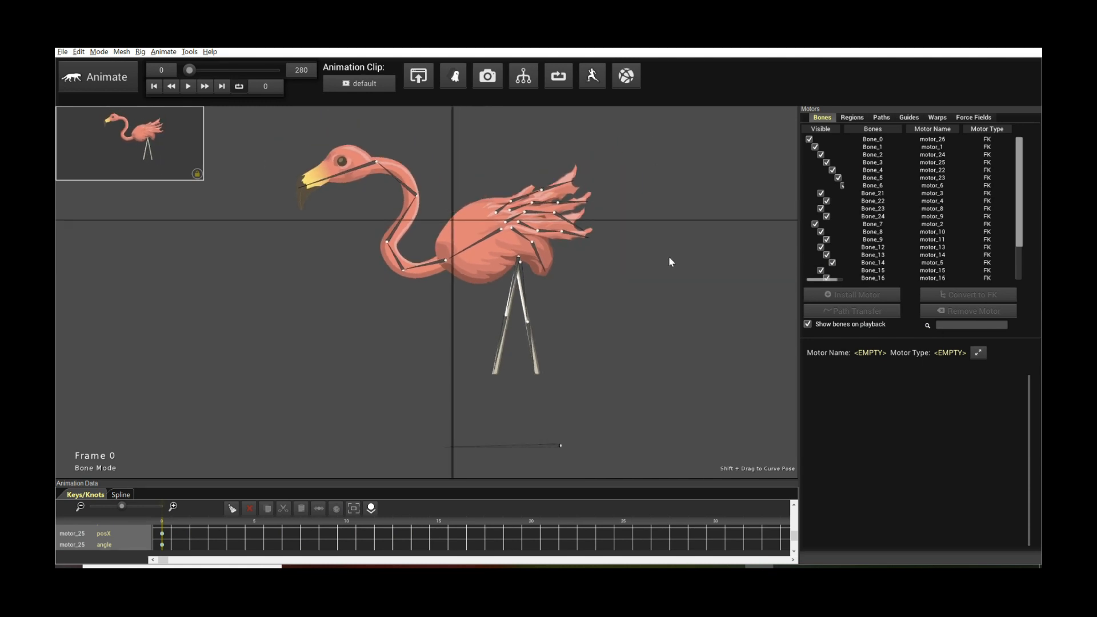
scroll(668, 256, "up", 1)
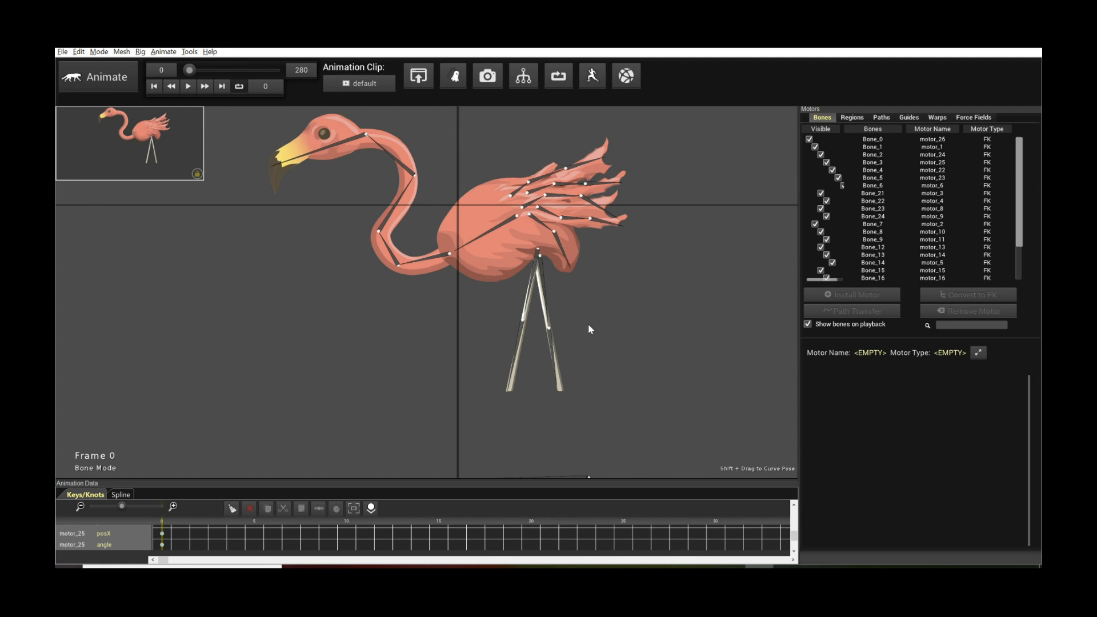
left_click(552, 350)
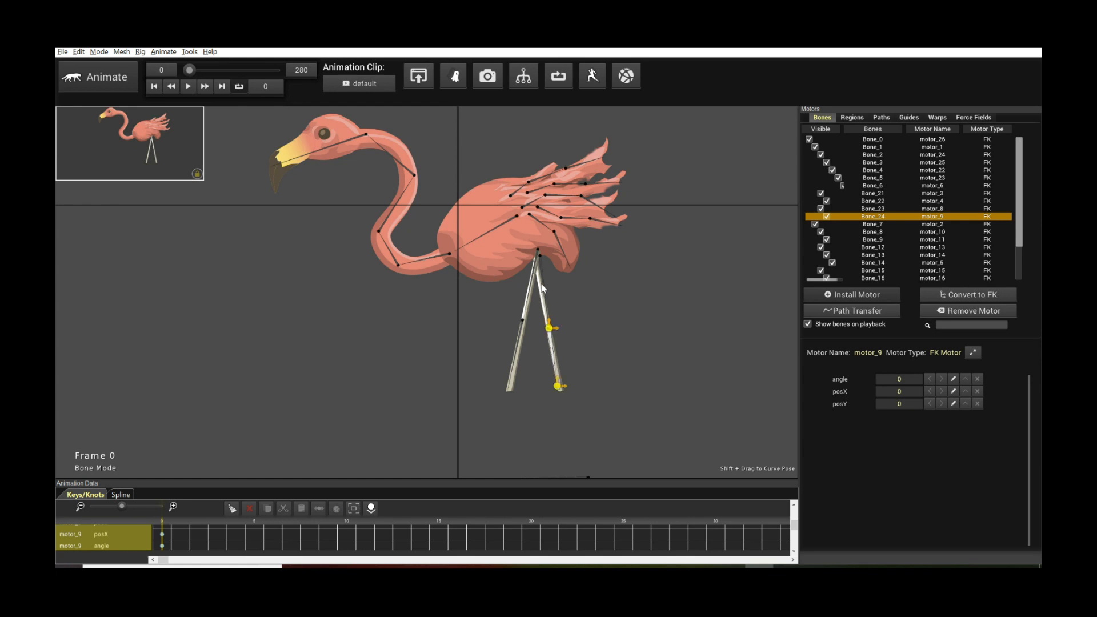
left_click(588, 299)
scroll(589, 299, "up", 2)
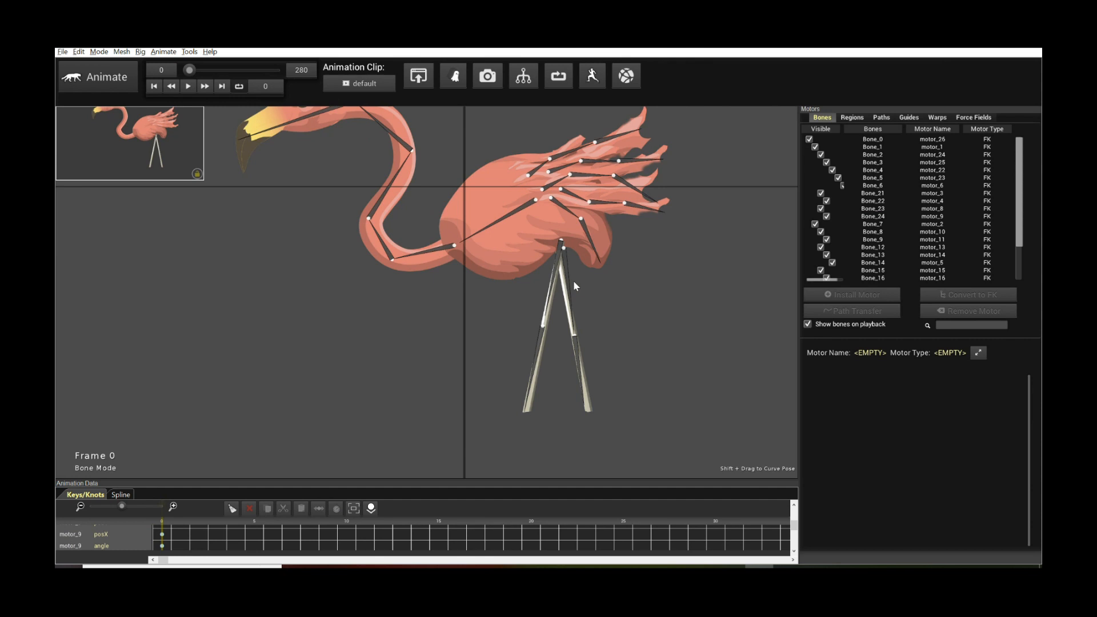
left_click(565, 265)
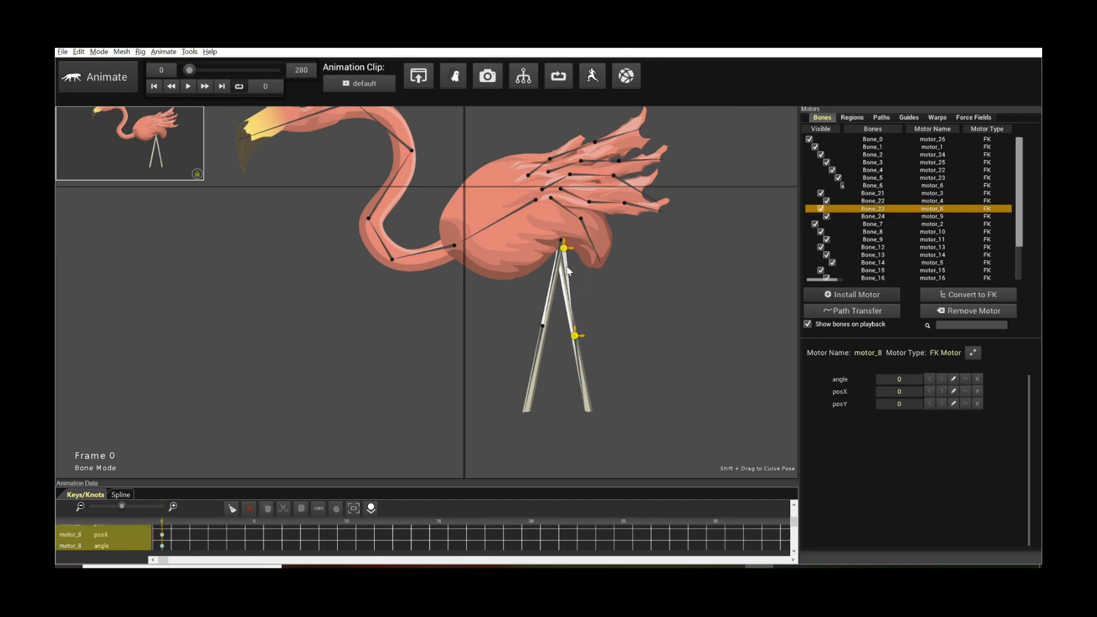
left_click(579, 354, "shift")
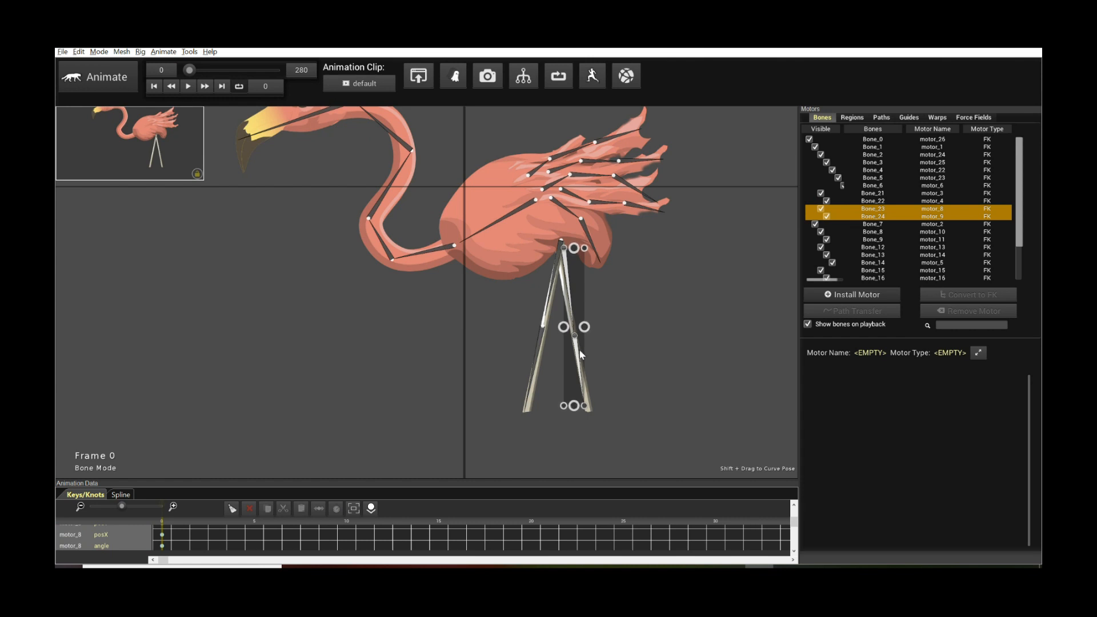
Step: Browse the available motor types and install an IK Rotate Motor on the two selected leg bones
left_click(838, 295)
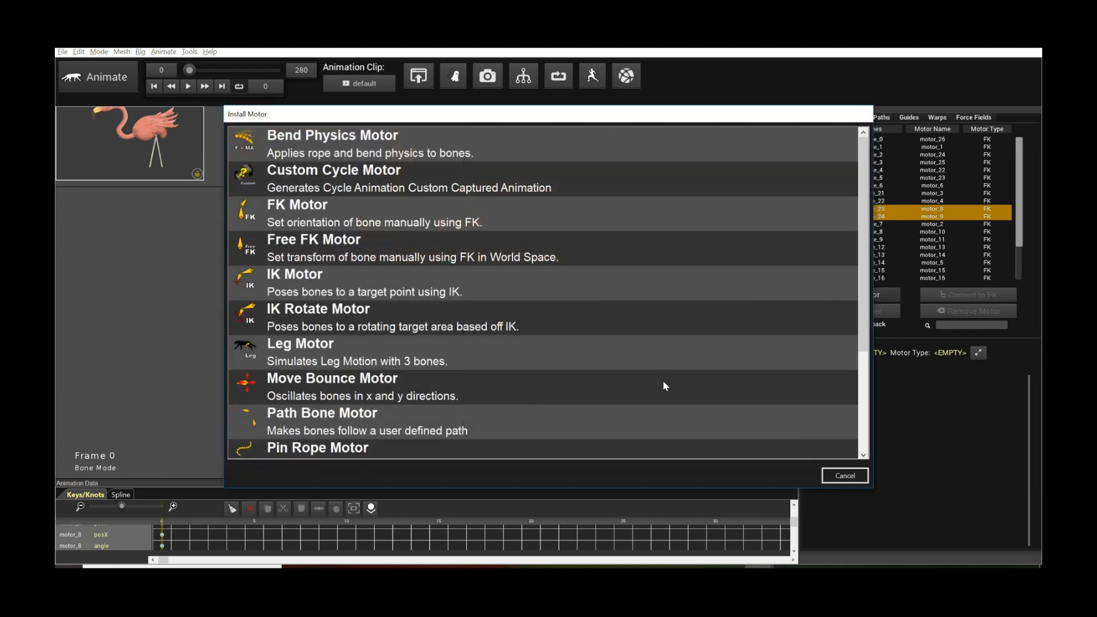
scroll(649, 377, "down", 3)
scroll(649, 379, "down", 3)
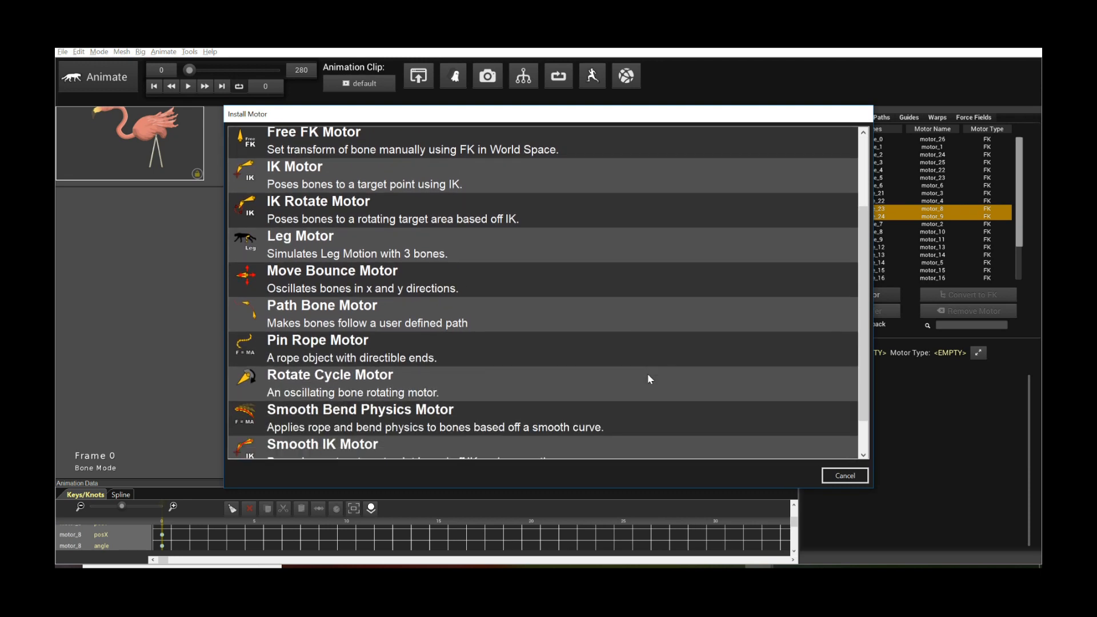
scroll(648, 379, "down", 2)
scroll(649, 379, "down", 1)
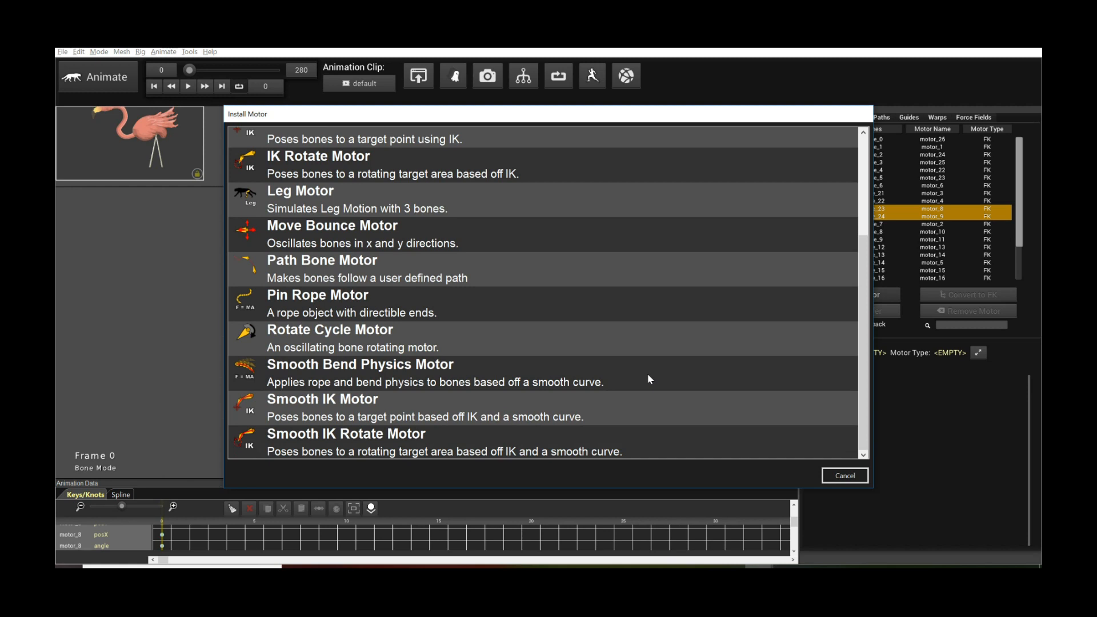
scroll(648, 379, "up", 3)
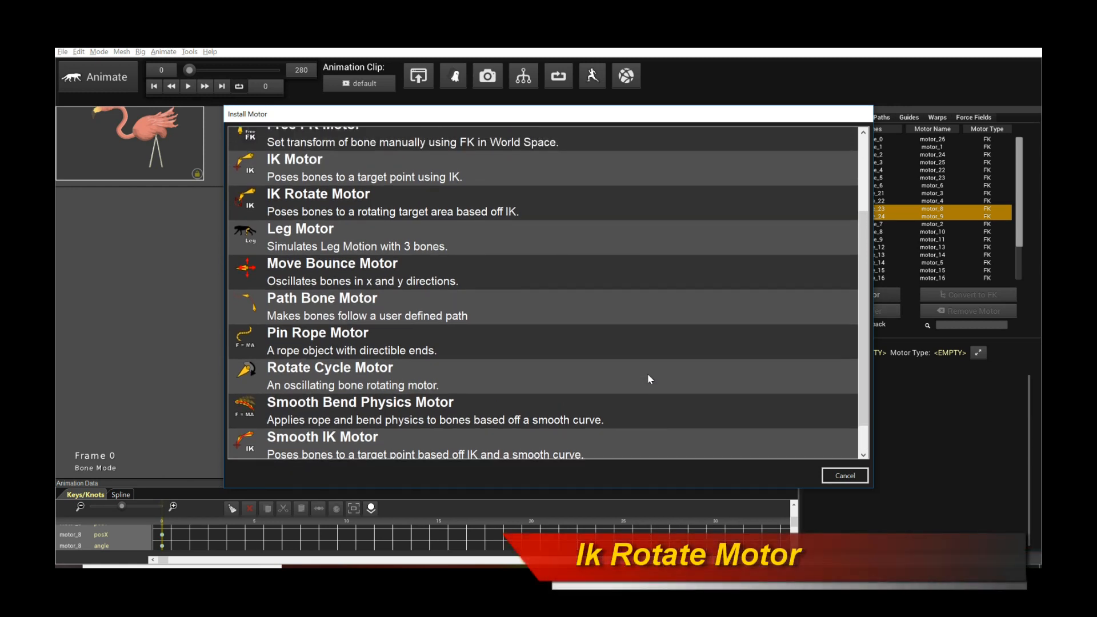
scroll(648, 376, "up", 1)
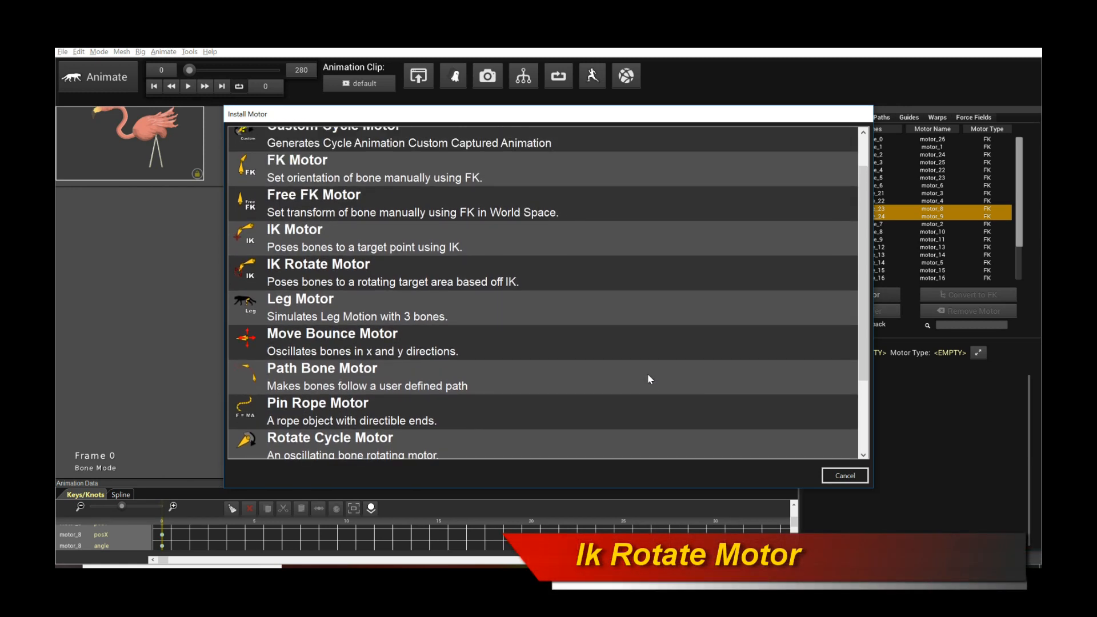
scroll(648, 376, "up", 2)
scroll(648, 378, "up", 1)
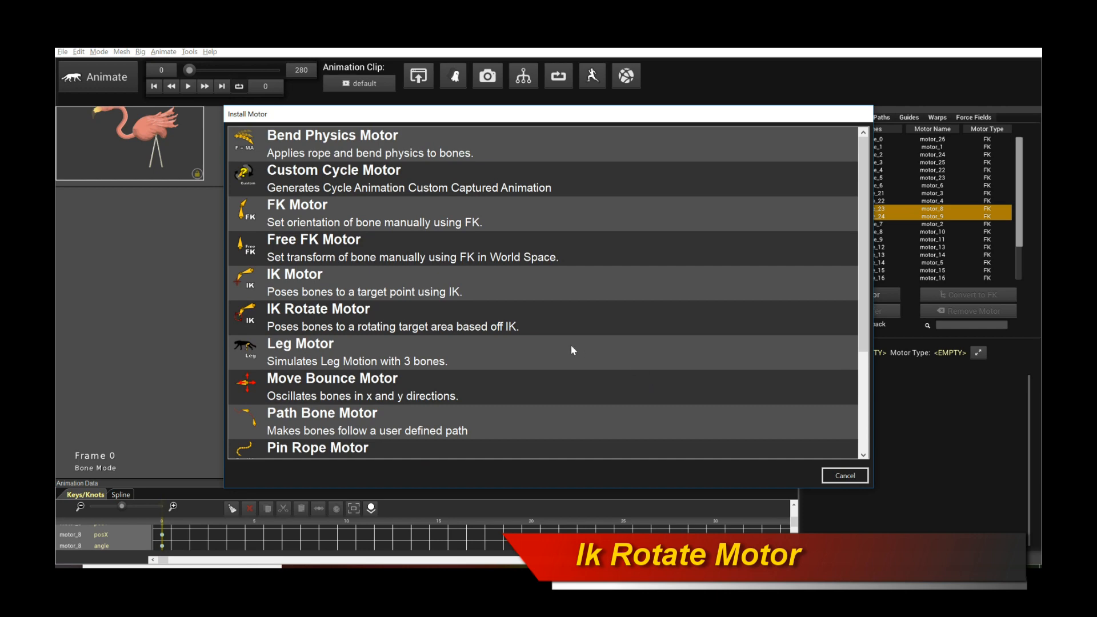
left_click(311, 313)
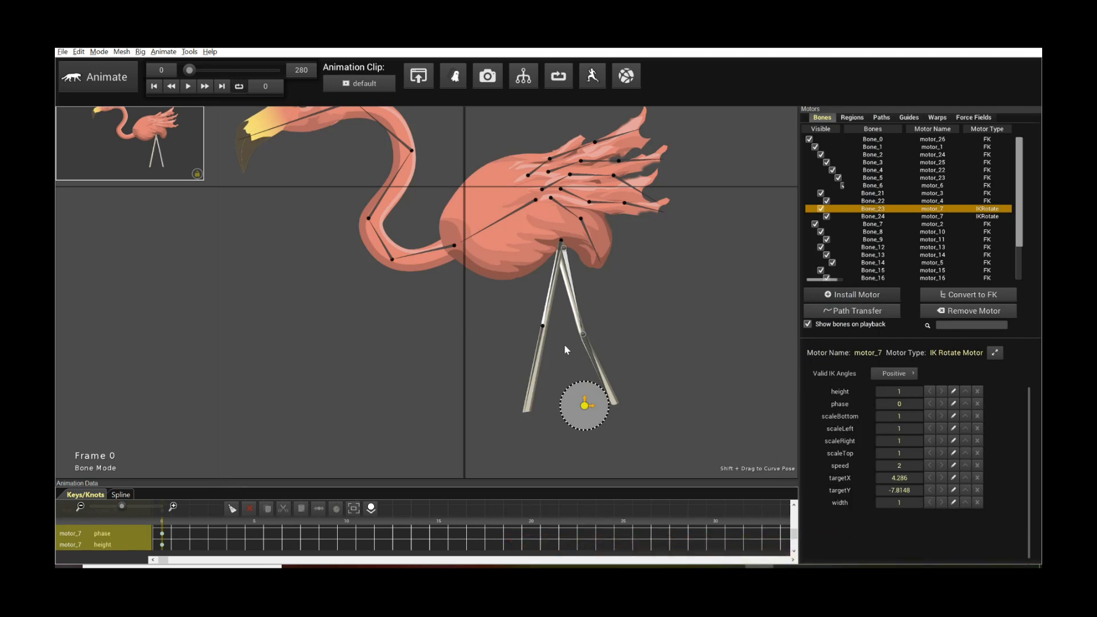
Step: Deselect the leg bones, play the animation to check the rotating leg motion, and stop playback
left_click(563, 345)
key("space")
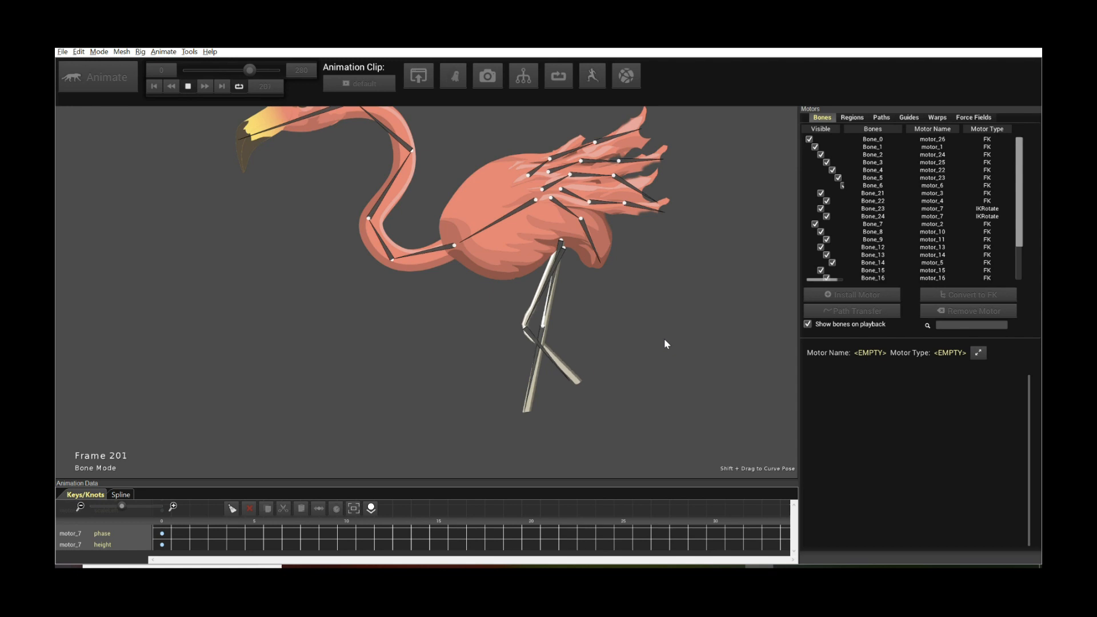
key("space")
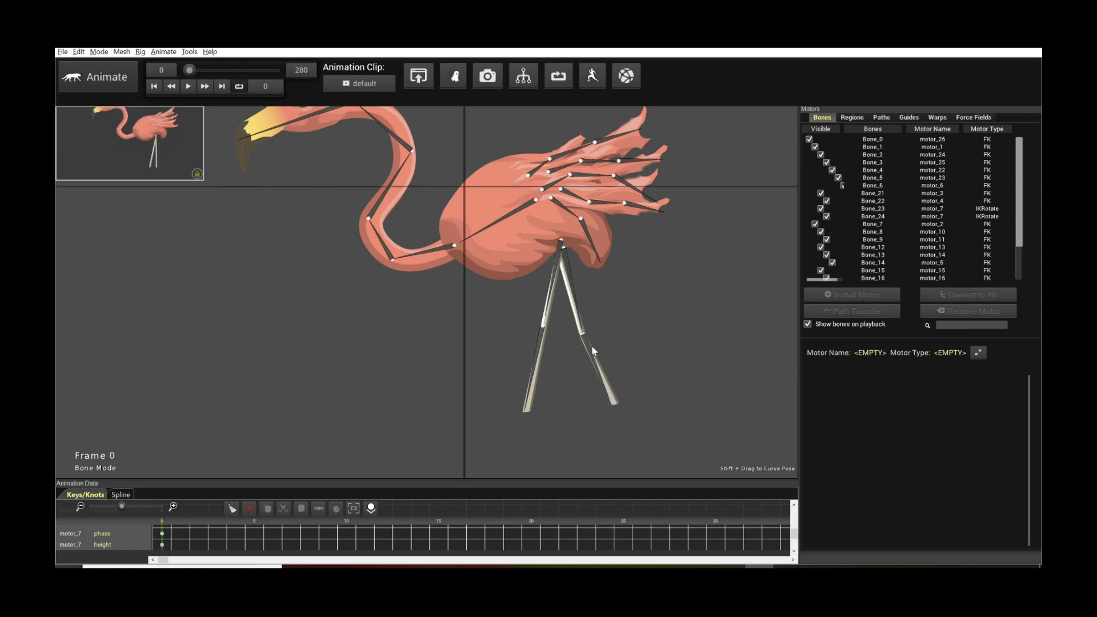
Step: Set the Valid IK Angles of Bone_24's IK Rotate Motor to Negative and play the animation to check the knee bend
left_click(592, 349)
left_click(895, 375)
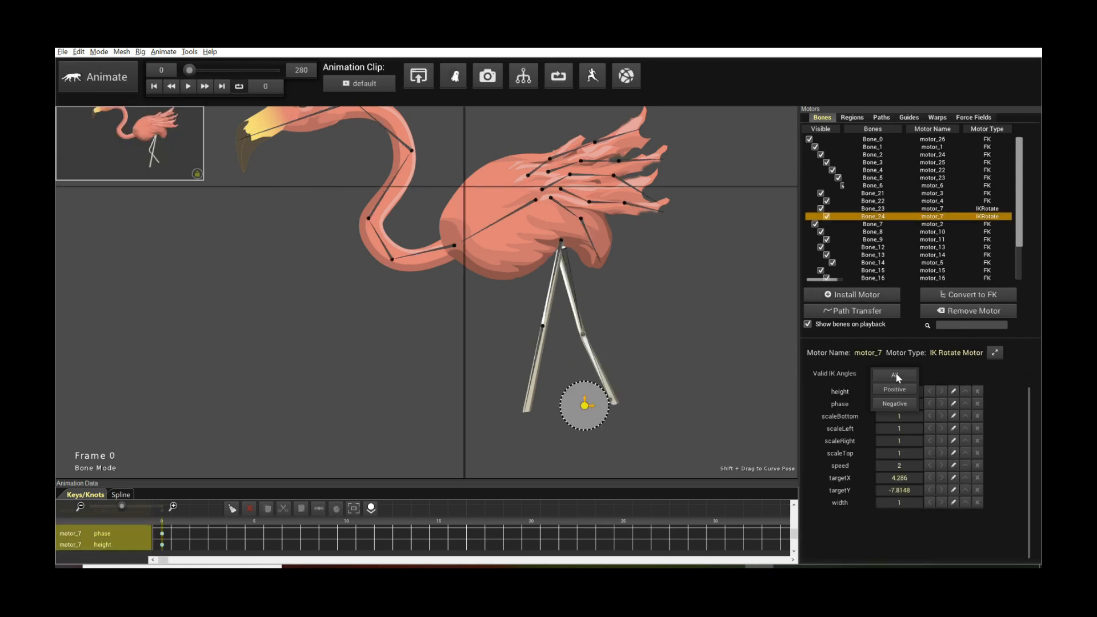
left_click(895, 403)
left_click(639, 339)
key("space")
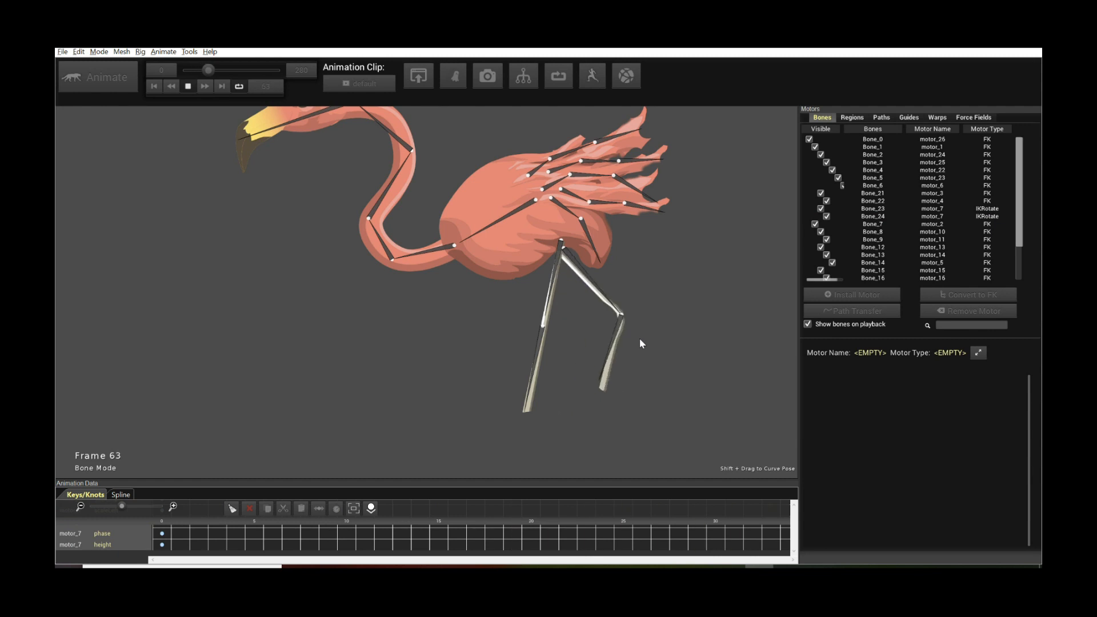
key("space")
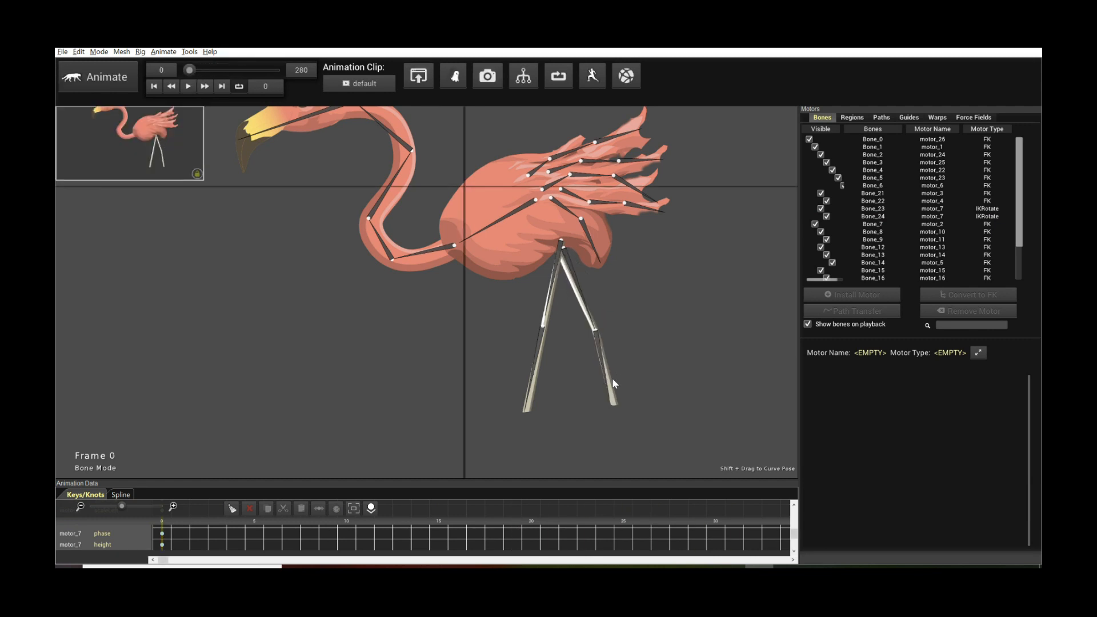
Step: Set the speed of Bone_24's motor to -3, raise its target to targetY about -7.61, and preview the leg motion
left_click(606, 374)
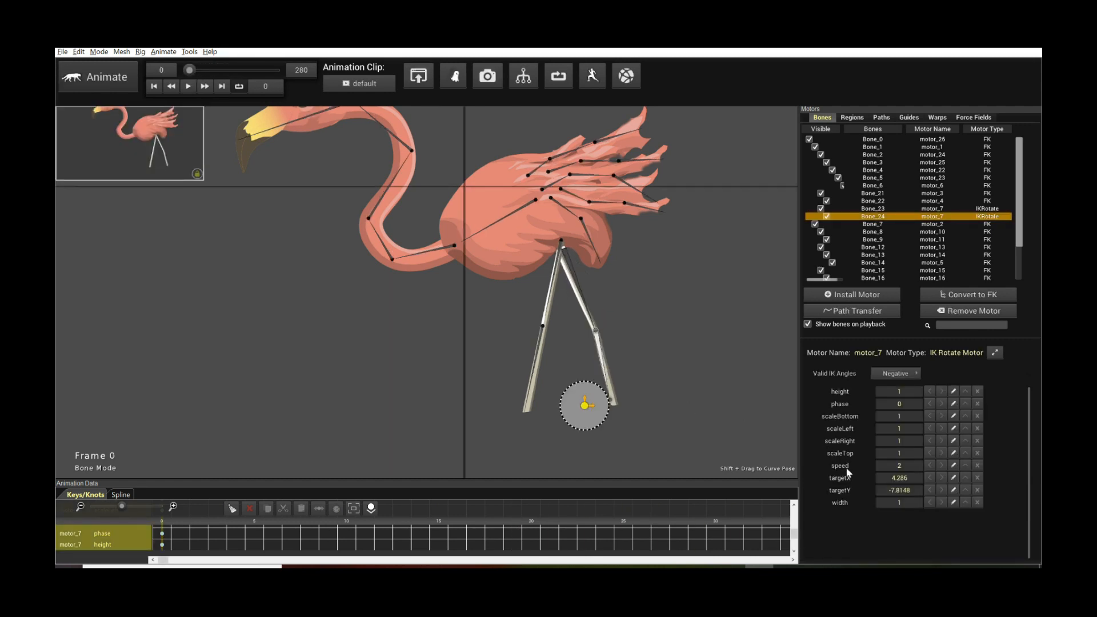
left_click(908, 467)
key("Return")
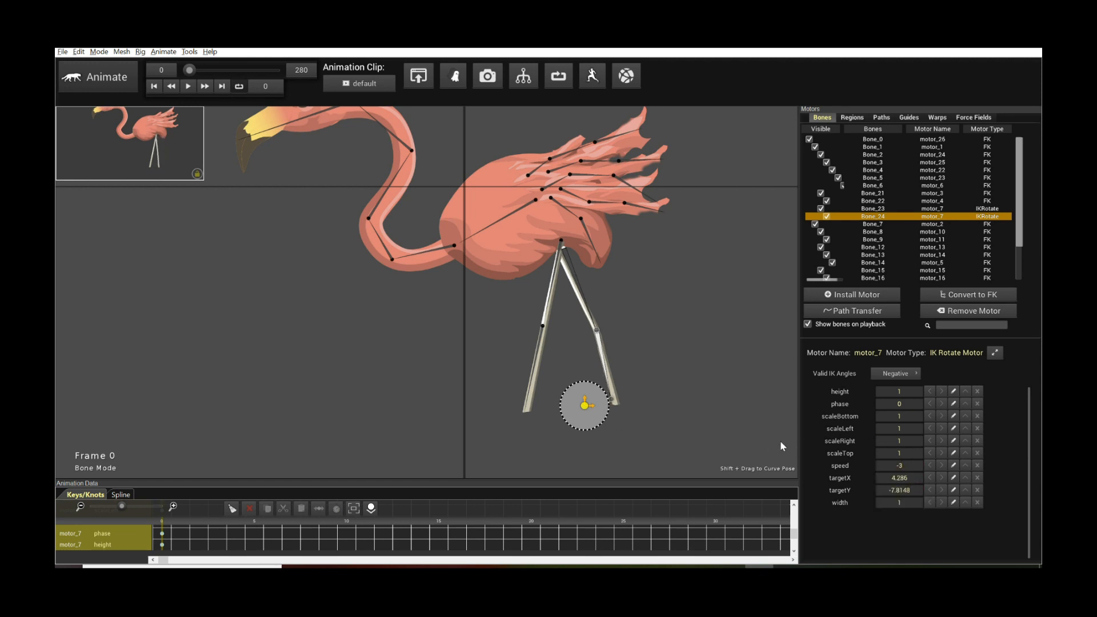
left_click_drag(584, 405, 587, 398)
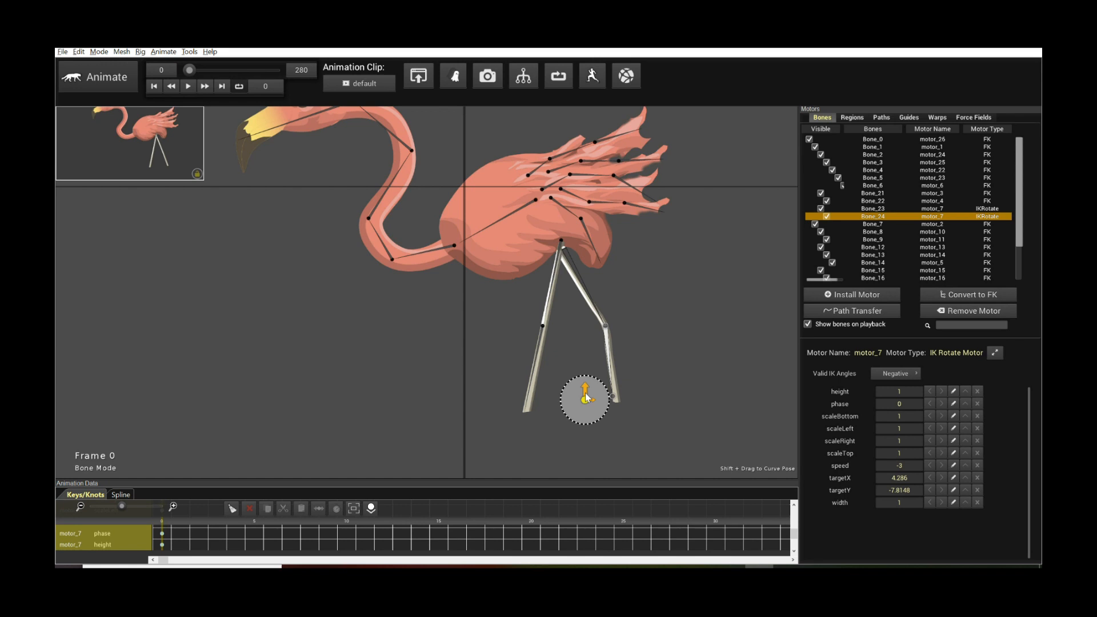
key("space")
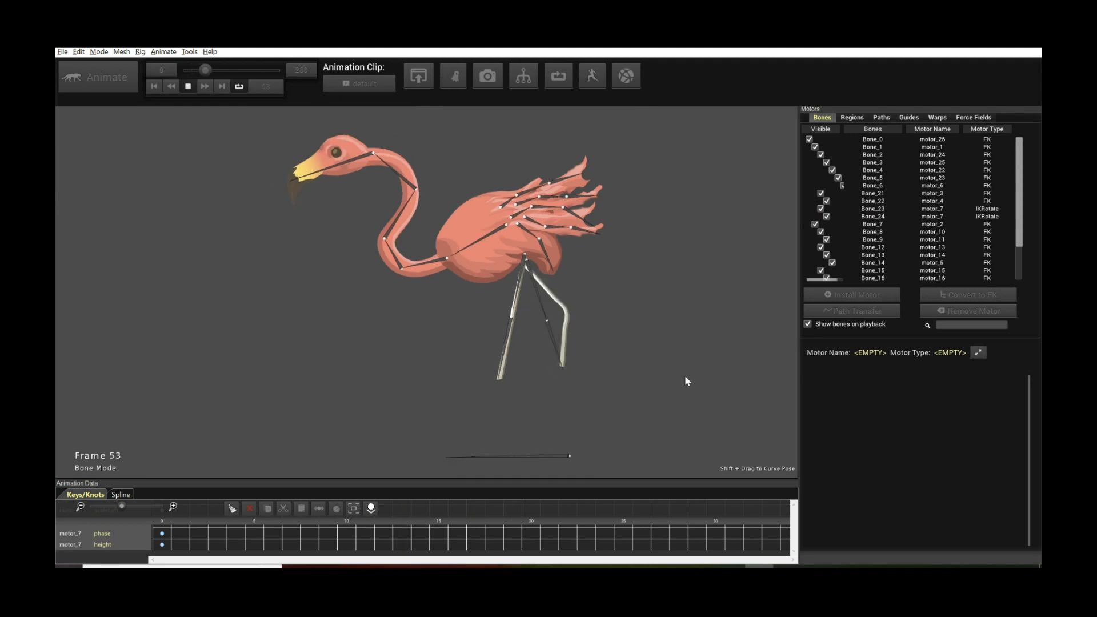
key("space")
scroll(658, 343, "up", 3)
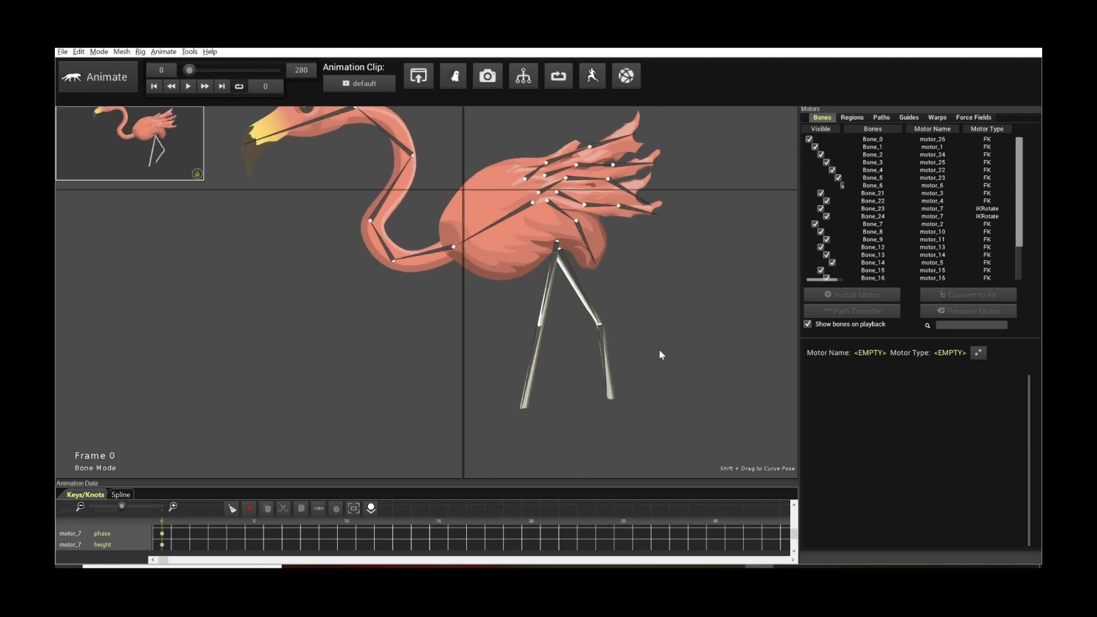
Step: Set scaleBottom to 0 on Bone_24's IK Rotate Motor and preview the flattened foot path
left_click(605, 341)
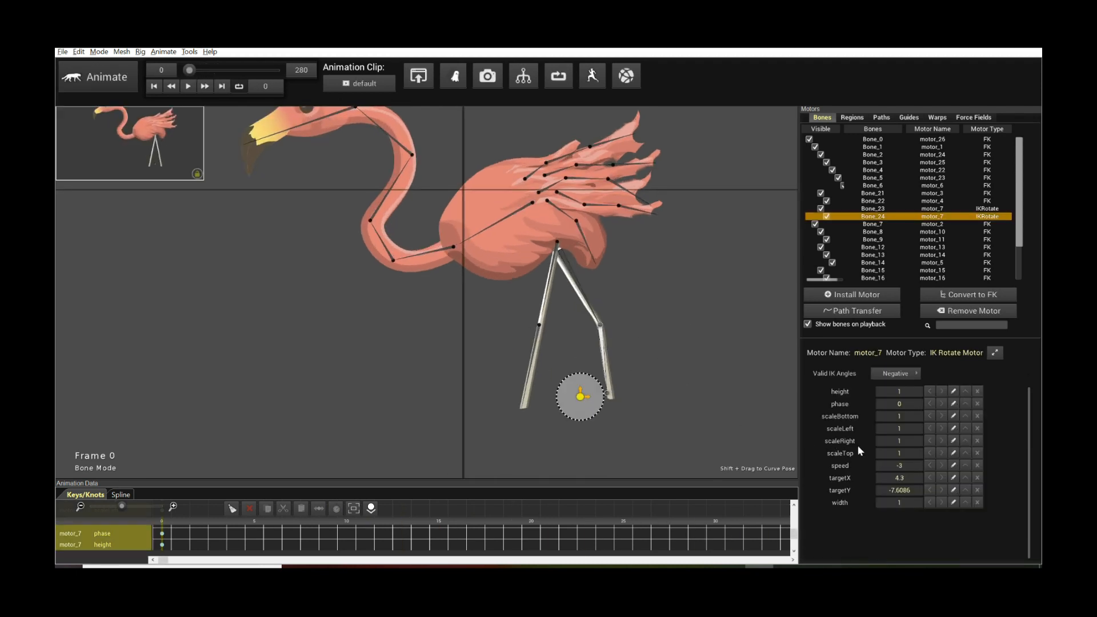
left_click(905, 420)
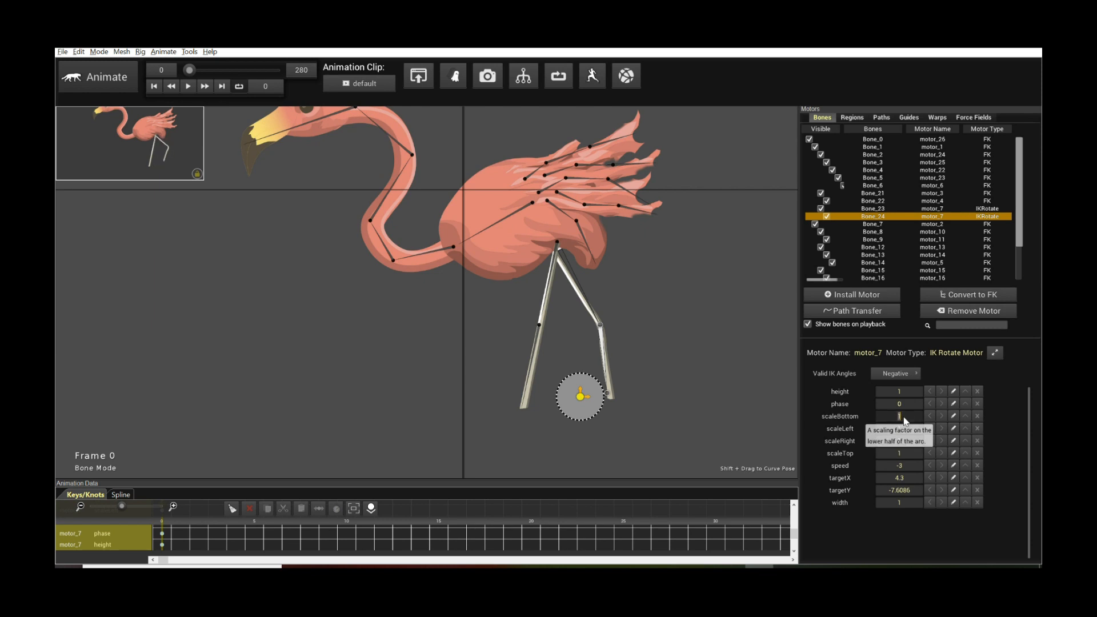
type("0")
key("Return")
left_click(682, 333)
key("space")
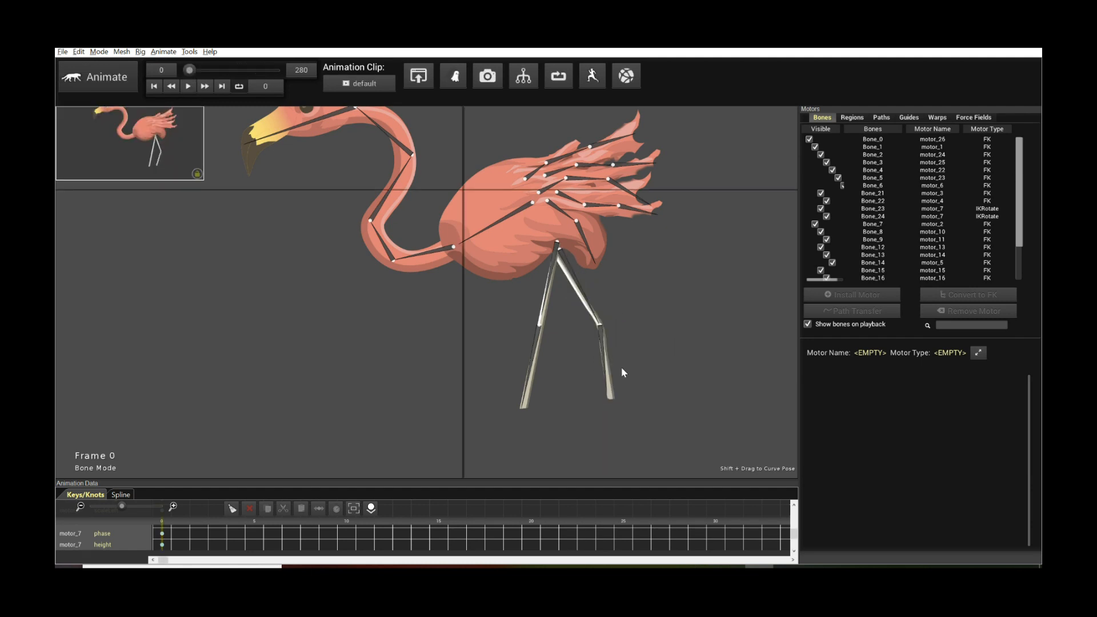
Step: Shift the Bone_24 motor's target to targetX about 3.62, lower it slightly, and play the animation to check the step
left_click(604, 351)
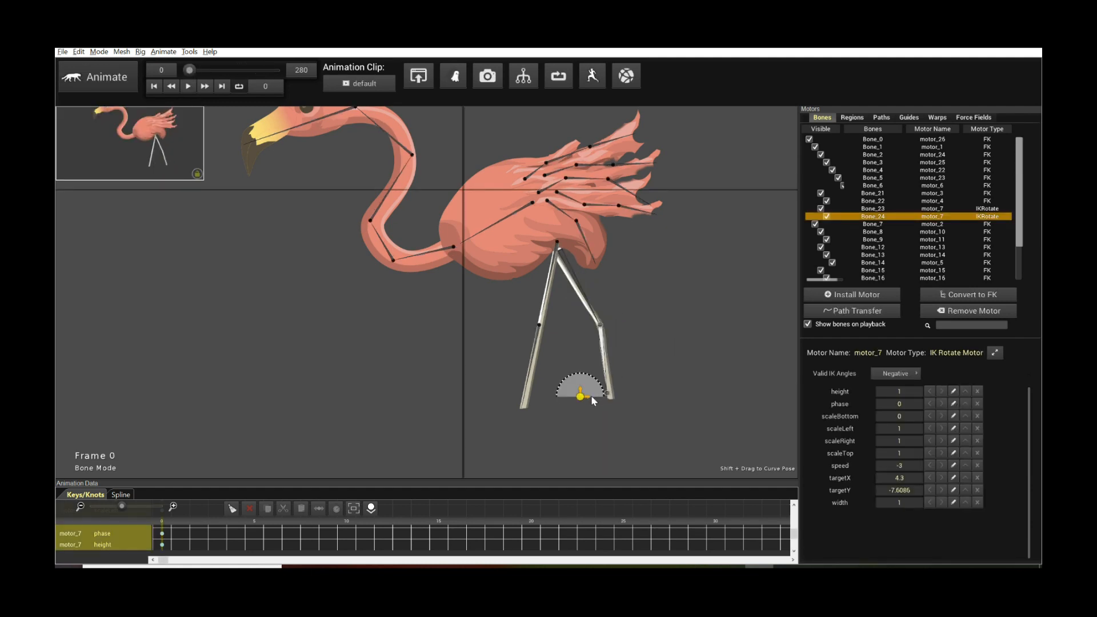
left_click_drag(593, 398, 574, 398)
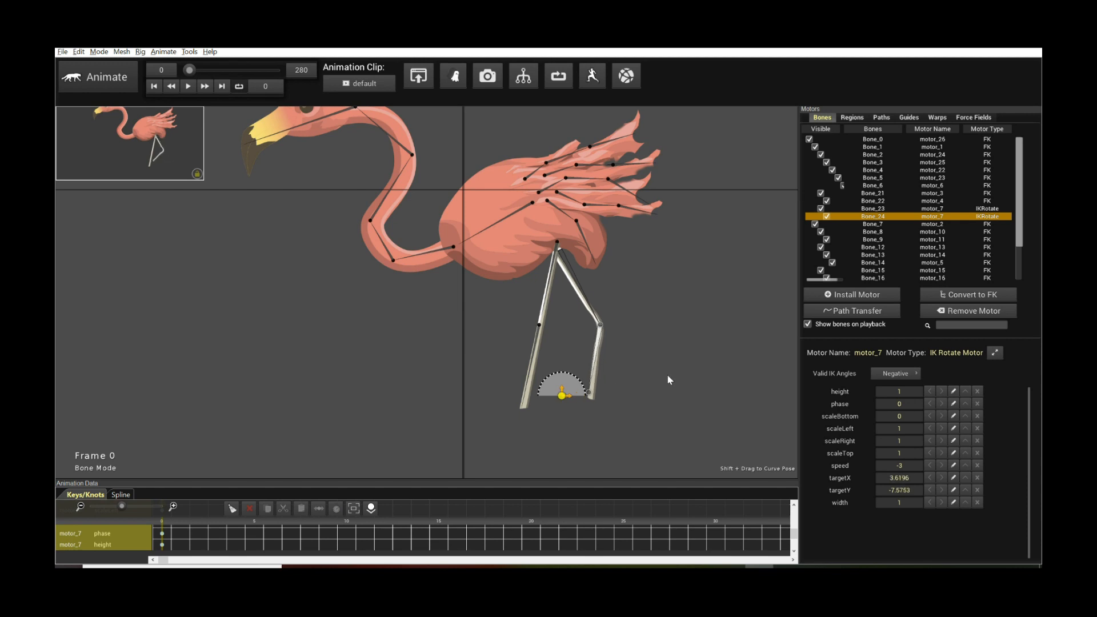
key("space")
key("space")
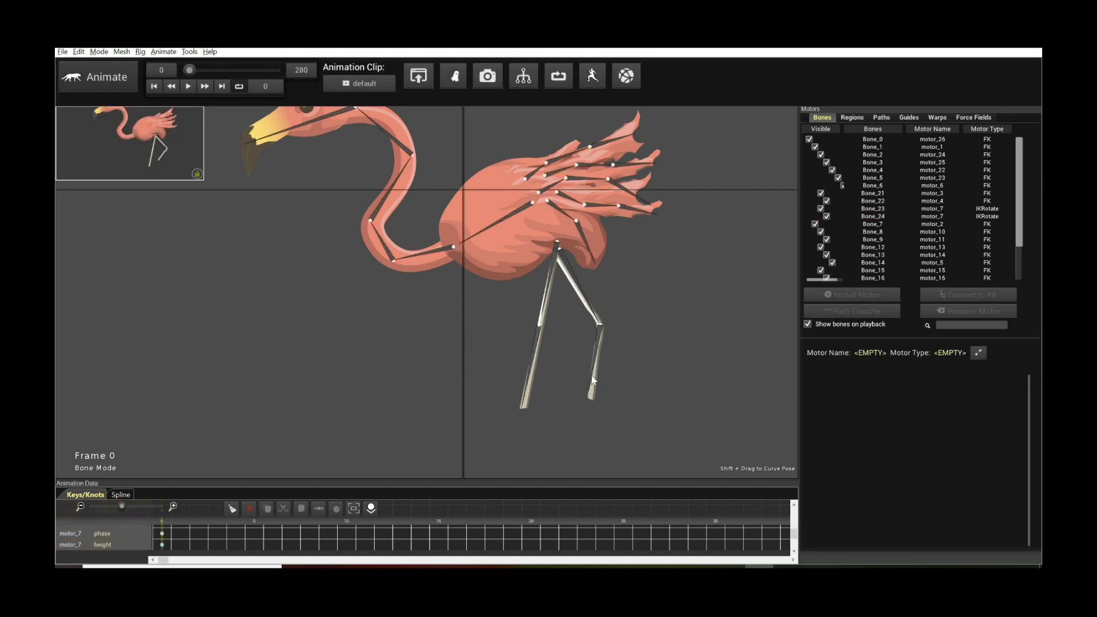
left_click(596, 378)
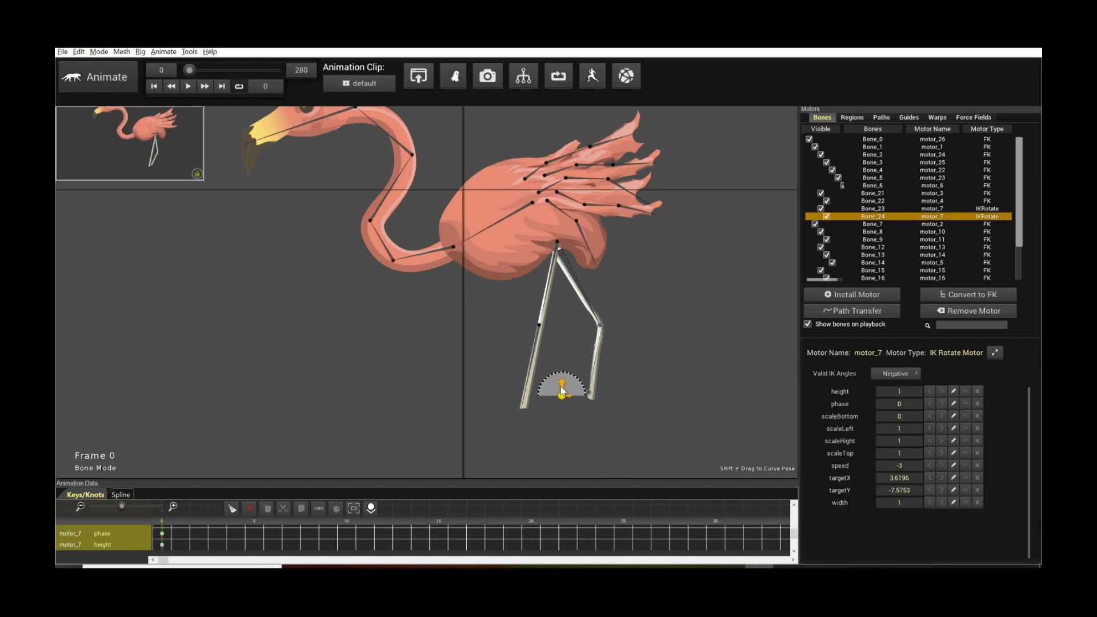
key("space")
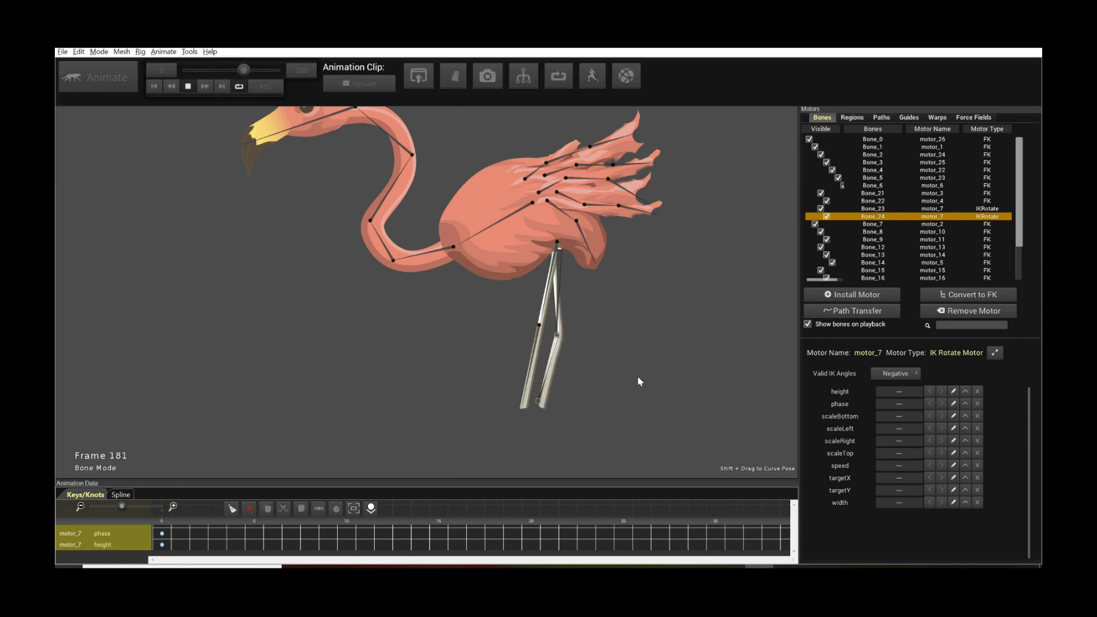
Step: Select the other leg's bones, Bone_21 and Bone_22, and install an IK Rotate Motor on them
left_click(549, 292)
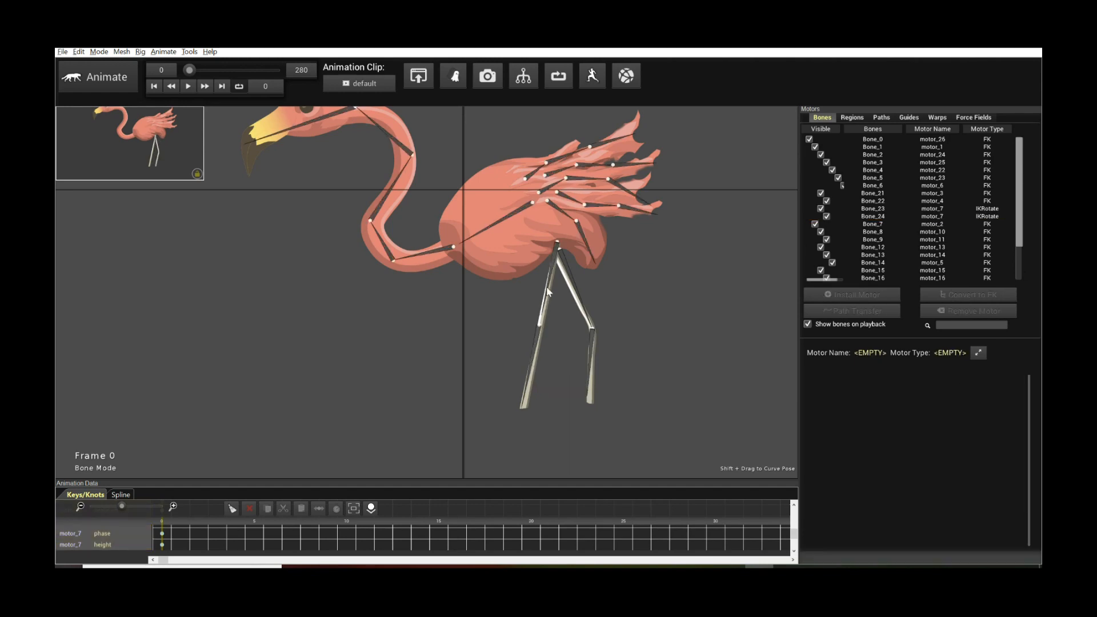
double_click(549, 291)
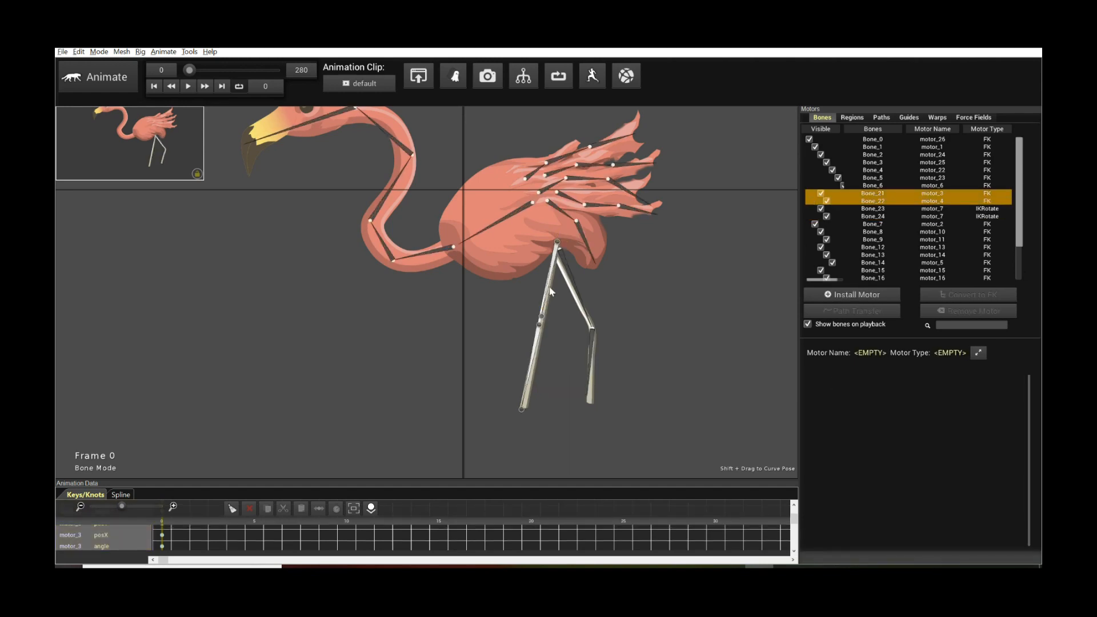
left_click(886, 294)
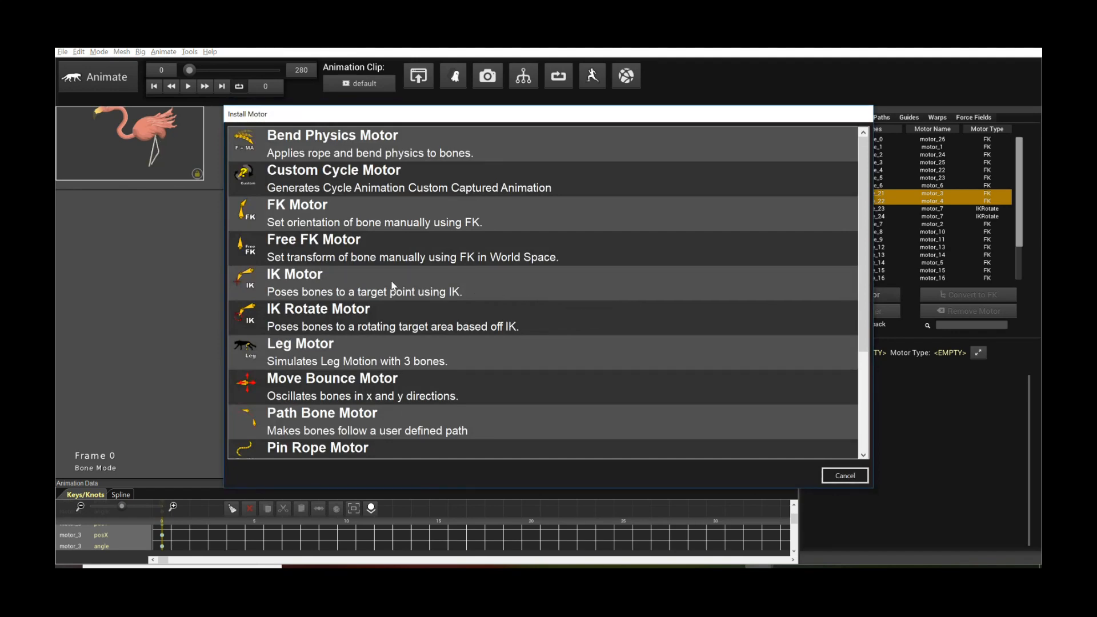
double_click(344, 316)
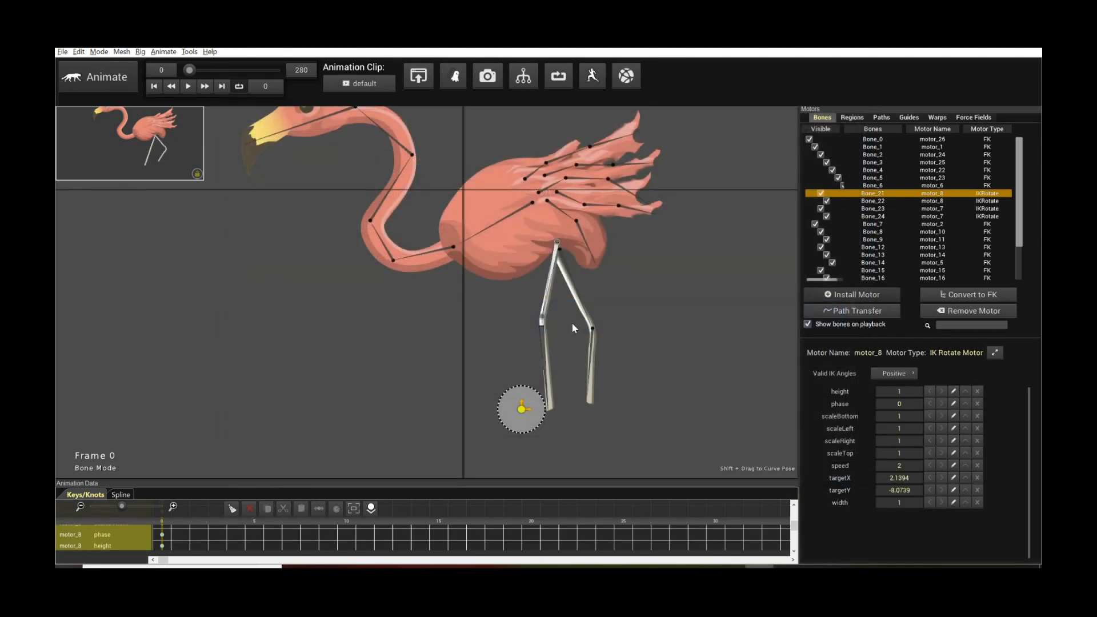
Step: Set the new leg motor's Valid IK Angles to Negative and its speed to -3
left_click(900, 376)
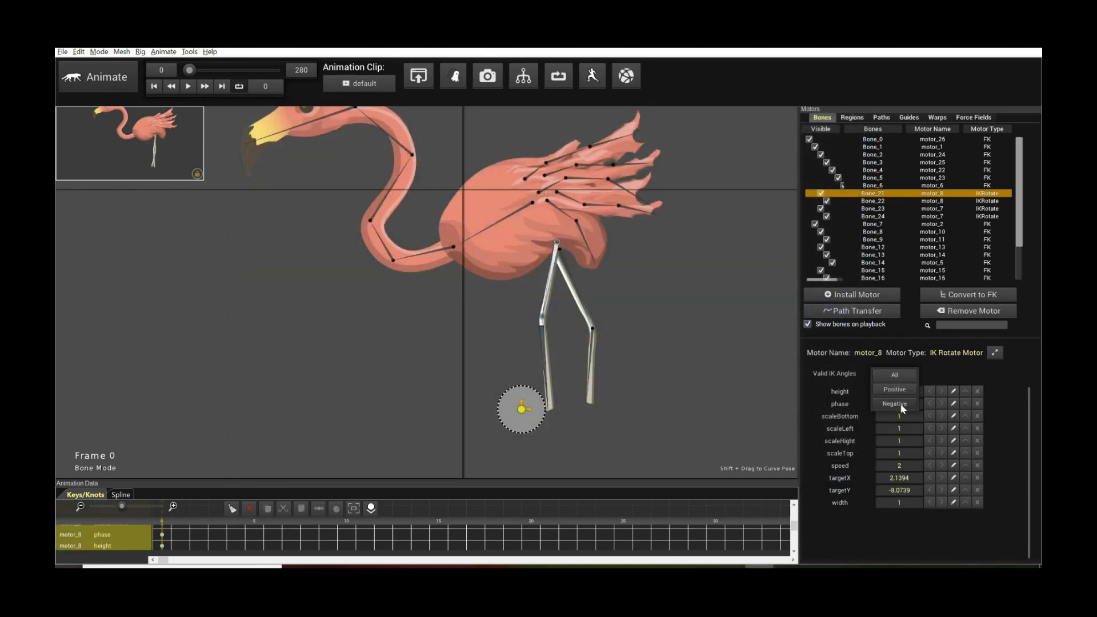
left_click(895, 403)
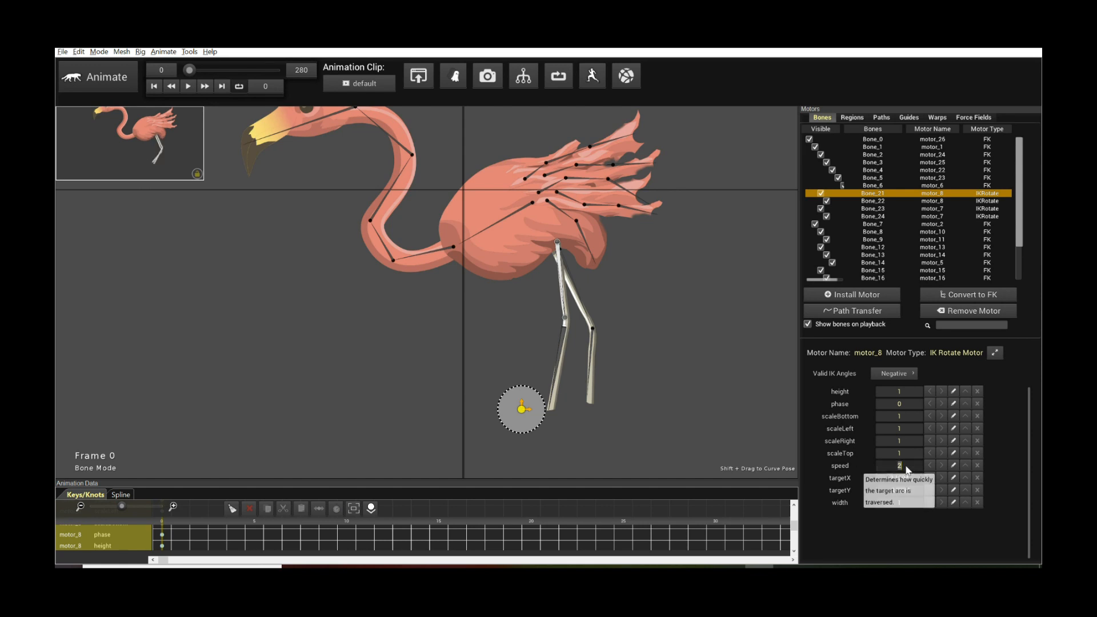
key("Return")
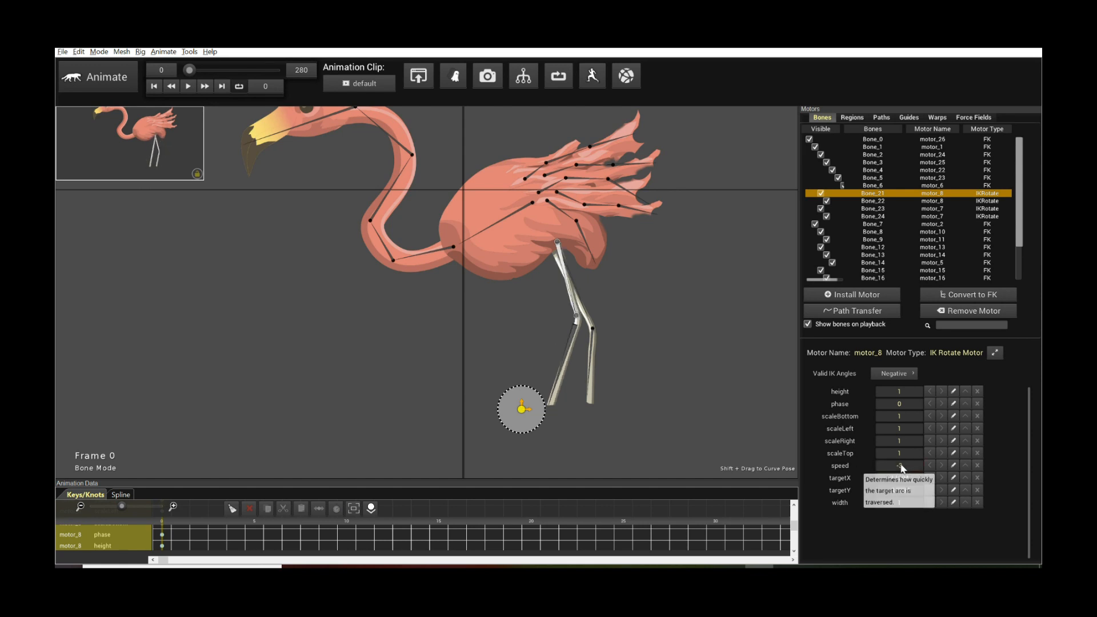
Step: Set scaleBottom to 0 on the Bone_21 and Bone_22 motor and preview both legs moving
left_click(907, 417)
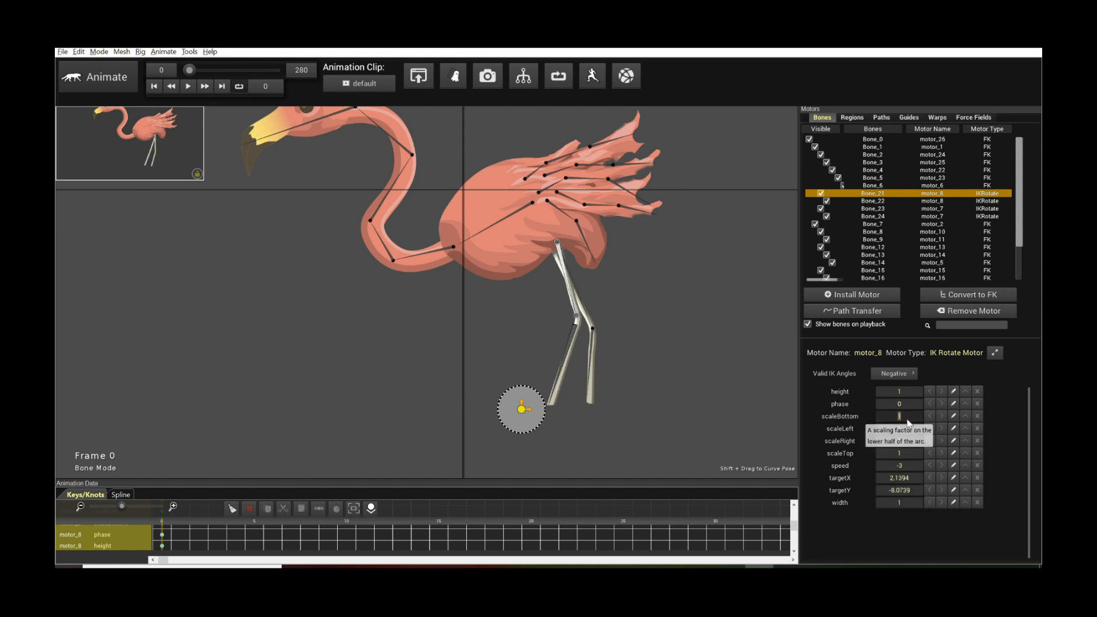
type("0")
key("Return")
key("space")
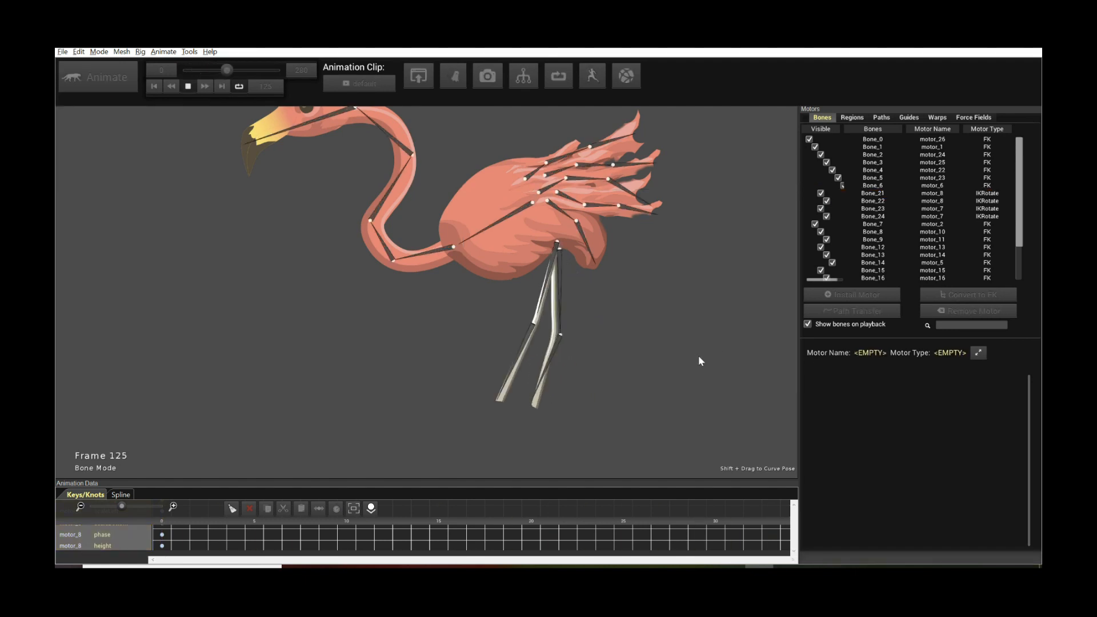
key("space")
Step: Move the Bone_22 motor's target to about targetX 2.66, targetY -8.04, and preview the leg motion
left_click(571, 340)
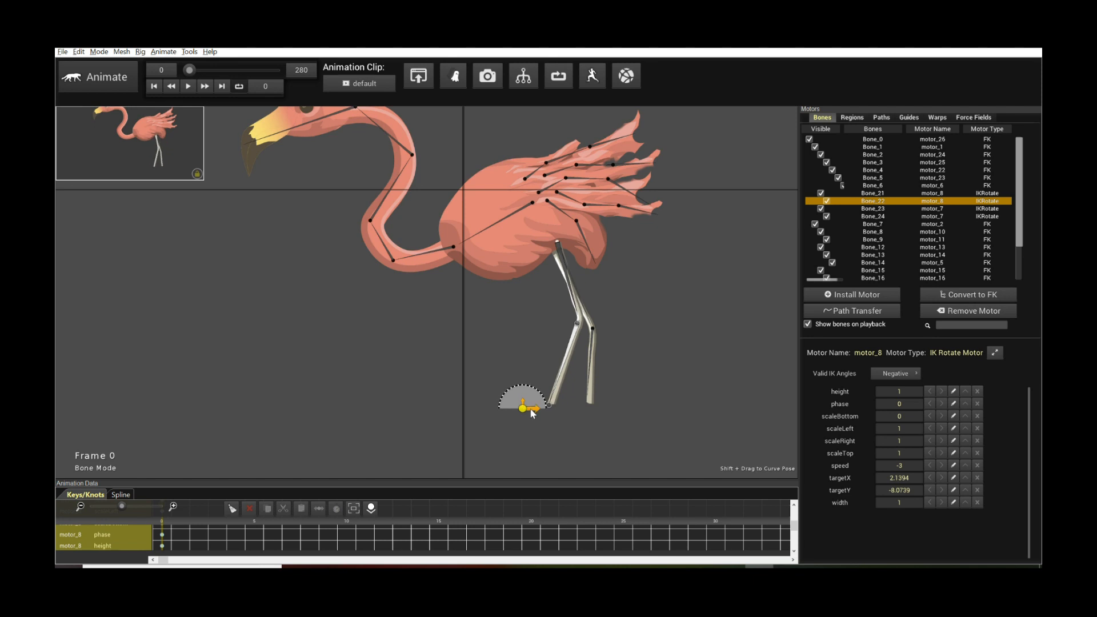
key("space")
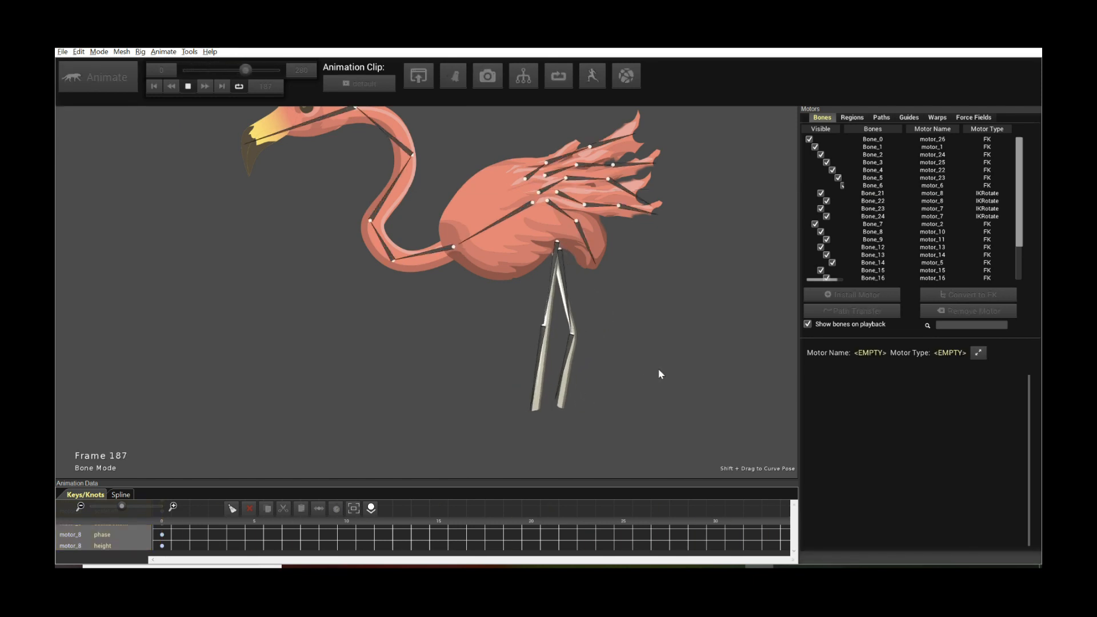
key("space")
Step: Set the phase of Bone_22's motor to 0.9 to offset the two legs and play the walk on the whole flamingo
left_click(575, 351)
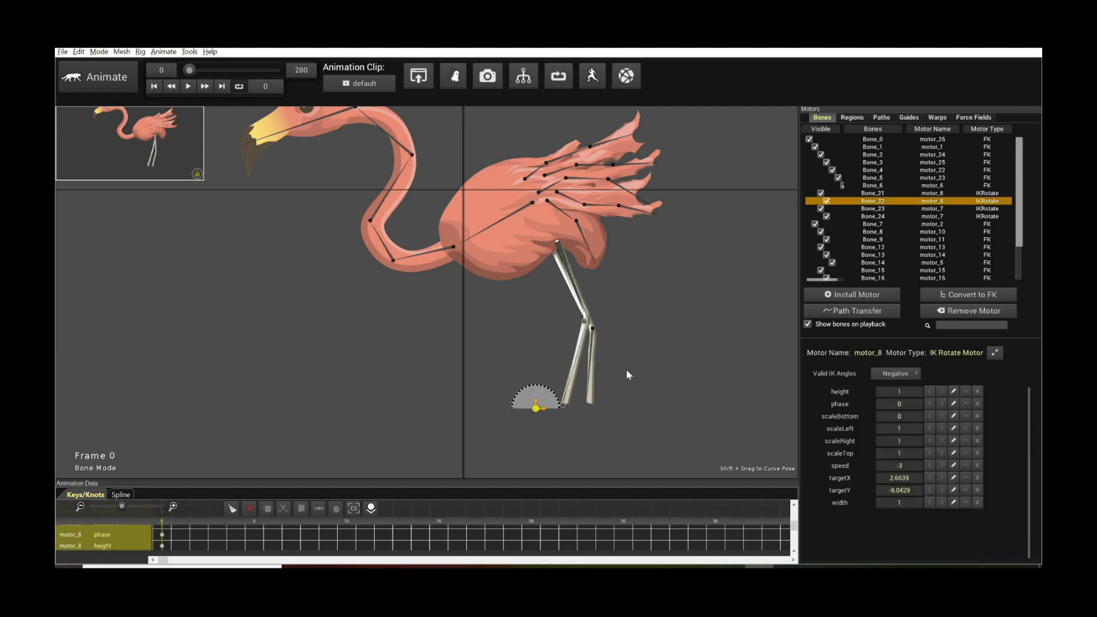
left_click(898, 404)
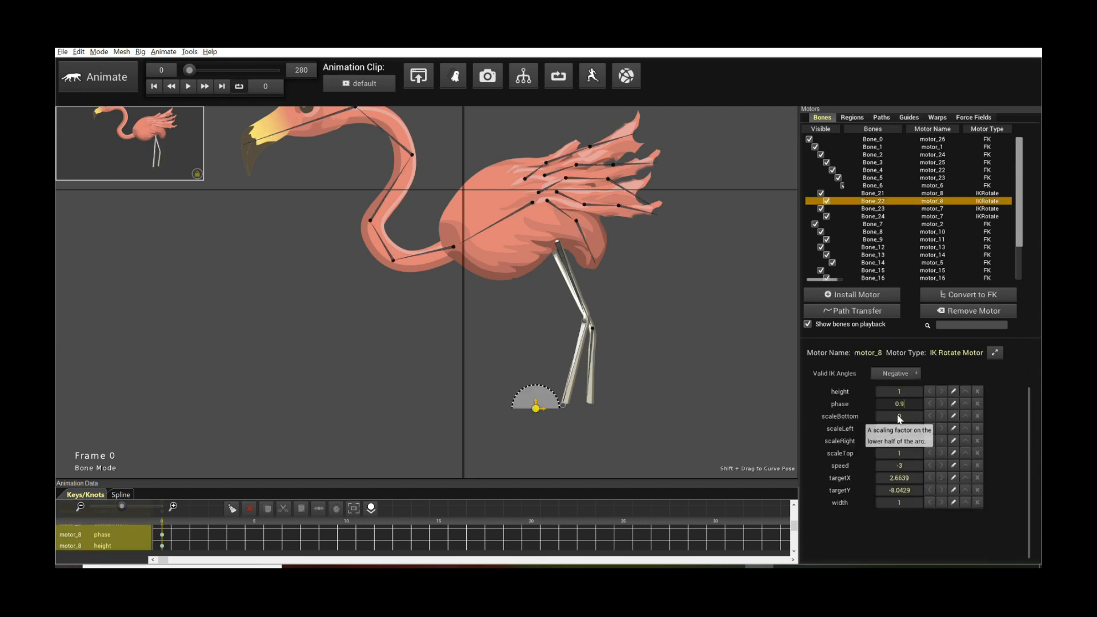
type("0.9")
key("Return")
key("space")
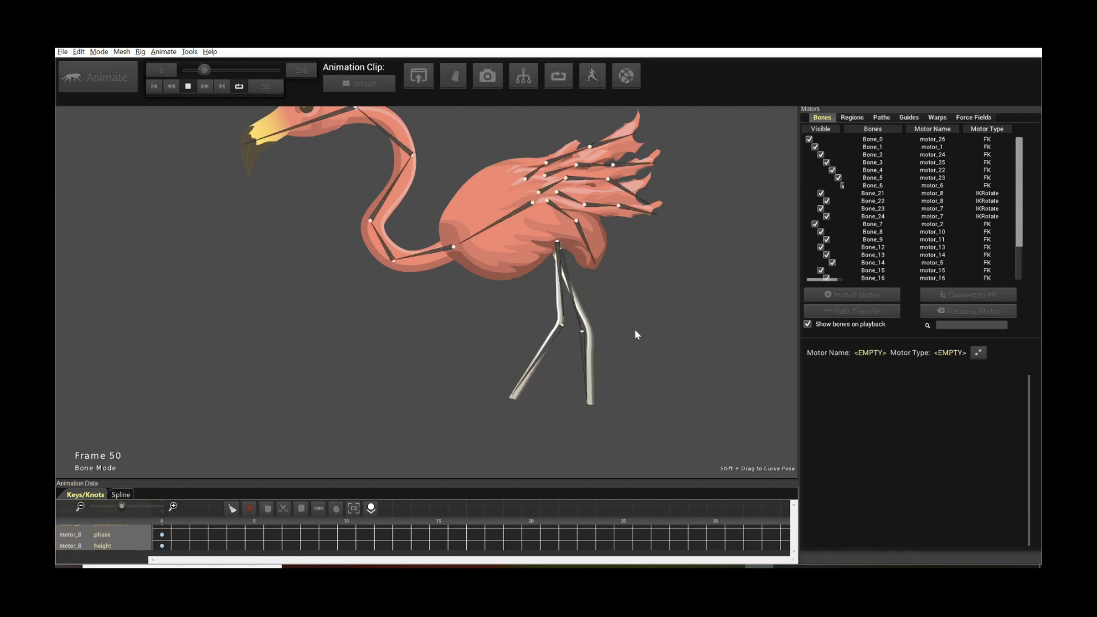
scroll(651, 345, "down", 3)
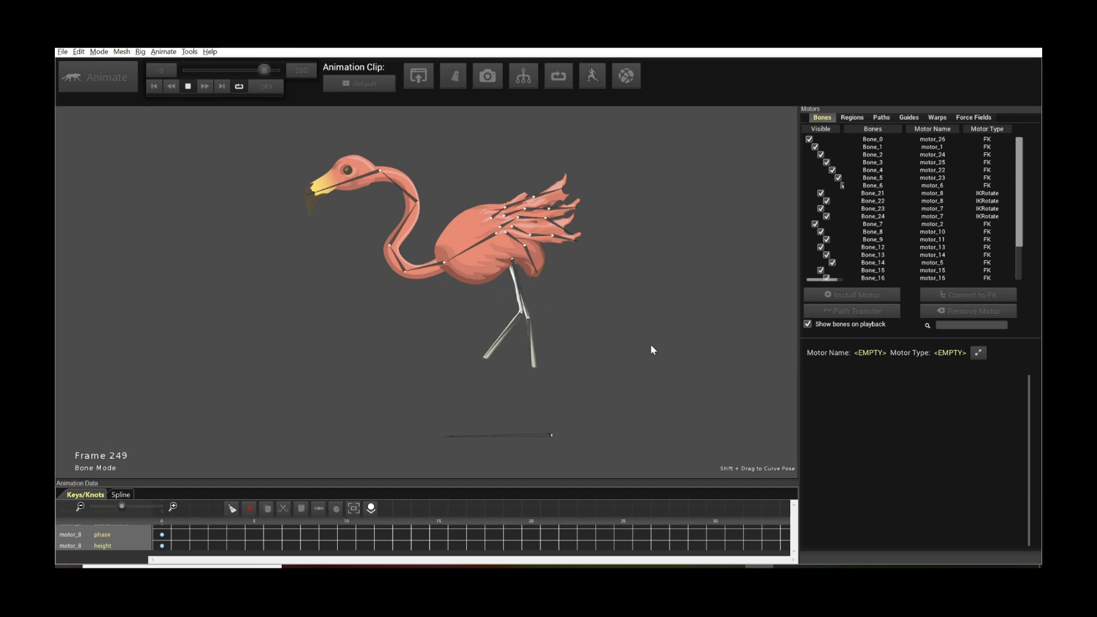
key("space")
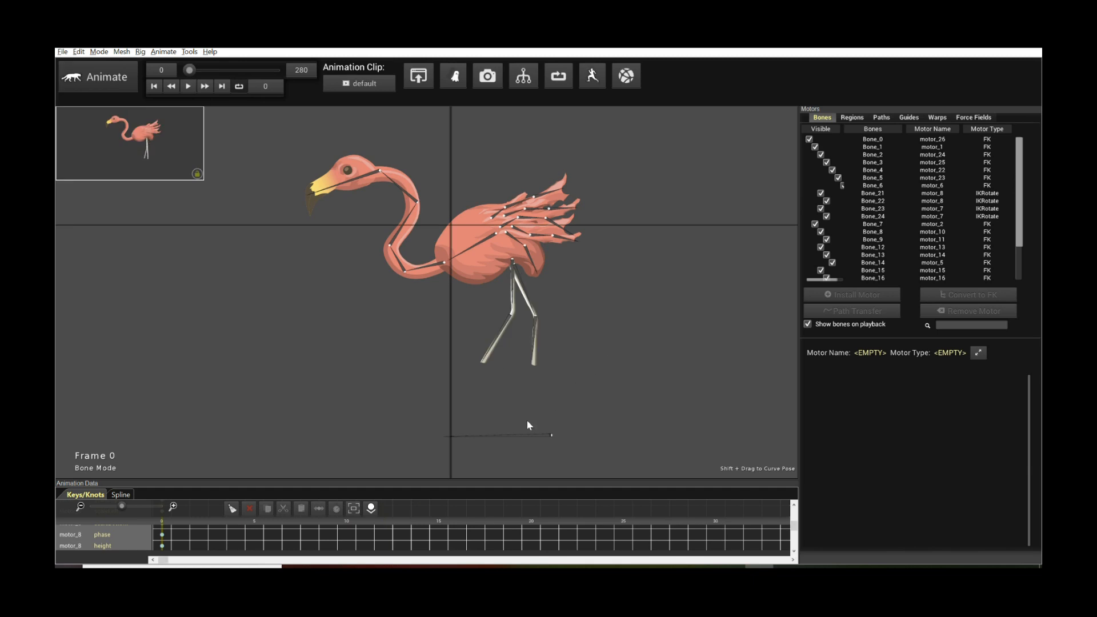
Step: Install a Move Bounce Motor on the root bone Bone_0 and preview the flamingo's motion
left_click(528, 435)
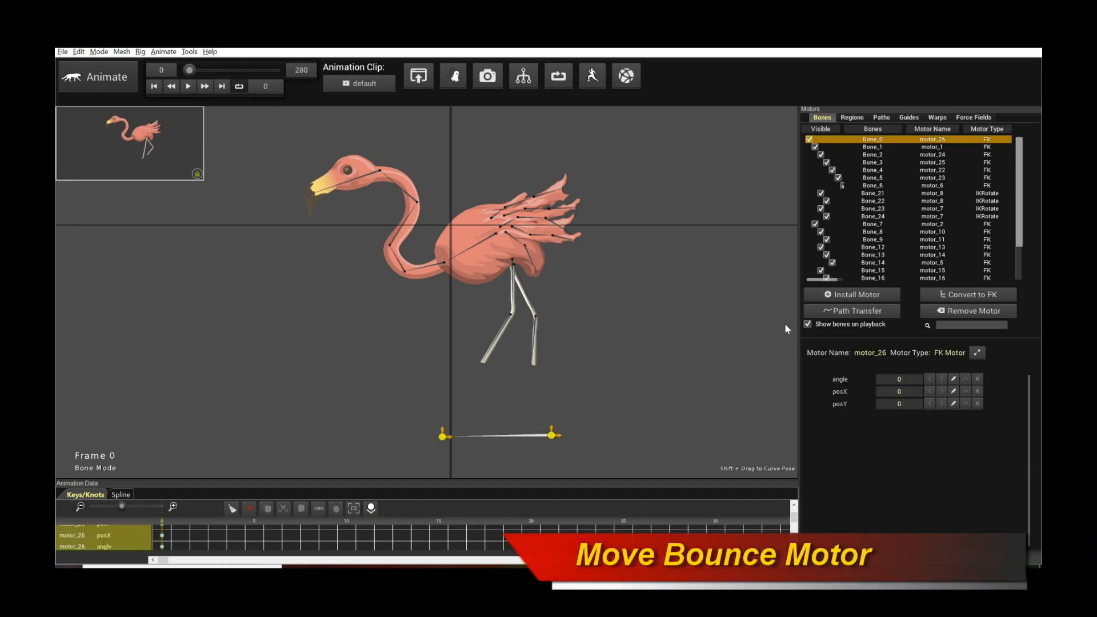
left_click(847, 295)
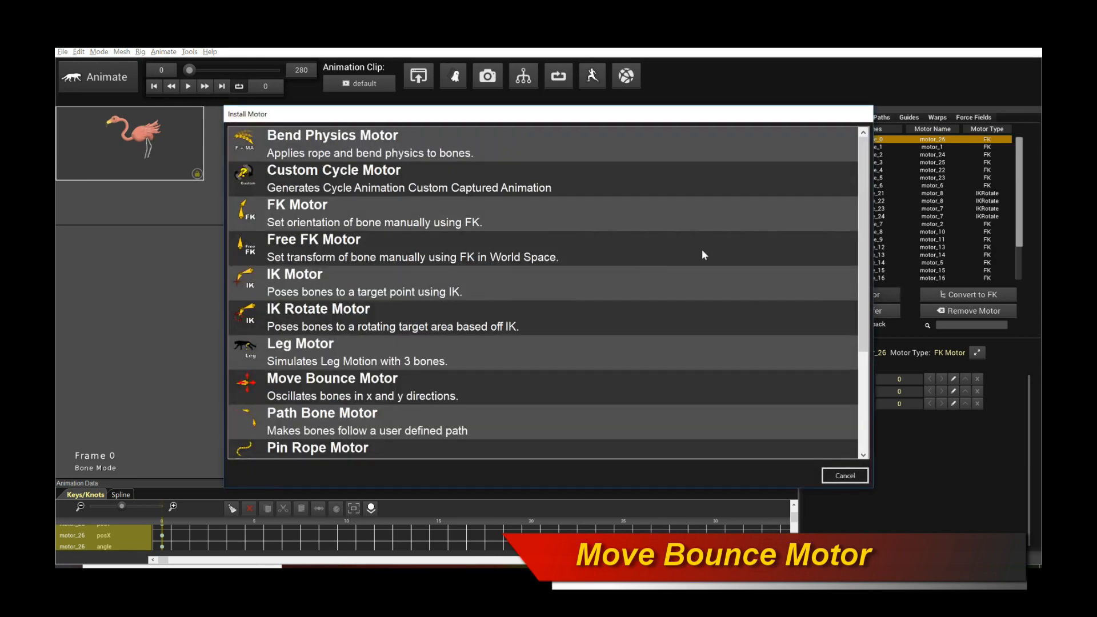
left_click_drag(863, 201, 800, 258)
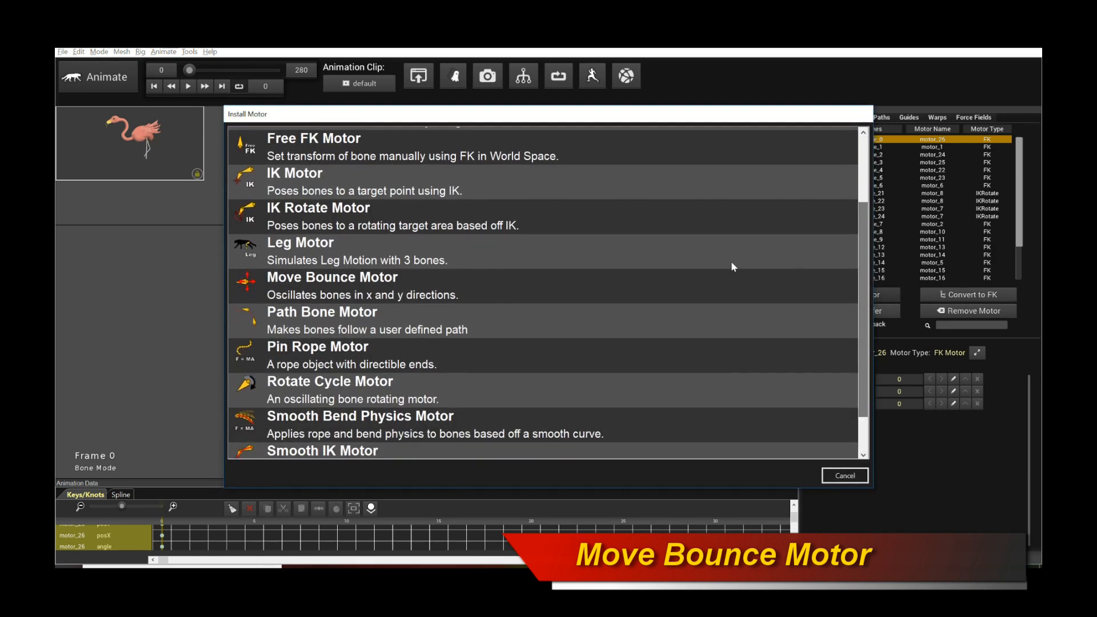
double_click(351, 282)
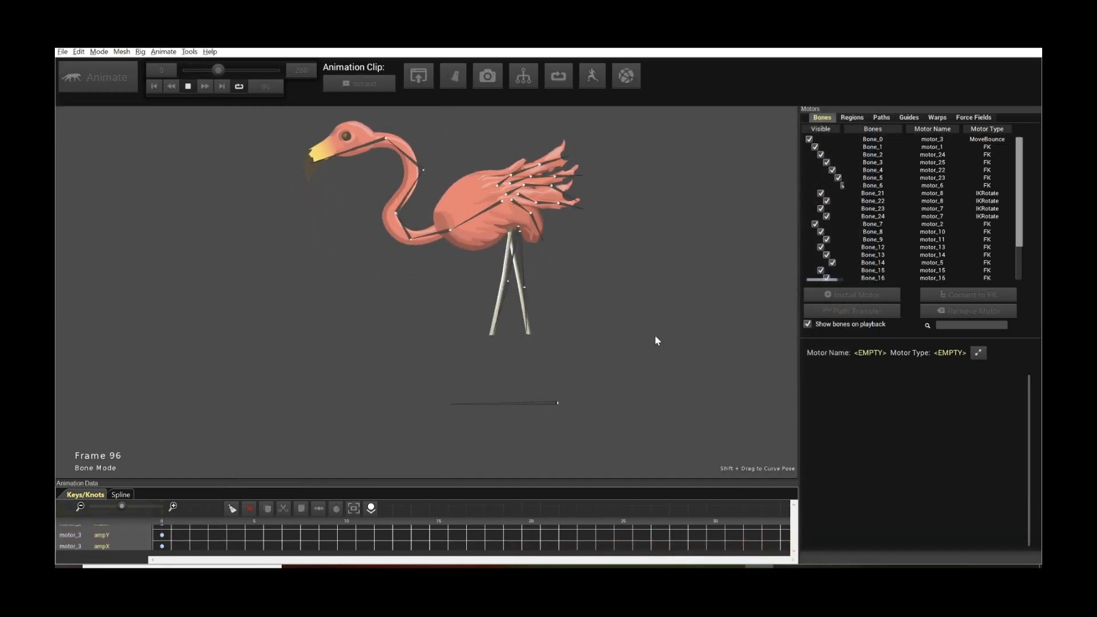
key("space")
Step: Set ampX to 0 on the root's bounce motor and preview the motion without horizontal bounce
left_click(552, 401)
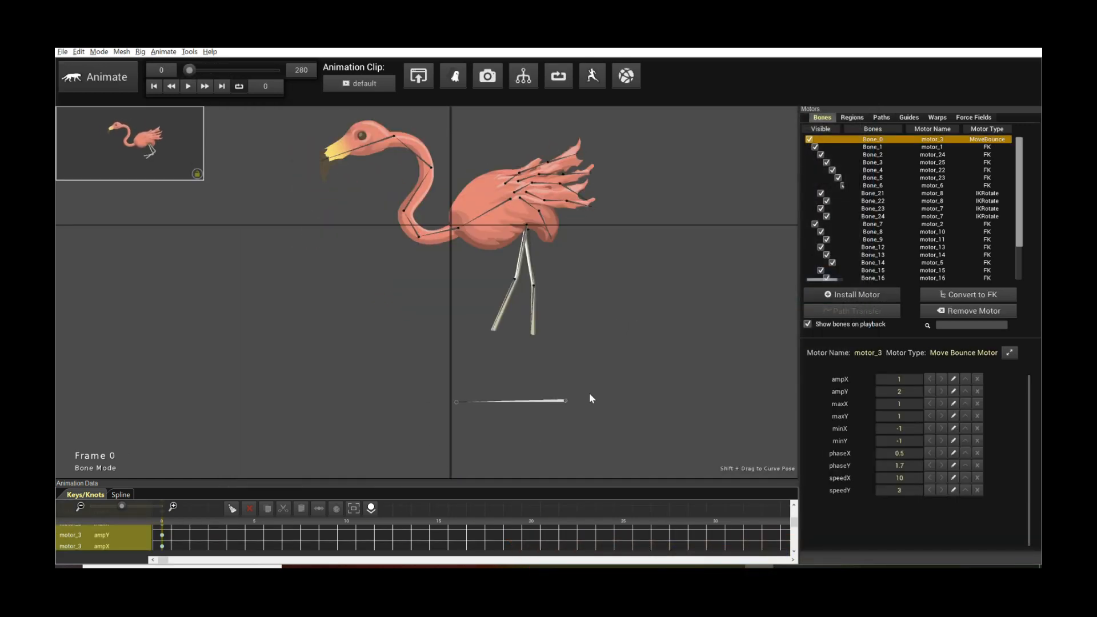
left_click(908, 380)
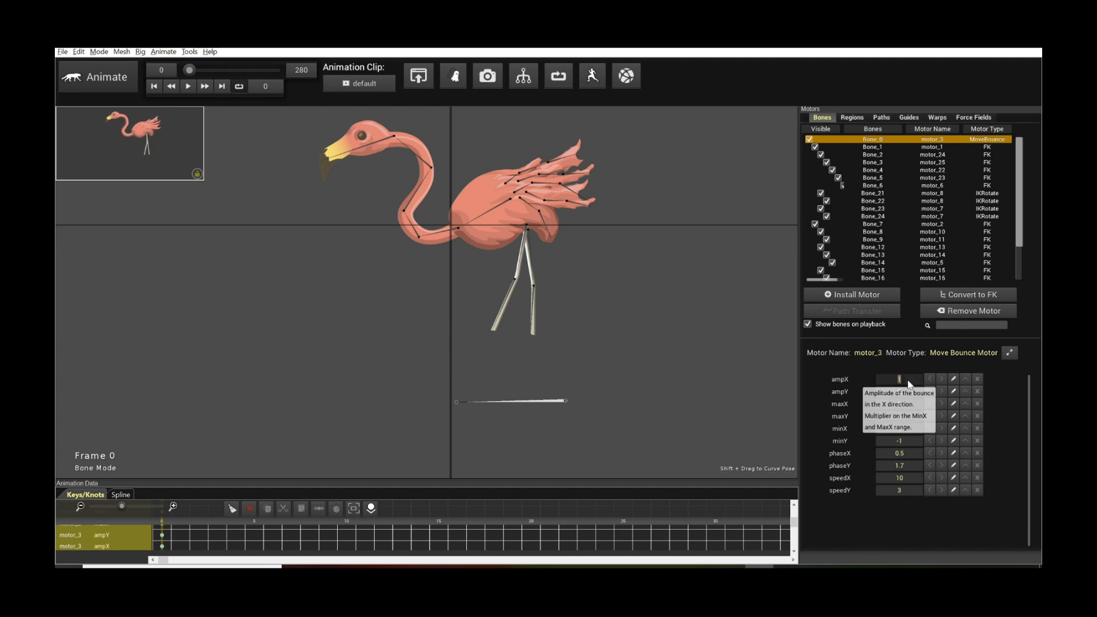
key("space")
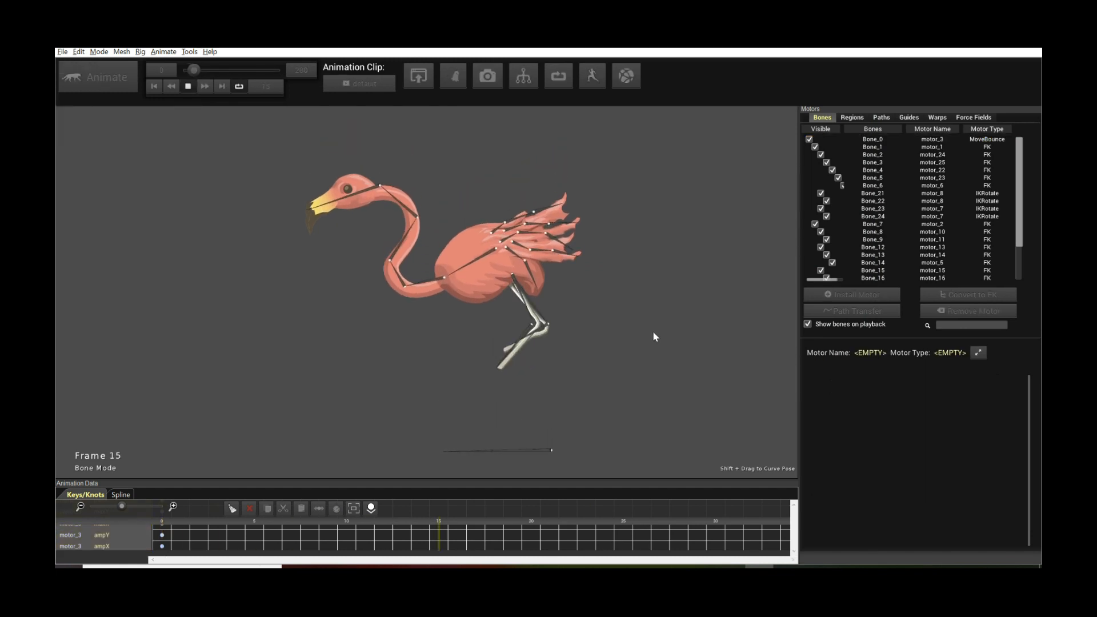
key("space")
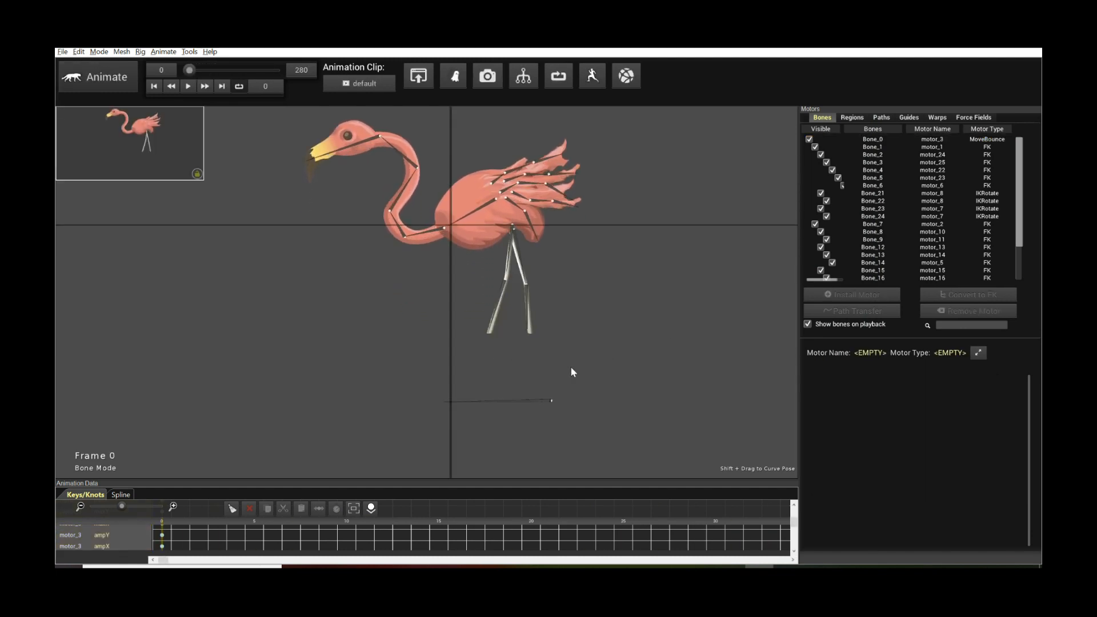
Step: Set ampY to 0.1 on the root's bounce motor and preview the vertical motion
left_click(538, 400)
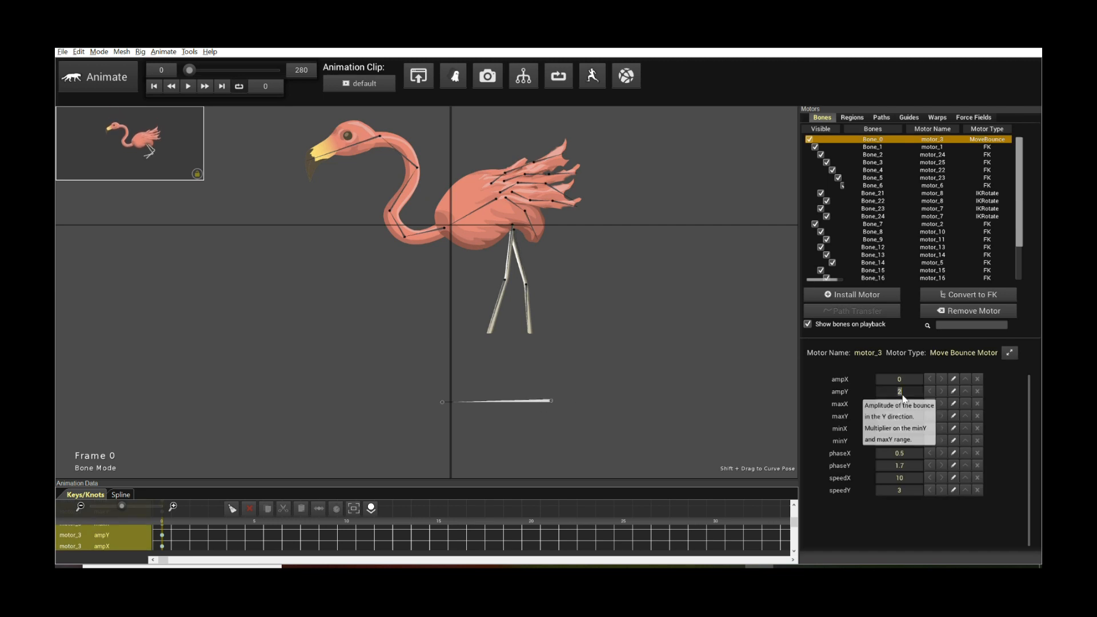
key("space")
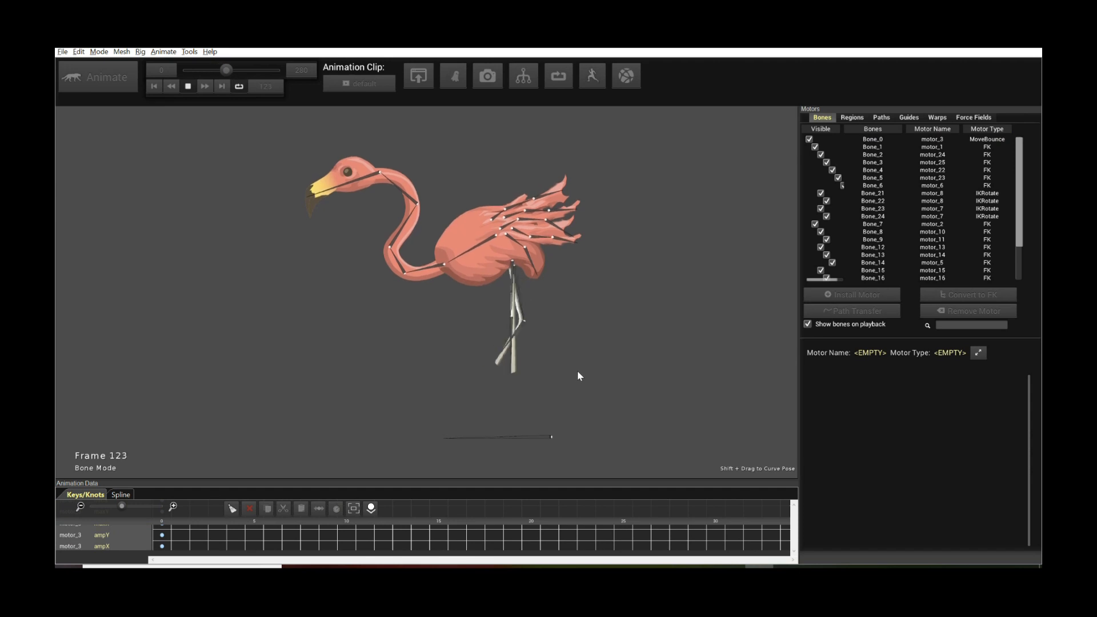
key("space")
Step: Set minY to 0 on the root's bounce motor and preview the walk
left_click(551, 435)
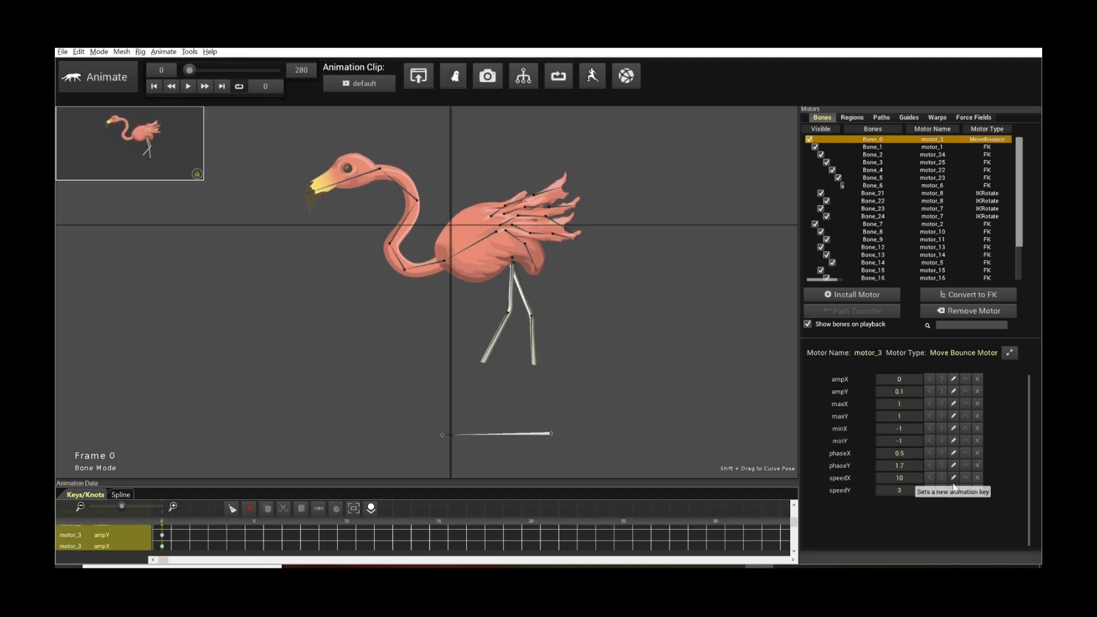
left_click(905, 442)
type("0")
key("Return")
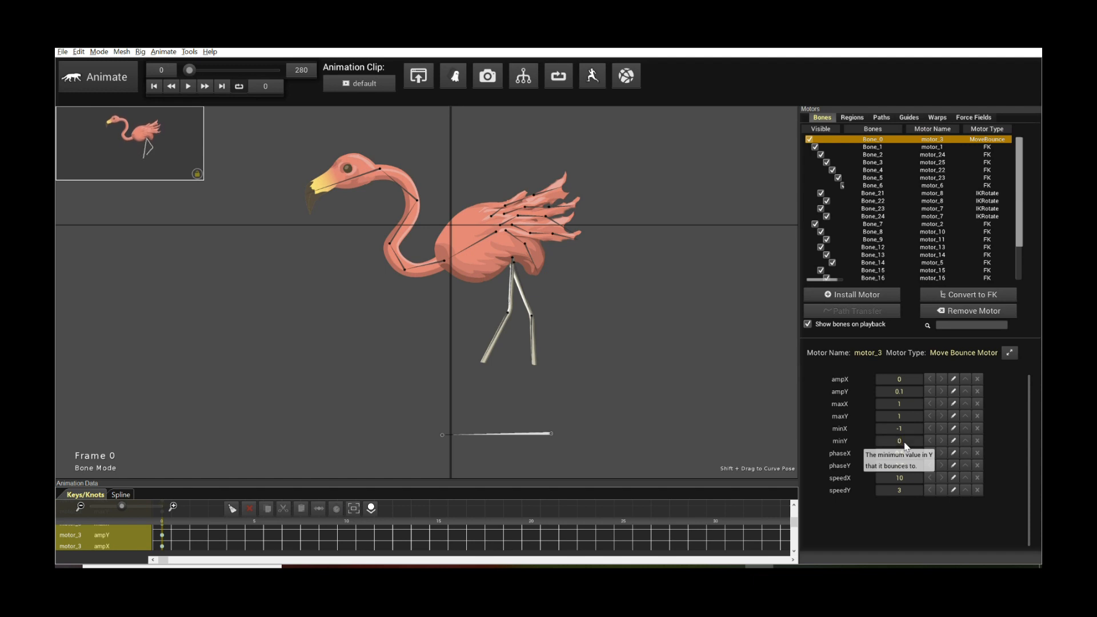
key("space")
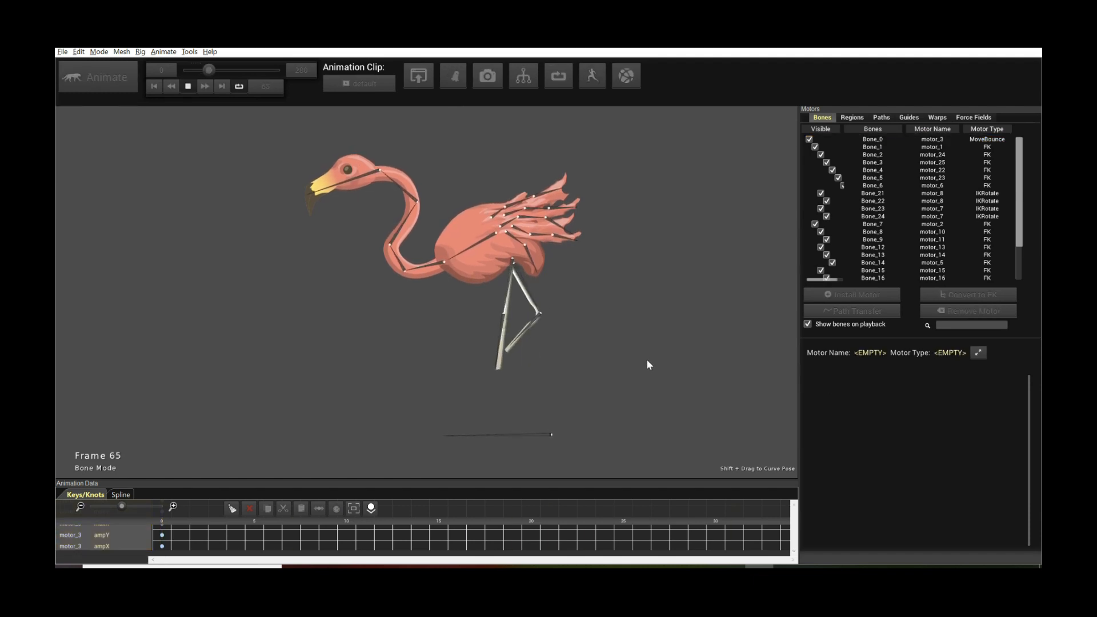
key("space")
Step: Set speedY to 6 on the root's bounce motor and preview the walk
left_click(547, 435)
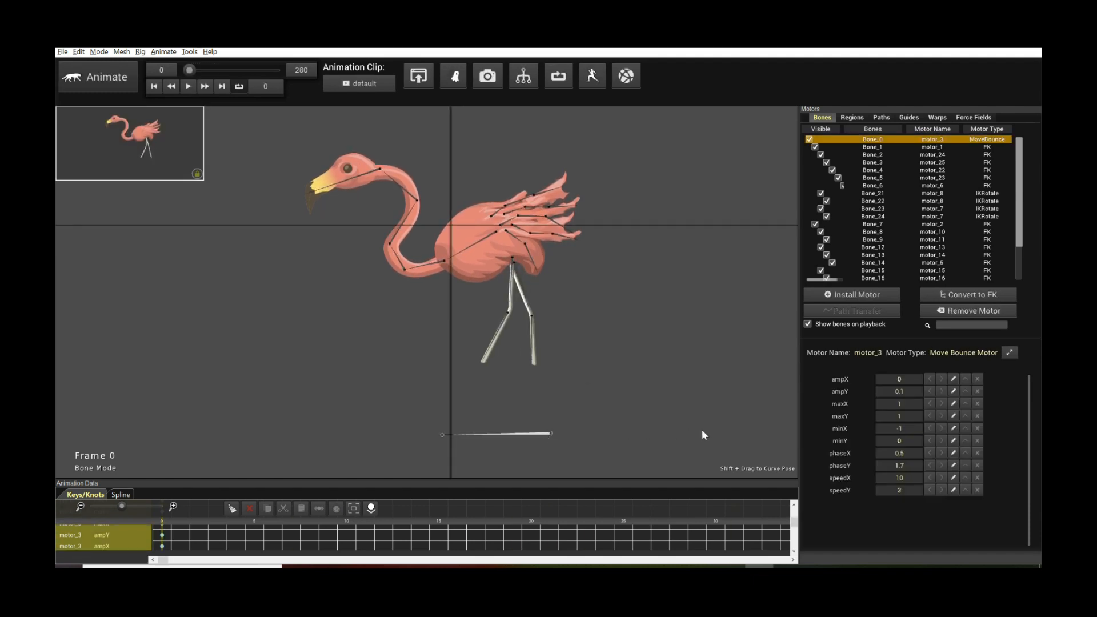
left_click(904, 492)
key("Return")
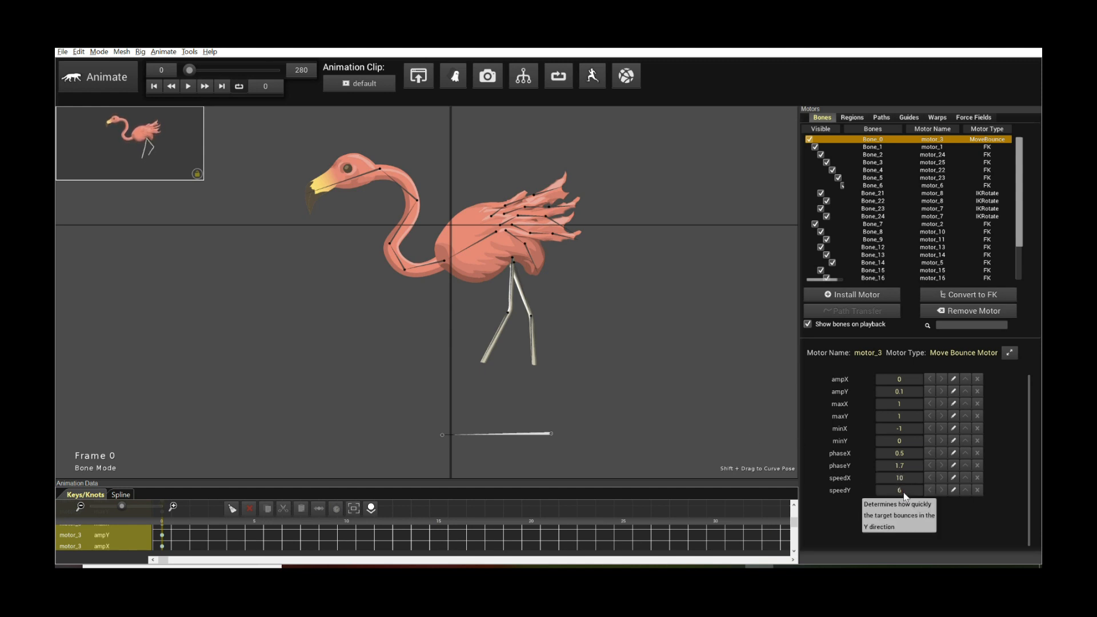
key("space")
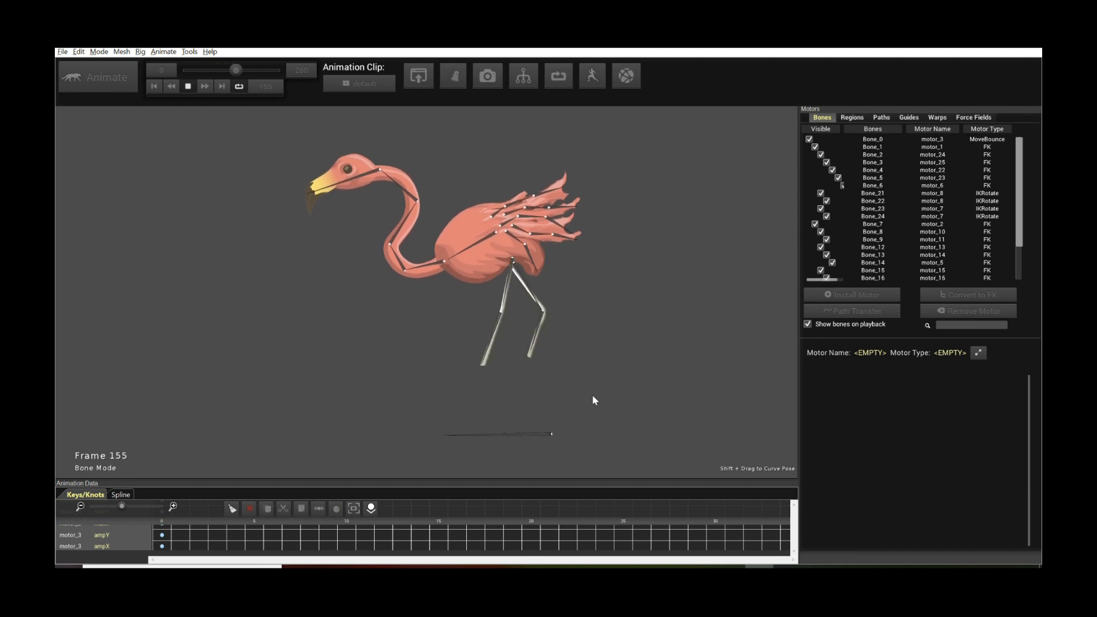
key("space")
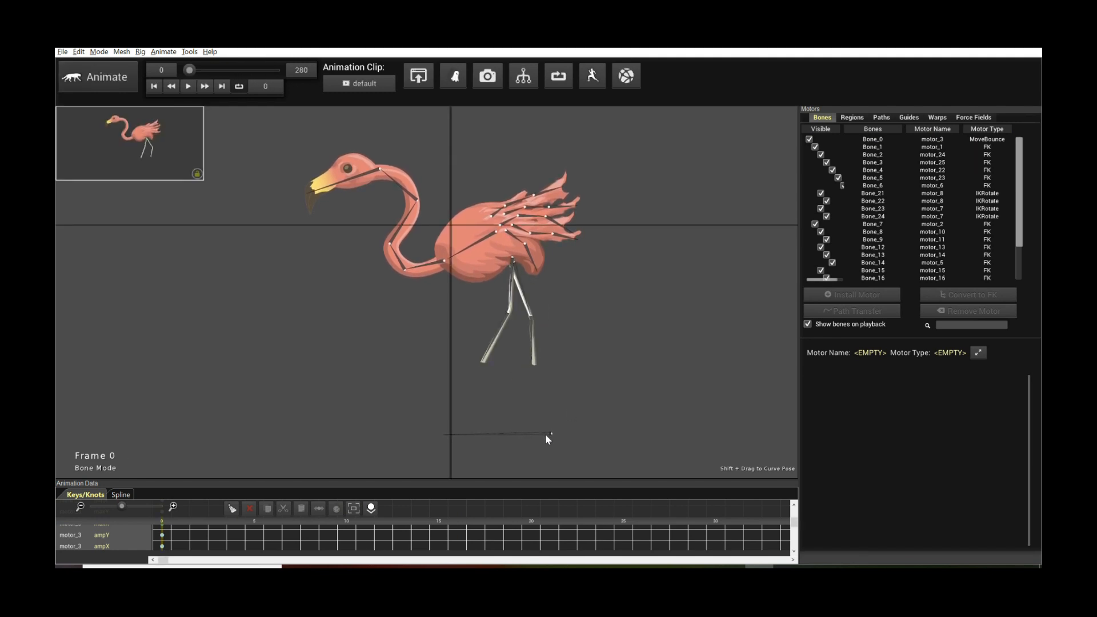
Step: Adjust the ampY value of the root's bounce motor and play back the body's bounce
left_click(546, 435)
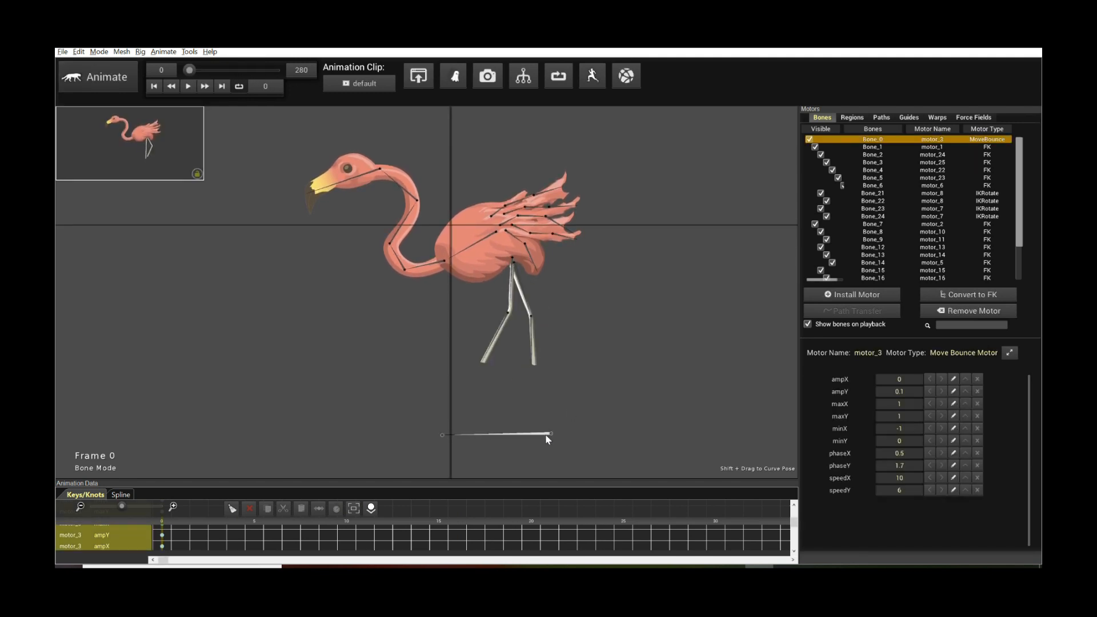
left_click(902, 394)
type("0")
key("Return")
key("space")
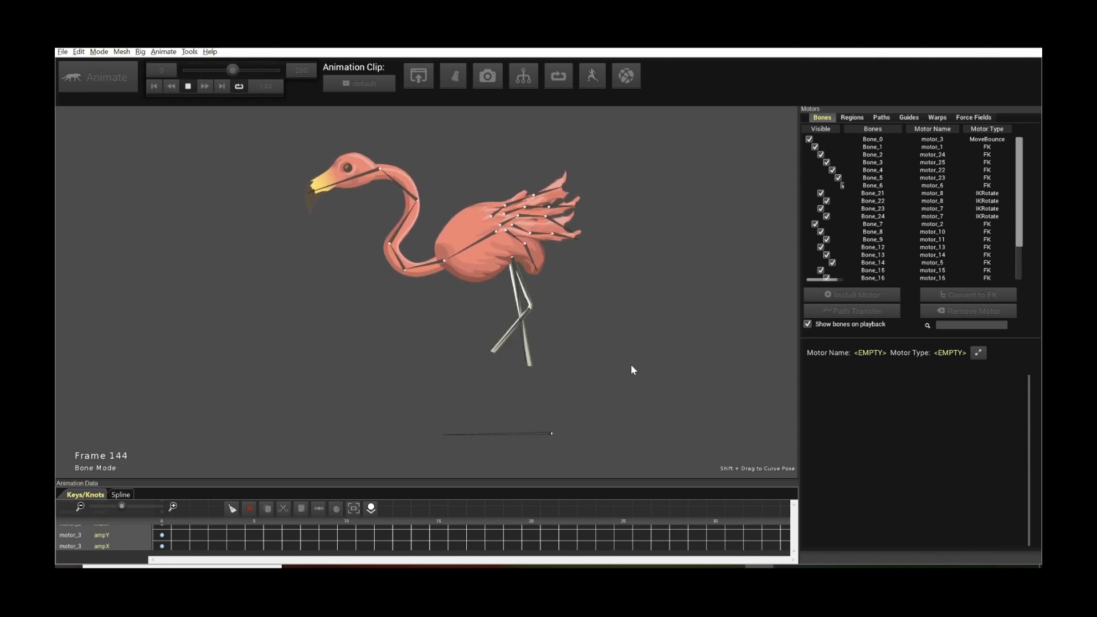
key("space")
Step: Install an IK Rotate Motor on the neck and head bones Bone_4 to Bone_6 and preview the head motion
left_click_drag(598, 304, 613, 316)
left_click_drag(515, 154, 540, 185)
scroll(469, 245, "up", 2)
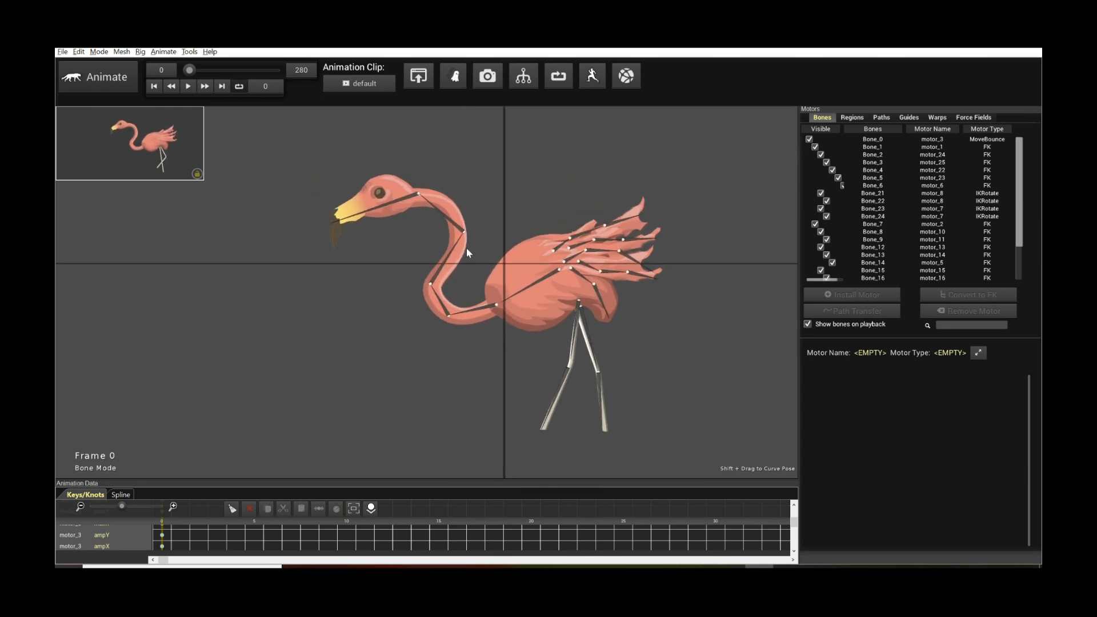
left_click(451, 255)
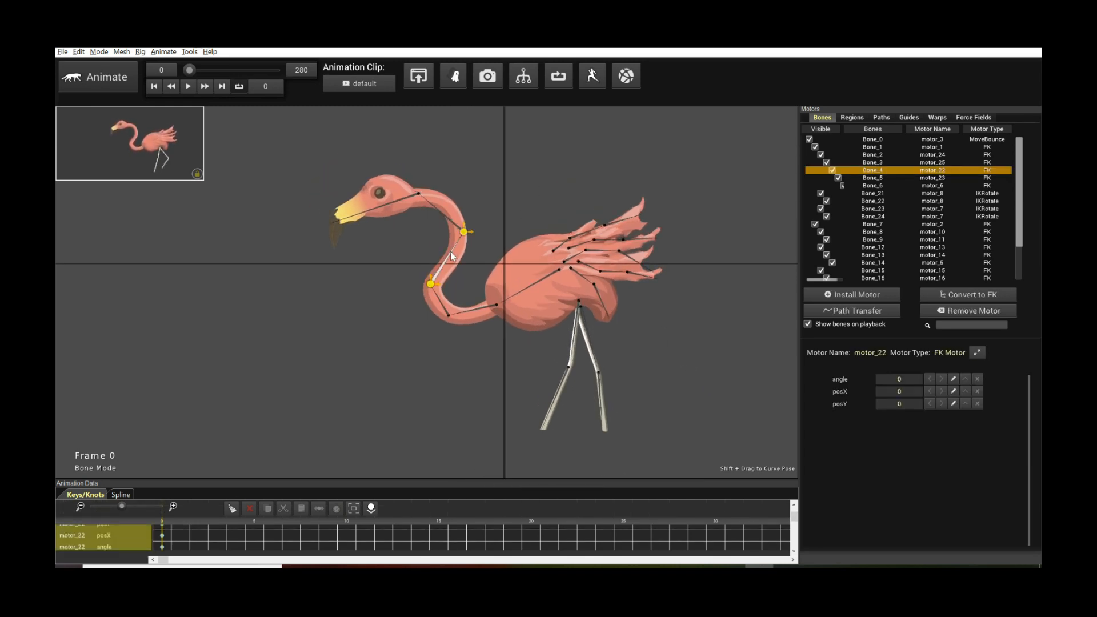
double_click(451, 254)
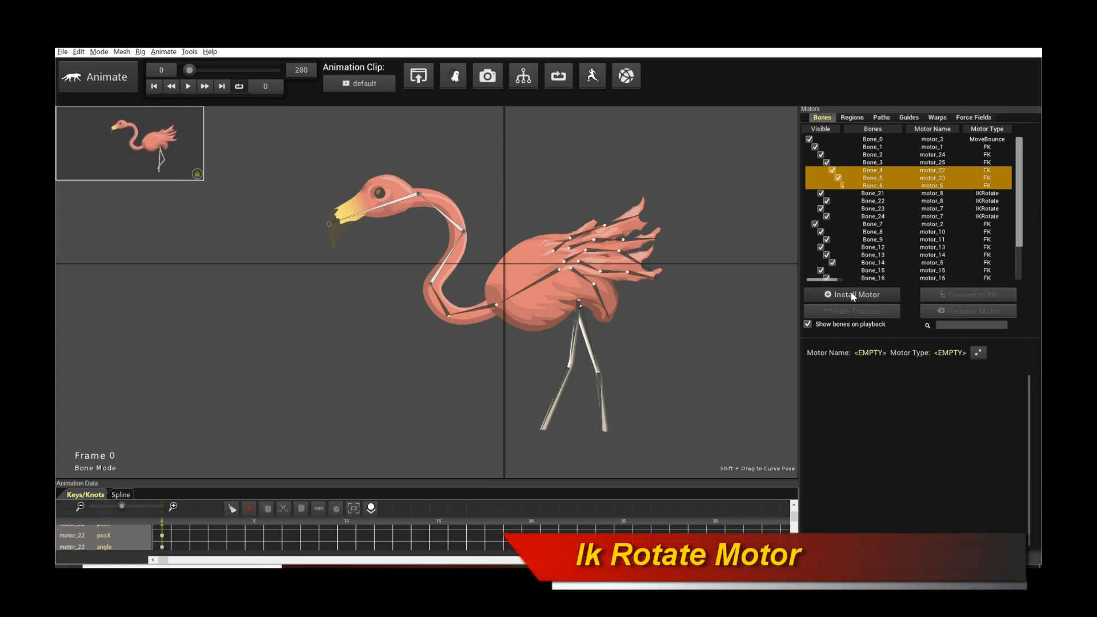
left_click(830, 295)
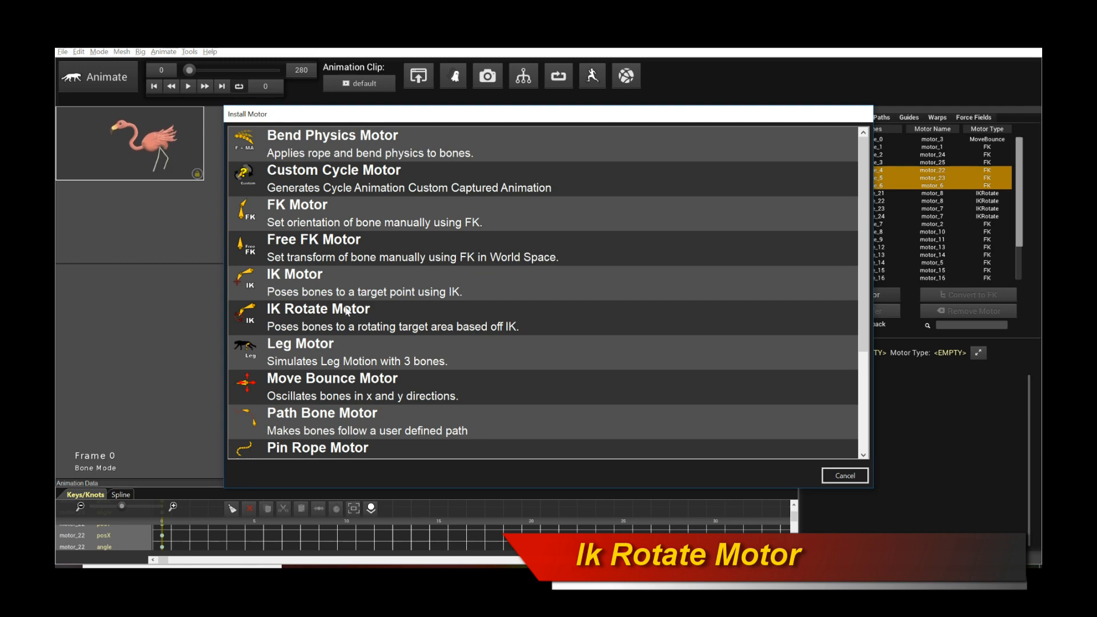
double_click(317, 310)
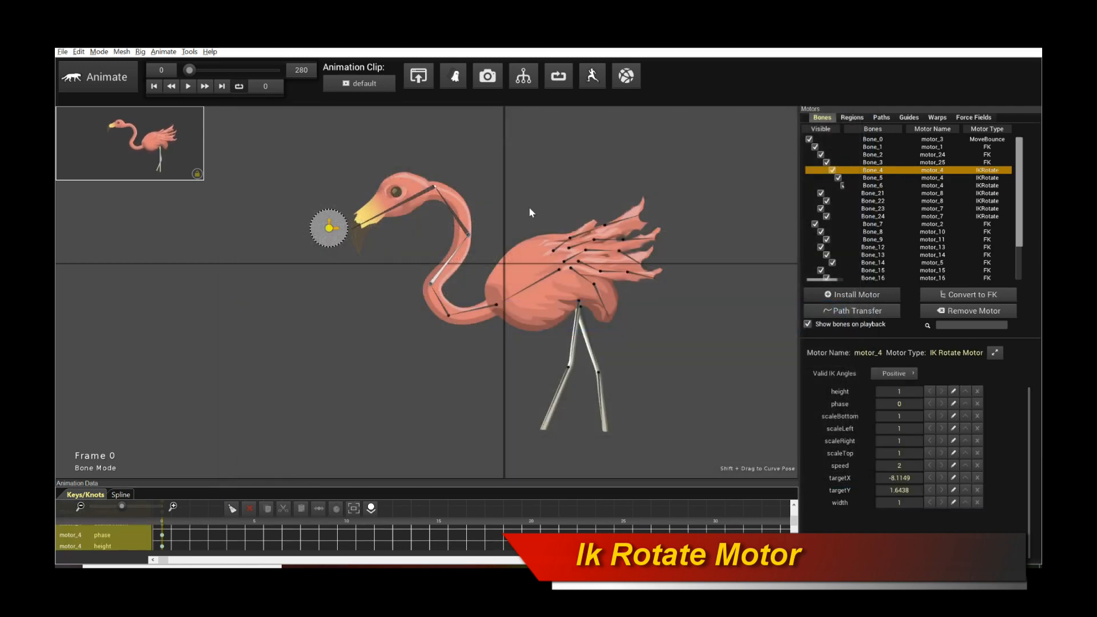
key("space")
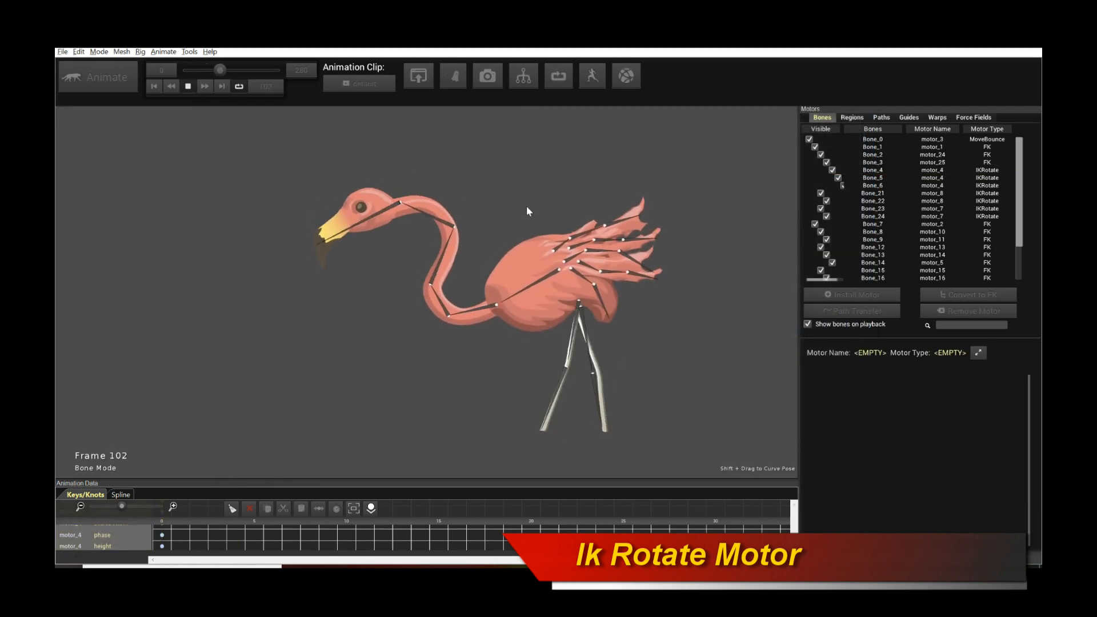
key("space")
Step: Set the head motor's height to 0.1 and preview the head motion
left_click(405, 201)
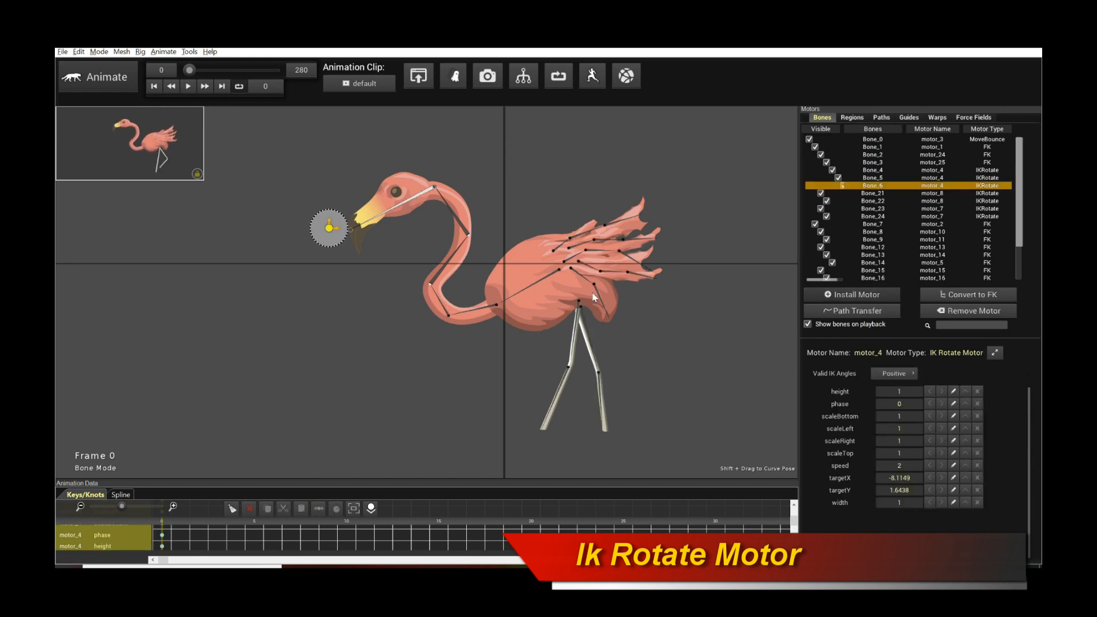
mouse_move(876, 471)
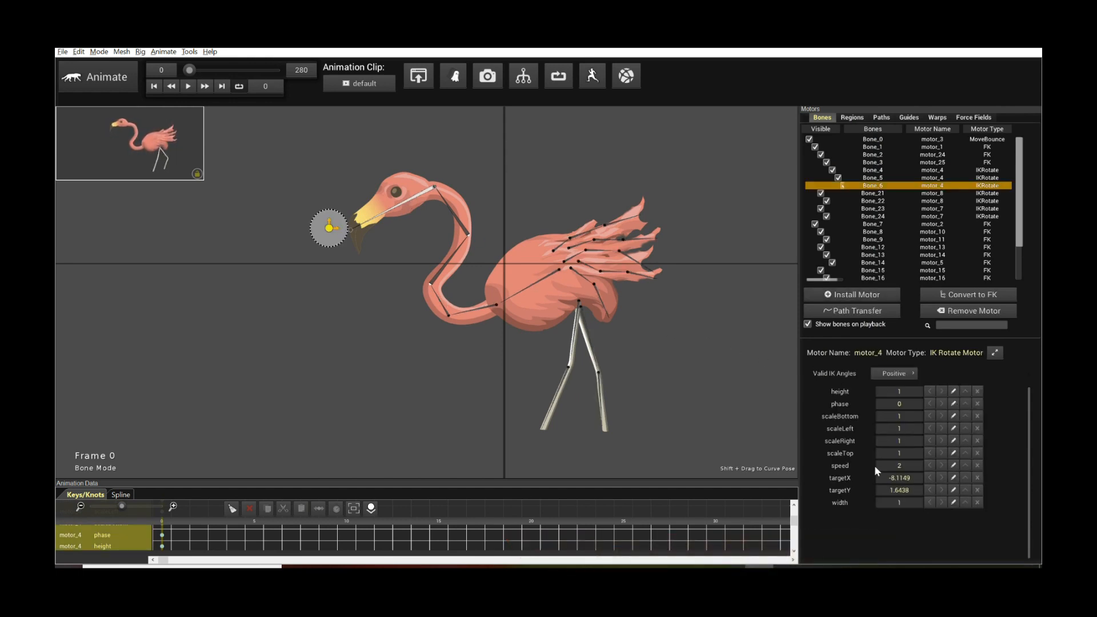
mouse_move(909, 398)
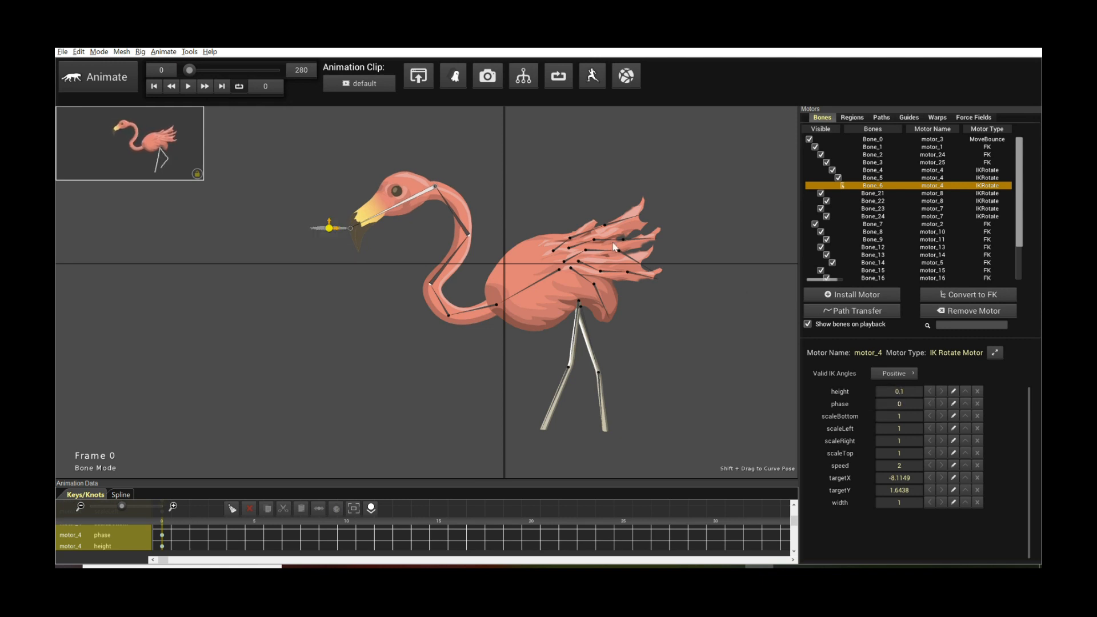
key("space")
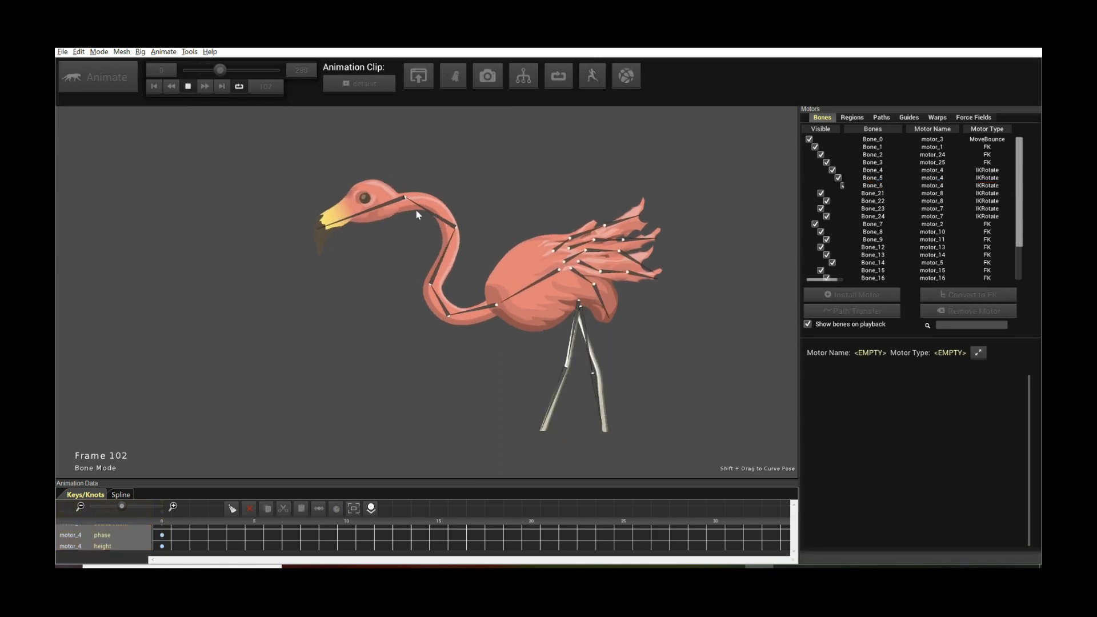
key("space")
Step: Move the head motor's target forward to about targetX -9.48, targetY 2.35, and preview the neck motion
left_click(387, 216)
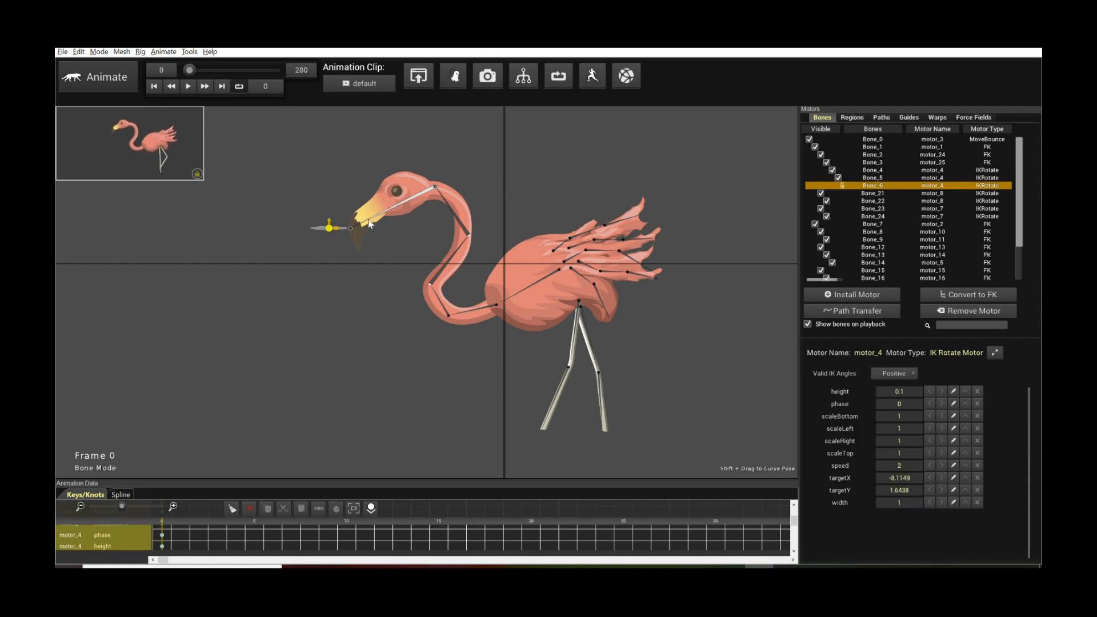
left_click_drag(326, 227, 301, 217)
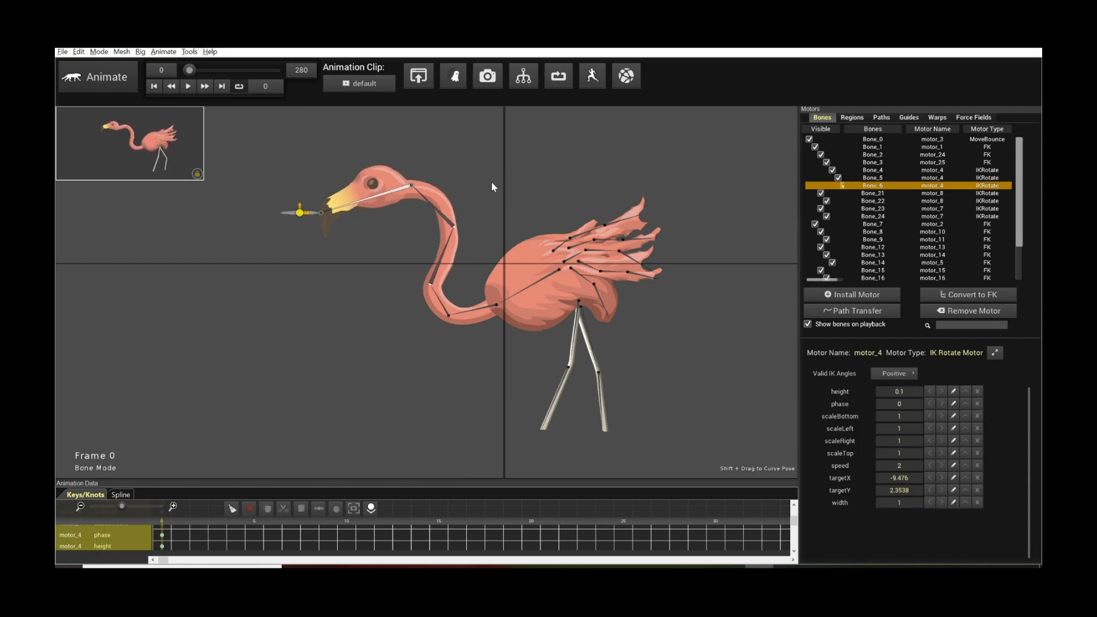
key("space")
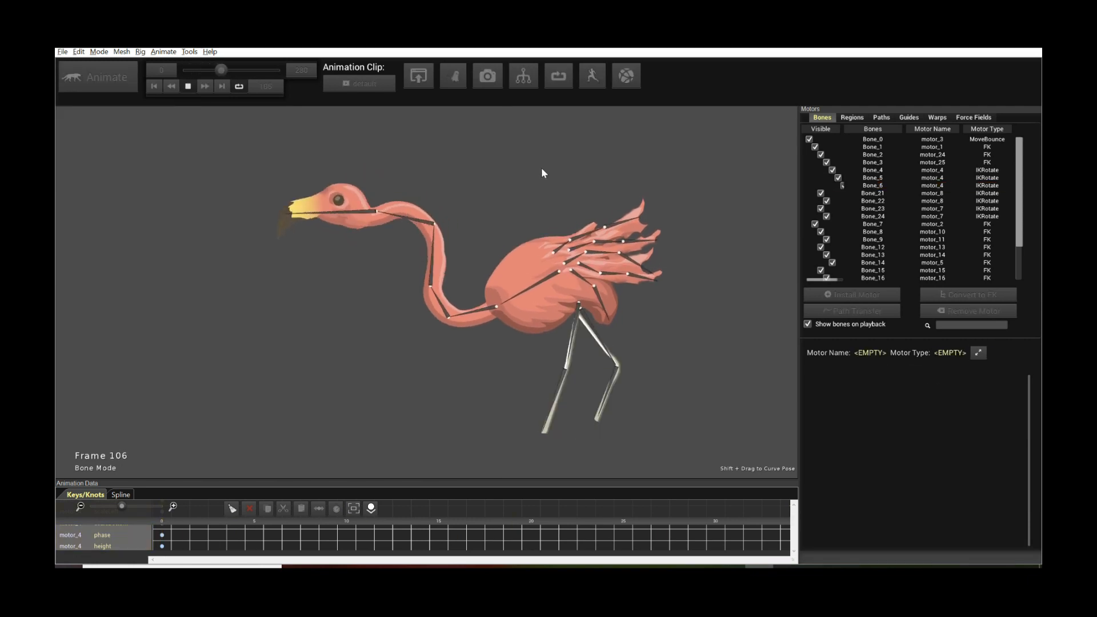
key("space")
Step: Set the width of the head's IK Rotate motor to 0.3 and preview the head with the walk
left_click(368, 203)
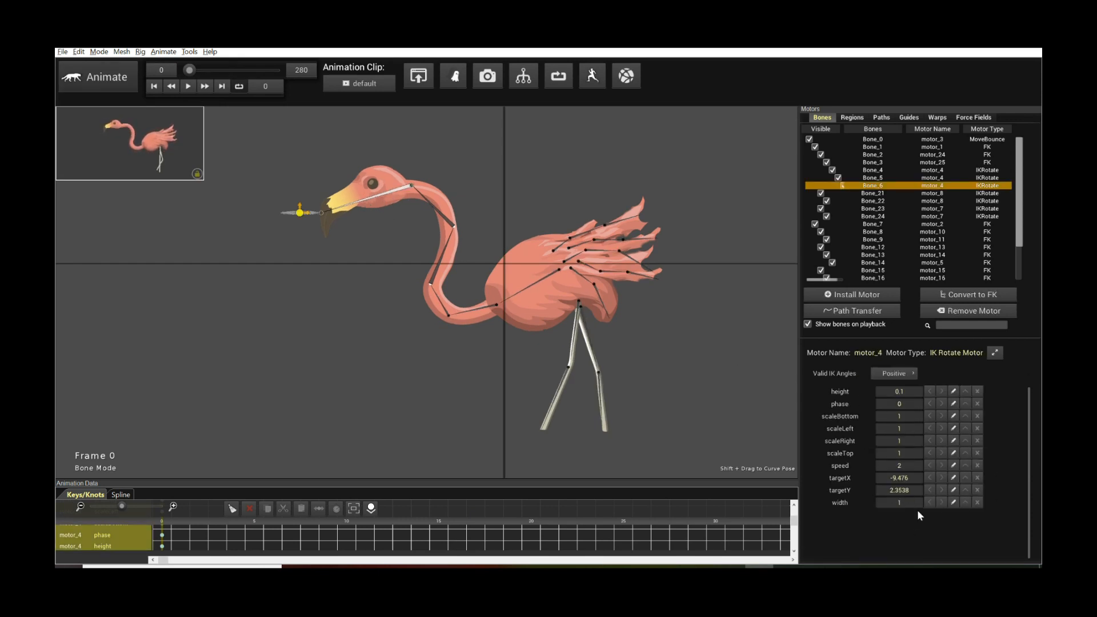
type("0.3")
key("Return")
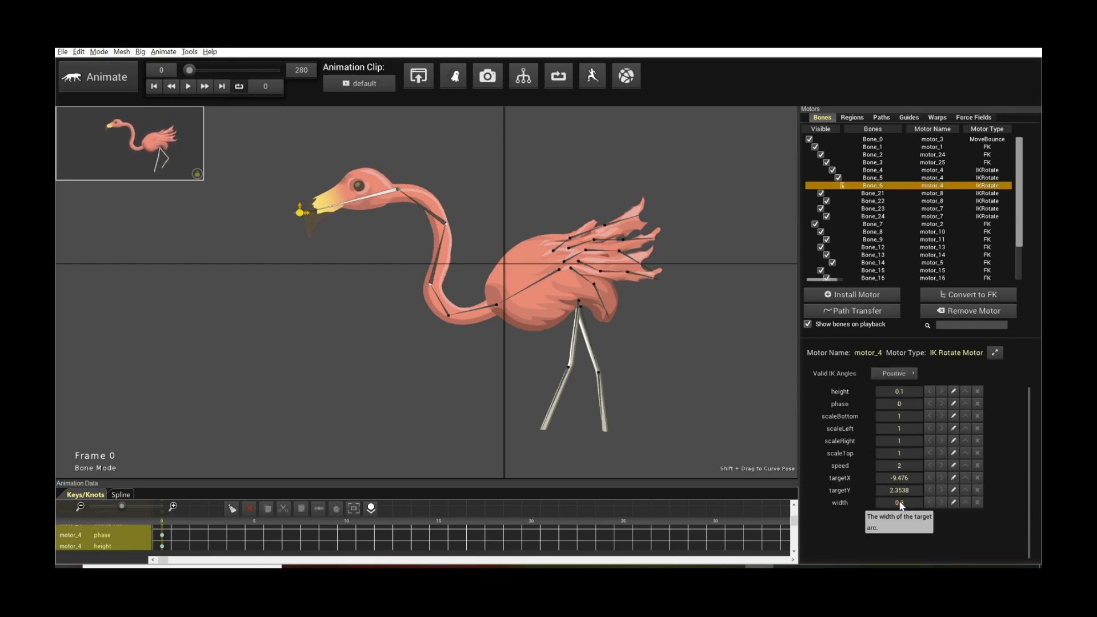
key("space")
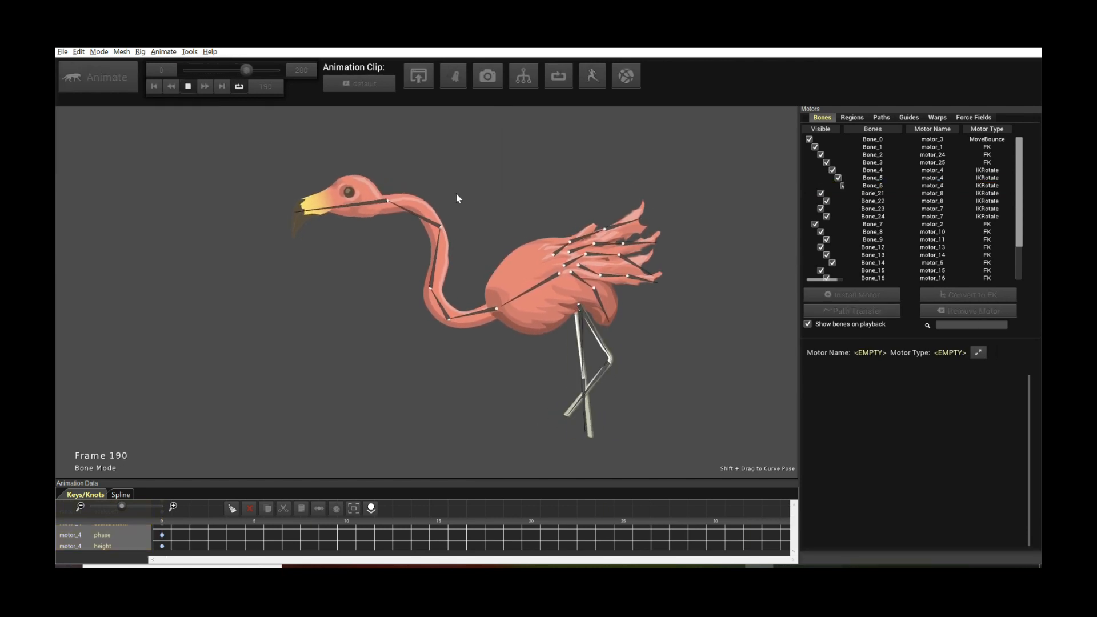
Step: Set the speed of the head's IK Rotate motor to 4 and preview the walk
key("space")
left_click(392, 193)
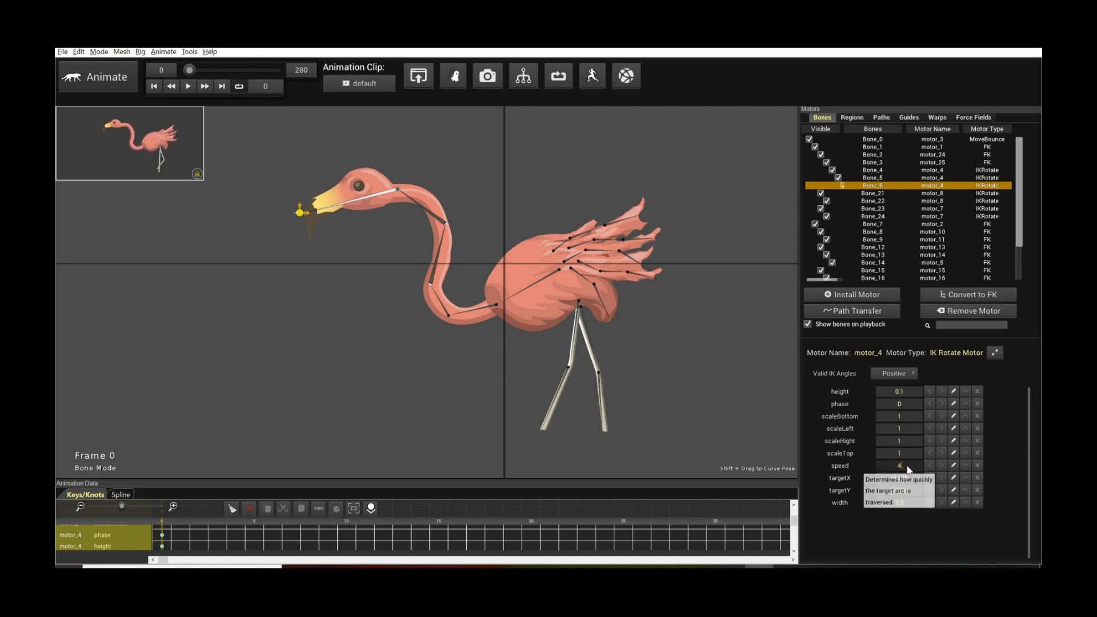
left_click(730, 358)
key("space")
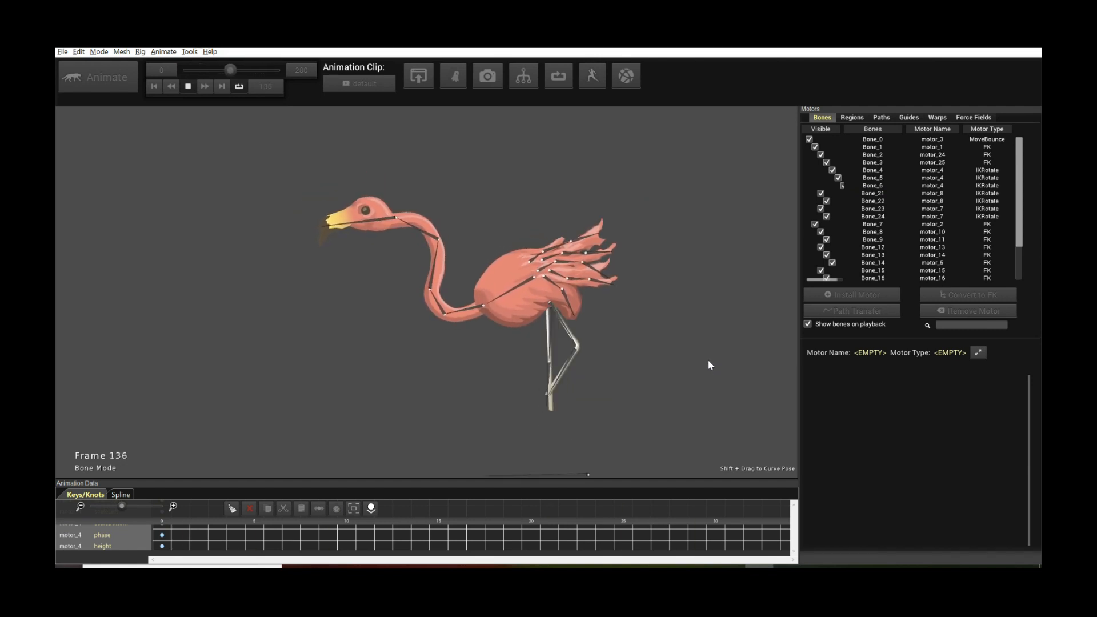
key("space")
key("space")
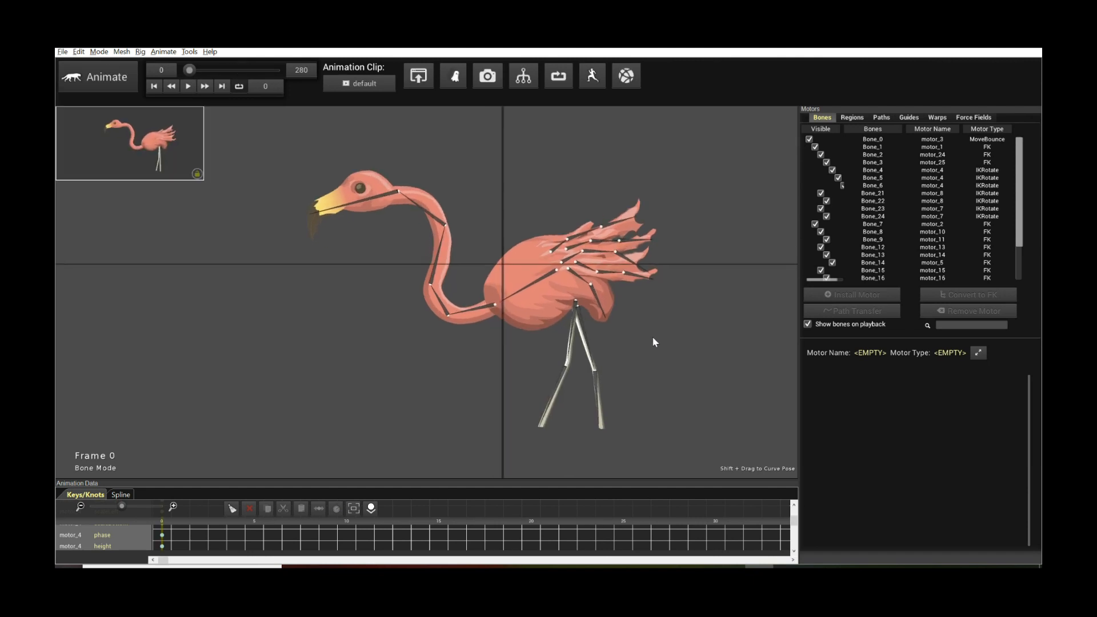
key("space")
Step: Move the head motor's target back toward the body, to about targetX -8.90, targetY 2.48, and preview the walk
left_click(338, 210)
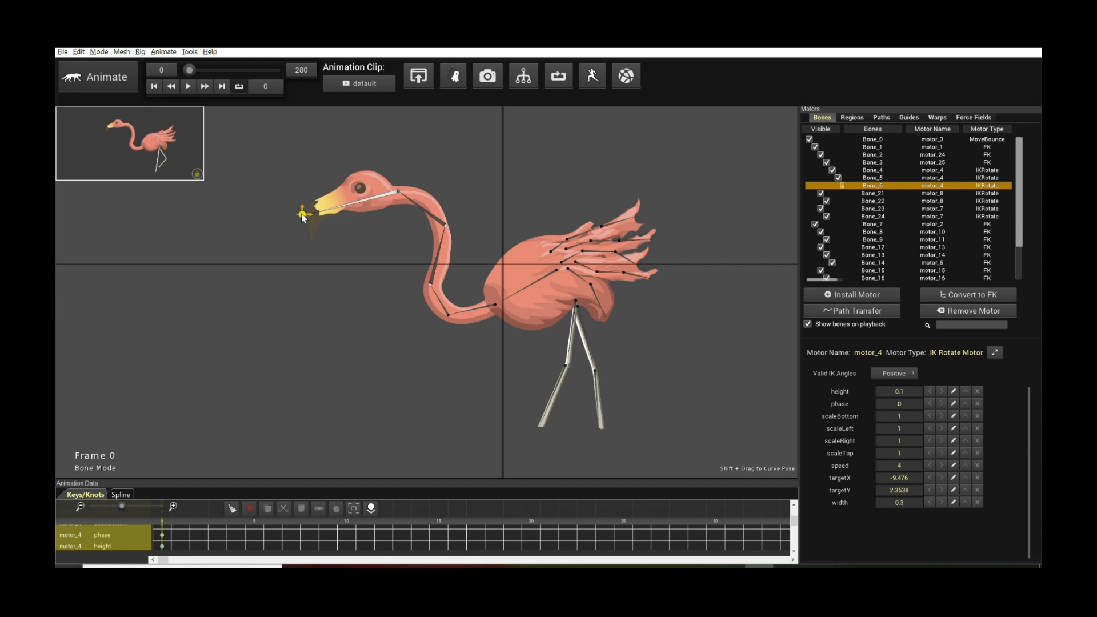
key("space")
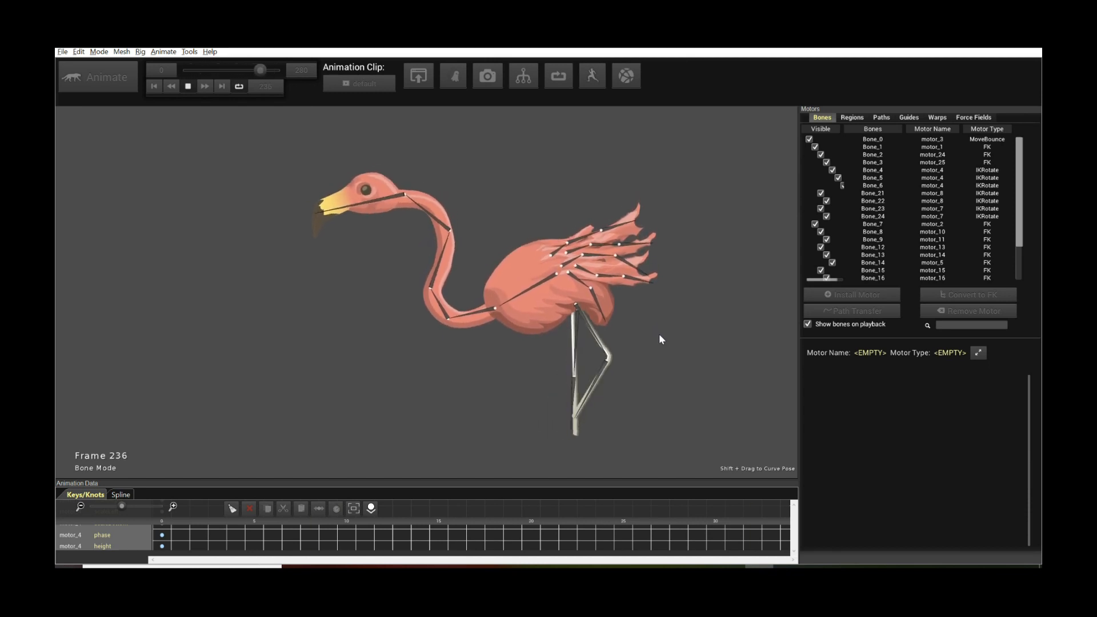
key("space")
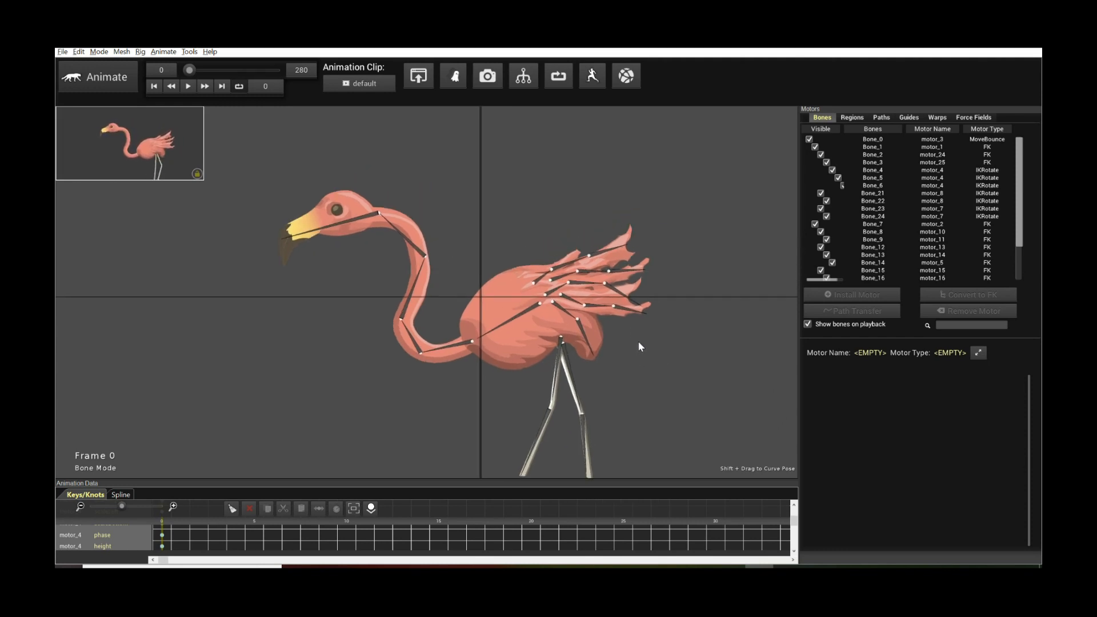
Step: Install a Bend Physics Motor on the lowest tail feather's bone chain, starting at Bone_15, and preview its motion
left_click(622, 311)
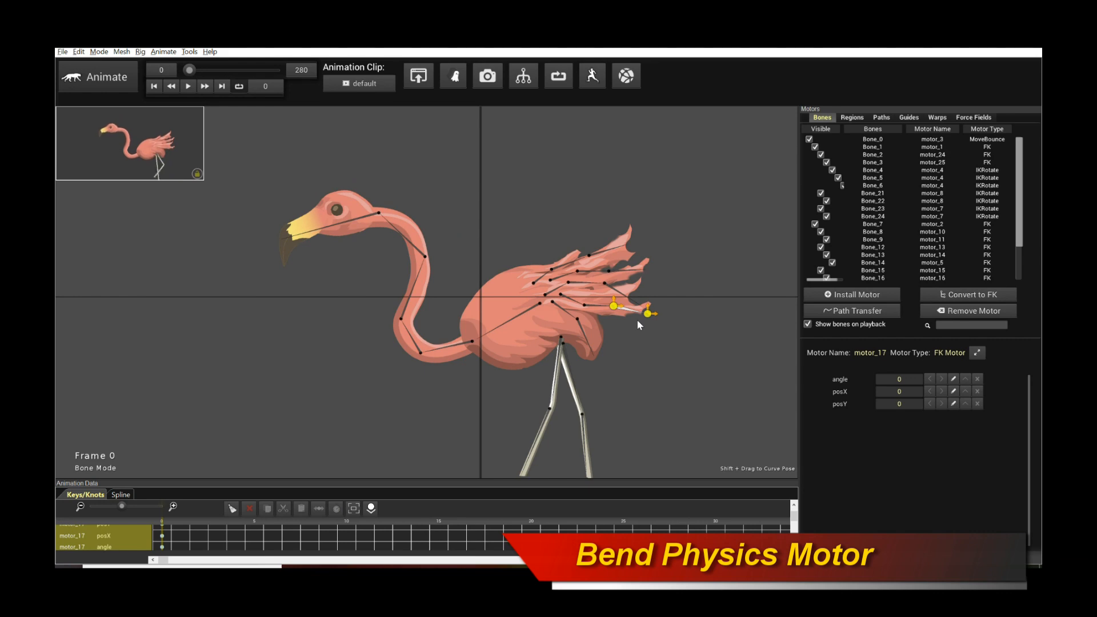
left_click(638, 321)
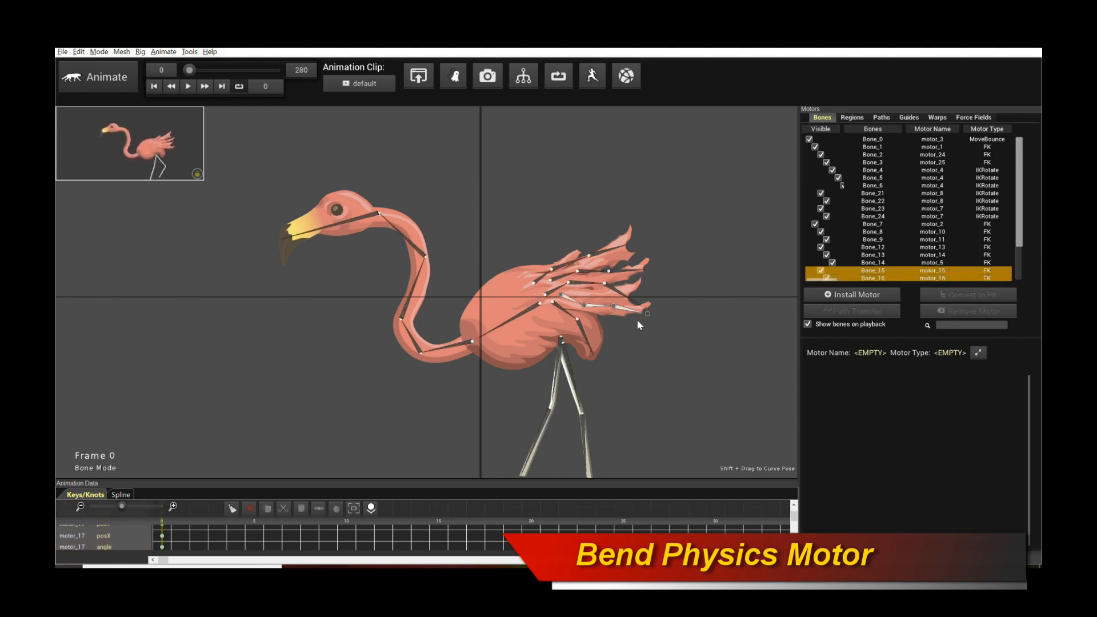
left_click(837, 296)
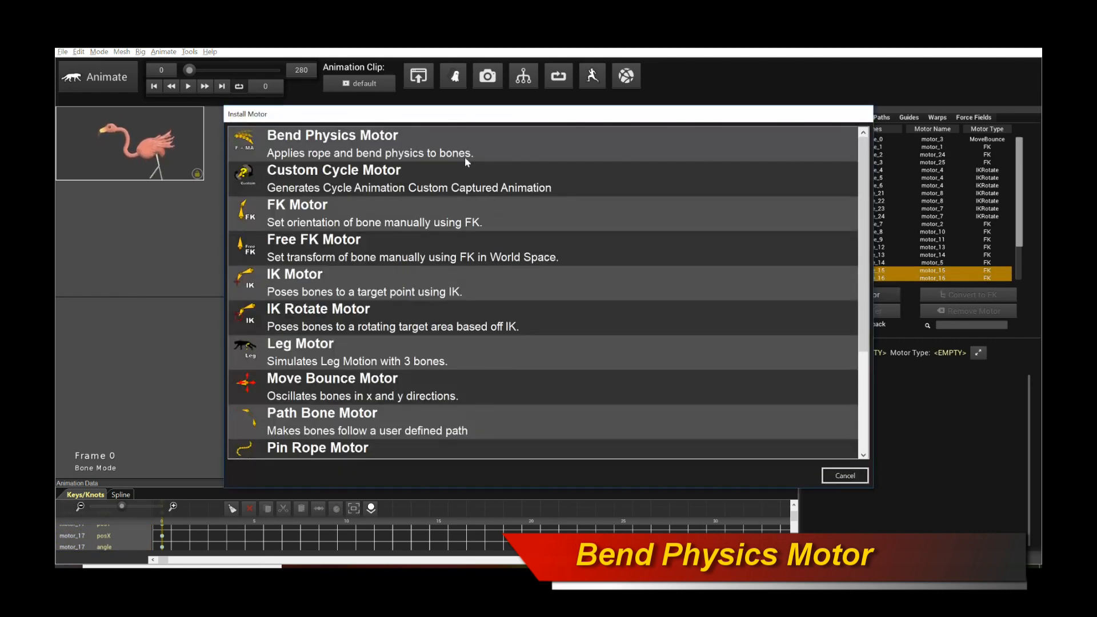
left_click(479, 156)
left_click(722, 286)
key("space")
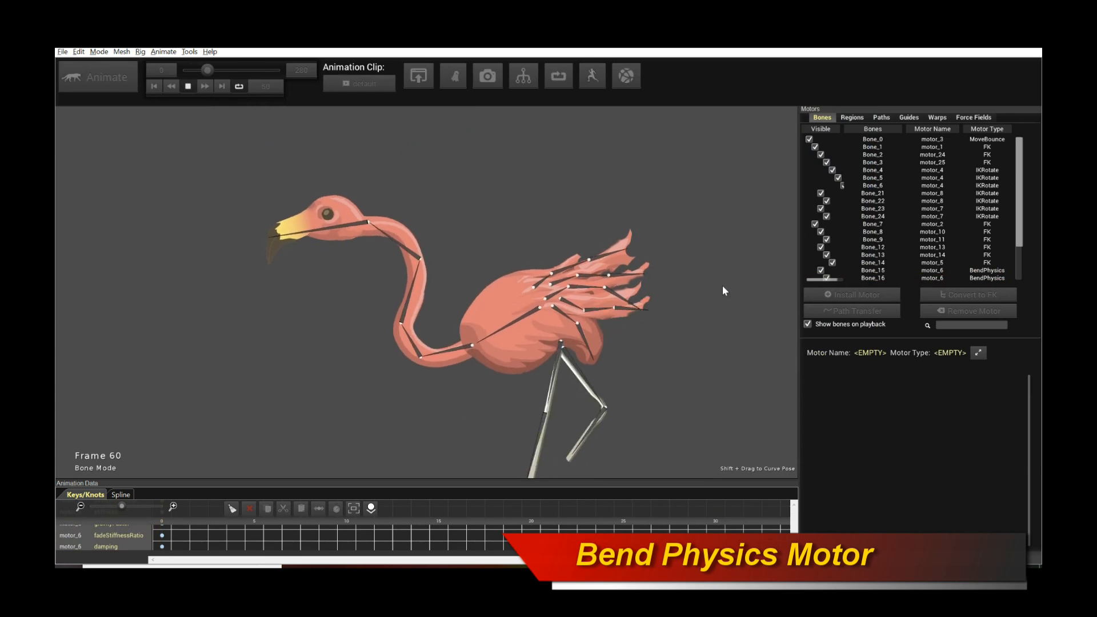
key("space")
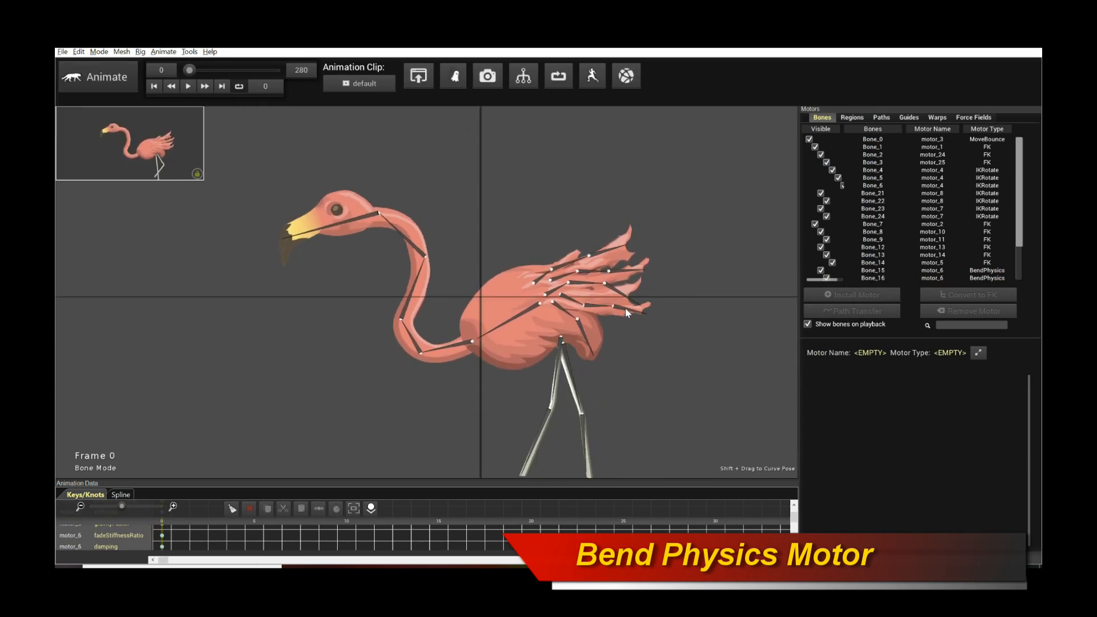
Step: Set the stiffness of the lowest tail feather's Bend Physics Motor to 90 and preview the motion
left_click(626, 310)
double_click(901, 429)
type("90")
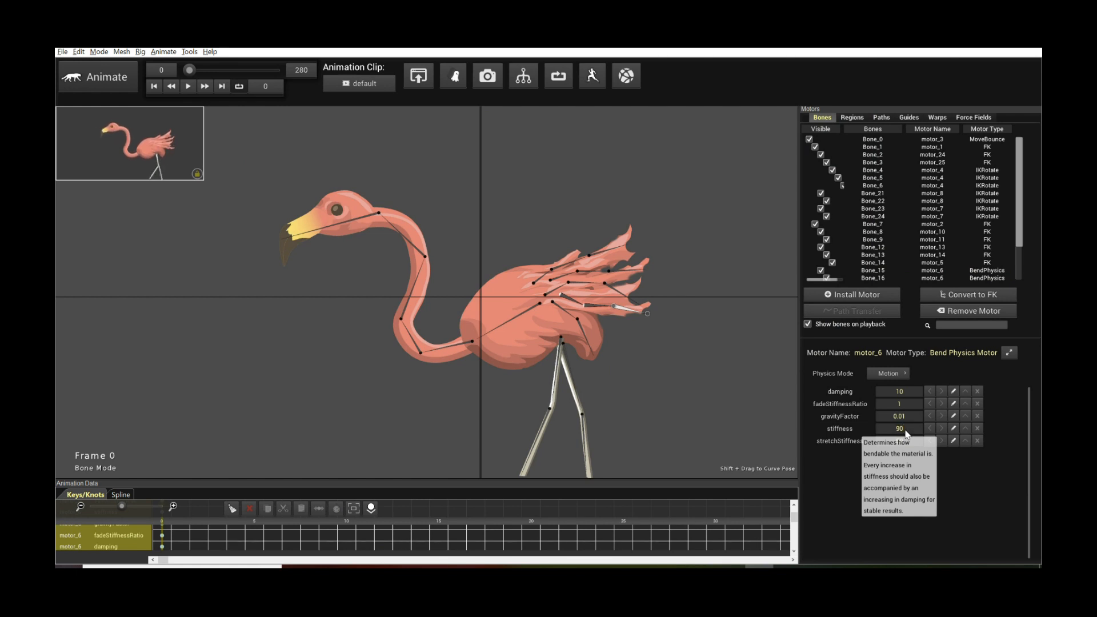
left_click(693, 378)
key("space")
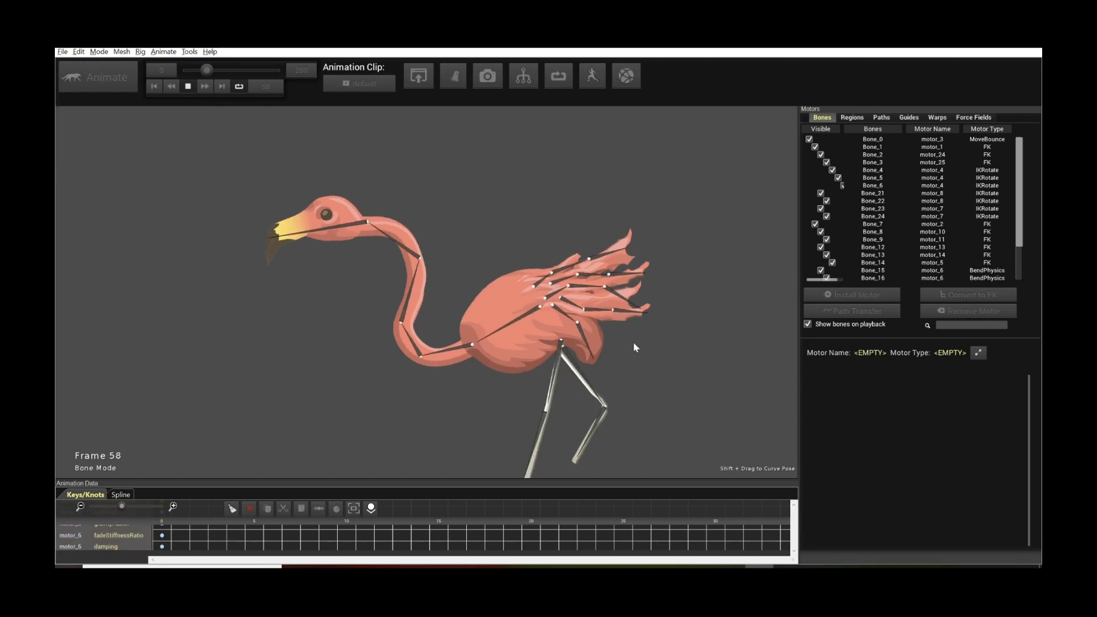
key("space")
Step: Set the damping of the lowest tail feather's Bend Physics Motor to 15 and preview the motion
left_click(633, 314)
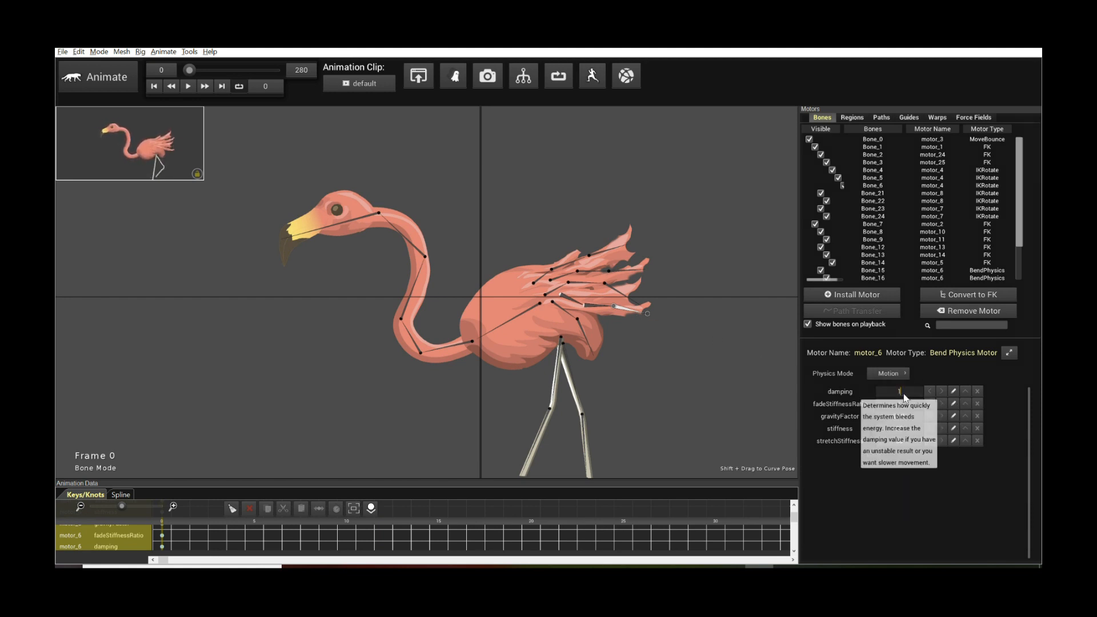
left_click(699, 348)
key("space")
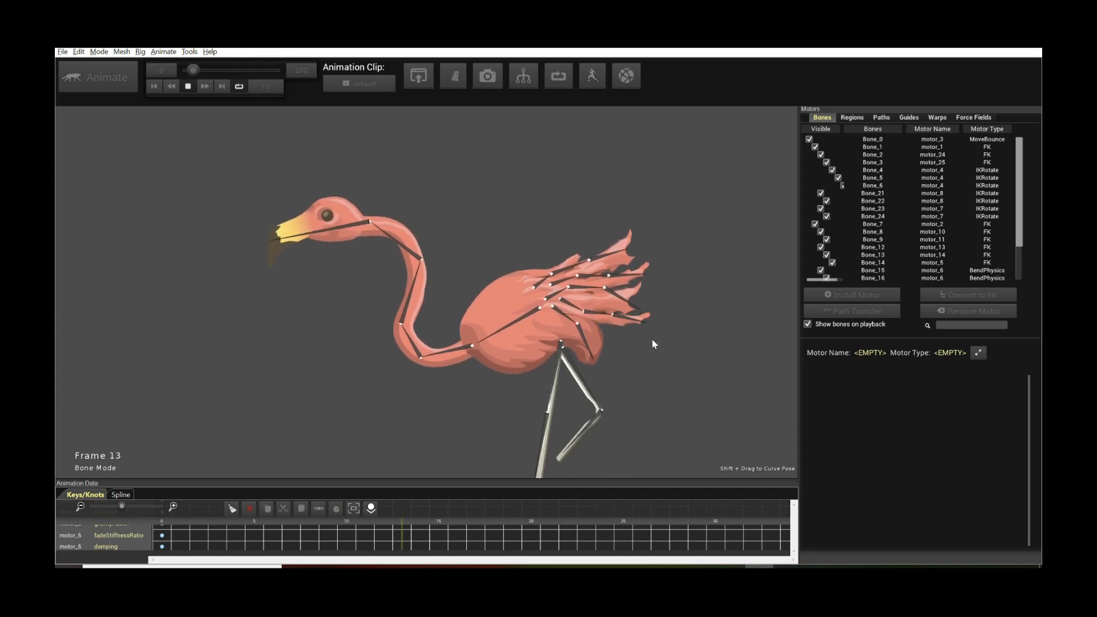
key("space")
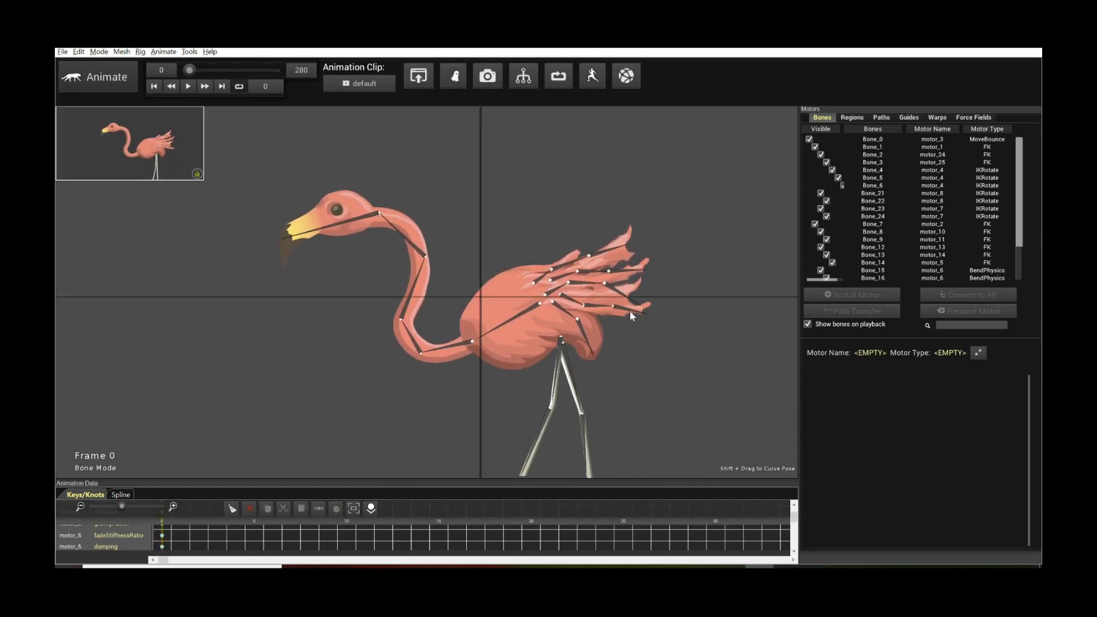
Step: Set the stiffness of the lowest tail feather's Bend Physics Motor to 70 and preview the motion
left_click(630, 311)
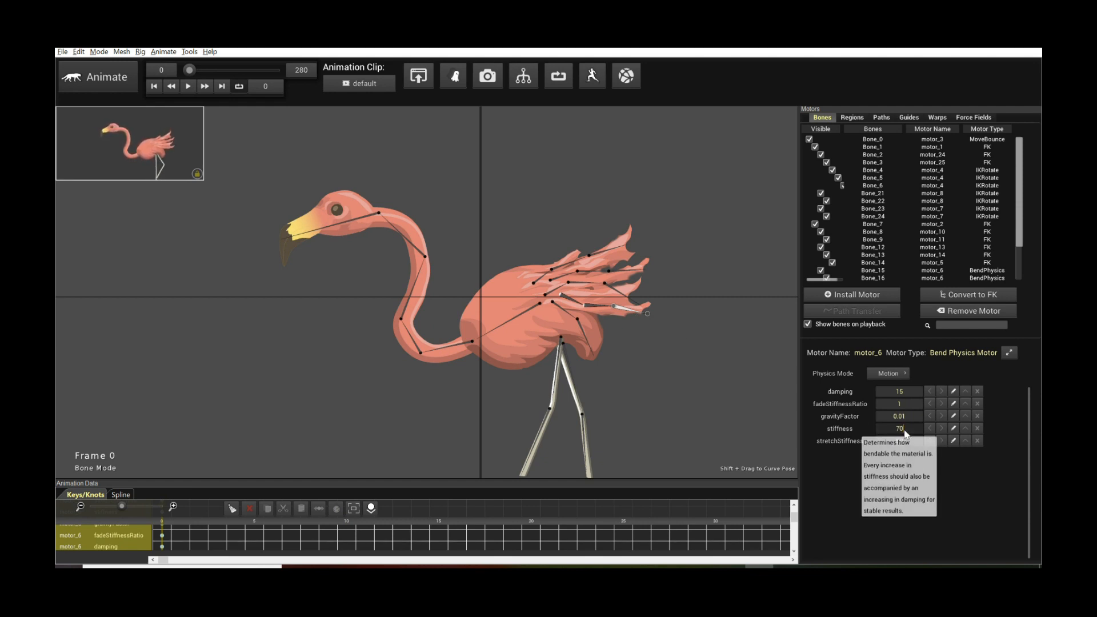
key("space")
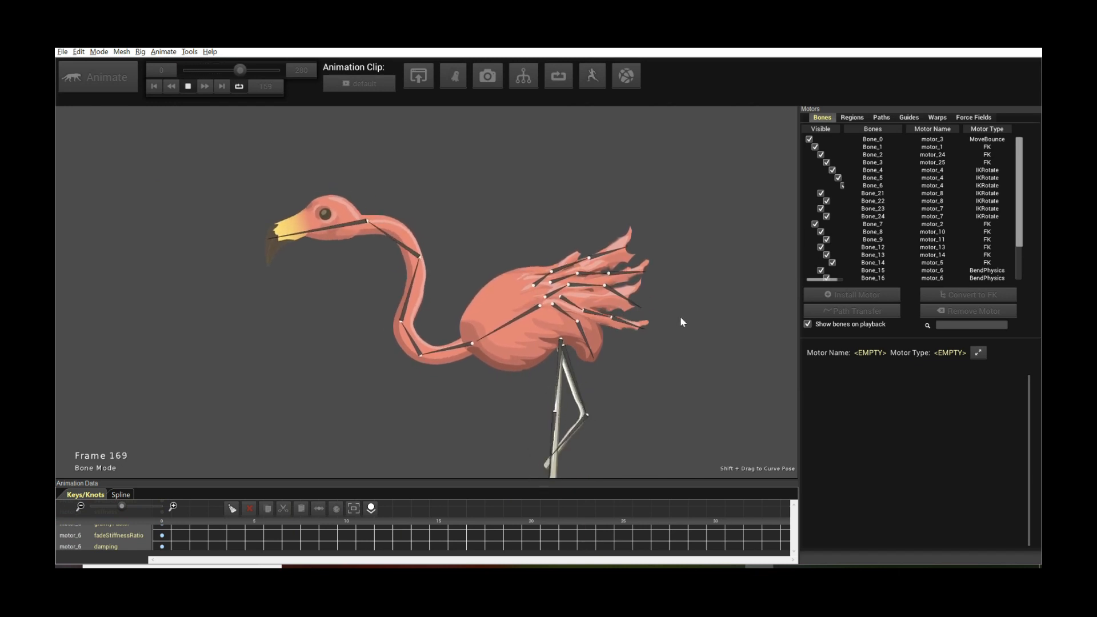
key("space")
Step: Install a Bend Physics Motor on the middle tail feather's bone chain and preview its motion
left_click(631, 276)
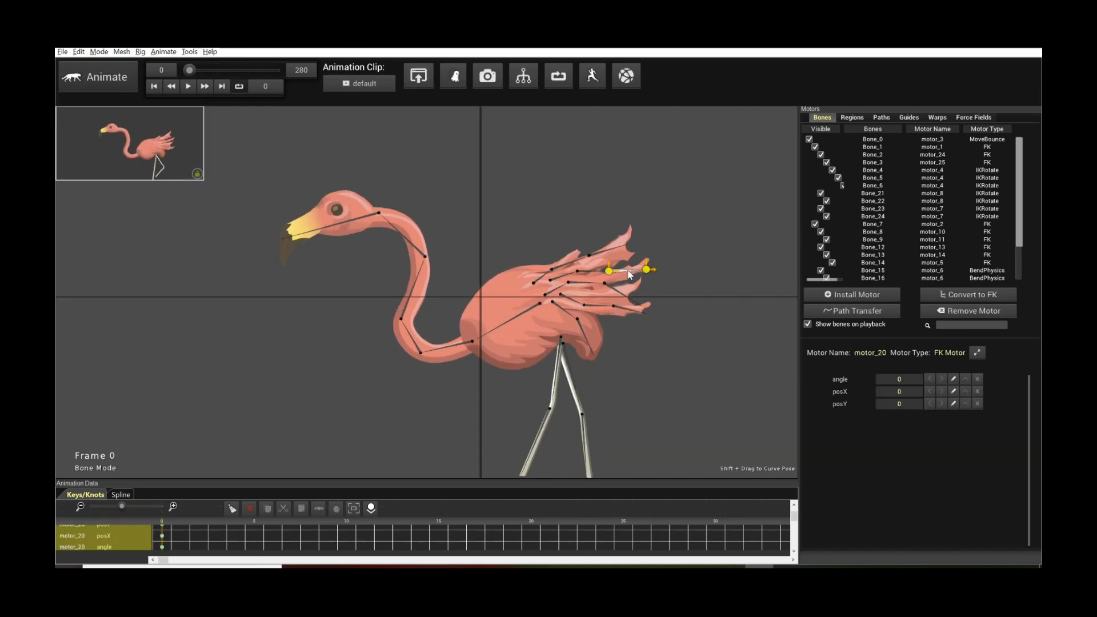
right_click(628, 276)
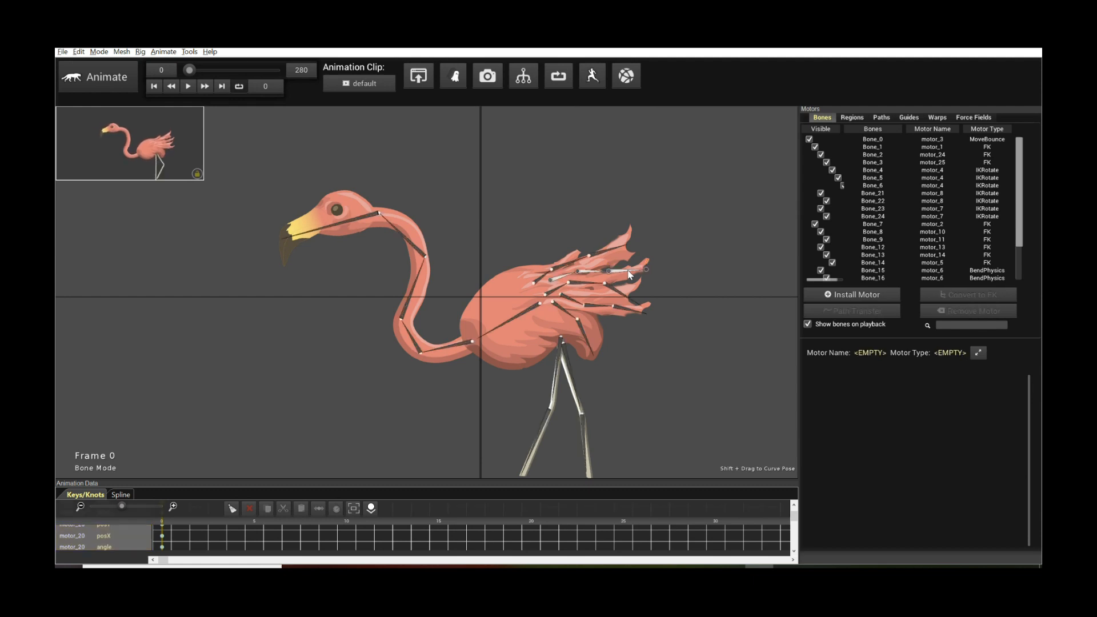
left_click(850, 293)
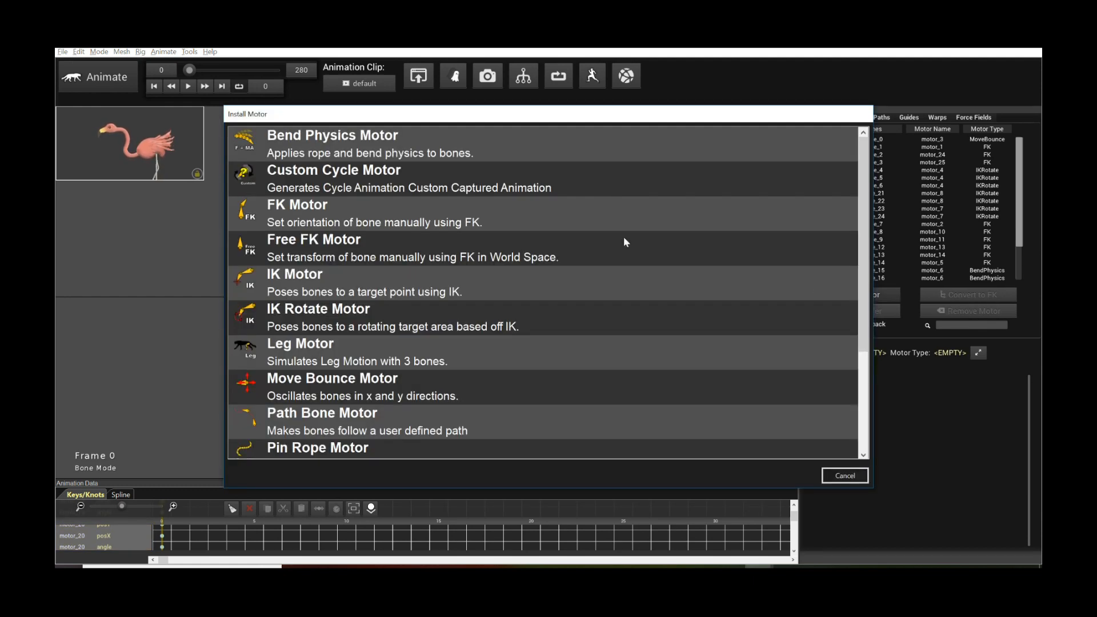
left_click(432, 159)
right_click(726, 284)
key("space")
key("space")
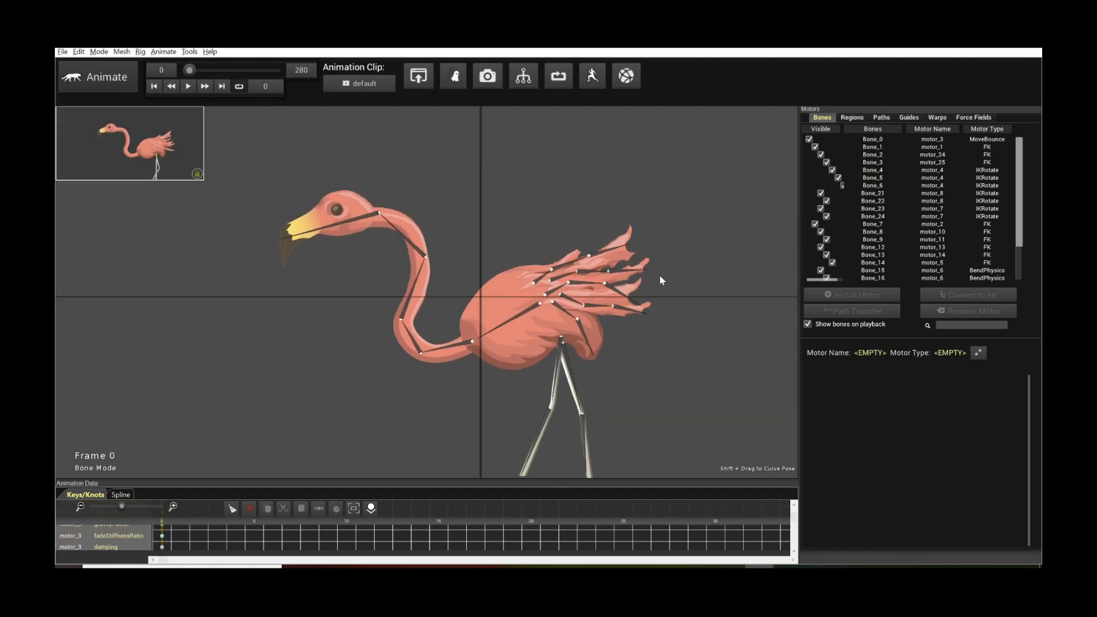
Step: Install a Bend Physics Motor on the uppermost tail feather's bones, Bone_12 to Bone_14, and preview its motion
left_click(609, 251)
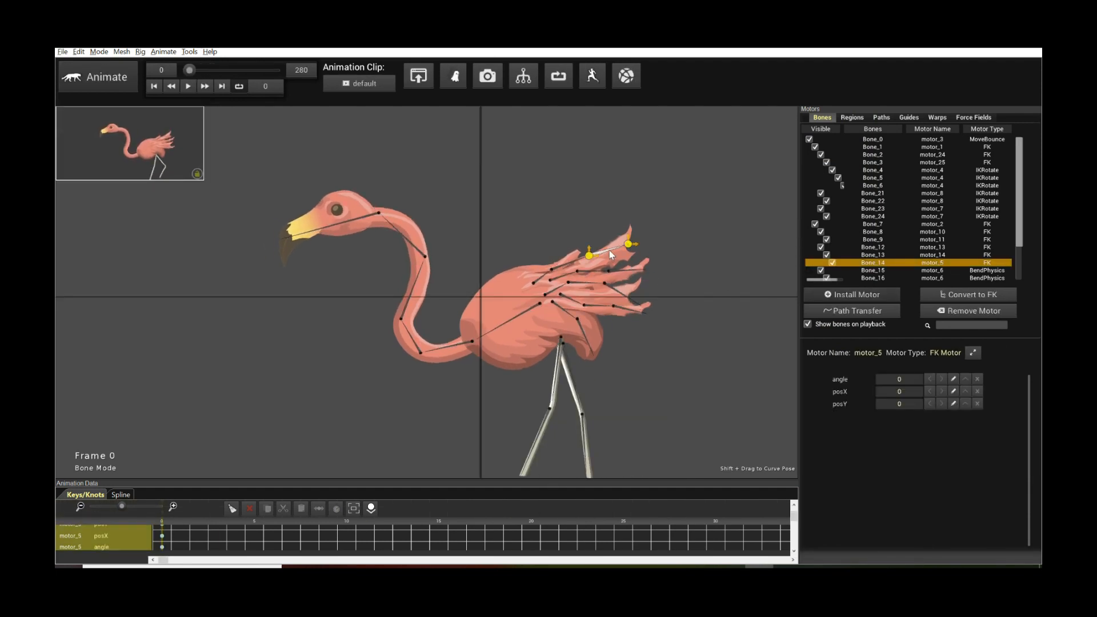
key("Up")
key("Up")
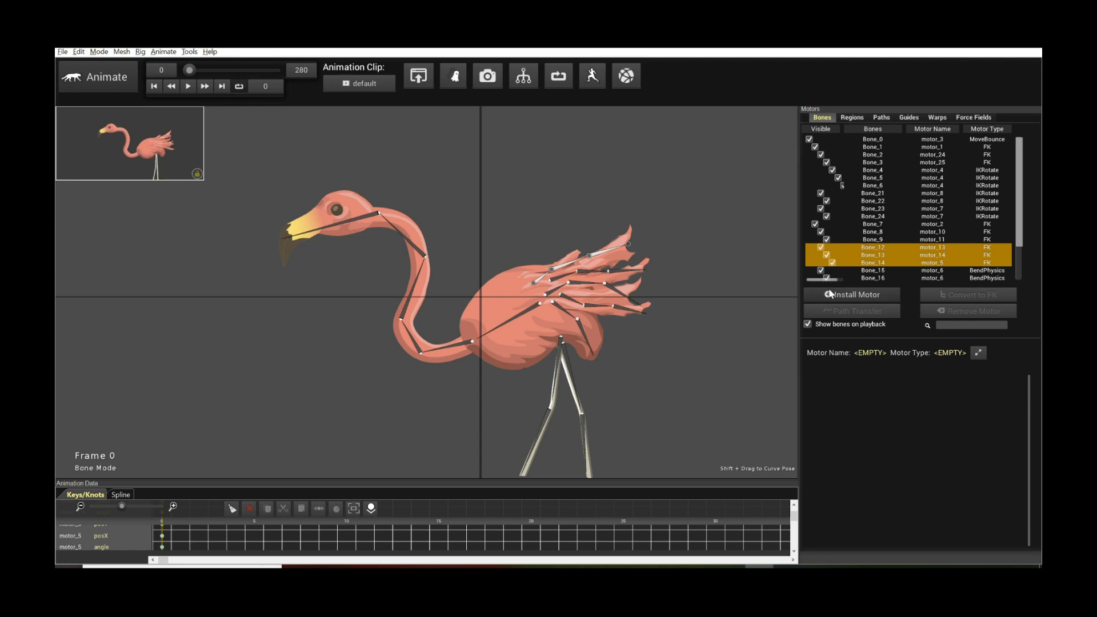
left_click(829, 294)
left_click(446, 153)
left_click(680, 188)
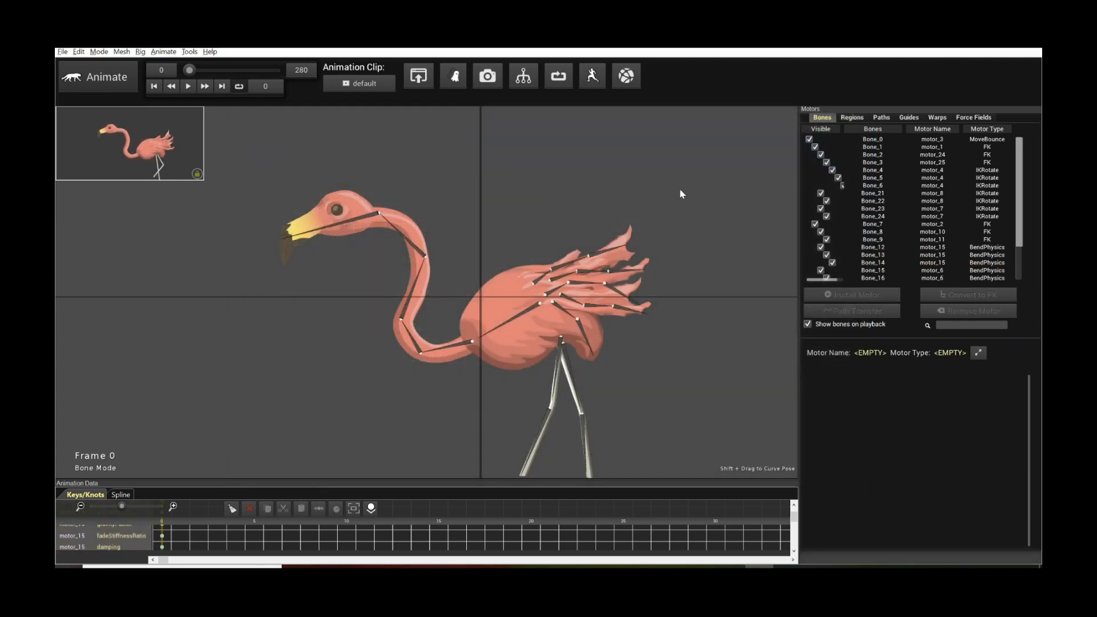
key("space")
key("space")
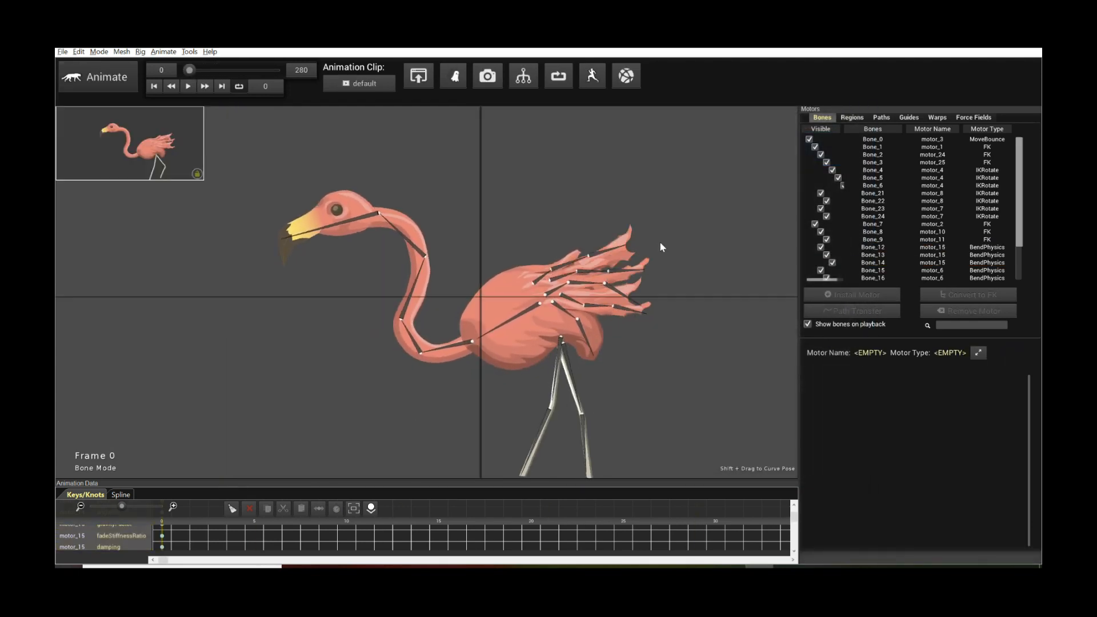
Step: Set the damping of the middle tail feather's Bend Physics Motor to 18 and preview the motion
left_click(625, 275)
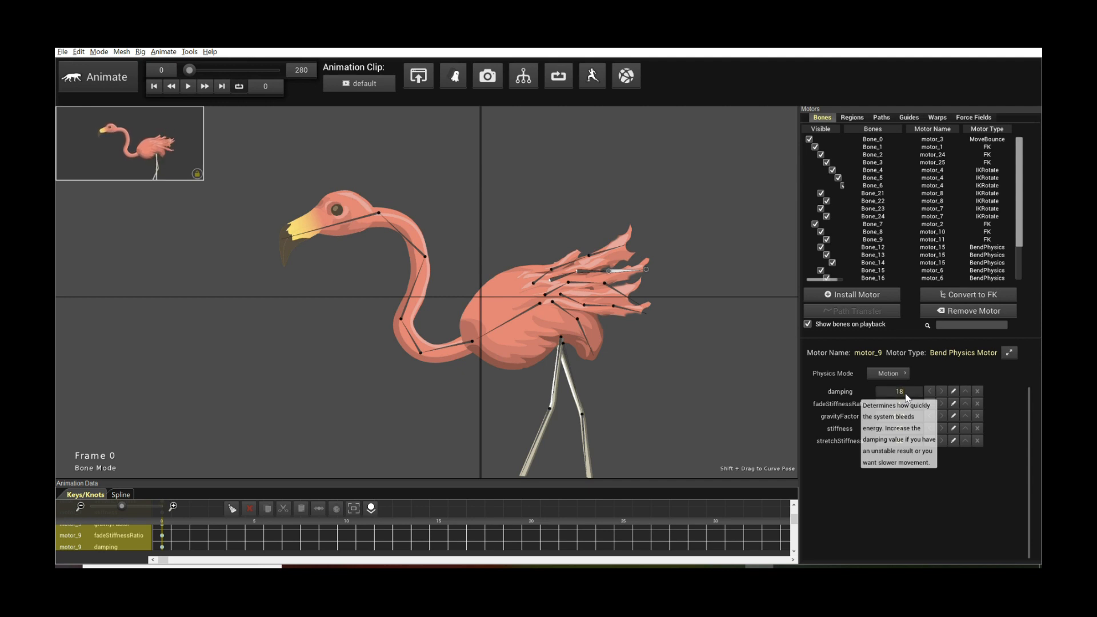
left_click(688, 329)
key("space")
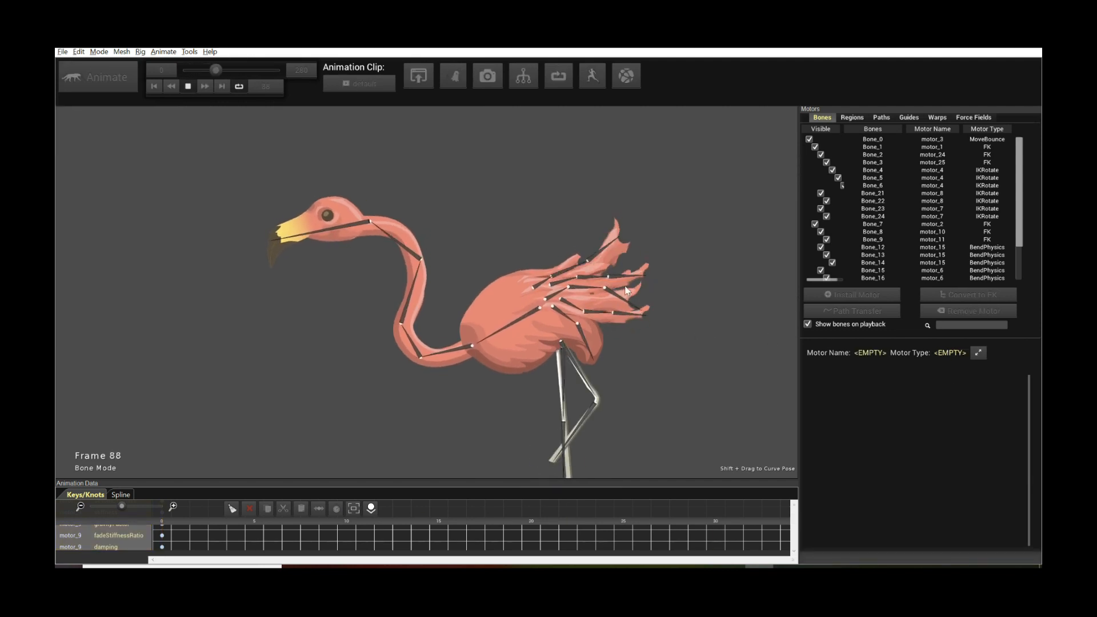
key("space")
Step: Change the damping of the uppermost tail feather's Bend Physics Motor and preview the whole walk
left_click(619, 251)
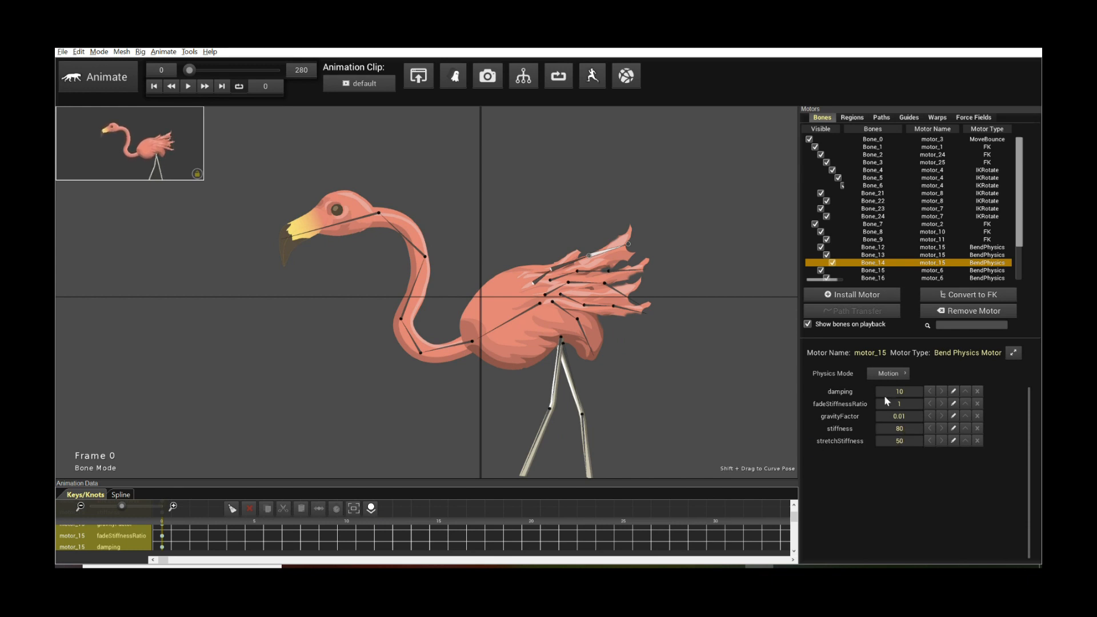
left_click(904, 393)
key("Return")
key("space")
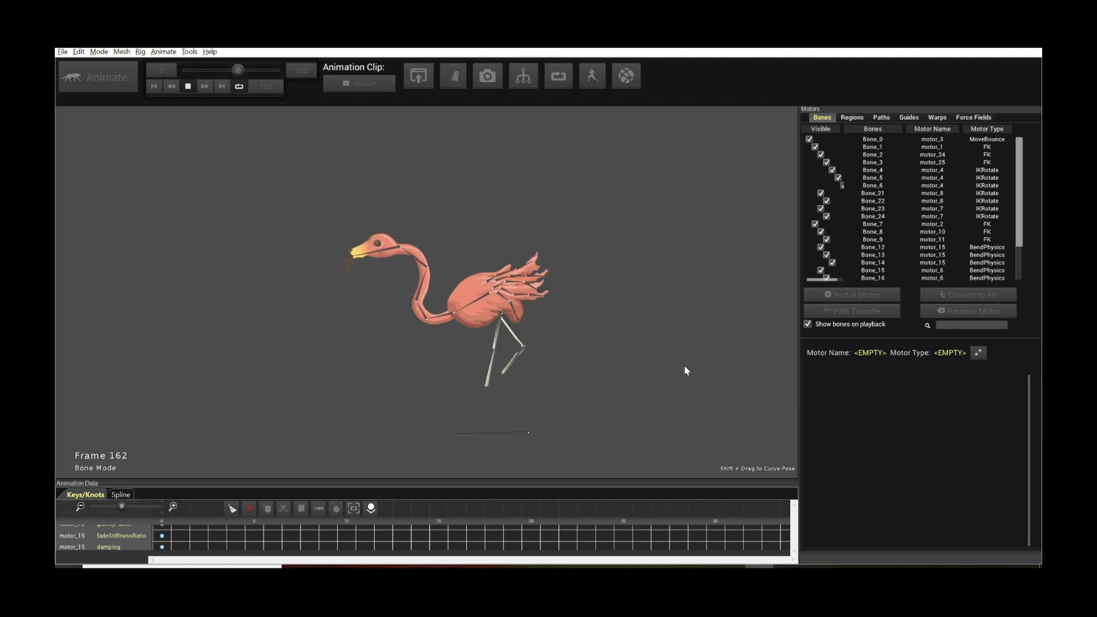
key("space")
Step: Install a Bend Physics Motor on the lower neck bones, Bone_2 and Bone_3, and preview the motion
scroll(634, 345, "up", 4)
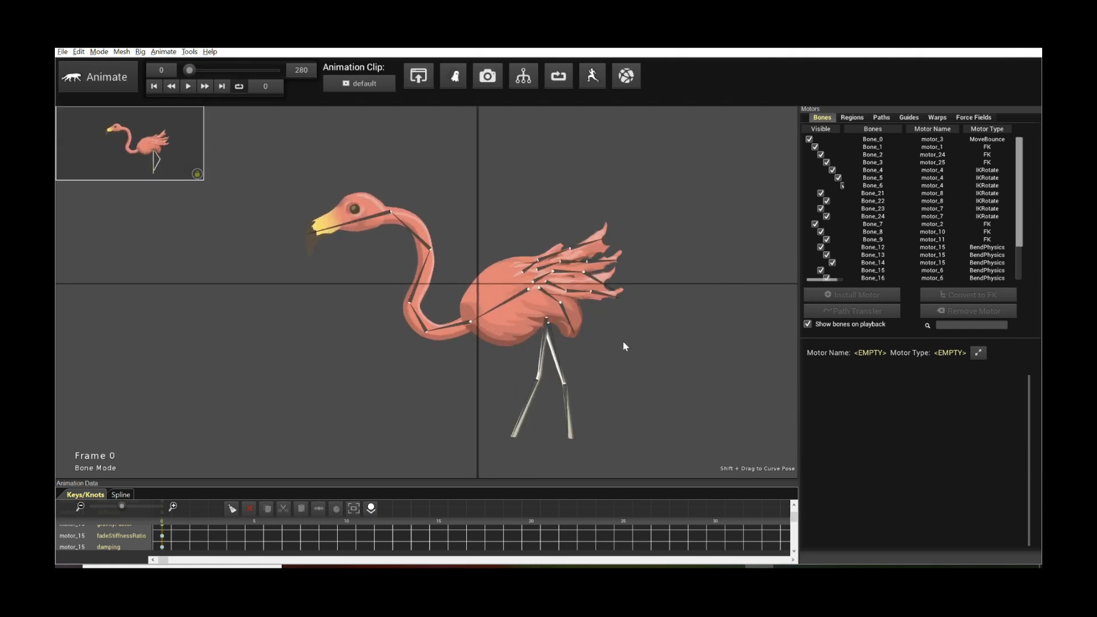
scroll(621, 345, "up", 3)
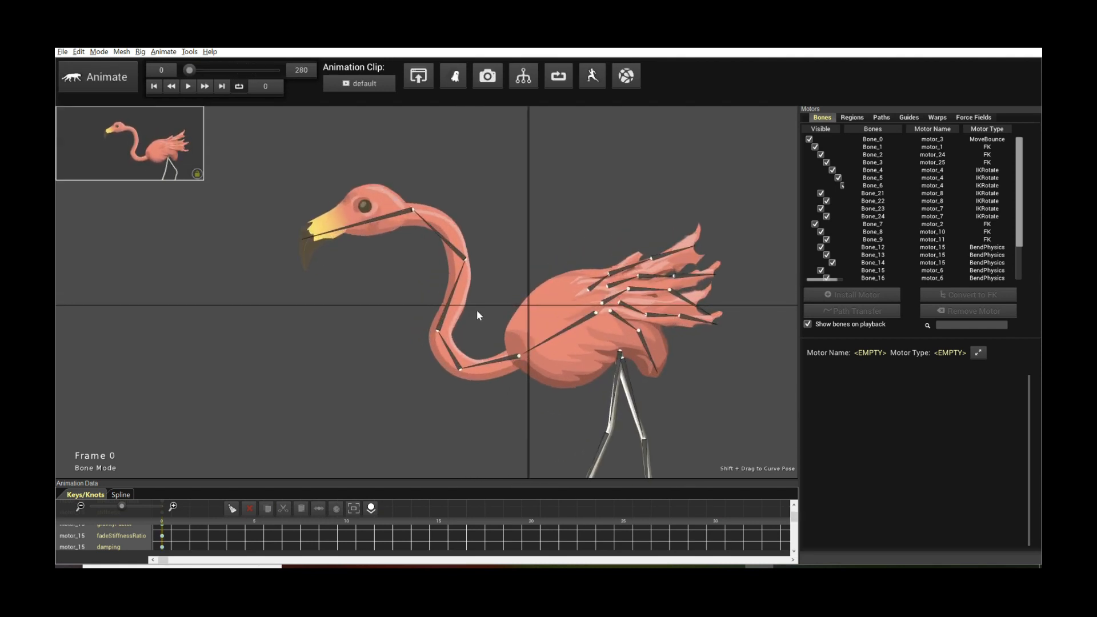
left_click(452, 300)
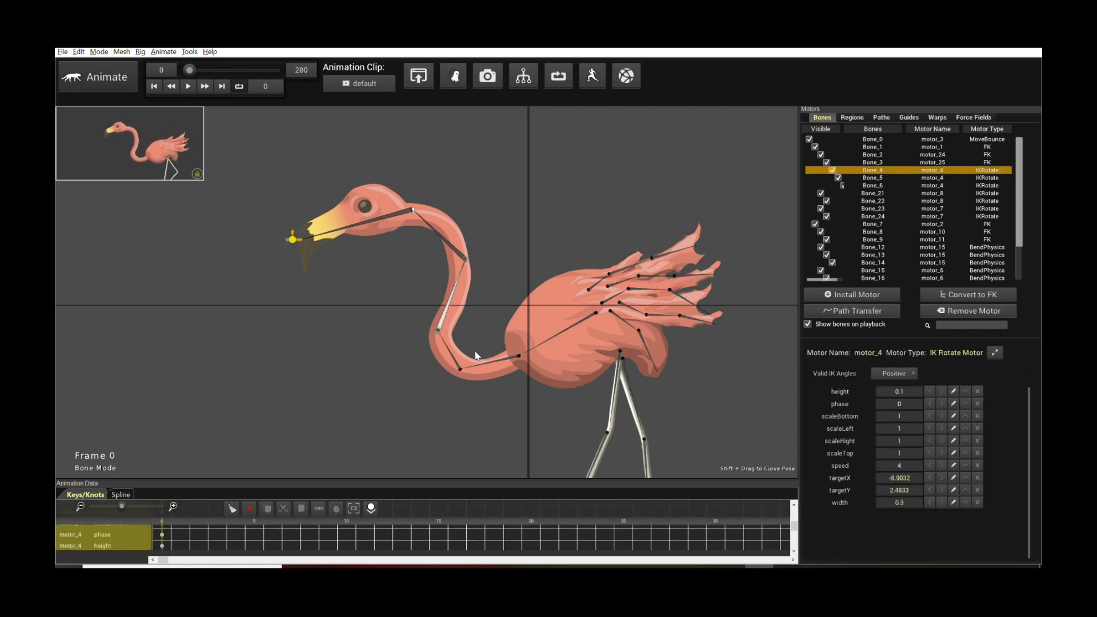
left_click(454, 360)
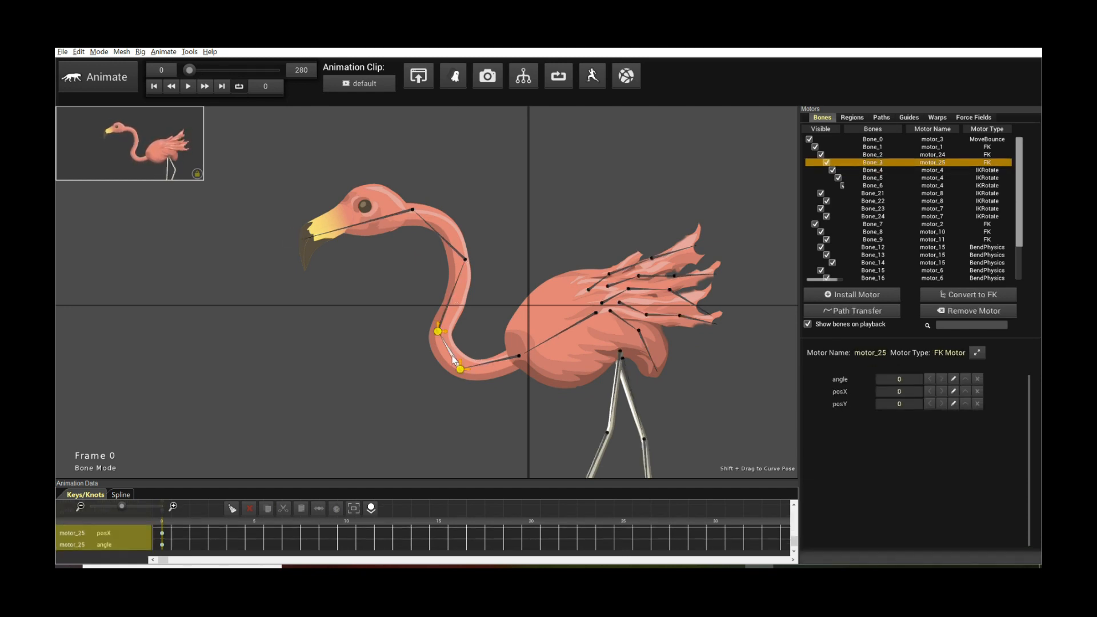
left_click(454, 360, "shift")
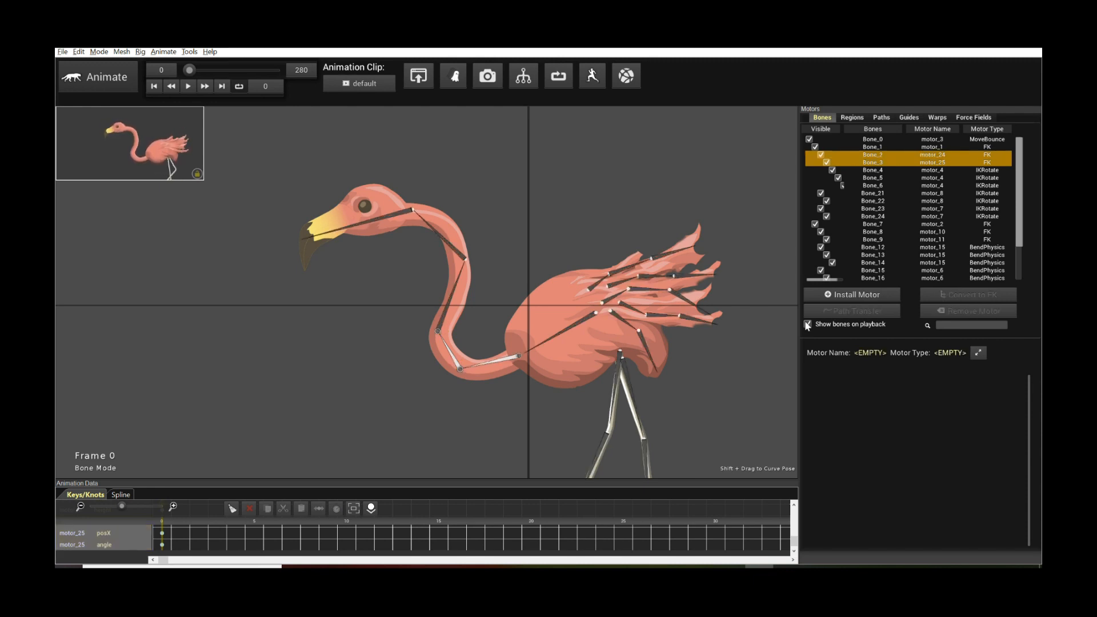
left_click(833, 293)
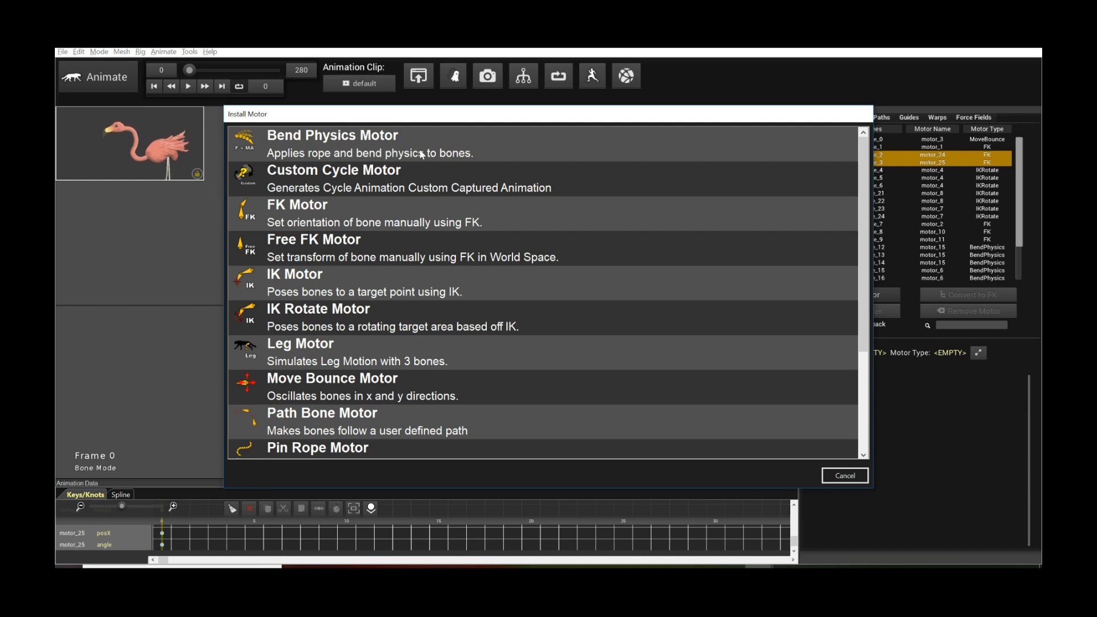
left_click(421, 153)
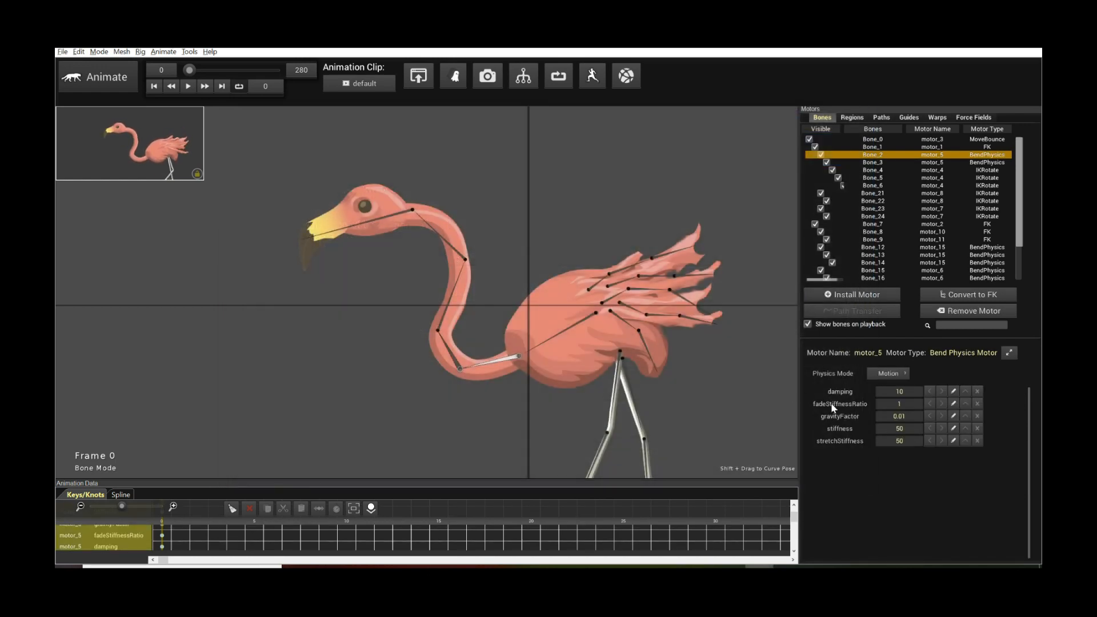
key("space")
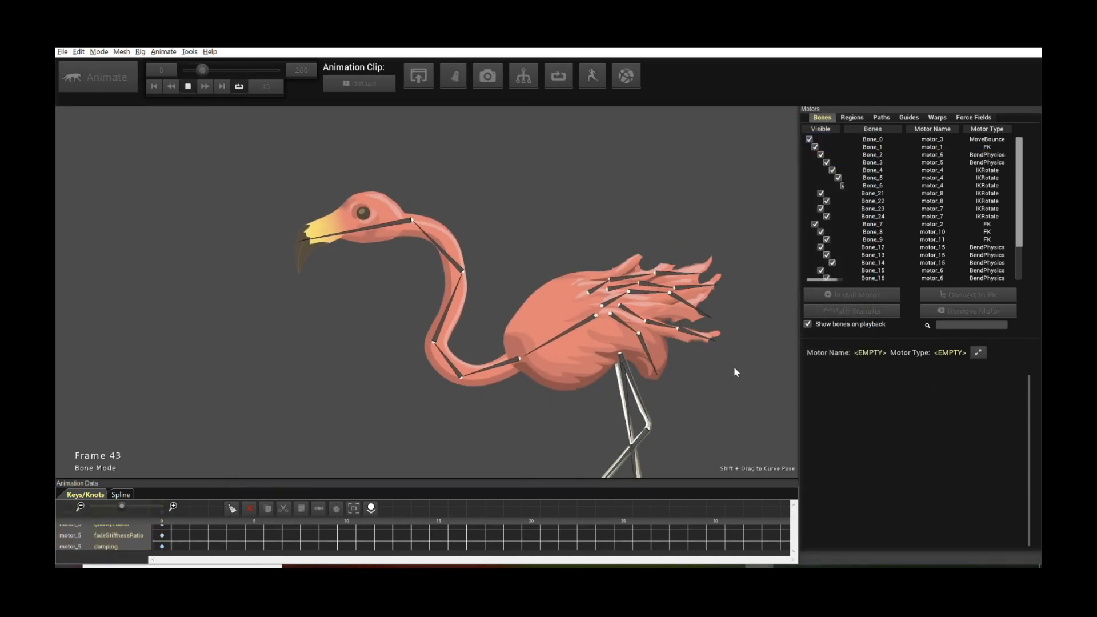
key("space")
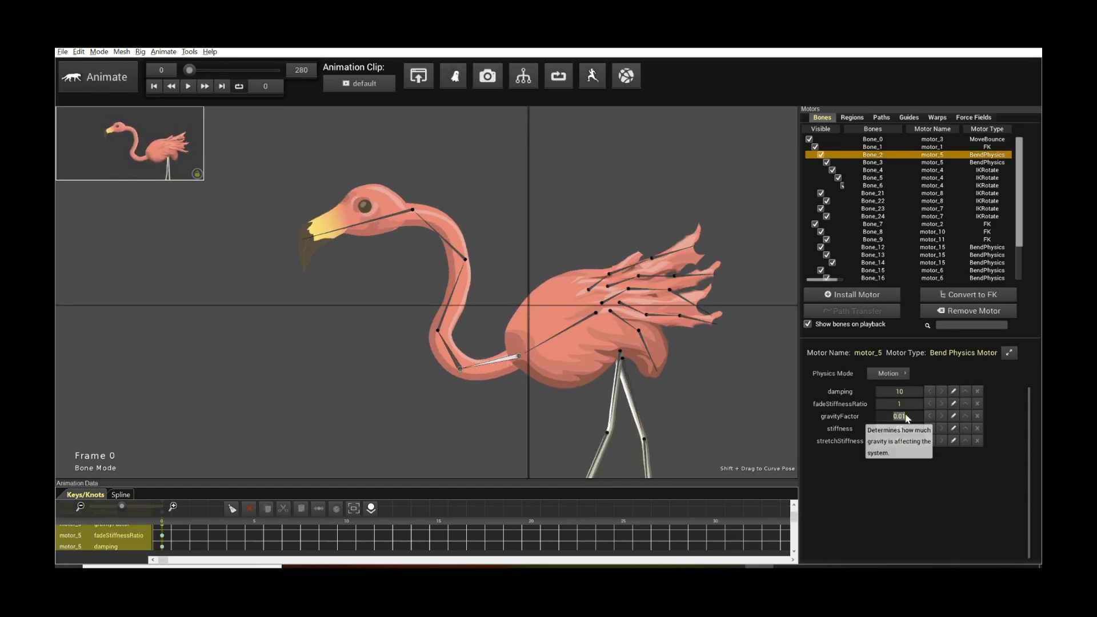
Step: Turn off the display of bones on playback and preview the whole walk animation without them
key("space")
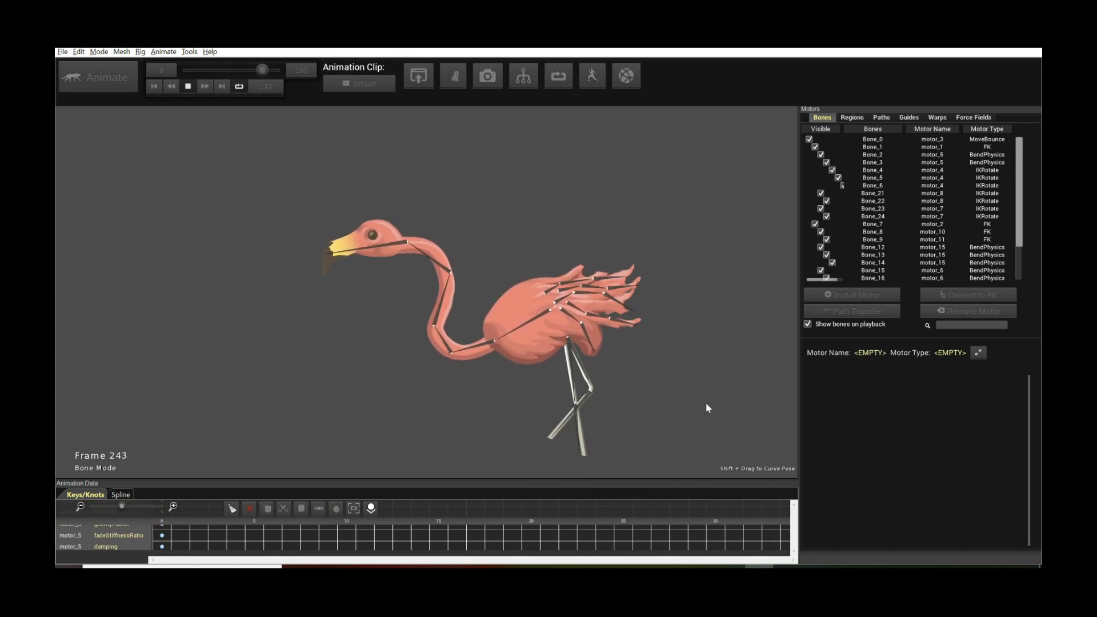
left_click(808, 324)
key("space")
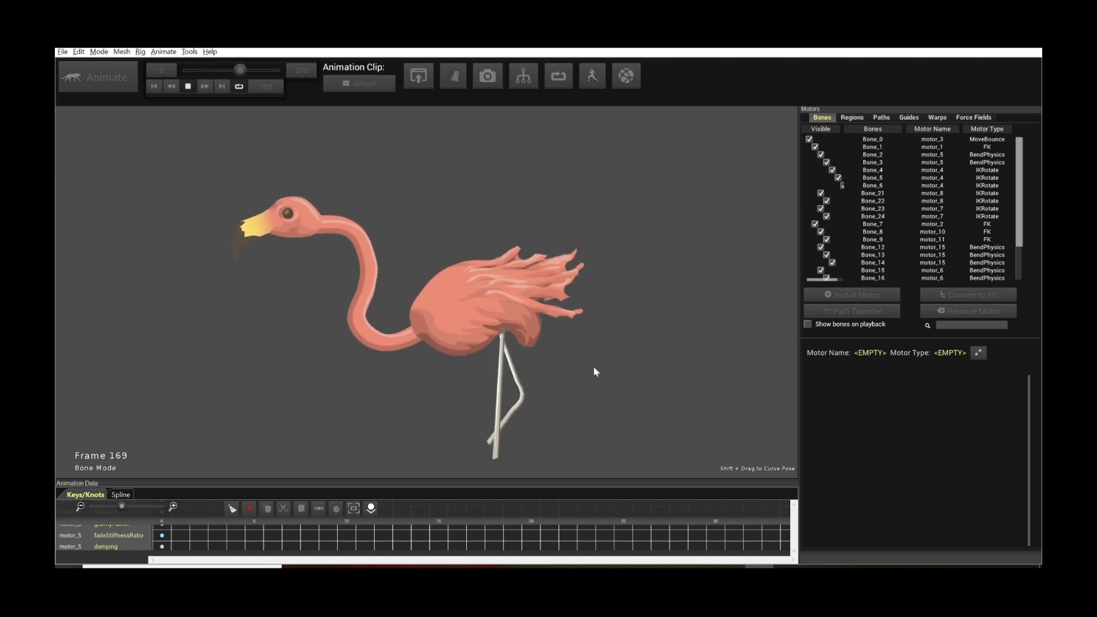
key("space")
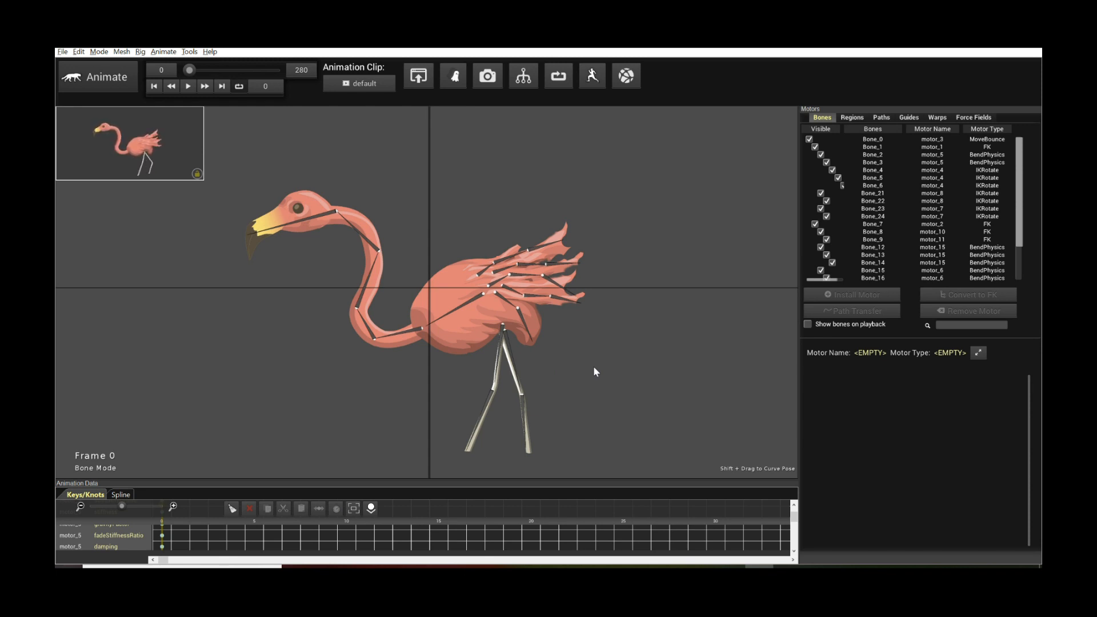
key("space")
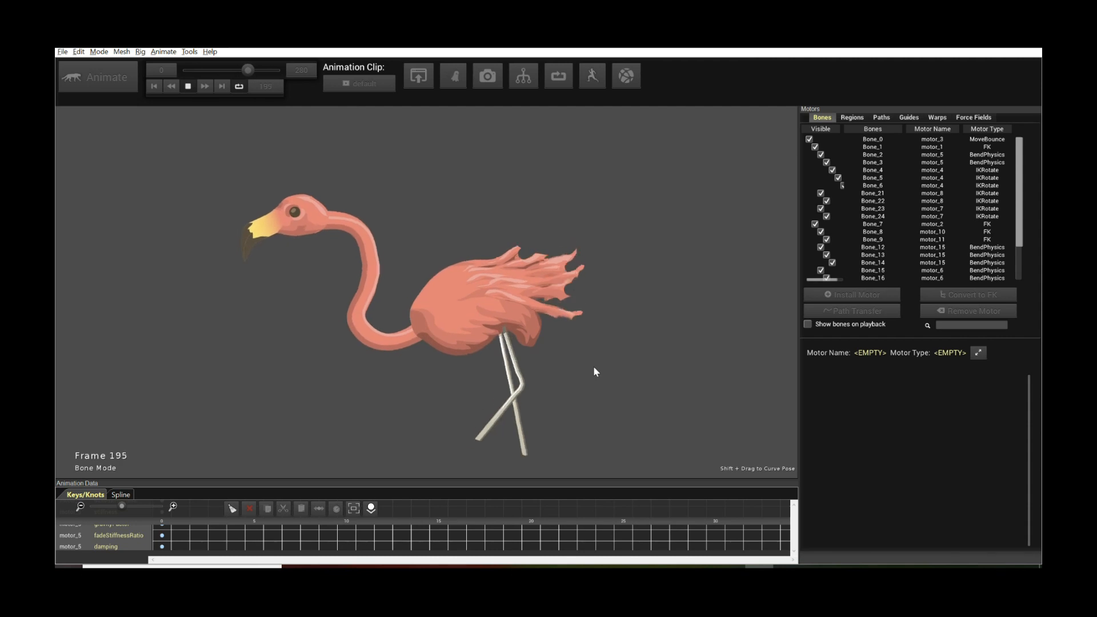
key("space")
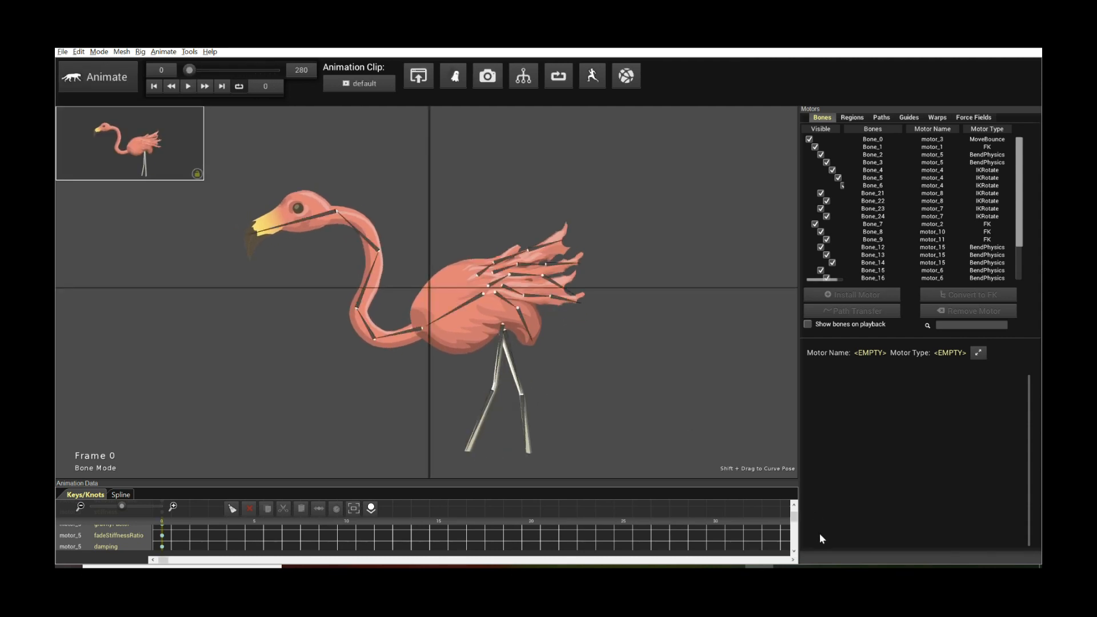